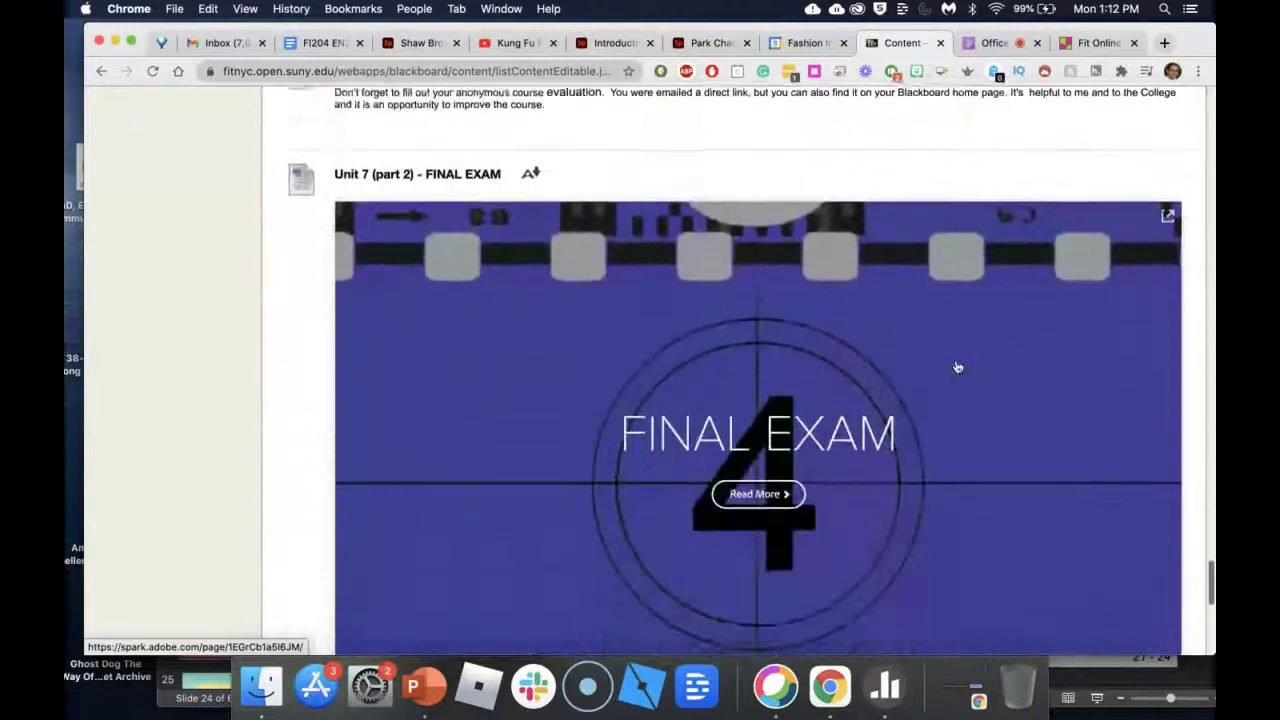
- View the Unit 7 FINAL EXAM presentation embedded in the course content, and switch to the web conference session
scroll(957, 367, down, 6)
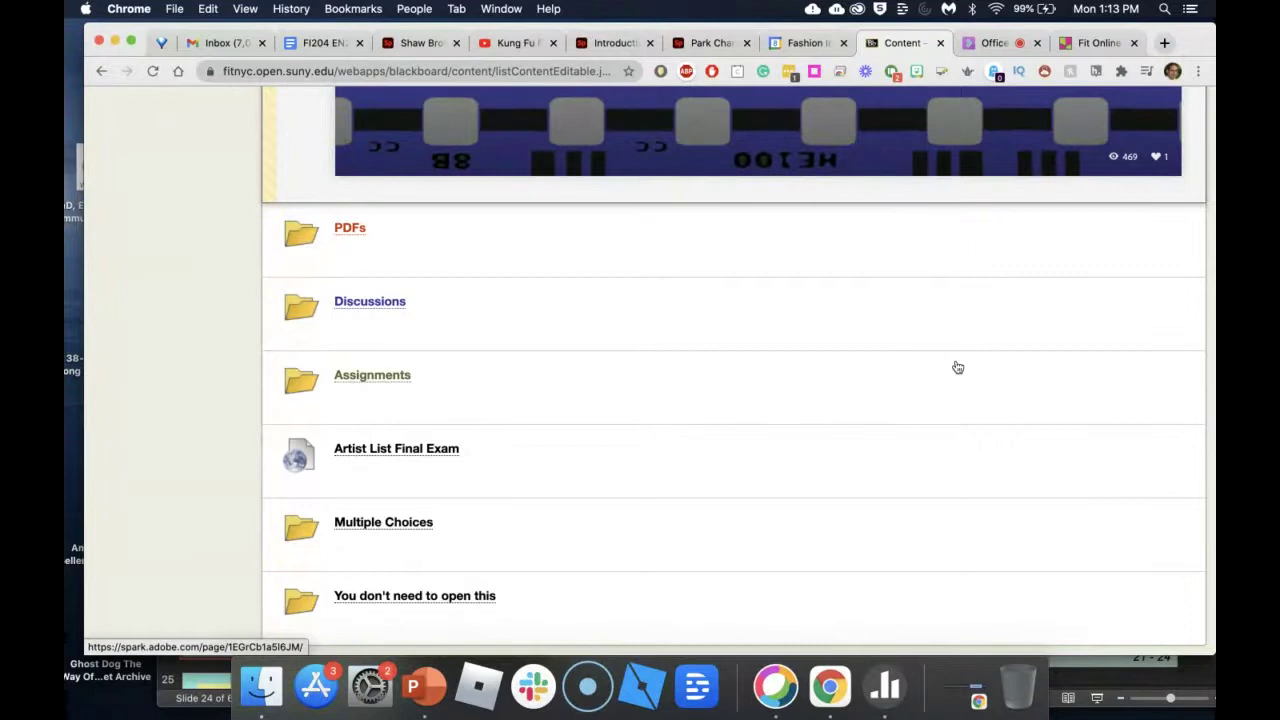
scroll(900, 330, up, 5)
scroll(780, 240, up, 2)
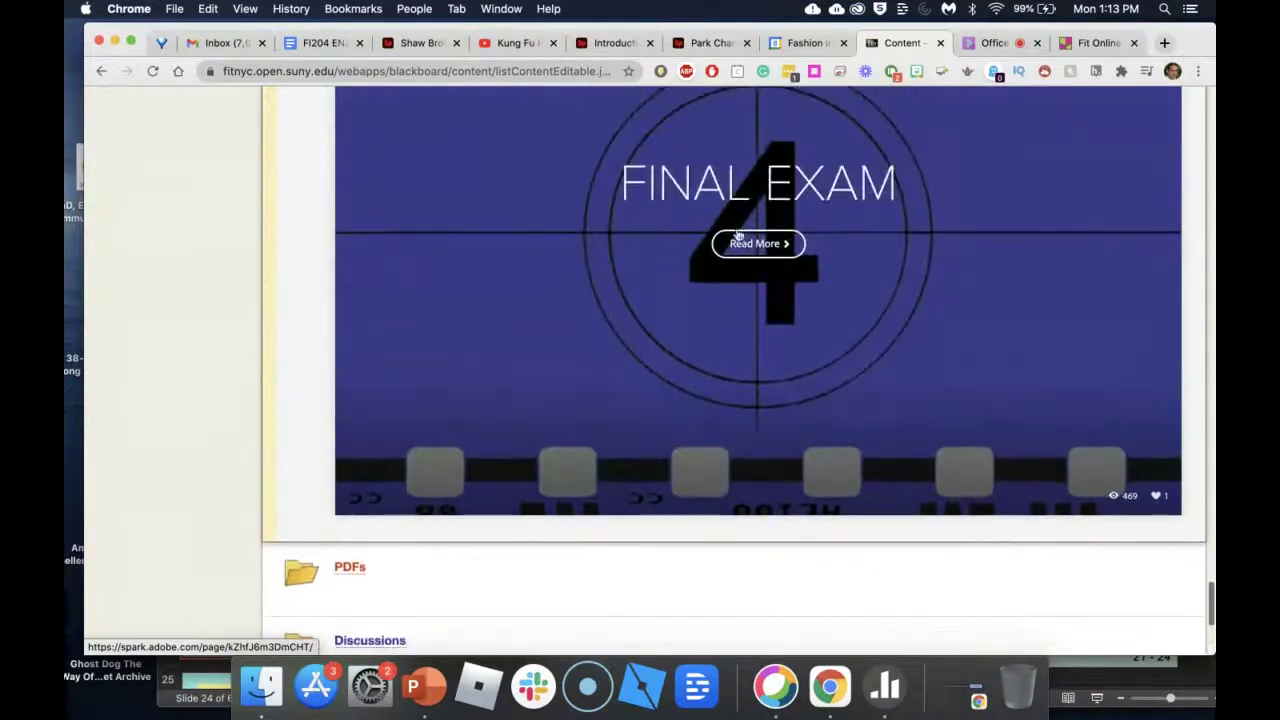
click(733, 199)
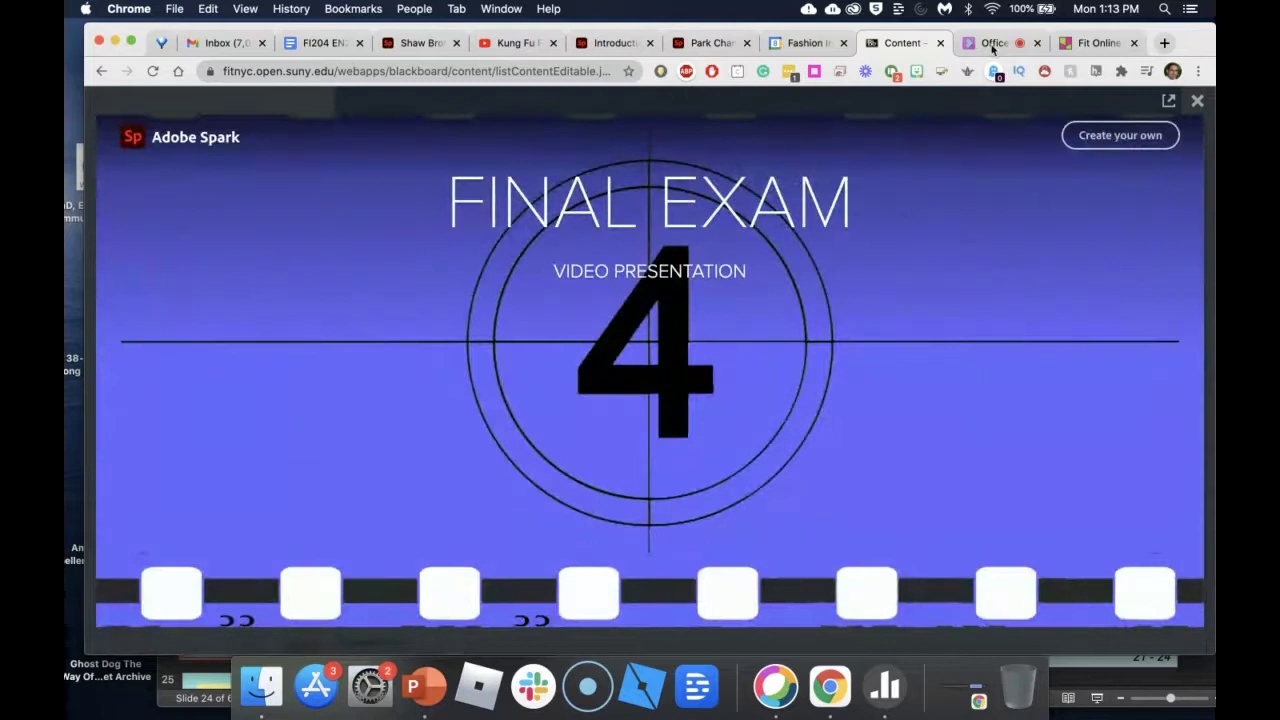
click(993, 45)
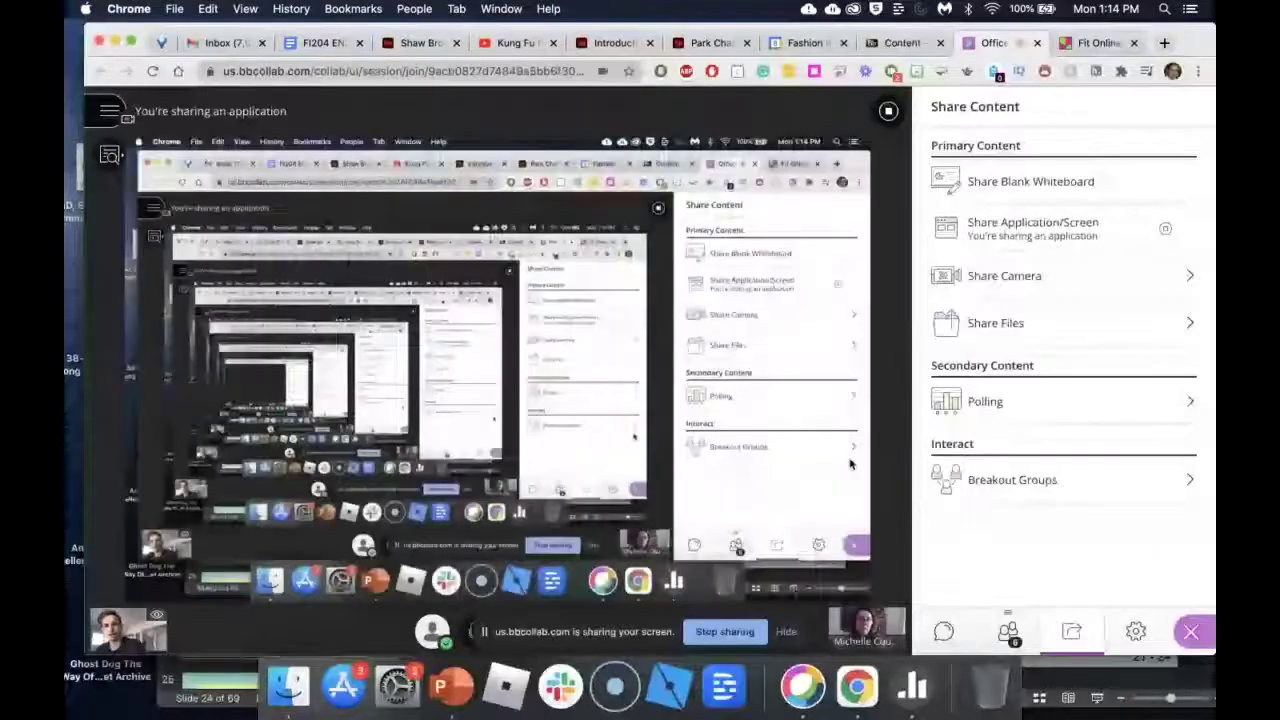
- Open spark.adobe.com in a new browser tab and hide the screen-sharing notice
click(1164, 44)
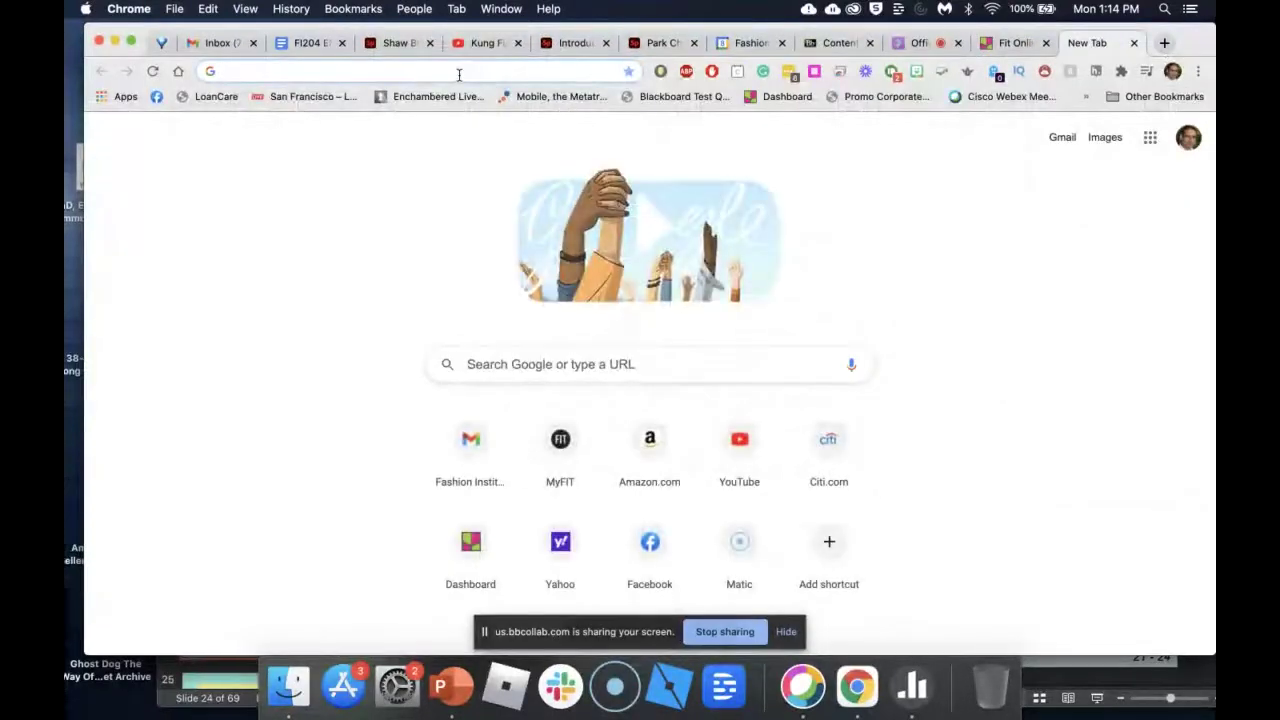
click(786, 631)
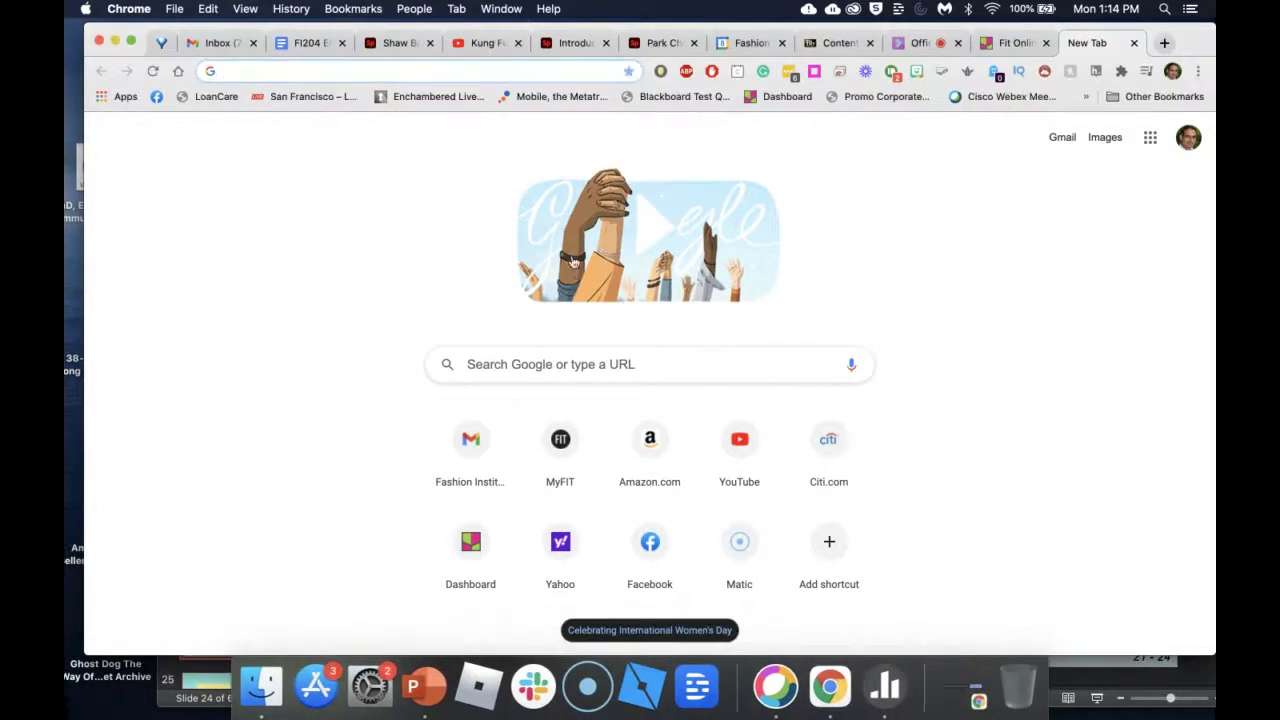
click(357, 71)
text(spark)
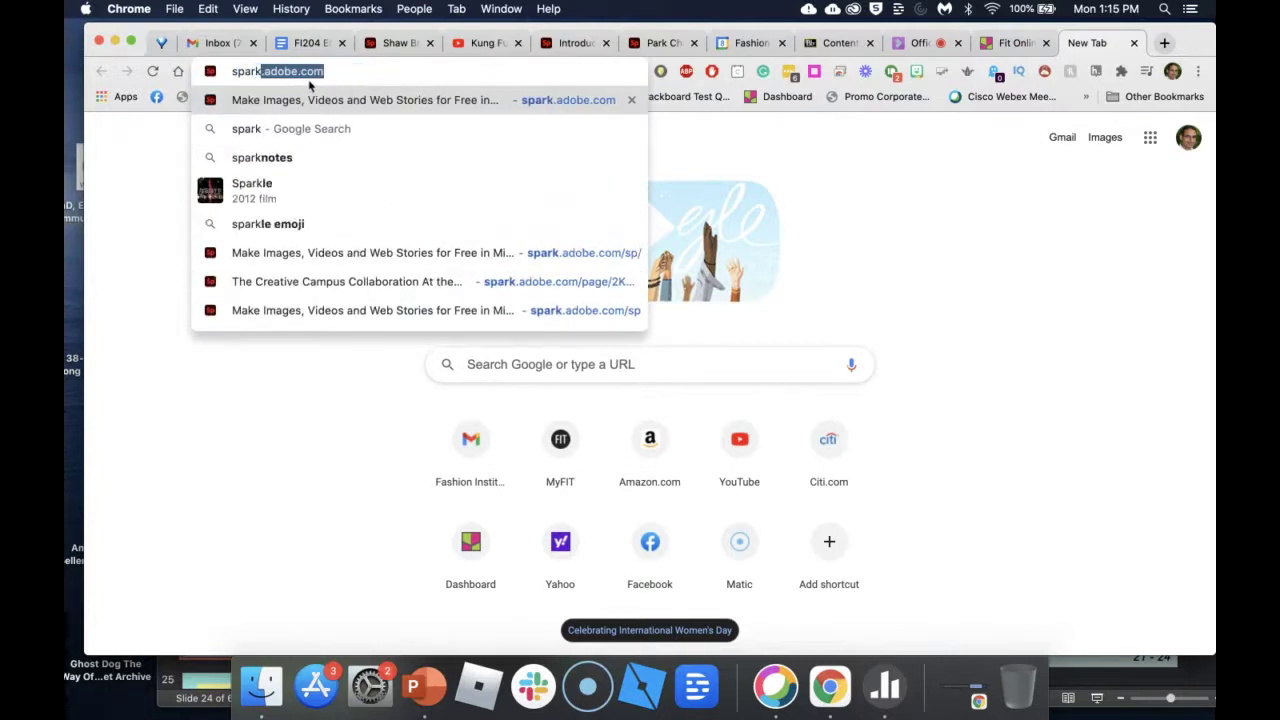
key(Right)
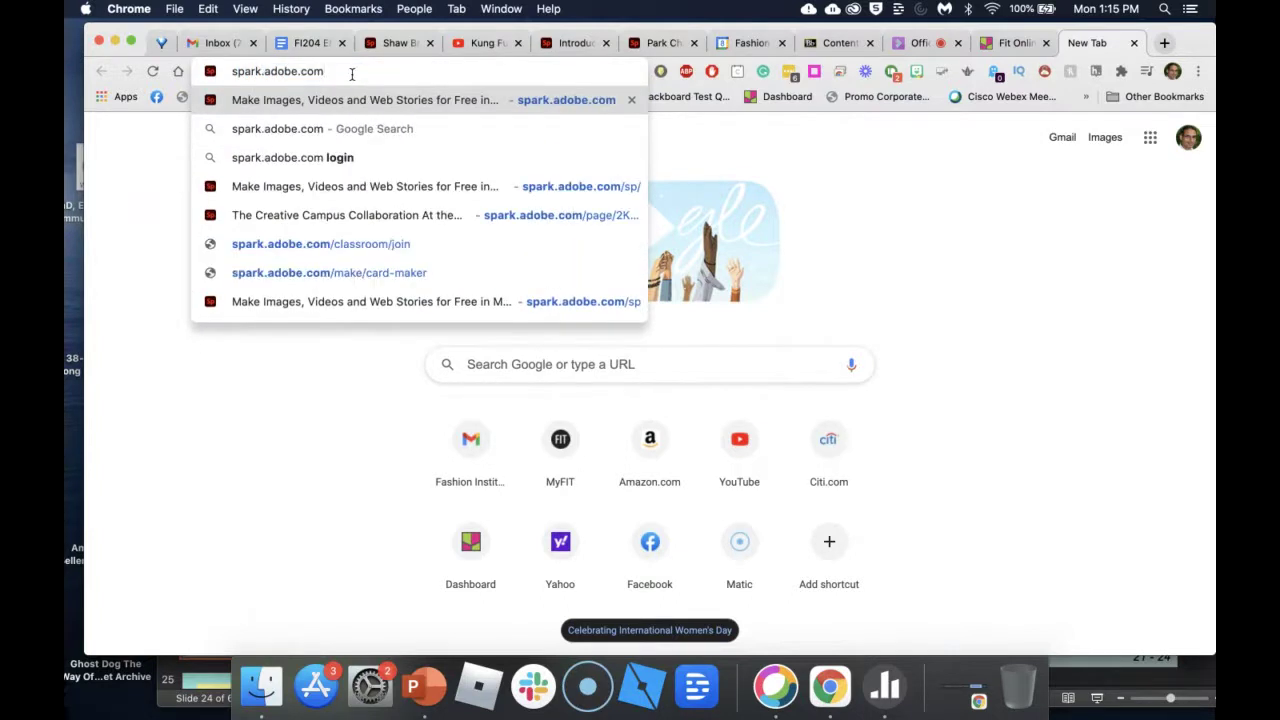
key(Return)
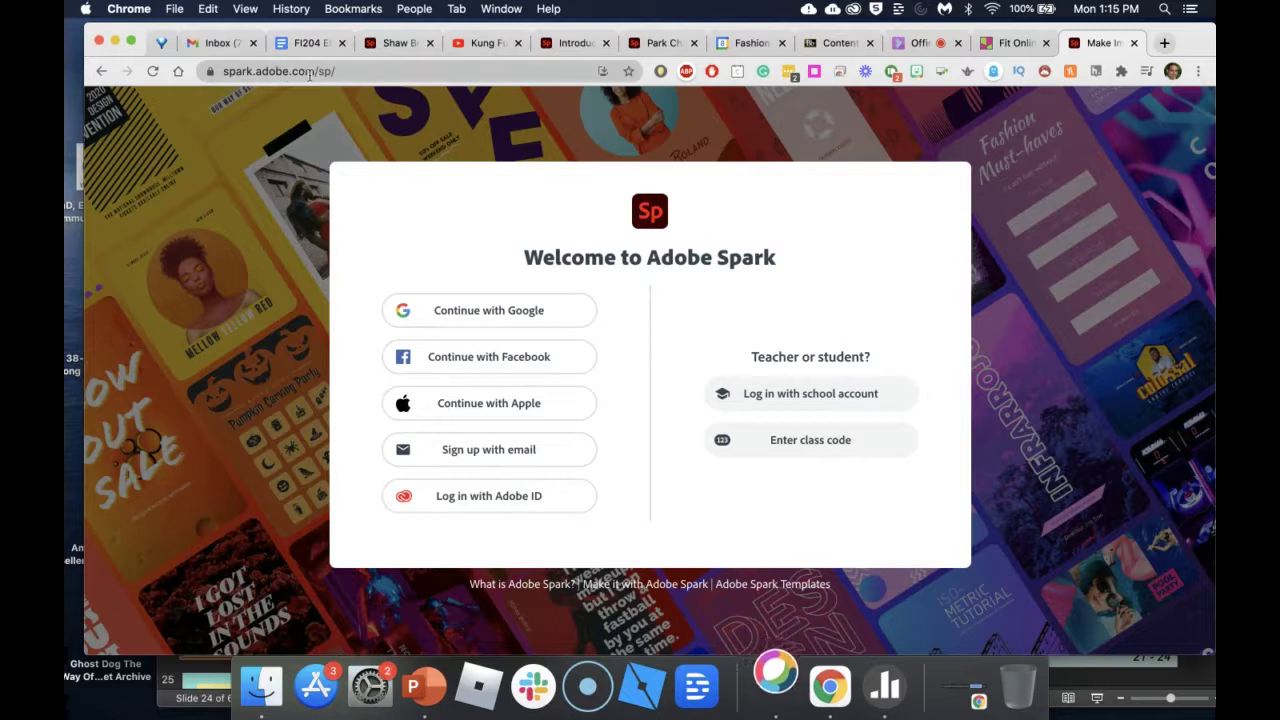
- Log in to Adobe Spark with the Company or School Account, using the prefilled e-mail and school credentials
click(804, 396)
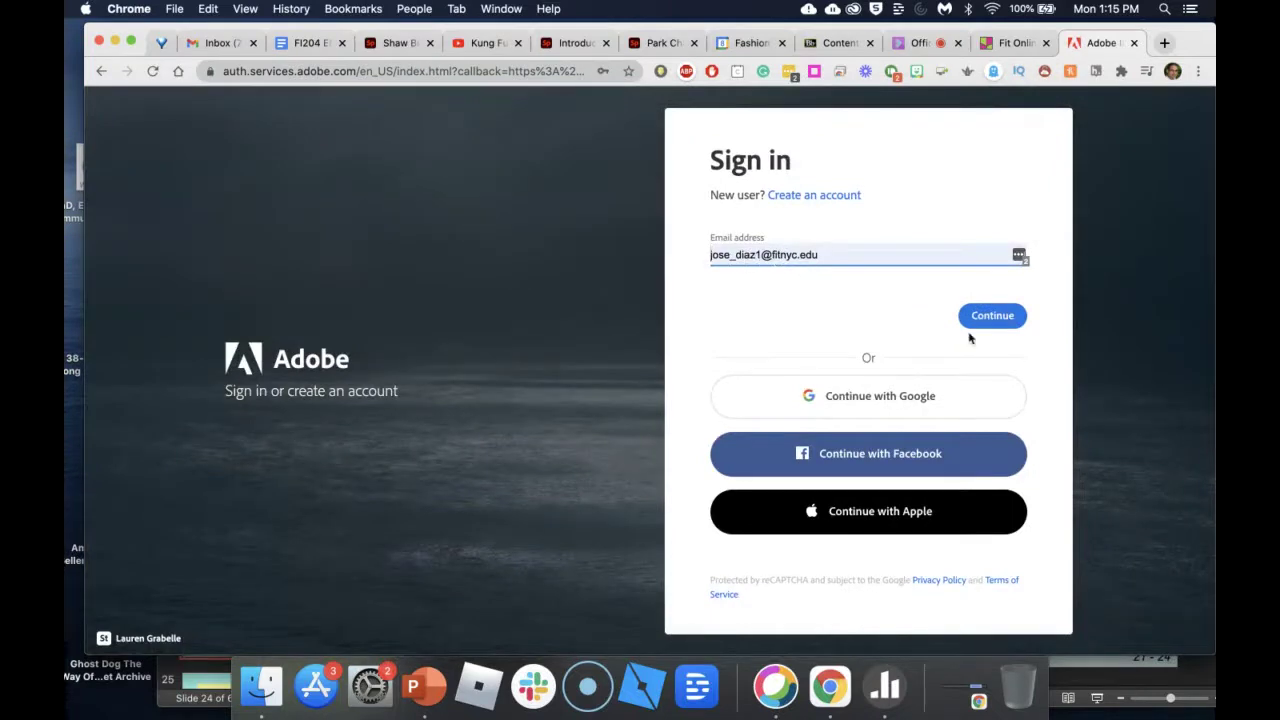
click(1016, 318)
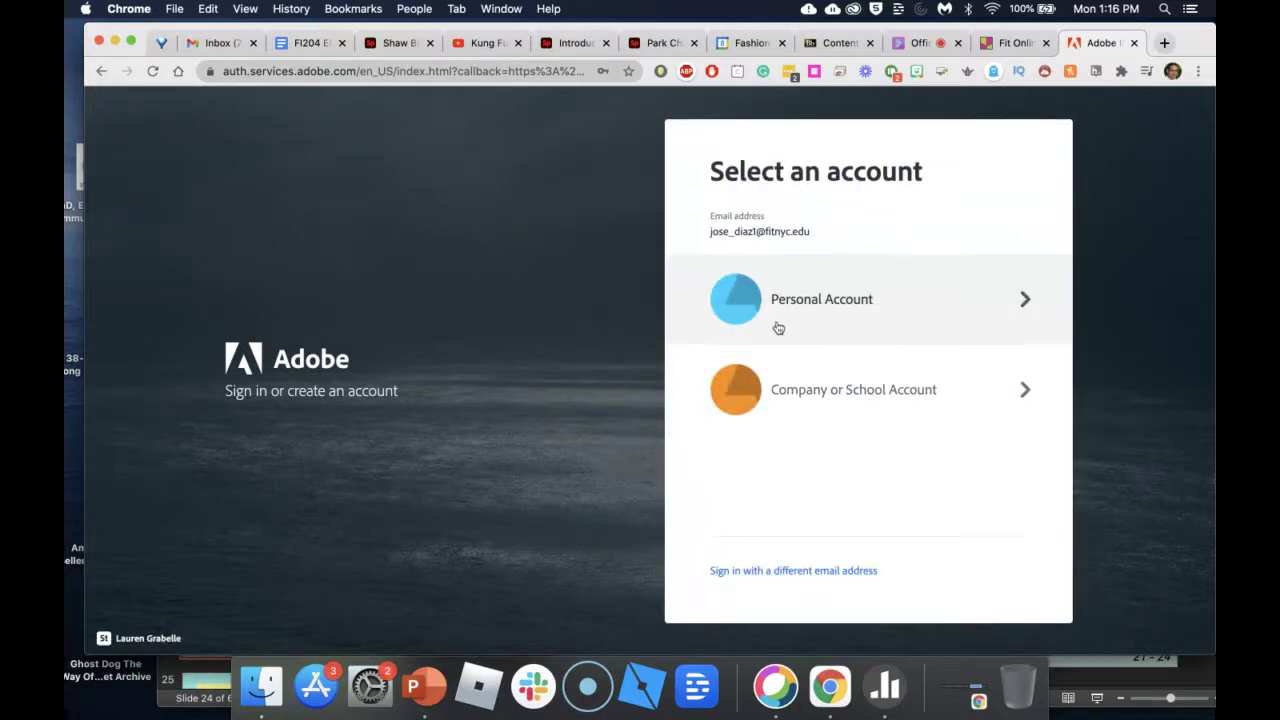
click(880, 401)
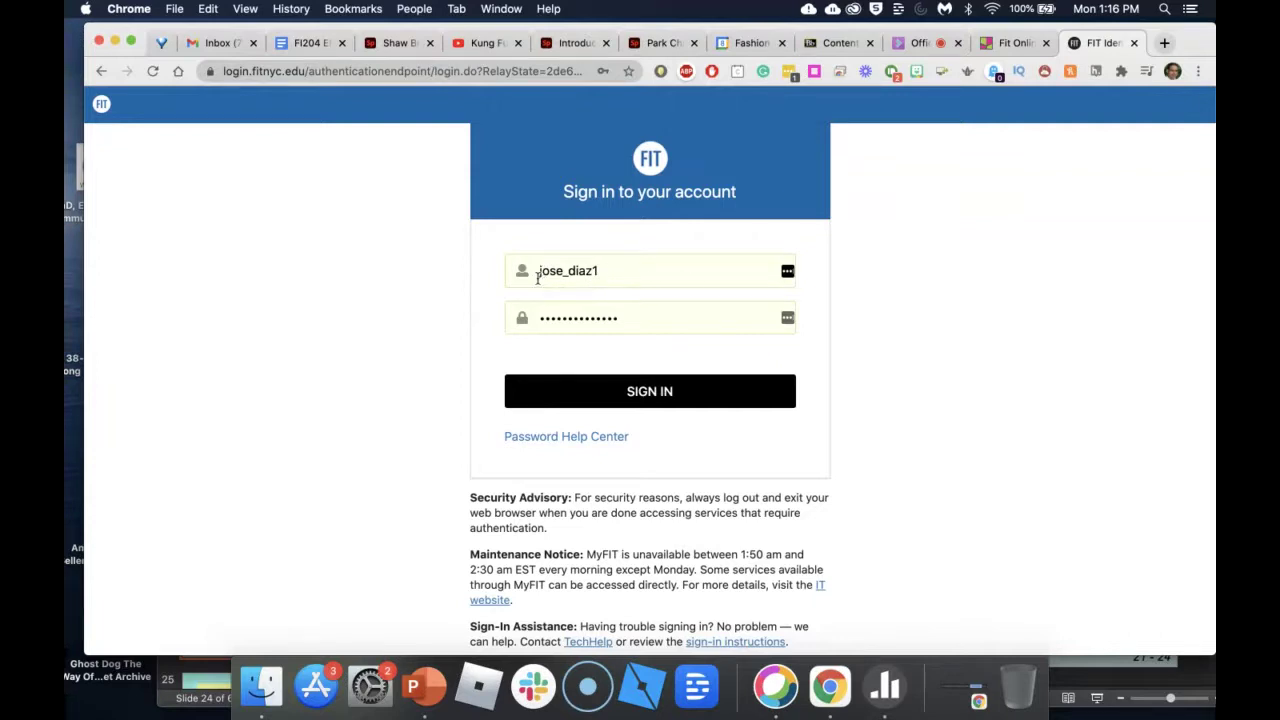
click(633, 398)
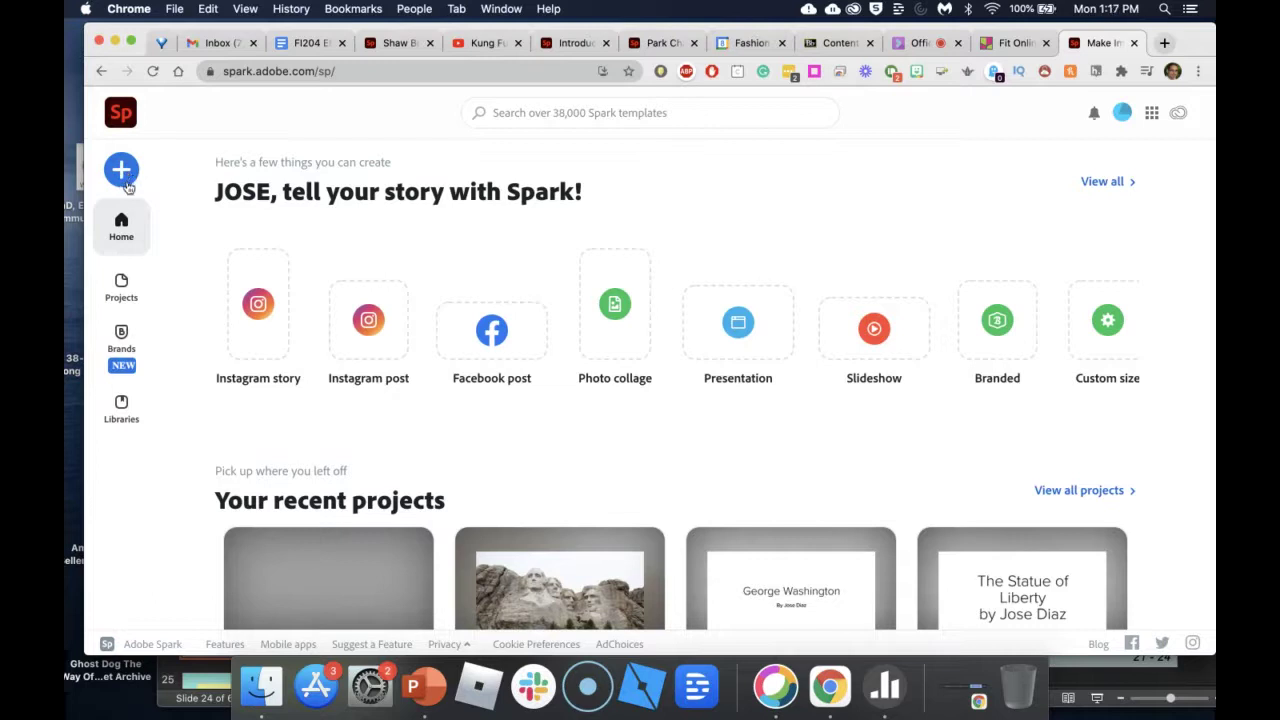
- Create a new web page project and title it "Unit 1: George Washington"
click(129, 175)
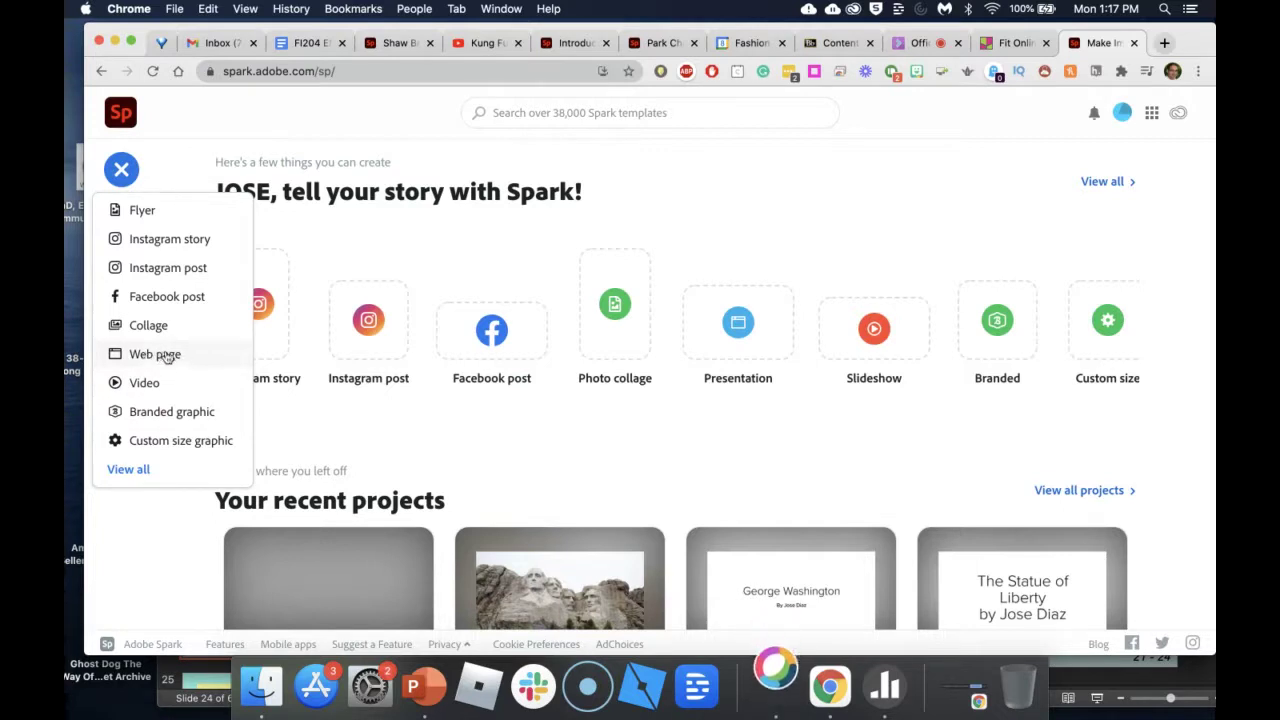
click(143, 356)
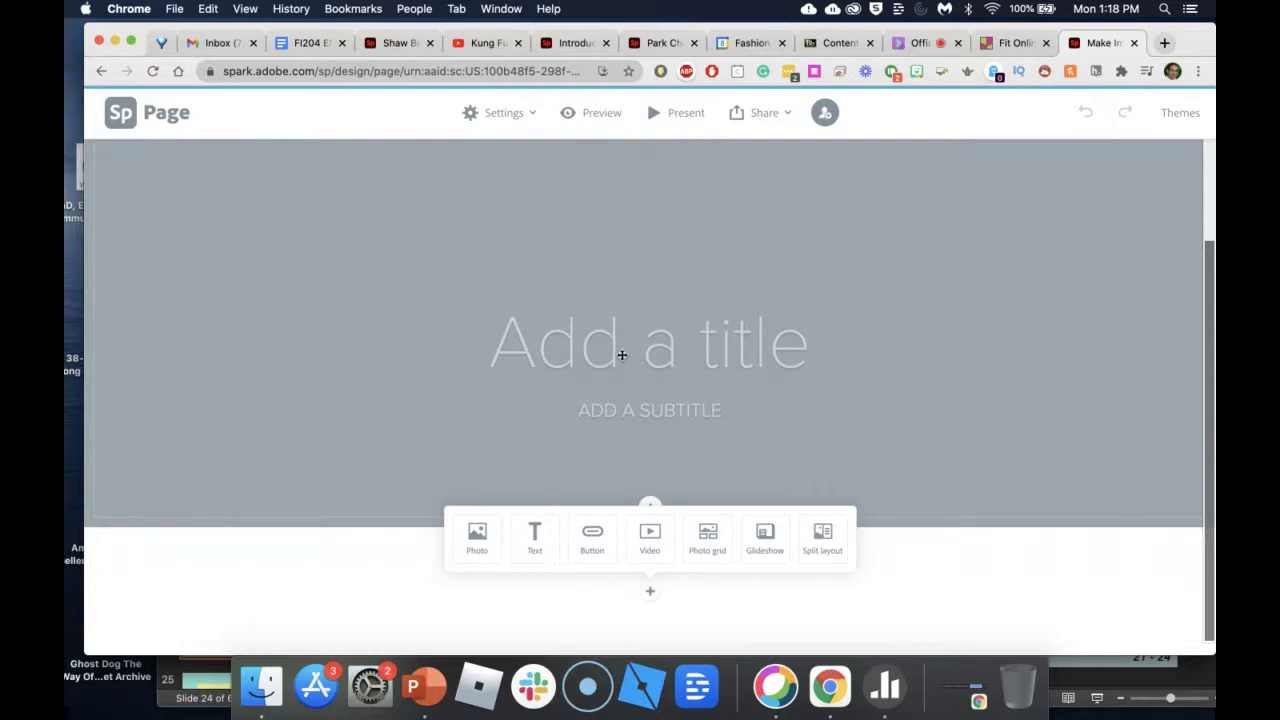
click(621, 355)
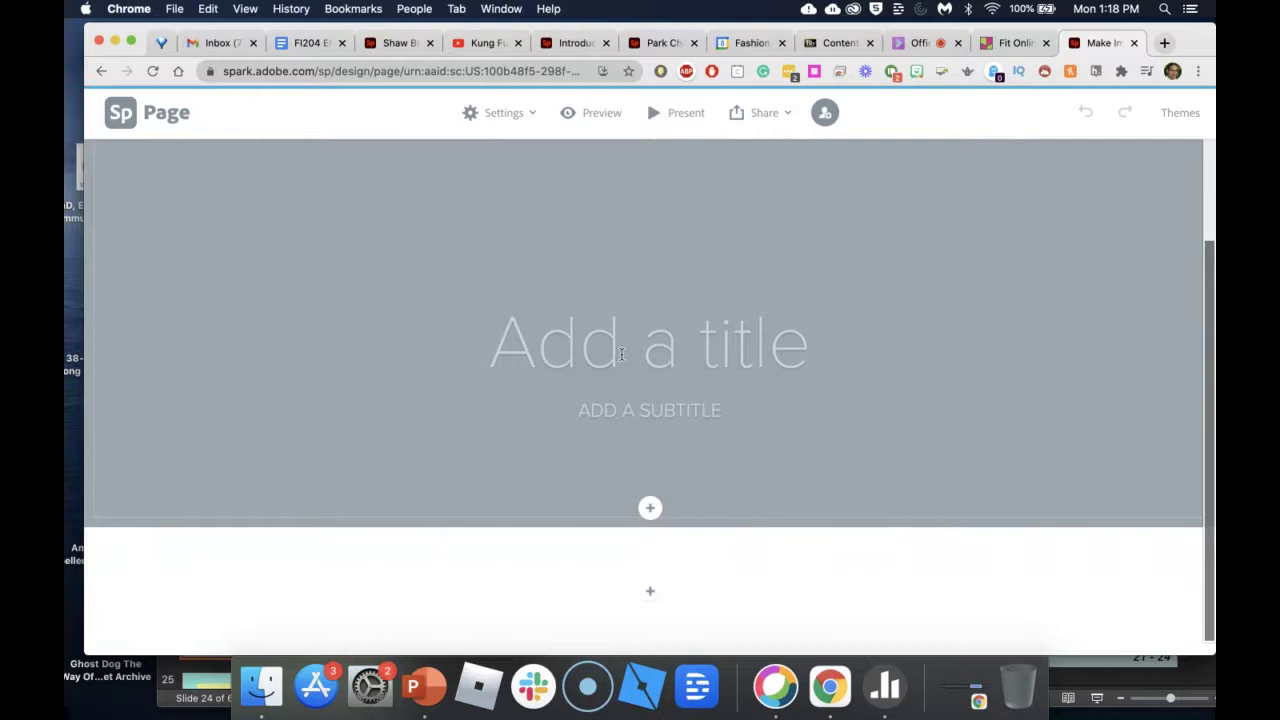
text(Unit)
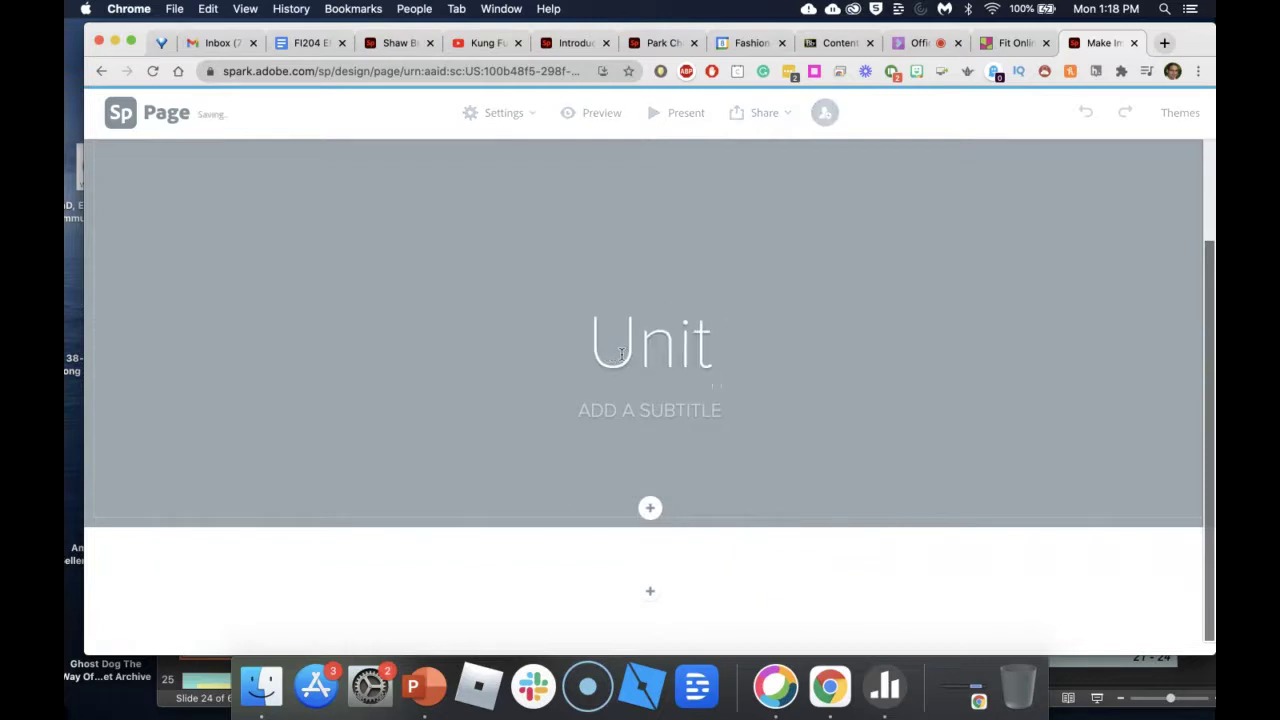
text( 1: Geor)
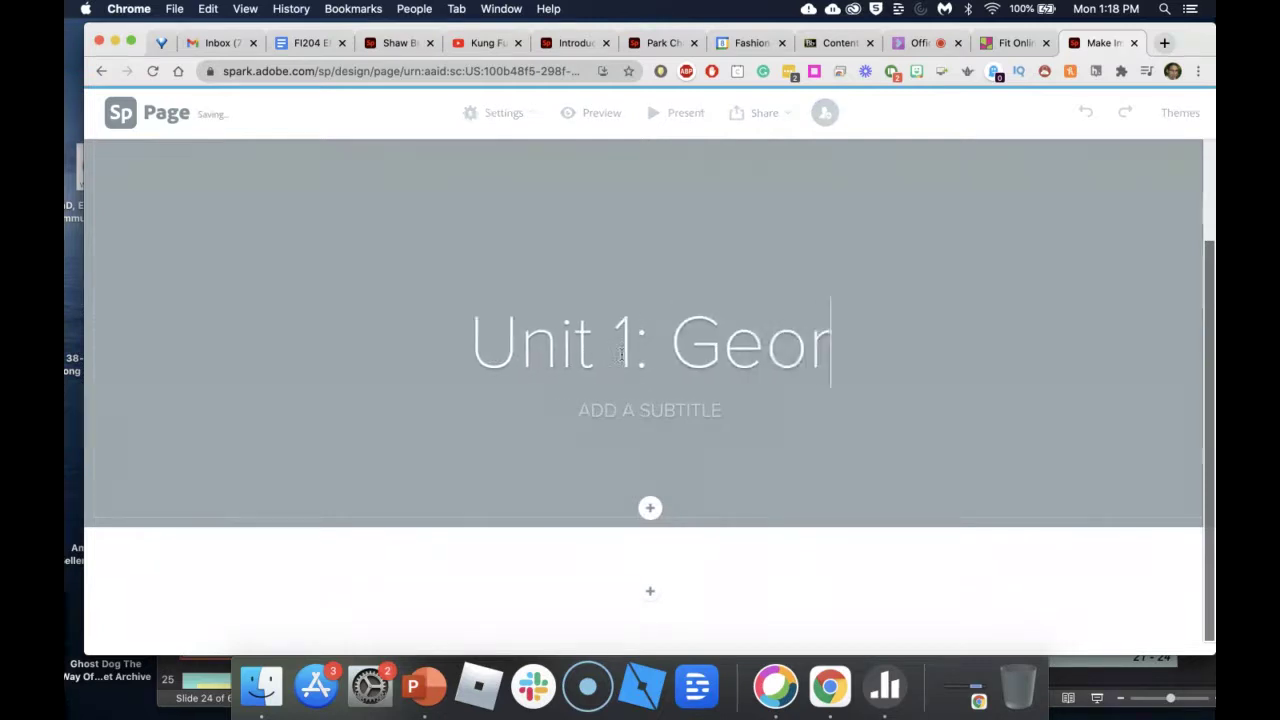
text(ge Washington)
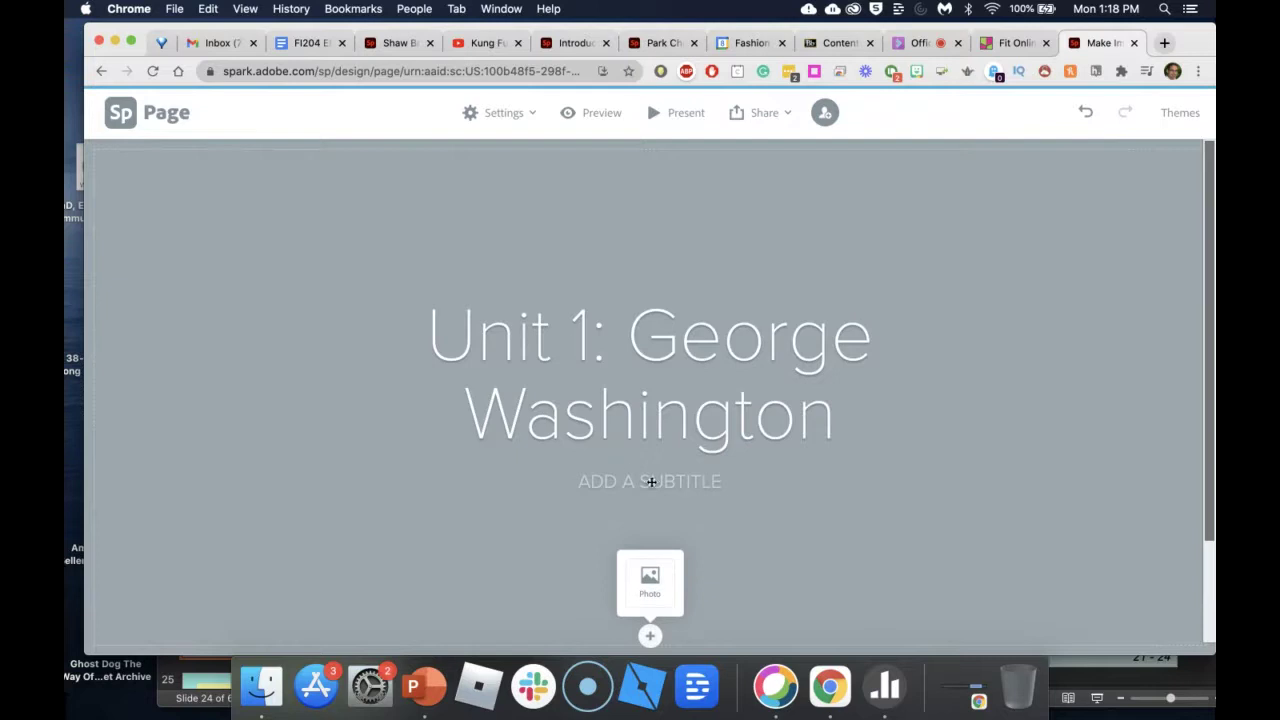
- Search the free photos for "george washington" to find a background for the title section
click(649, 582)
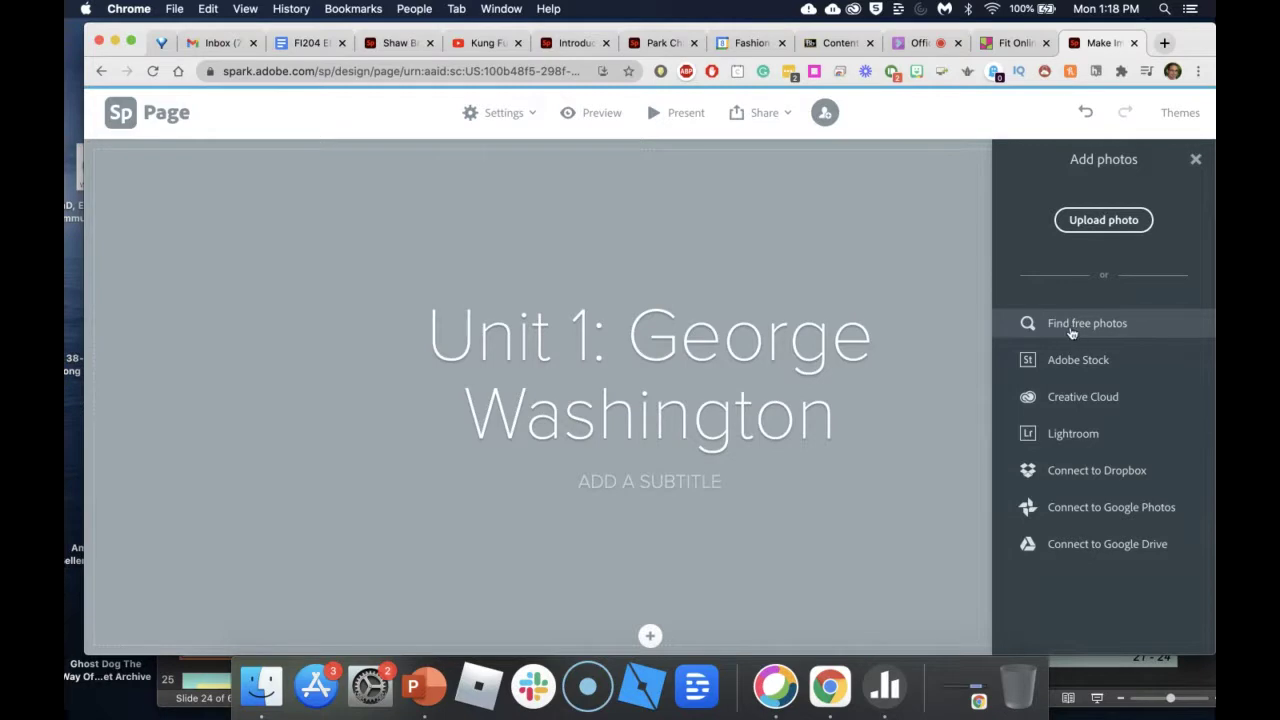
click(1088, 326)
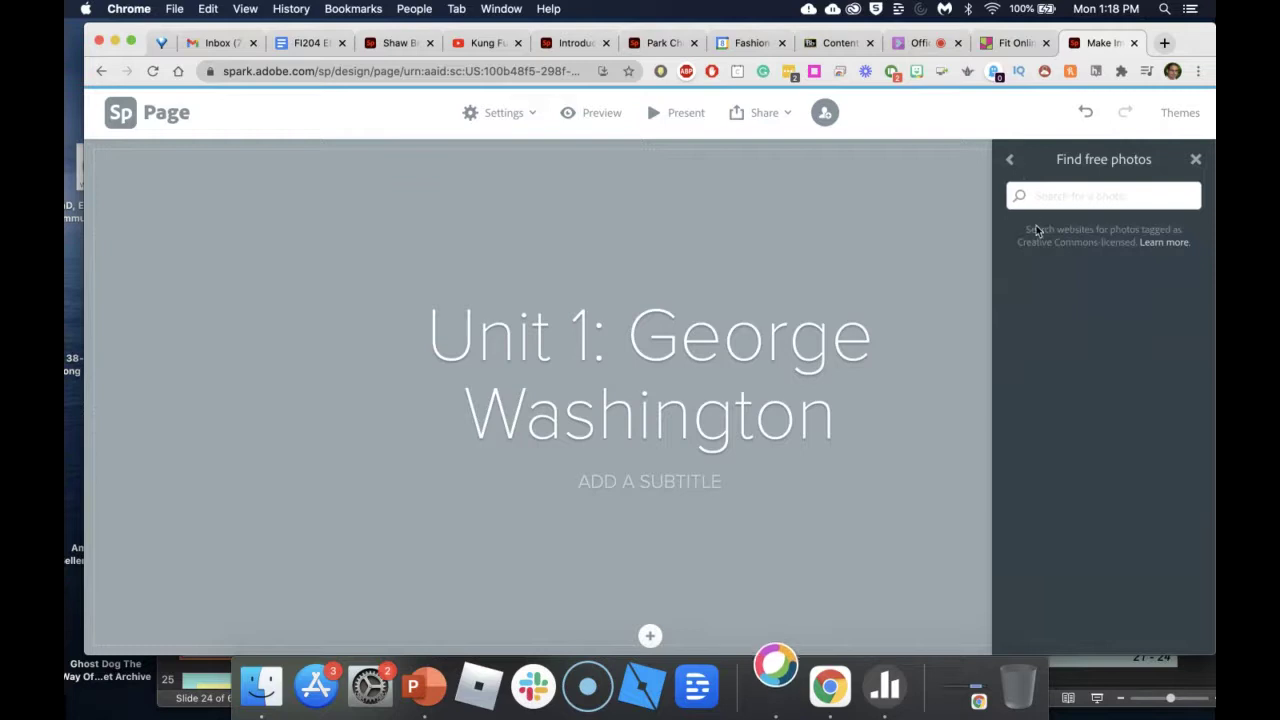
click(1012, 163)
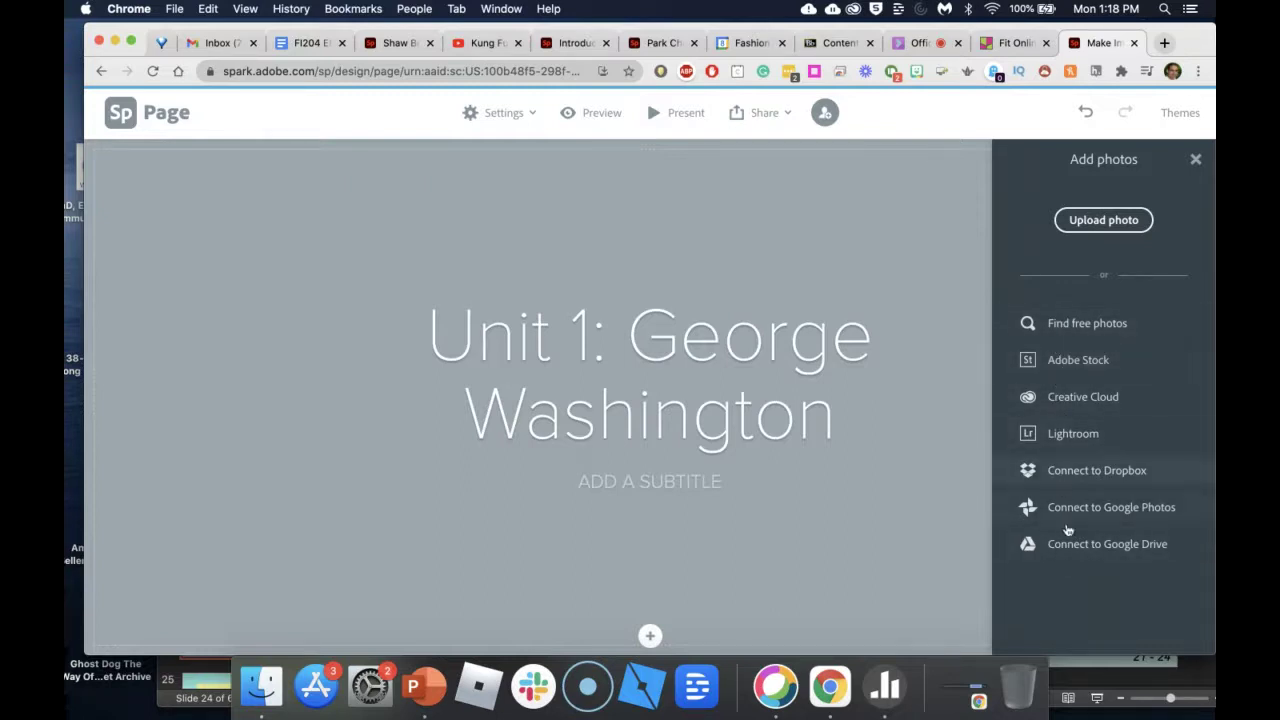
click(1066, 330)
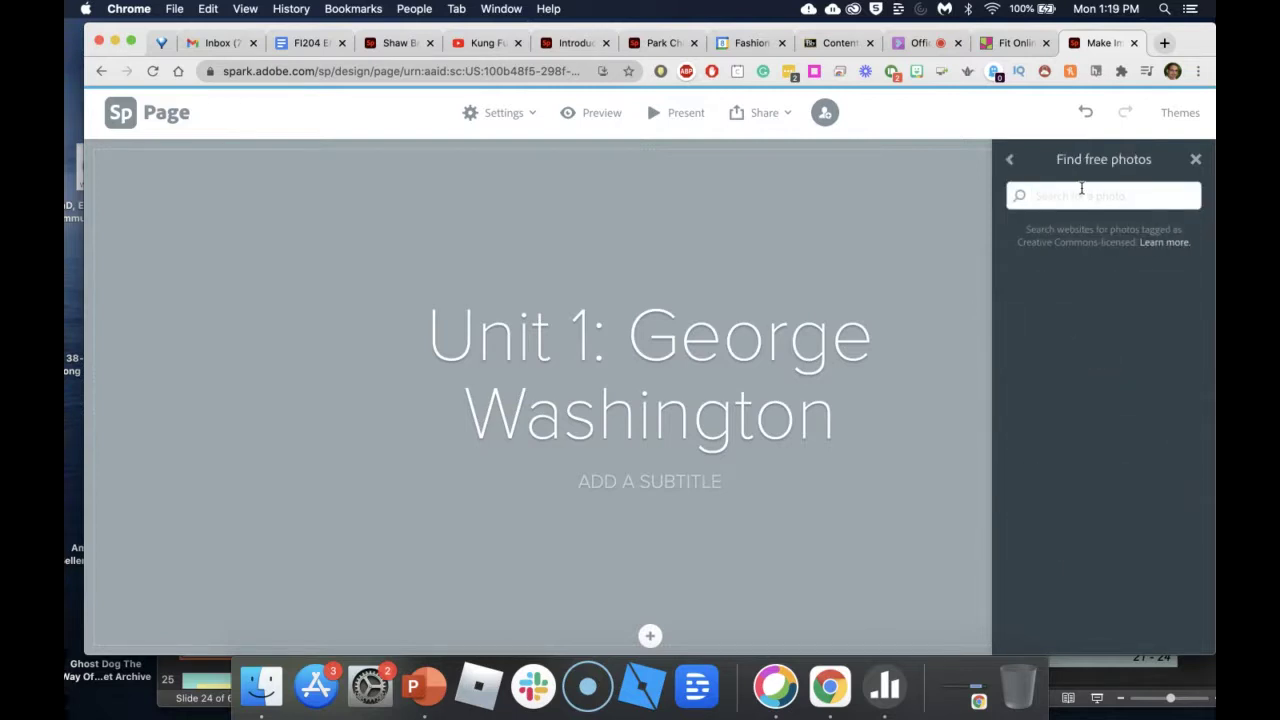
text(george washington)
key(Return)
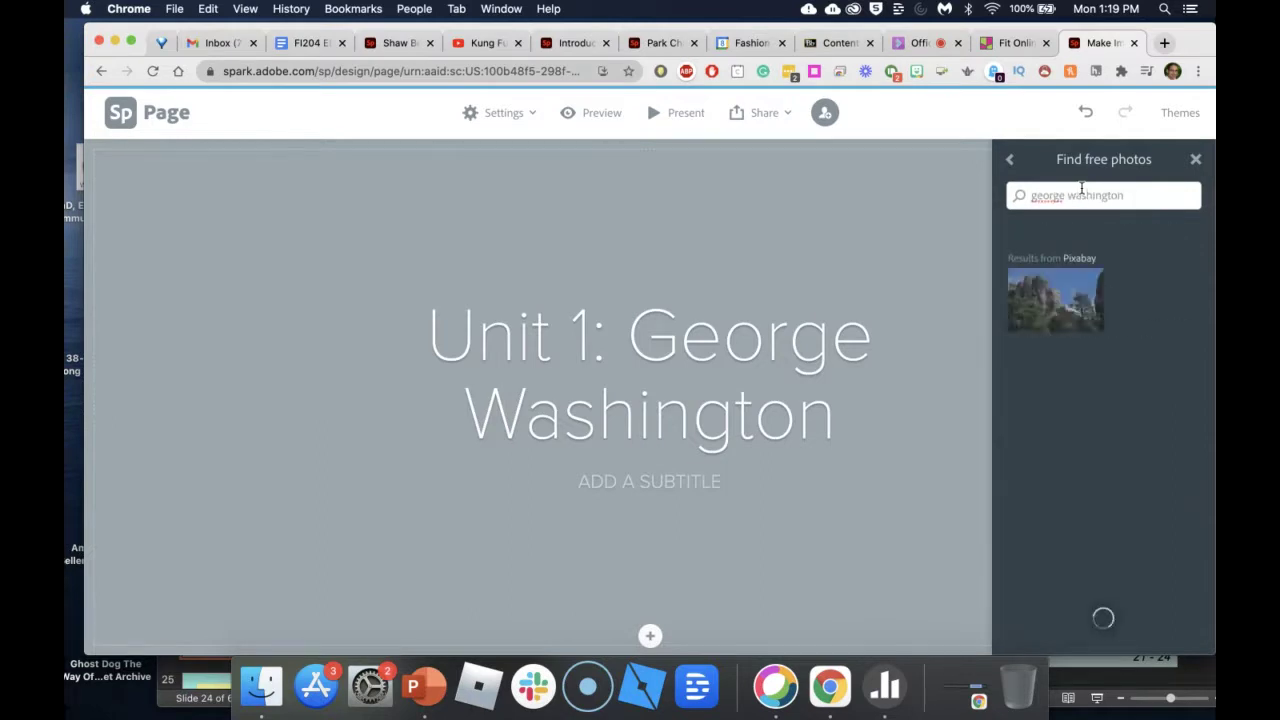
- Use the Mount Rushmore photo showing four carved faces against a blue sky as the title background
scroll(1116, 469, down, 10)
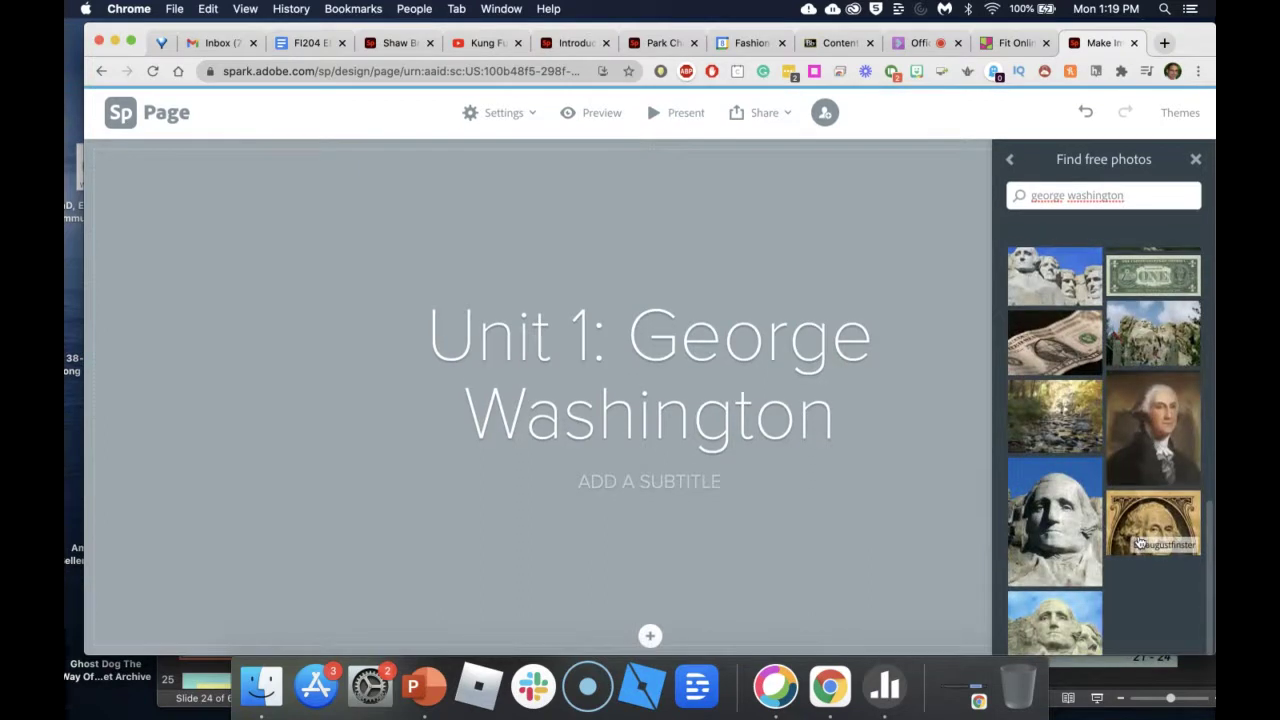
scroll(1138, 541, up, 3)
scroll(1138, 541, up, 2)
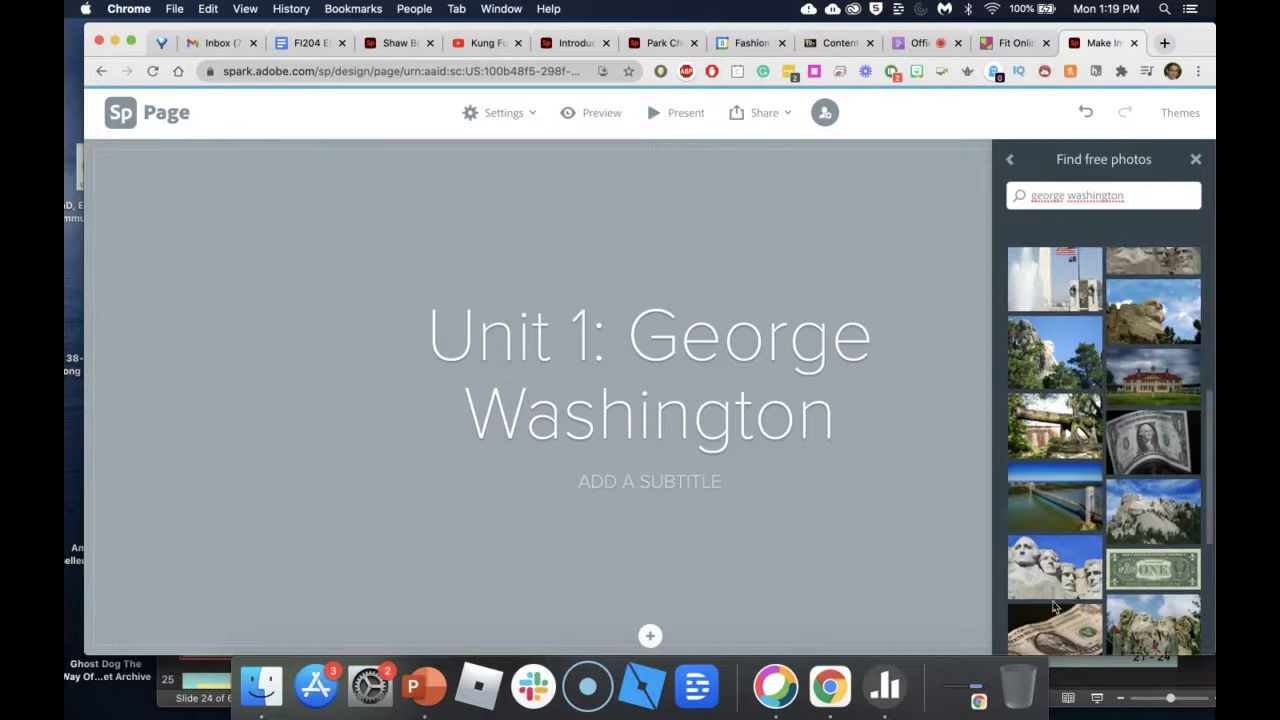
scroll(1048, 586, down, 5)
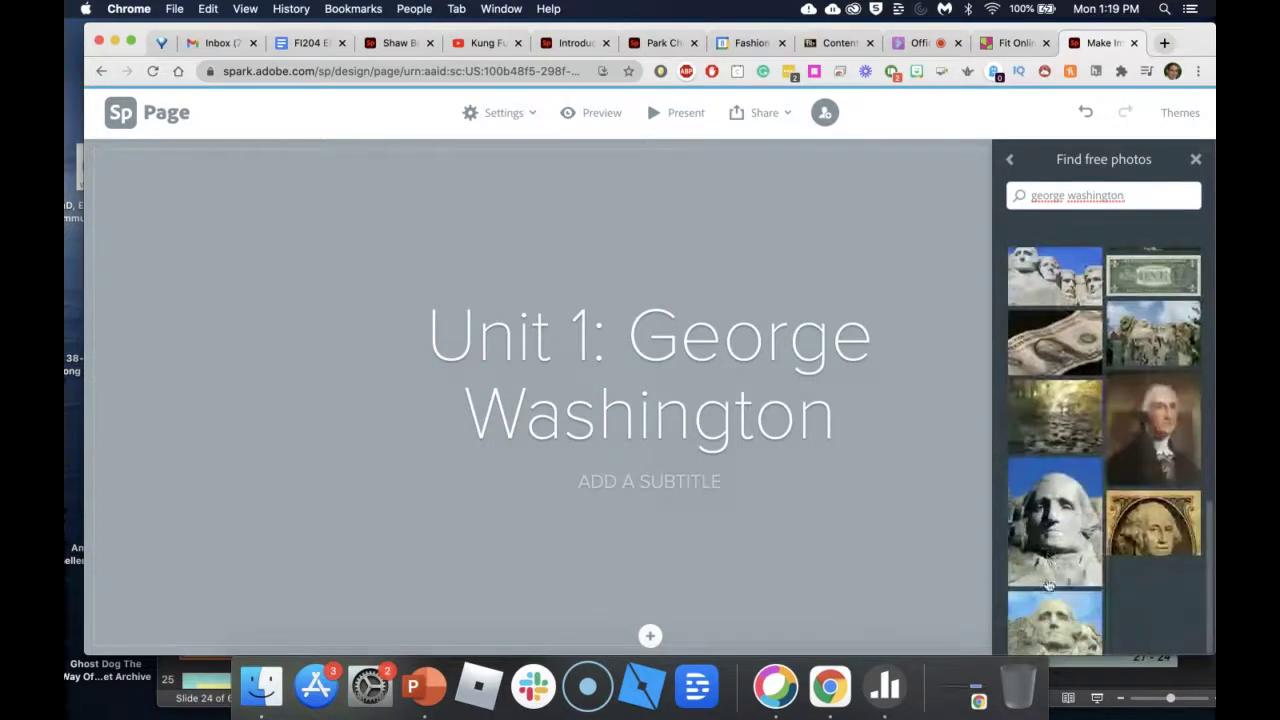
click(1044, 292)
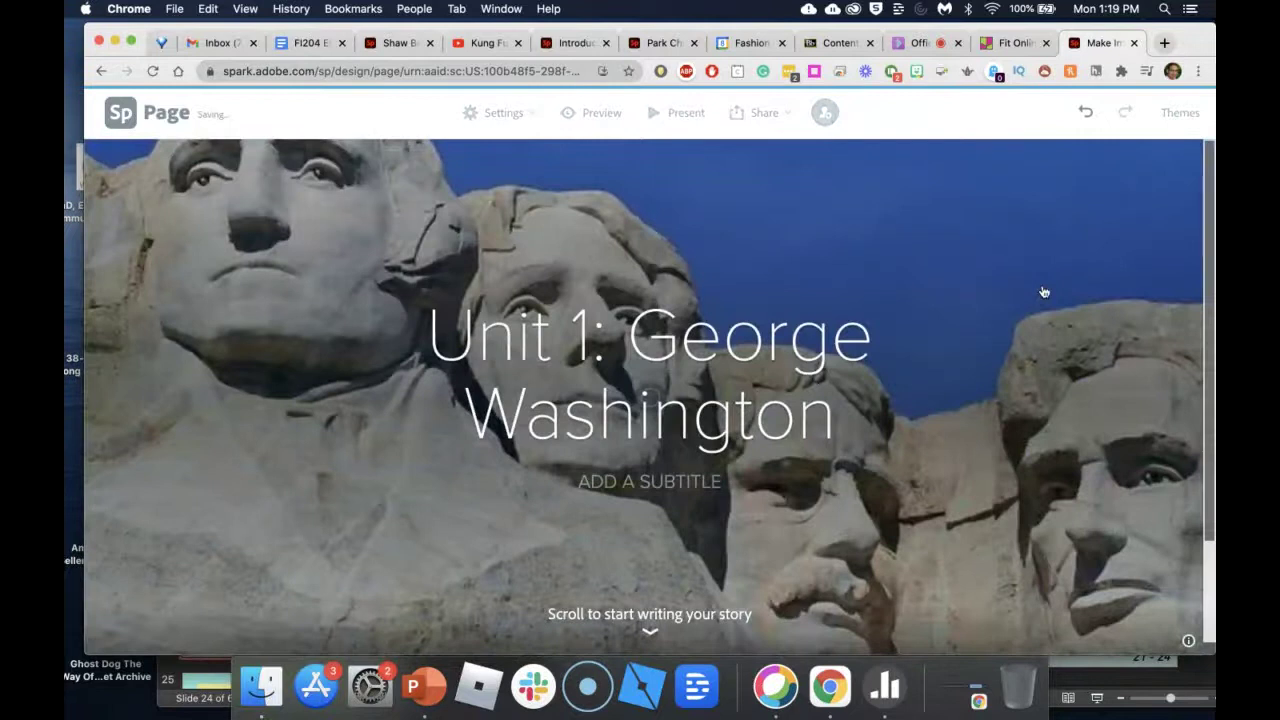
- Add a button below the title section with the text "Discussion" and start on its link address
scroll(753, 459, down, 3)
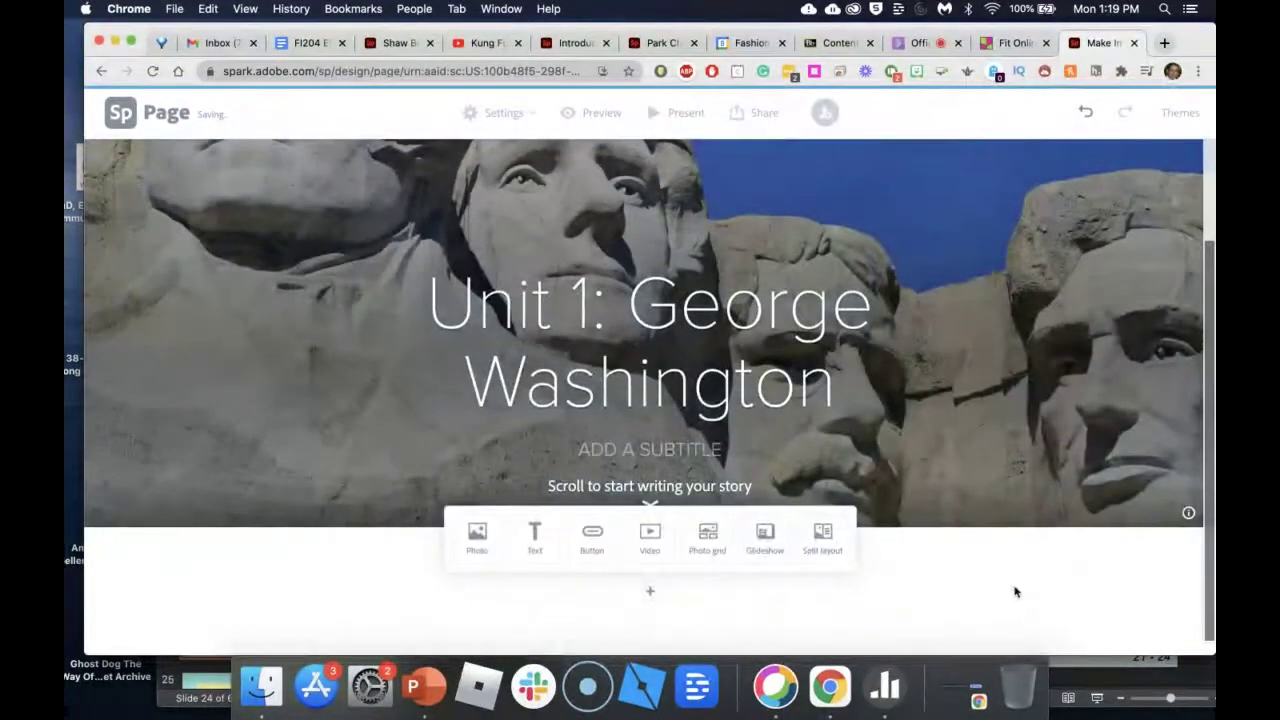
scroll(1014, 591, up, 3)
scroll(1014, 591, down, 3)
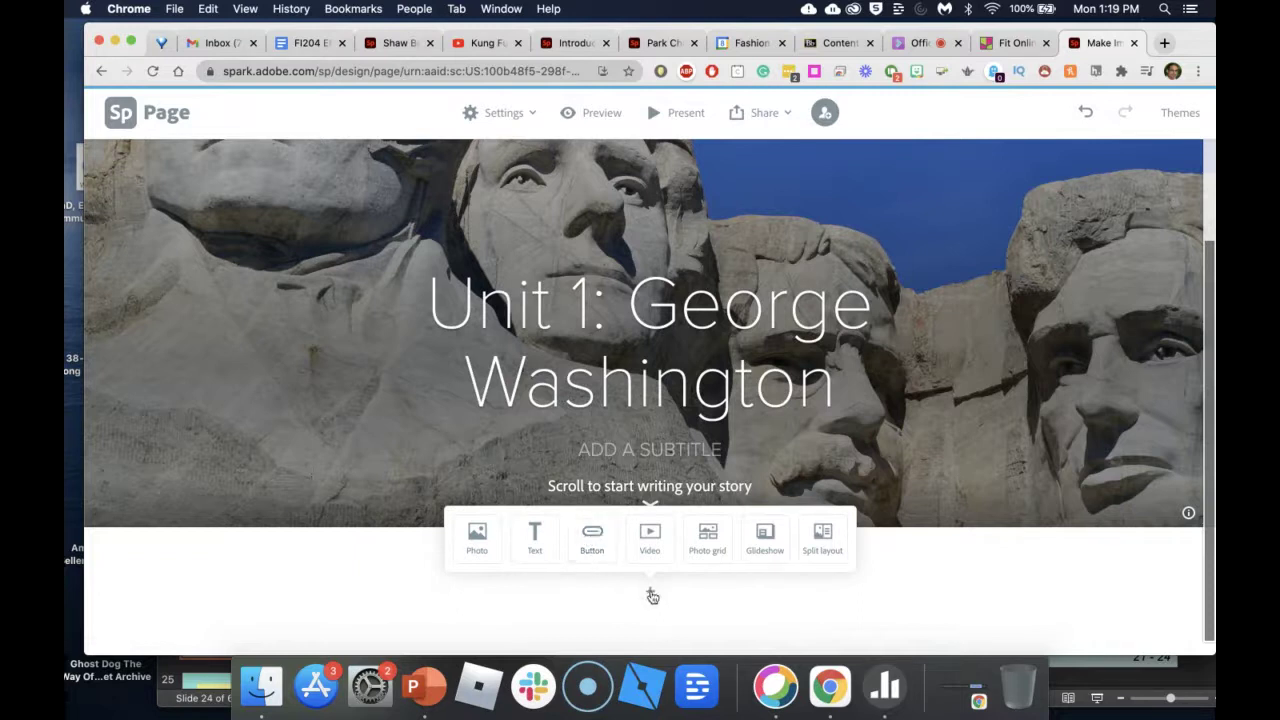
click(592, 538)
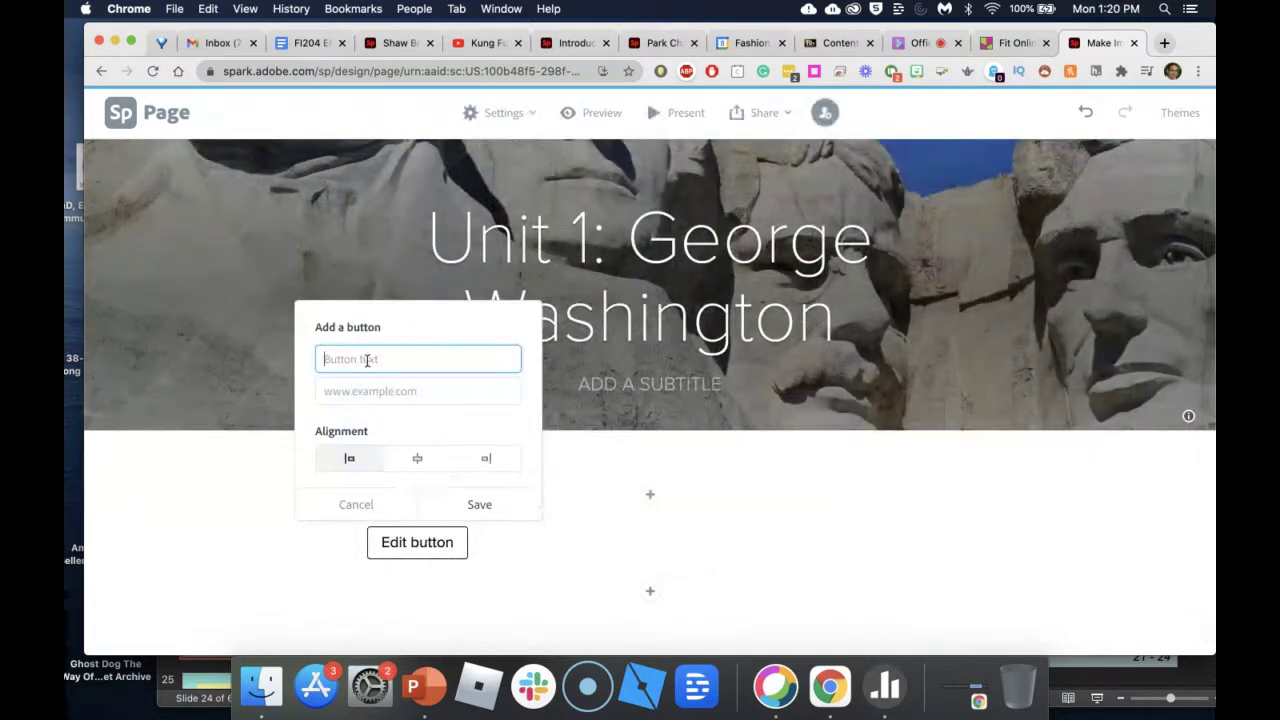
text(Dis)
click(360, 393)
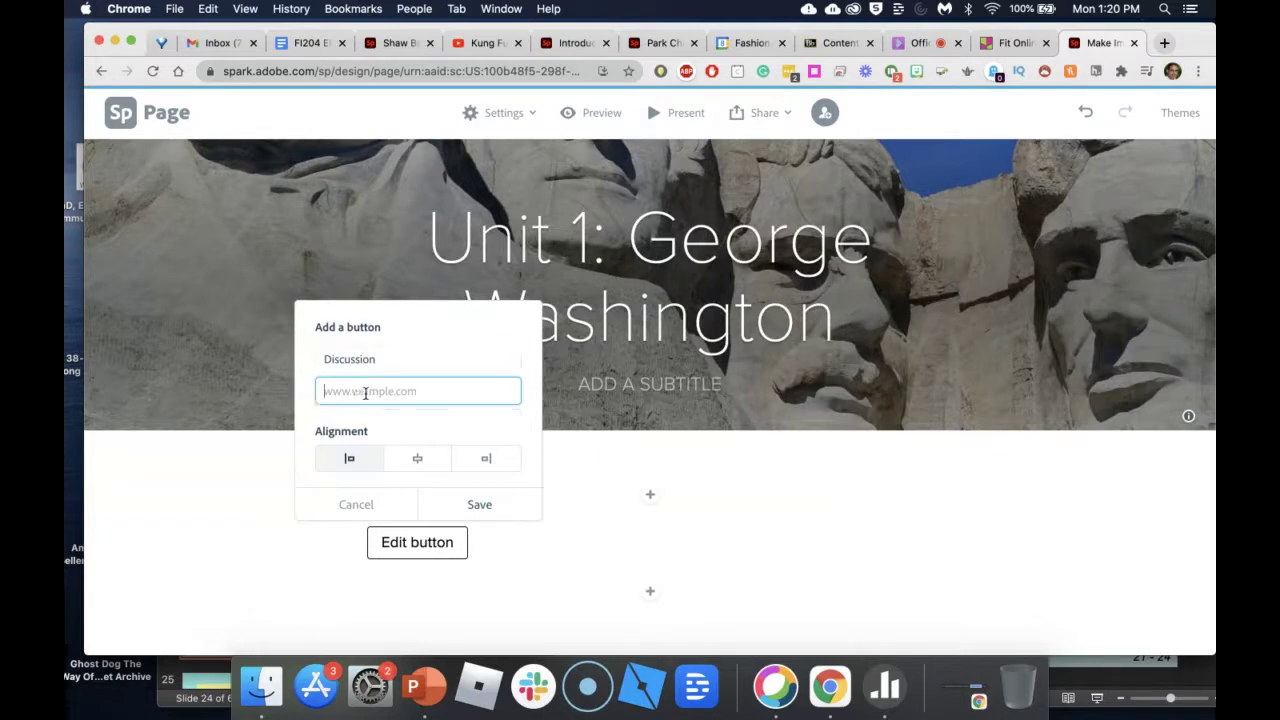
- Search the web for "george washington" in a new browser tab
click(835, 43)
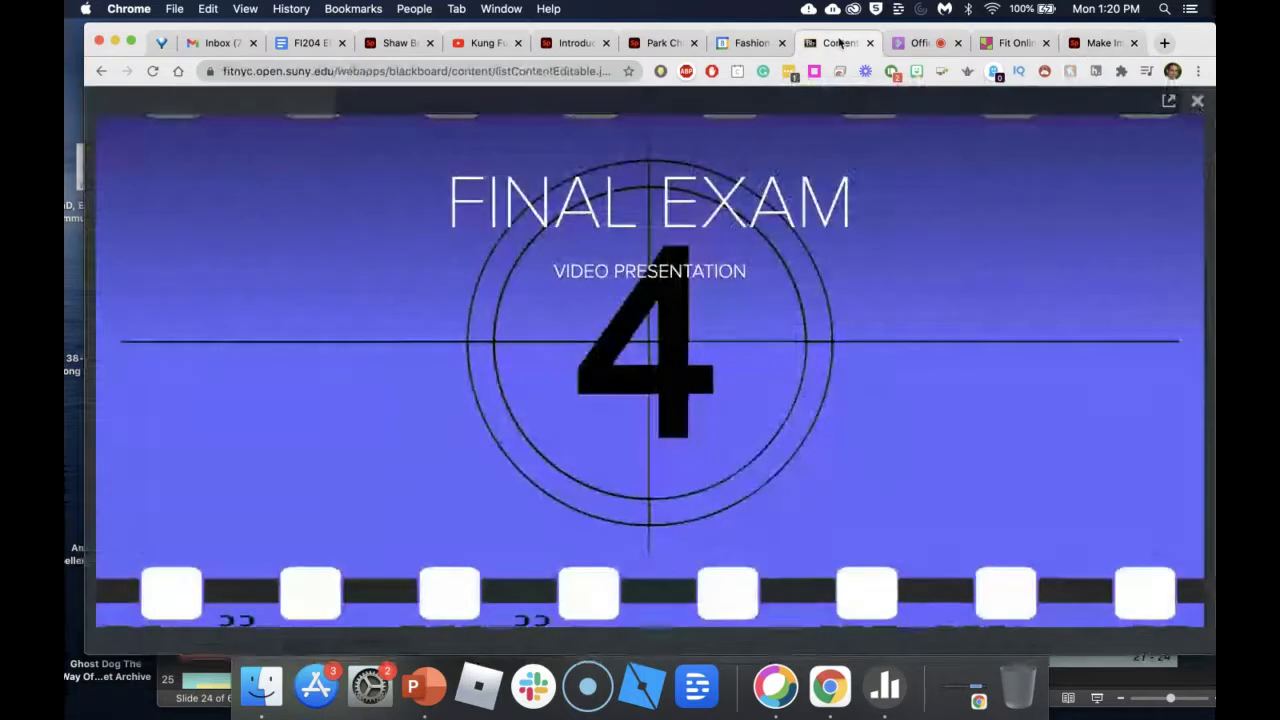
click(1099, 44)
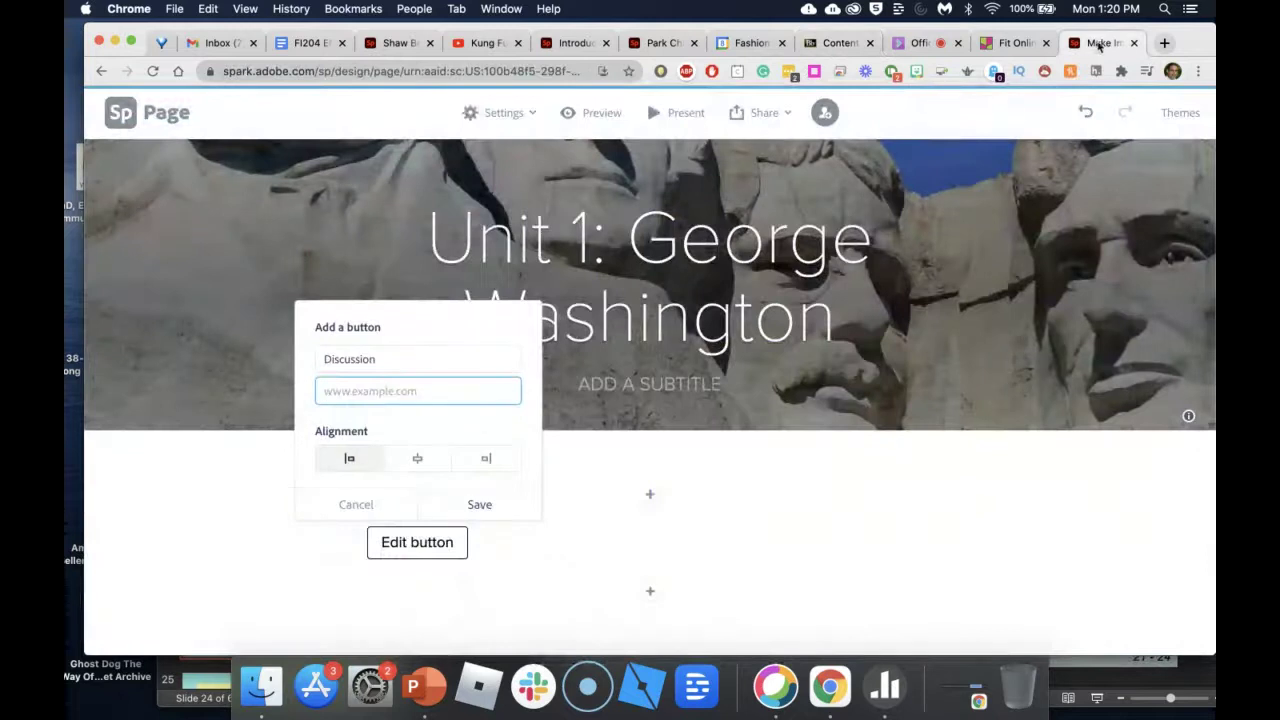
click(1164, 43)
click(465, 74)
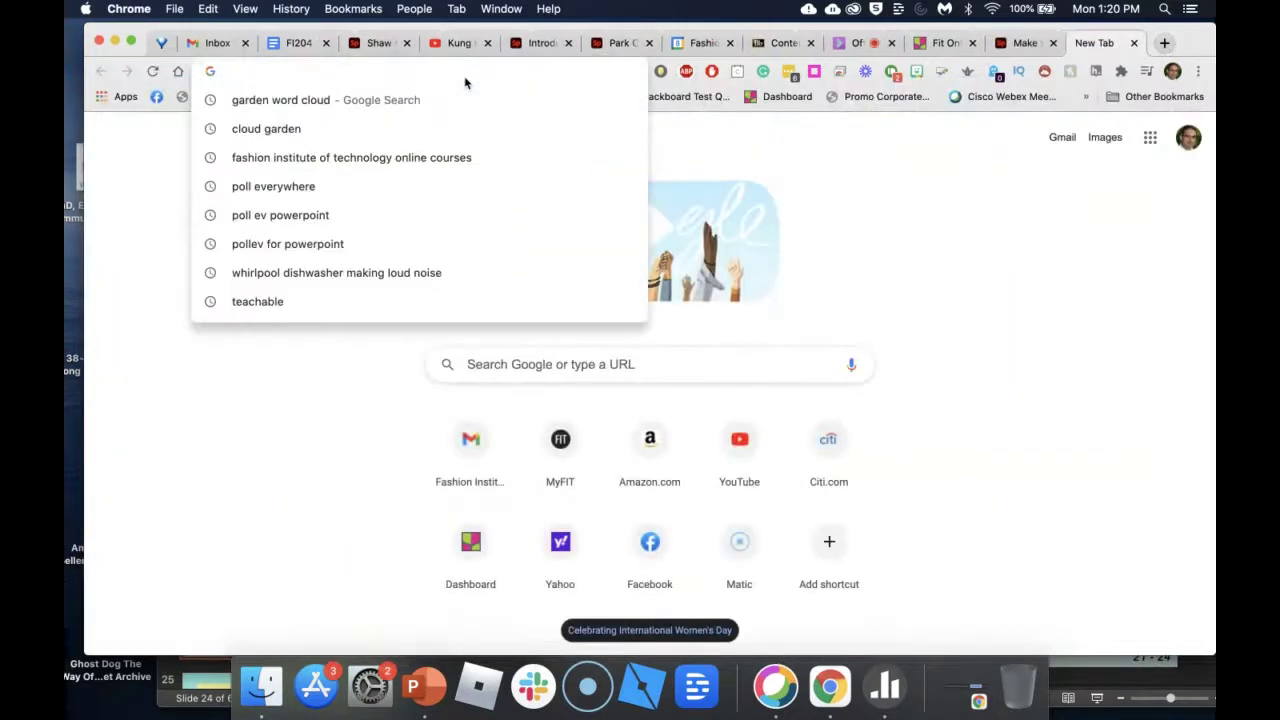
text(george a)
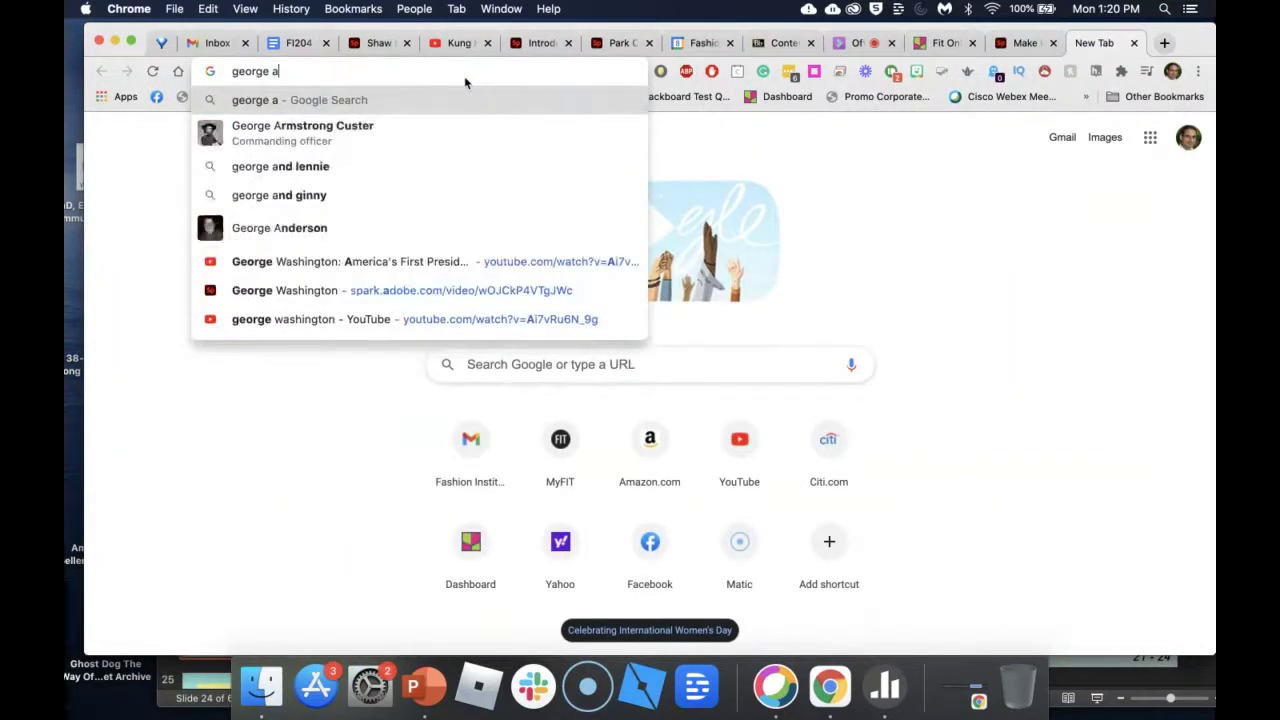
key(BackSpace)
text(washi)
key(Return)
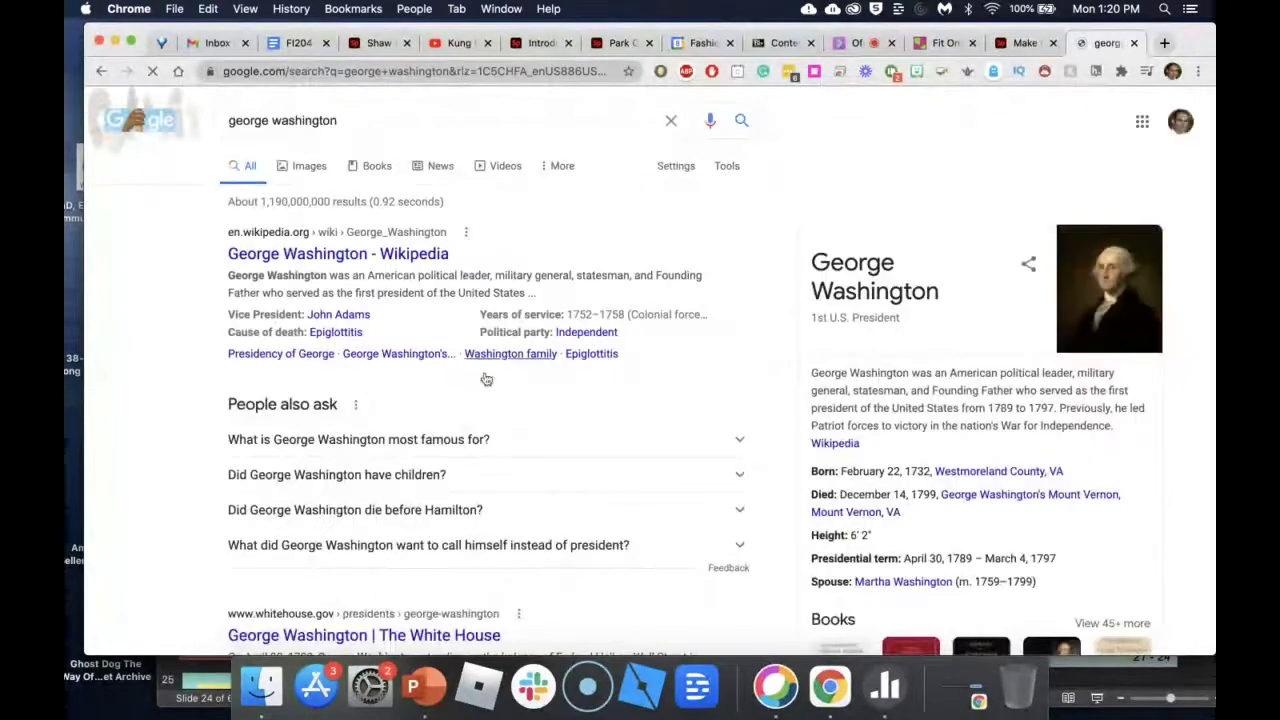
- Open the Wikipedia article on George Washington from the search results and copy its web address
scroll(485, 378, down, 2)
scroll(485, 378, up, 2)
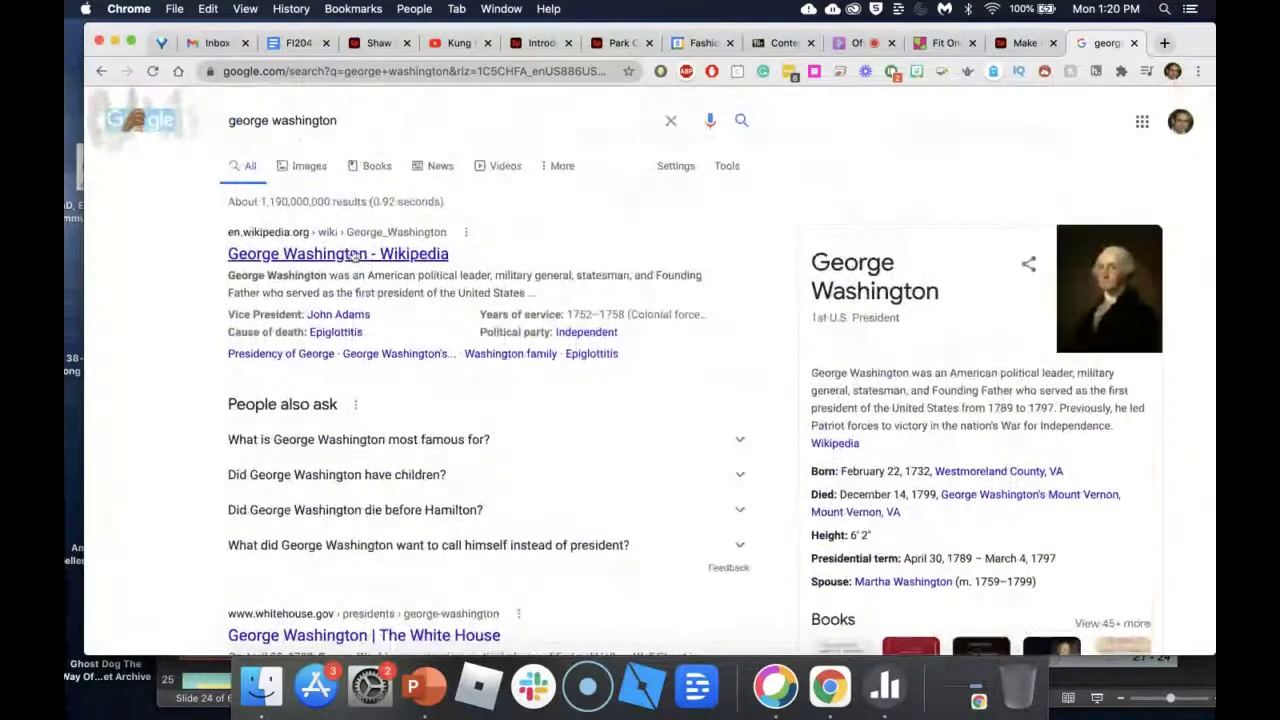
click(350, 254)
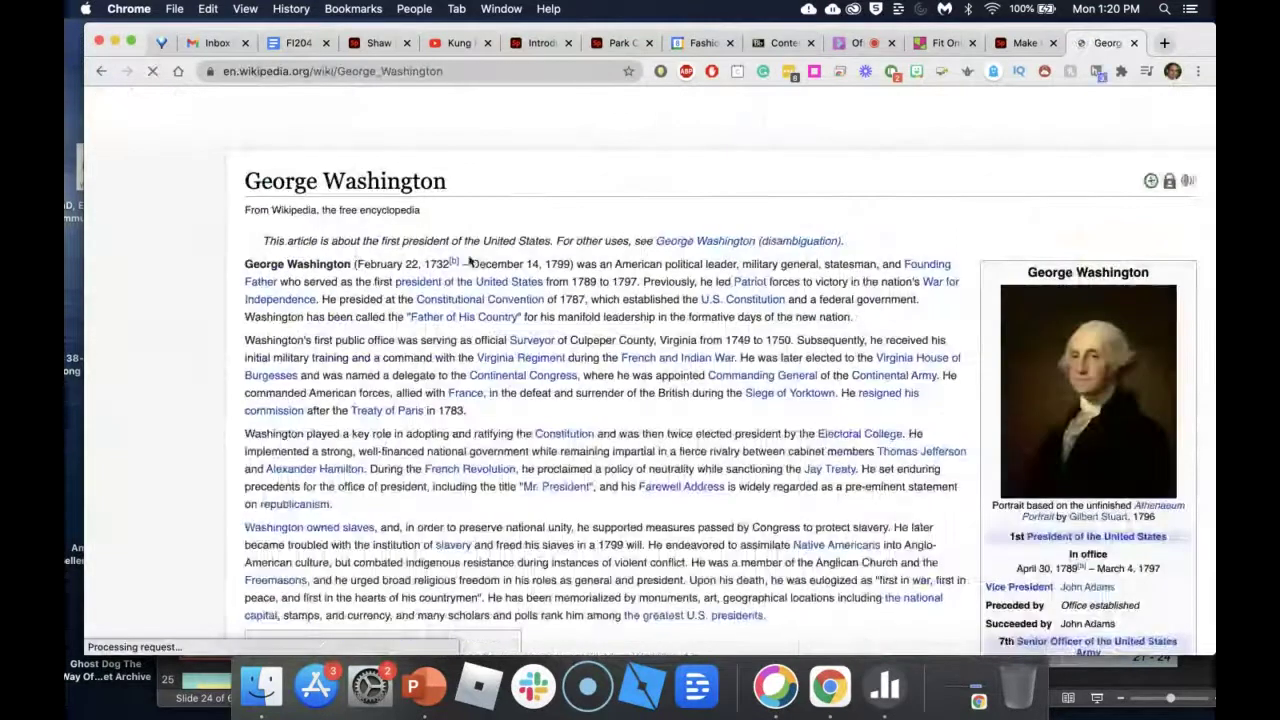
right_click(400, 71)
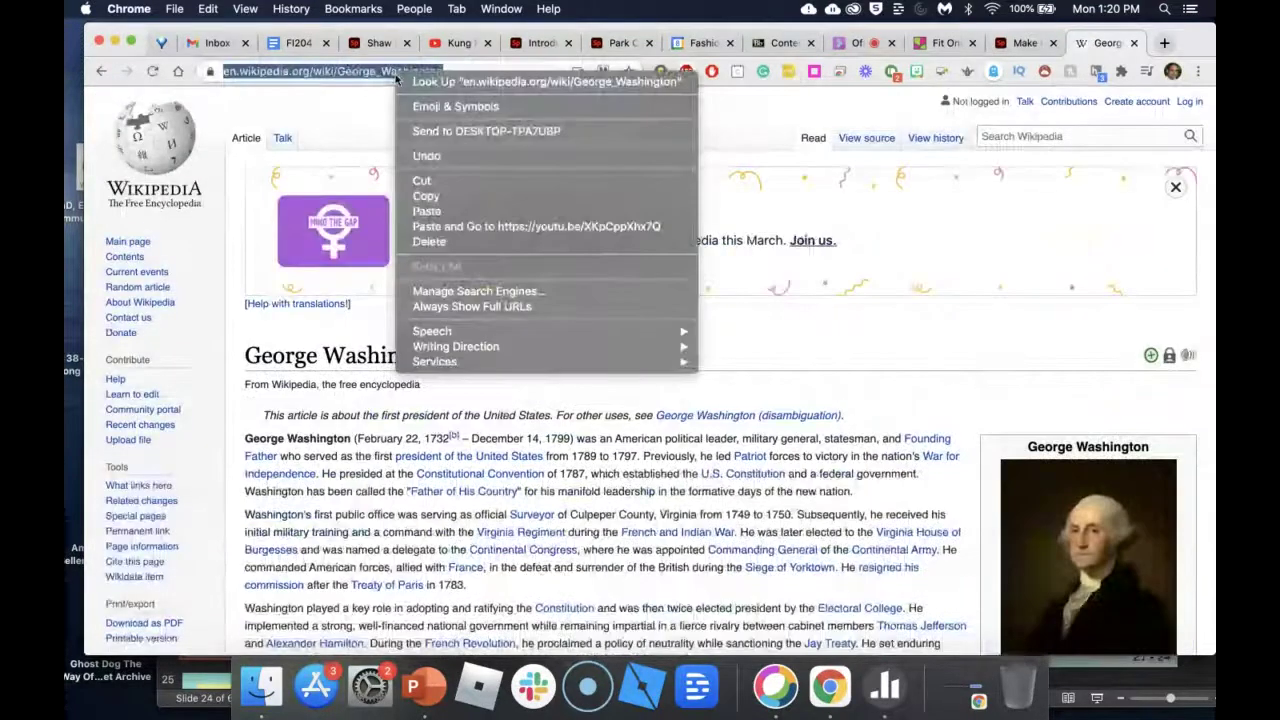
click(441, 200)
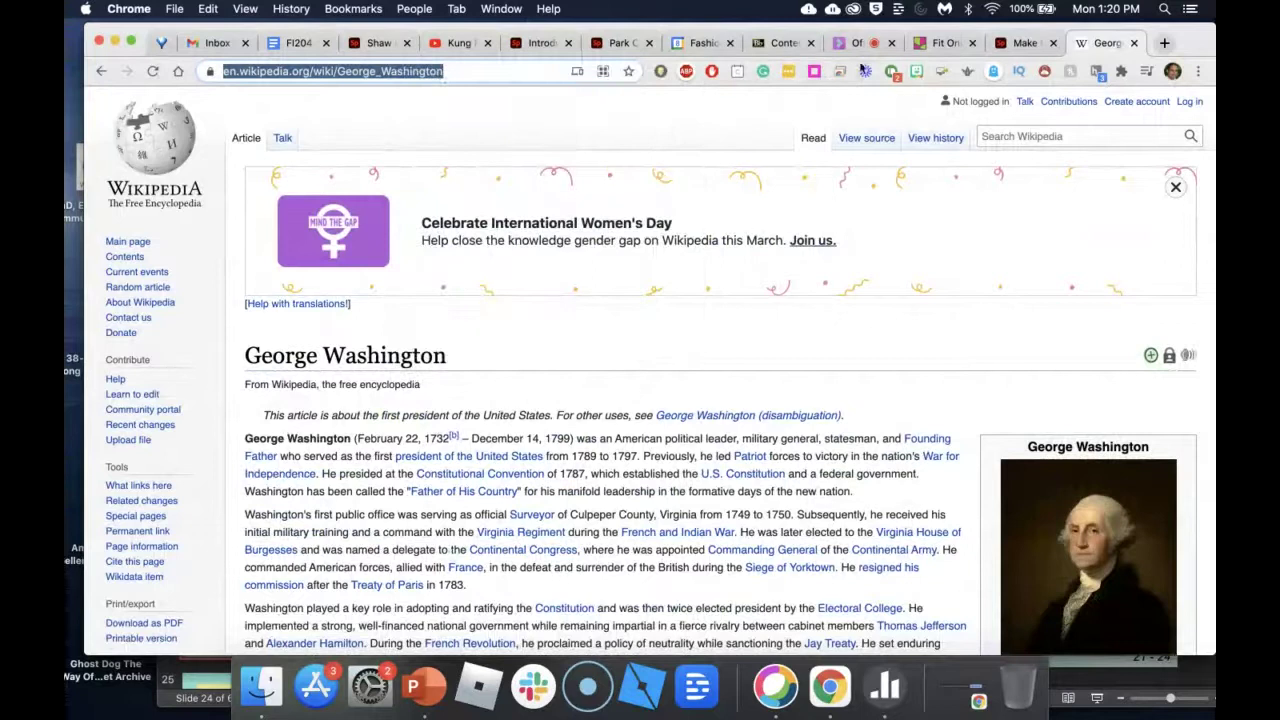
- Return to the Spark page and replace the new button's text with "George Washington Wiki"
click(940, 43)
click(1020, 43)
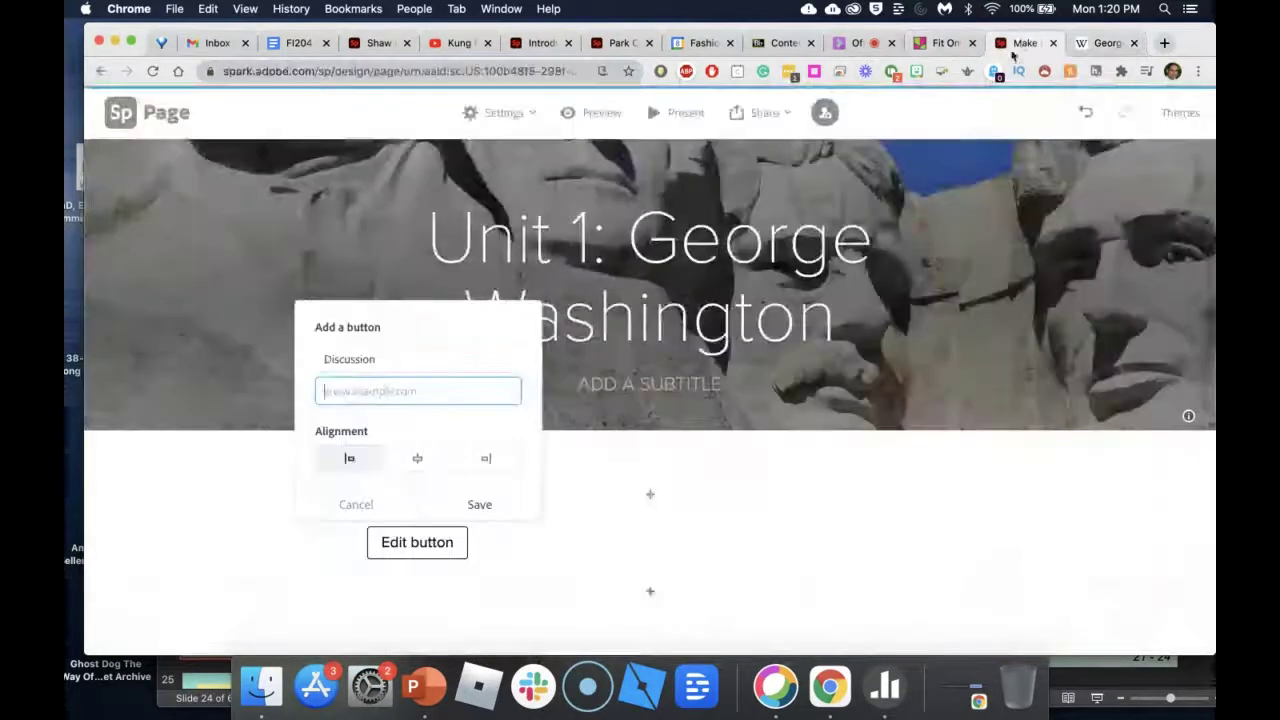
click(386, 360)
drag(386, 360, 306, 364)
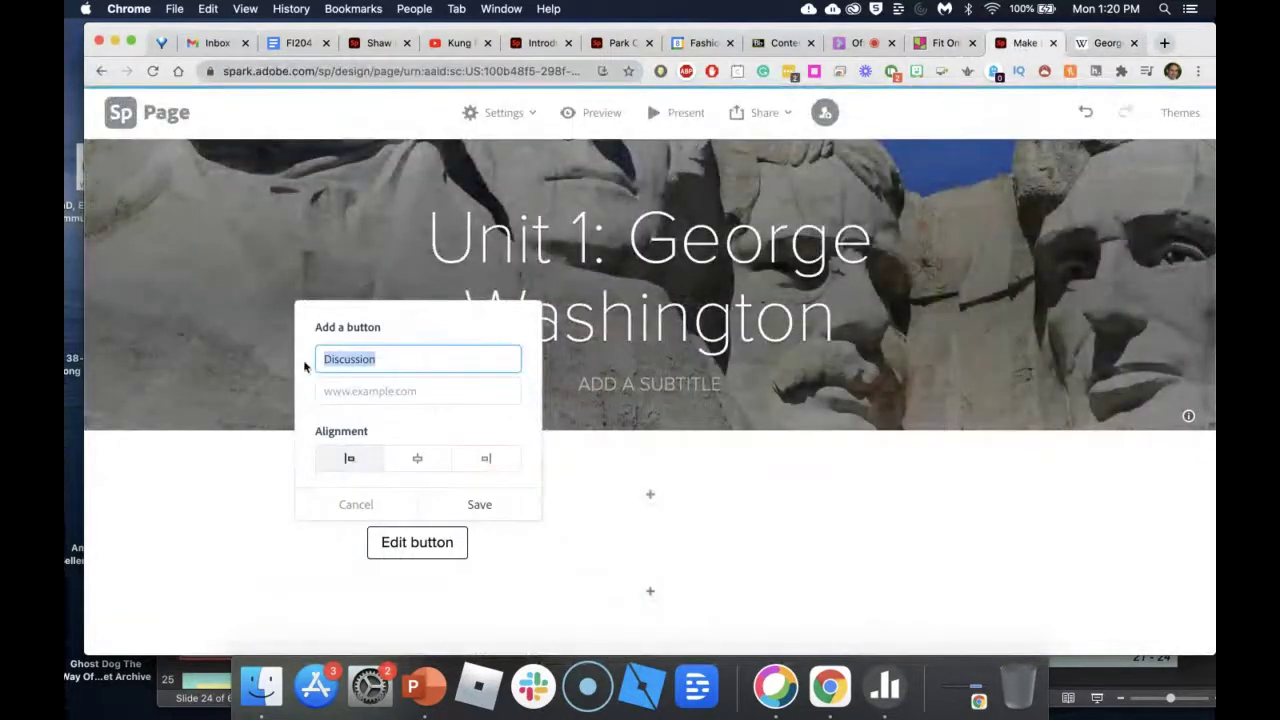
text(G)
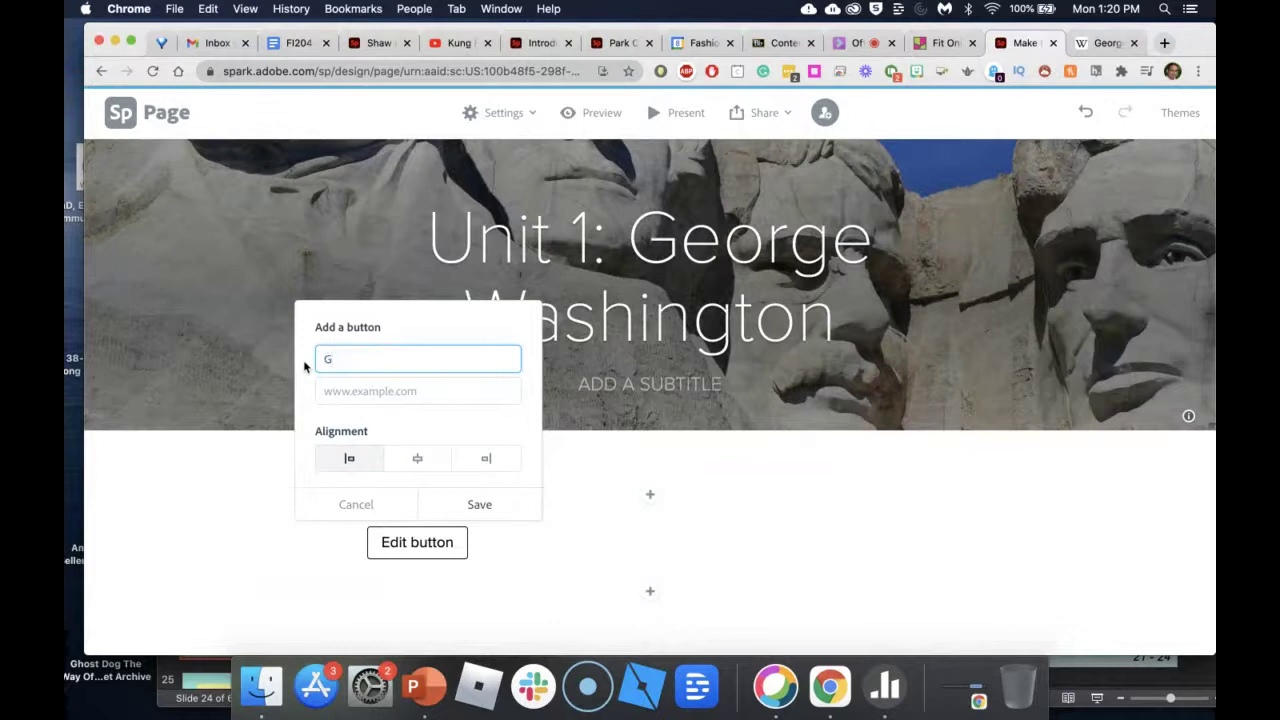
text(eorge )
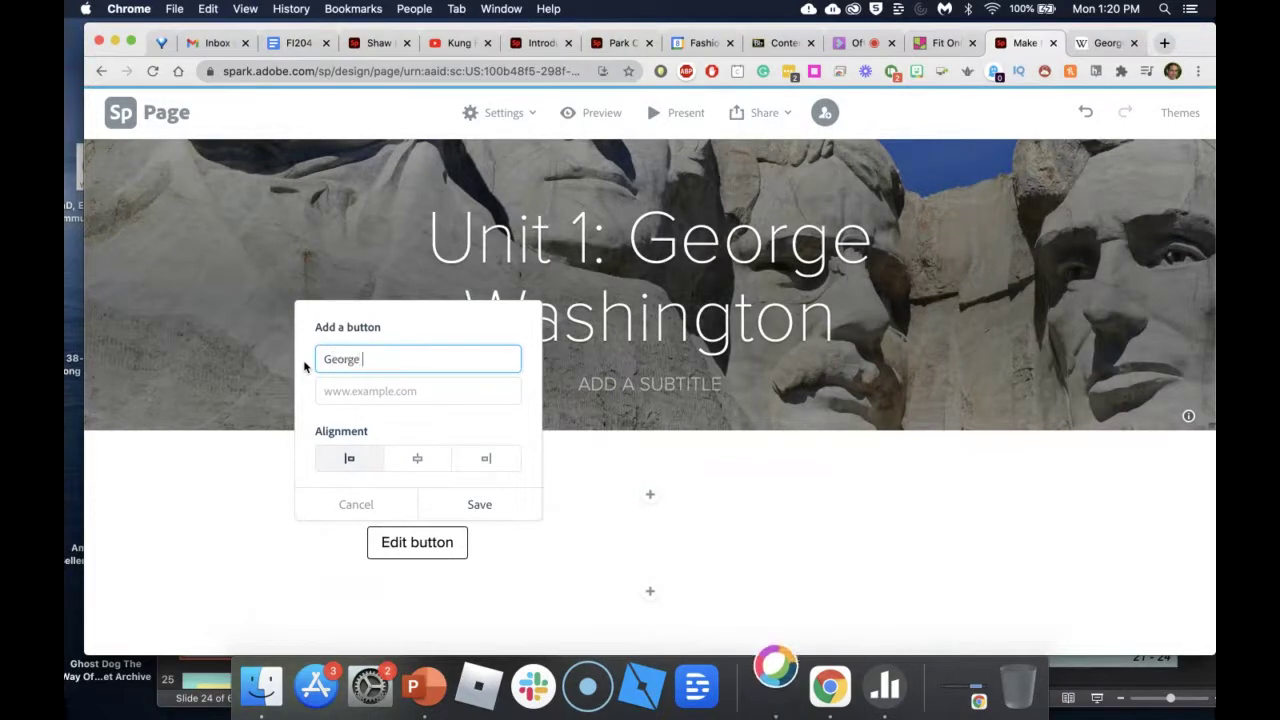
text(Washington Wiki)
- Link the button to the copied Wikipedia address, en.wikipedia.org/wiki/George_Washington, and save it
click(333, 393)
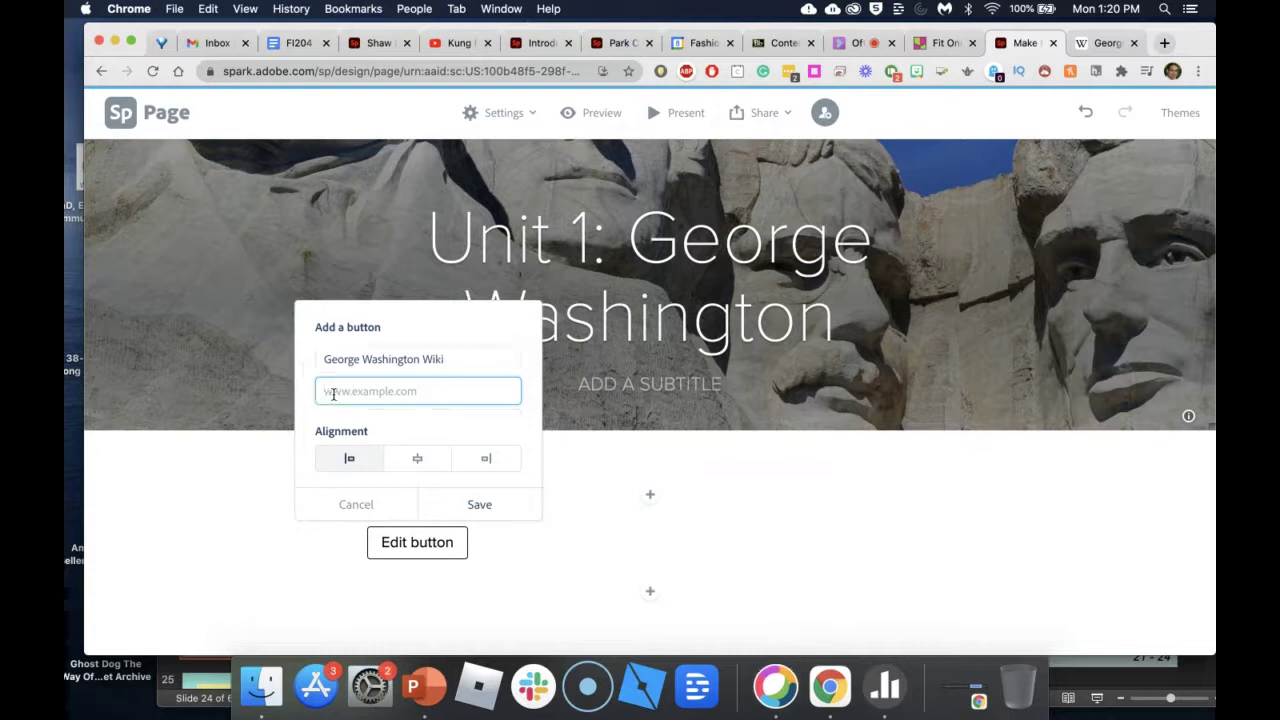
key(super+v)
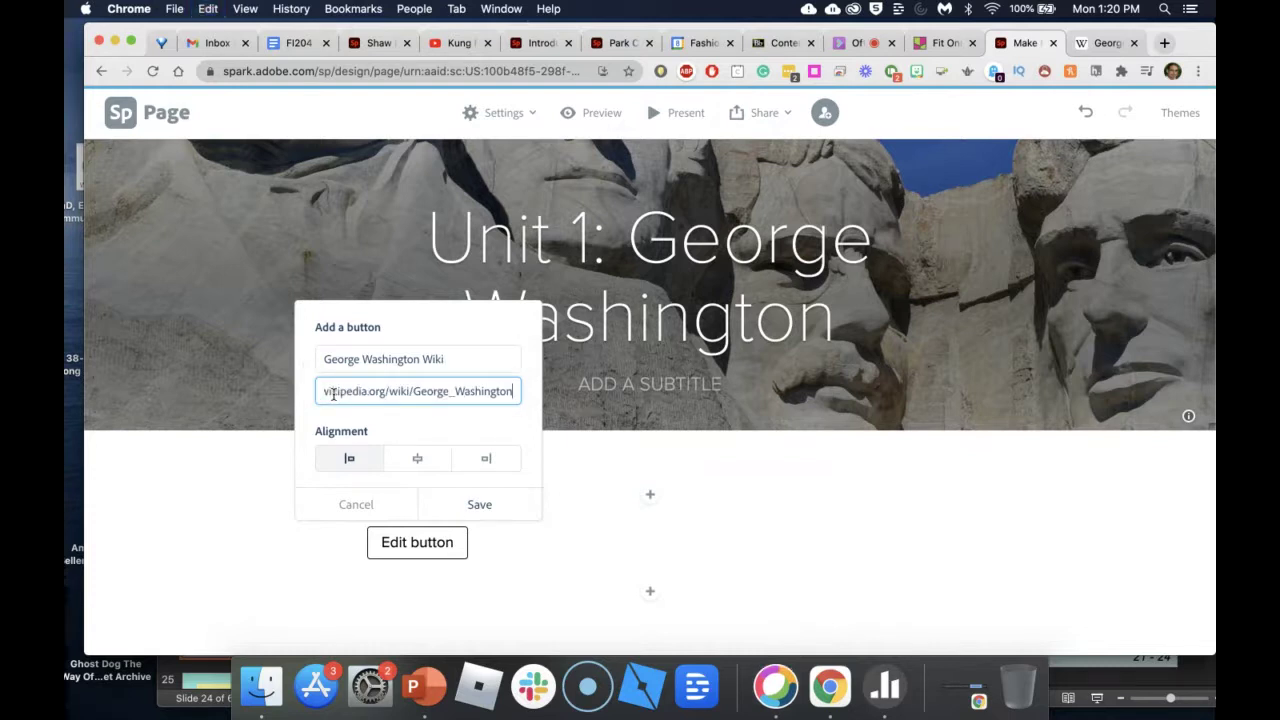
click(480, 505)
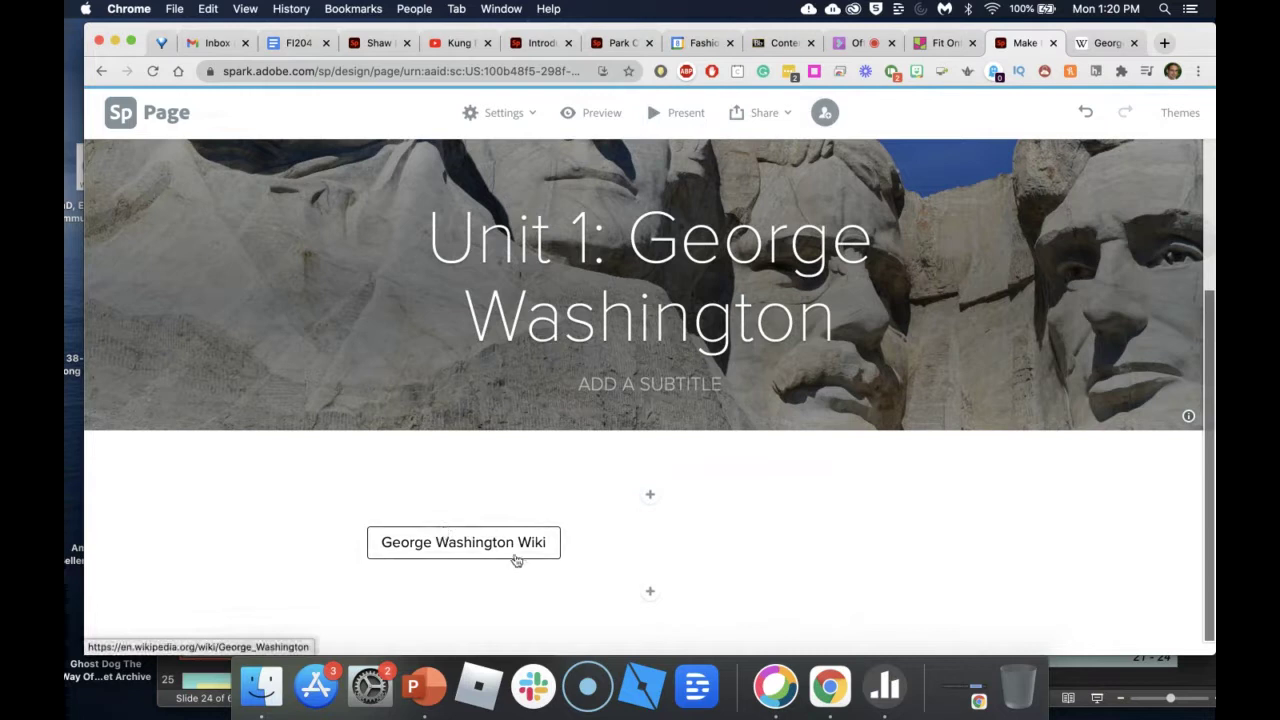
- Change the George Washington Wiki button's alignment to centered and save the change
click(546, 541)
click(430, 510)
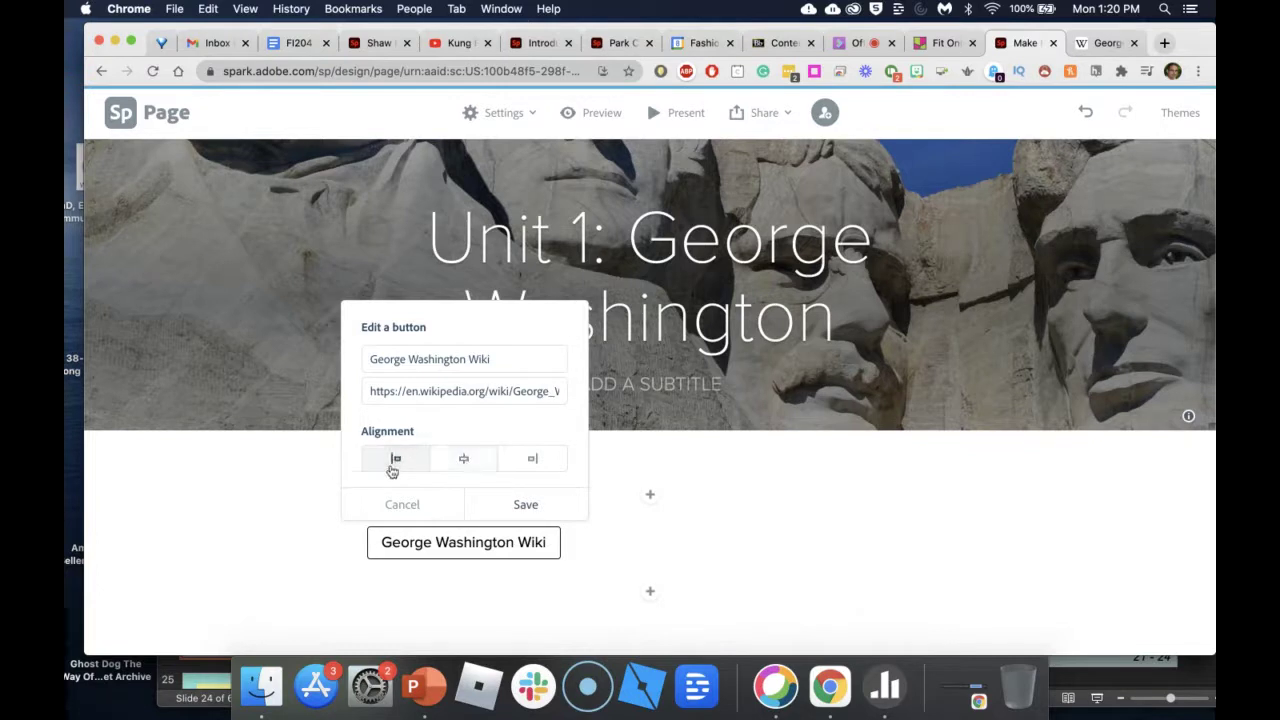
click(464, 459)
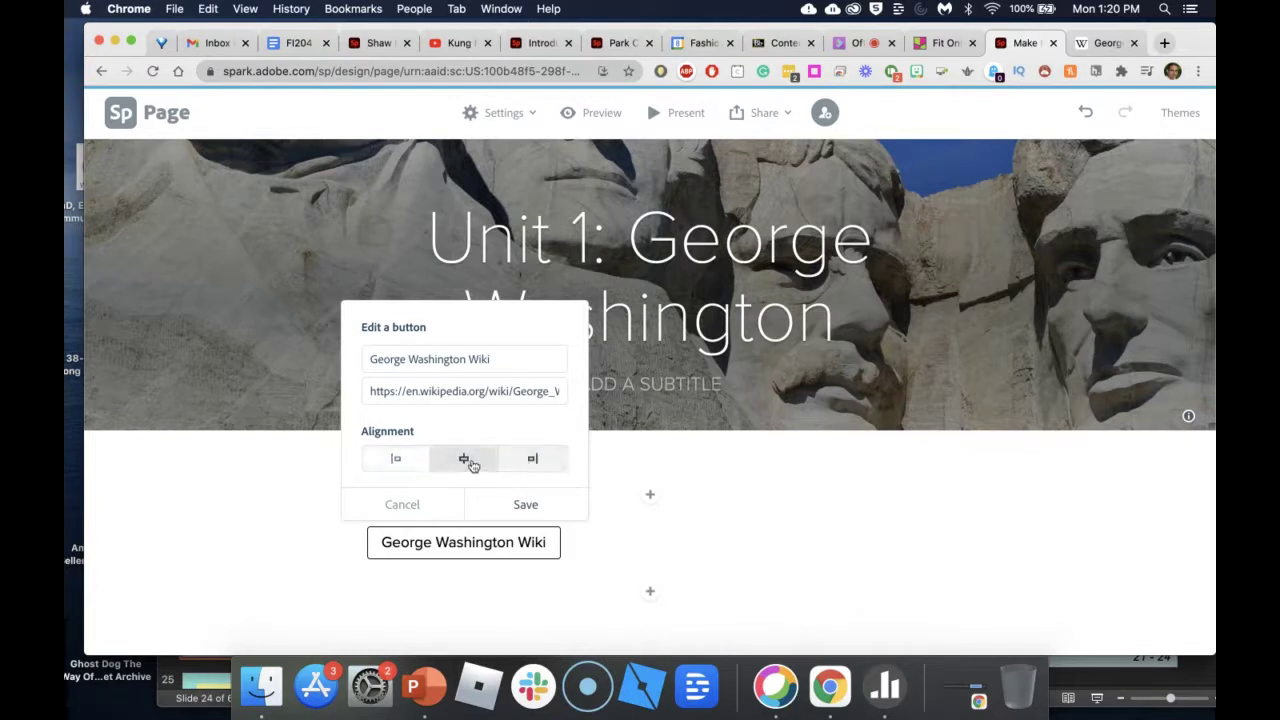
click(525, 504)
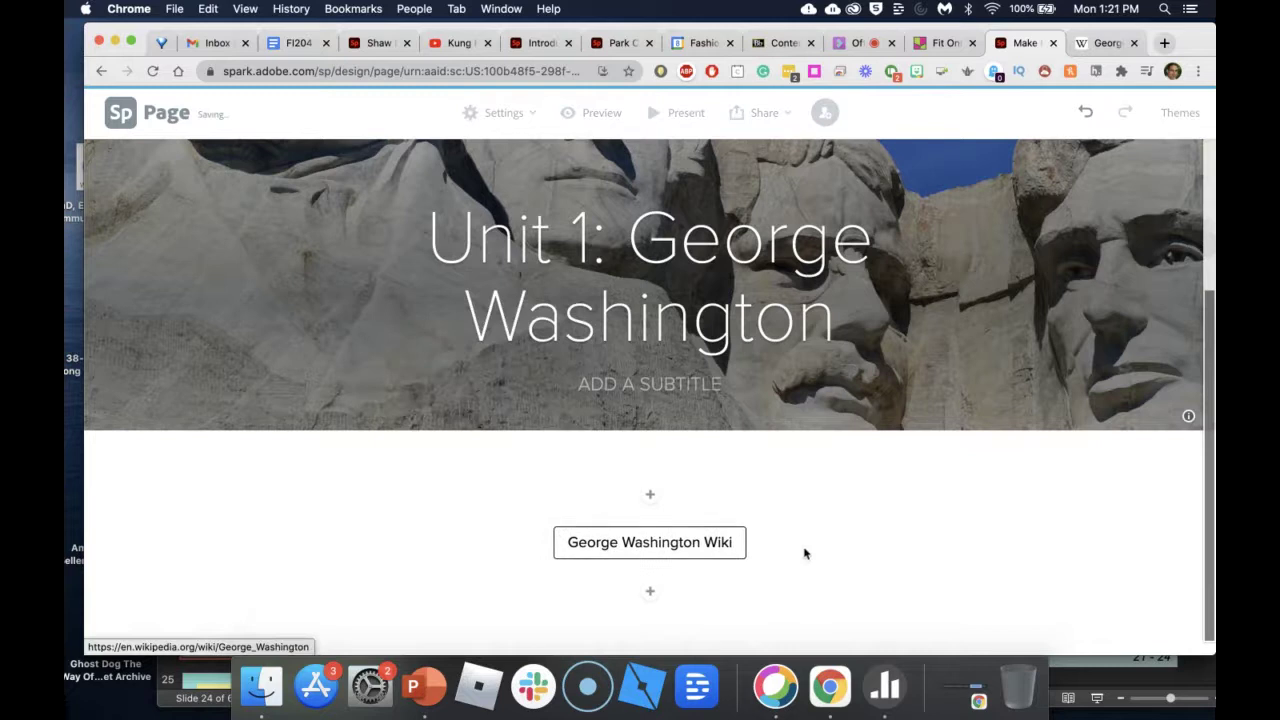
- Insert an embedded video block below the George Washington Wiki button
scroll(869, 566, up, 3)
scroll(869, 566, down, 3)
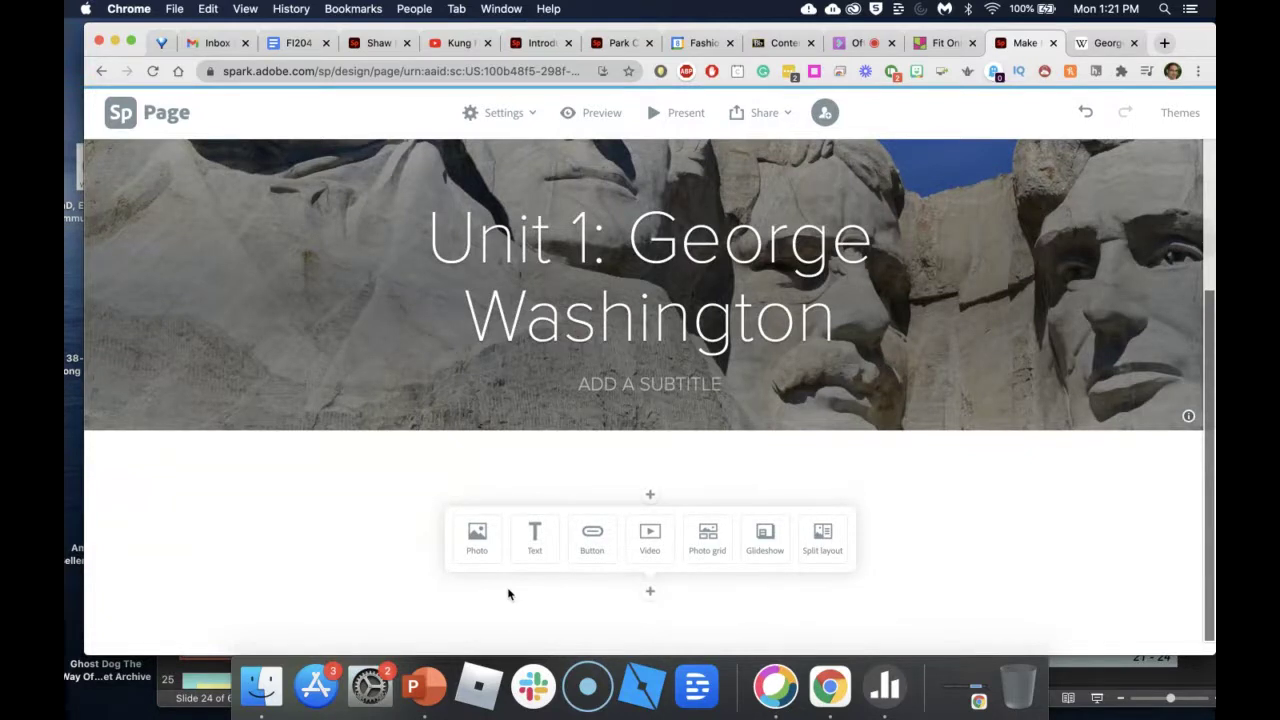
click(650, 540)
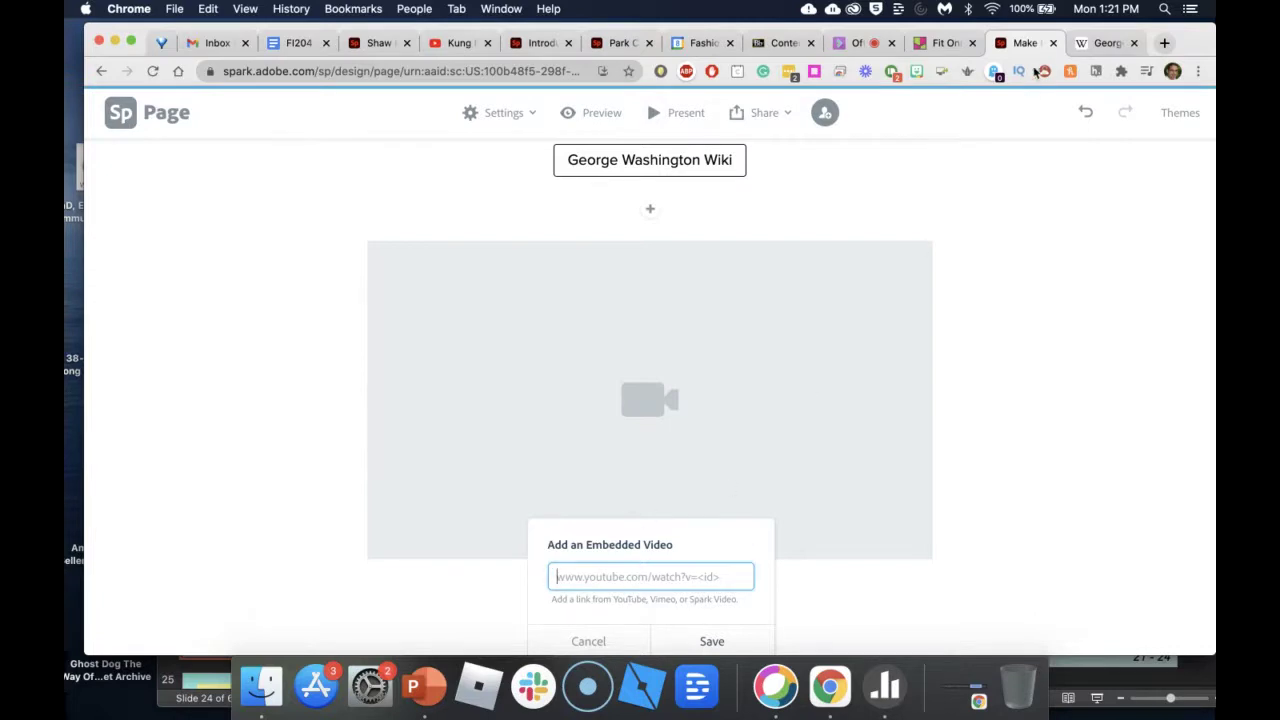
- Go to youtube.com in the Wikipedia browser tab and search for "george washington"
click(1106, 43)
text(youtube.com)
key(Return)
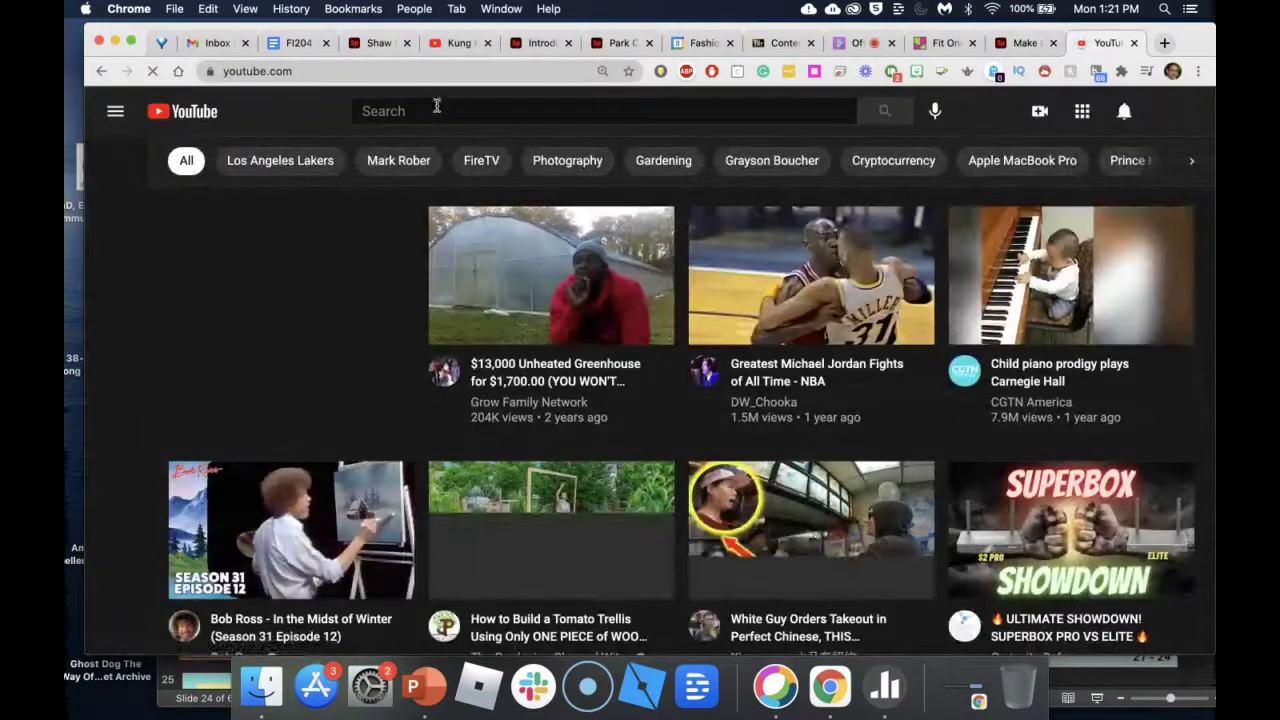
click(437, 106)
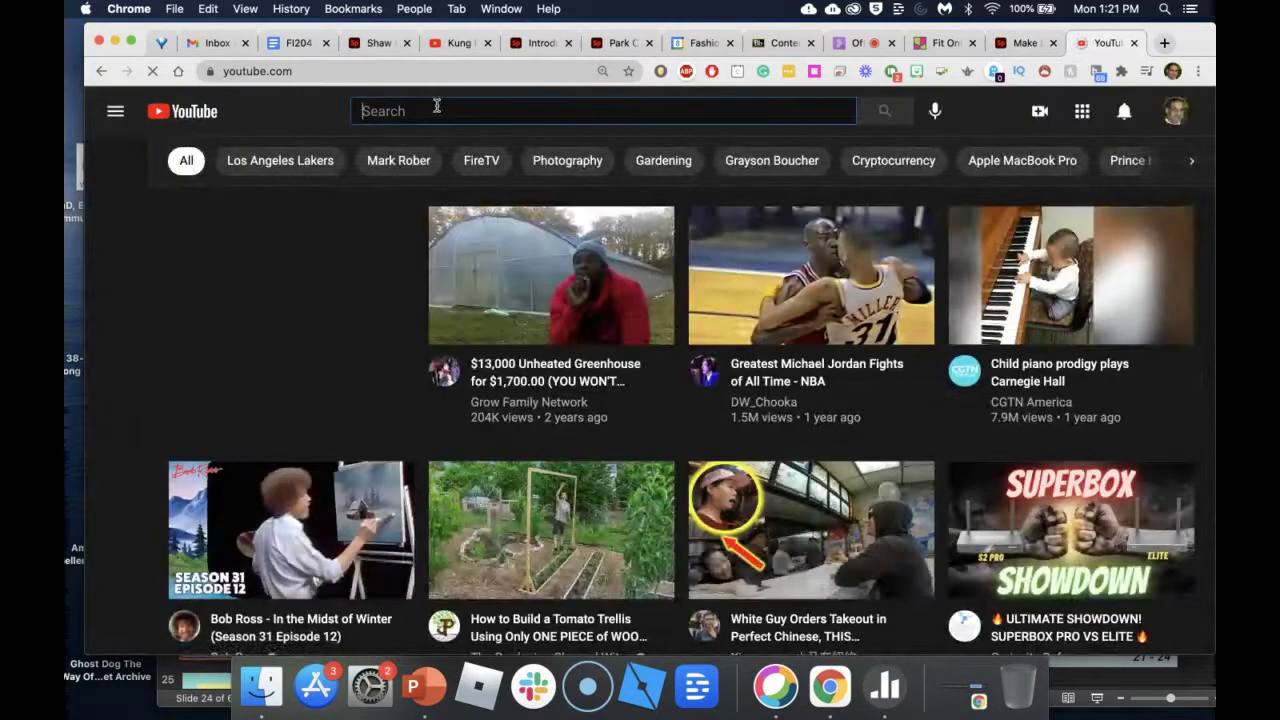
text(george)
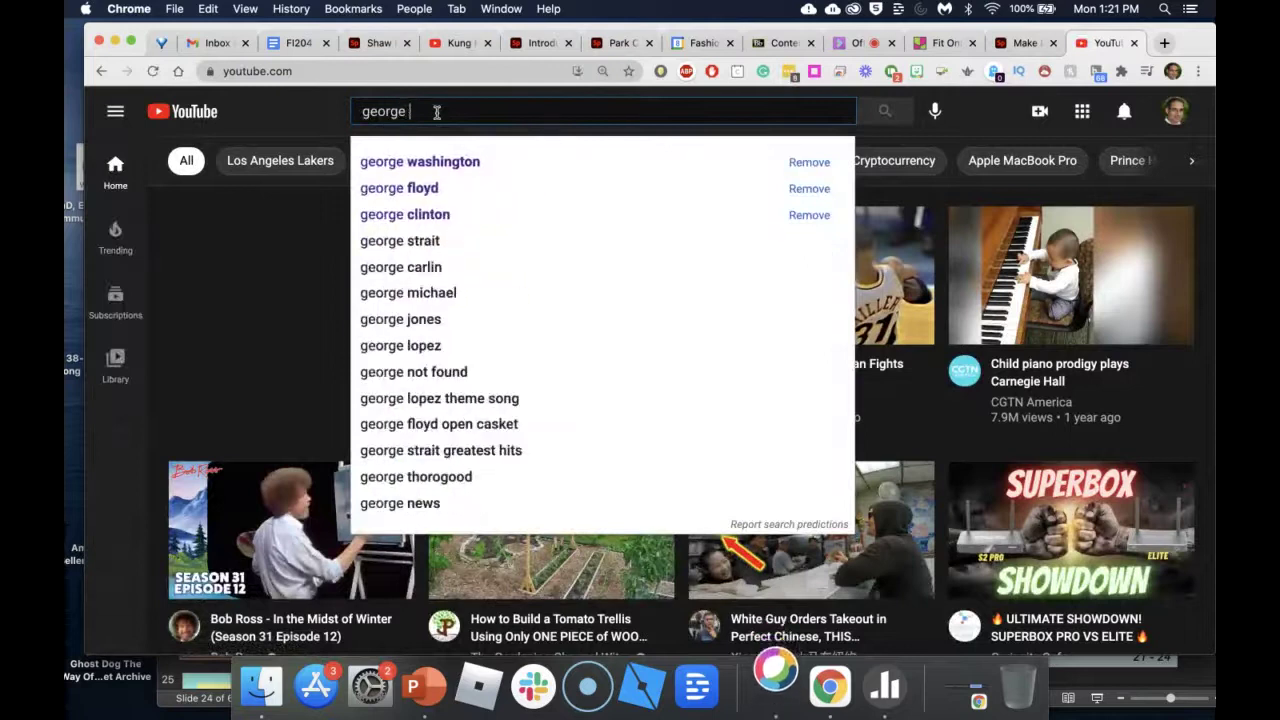
click(437, 161)
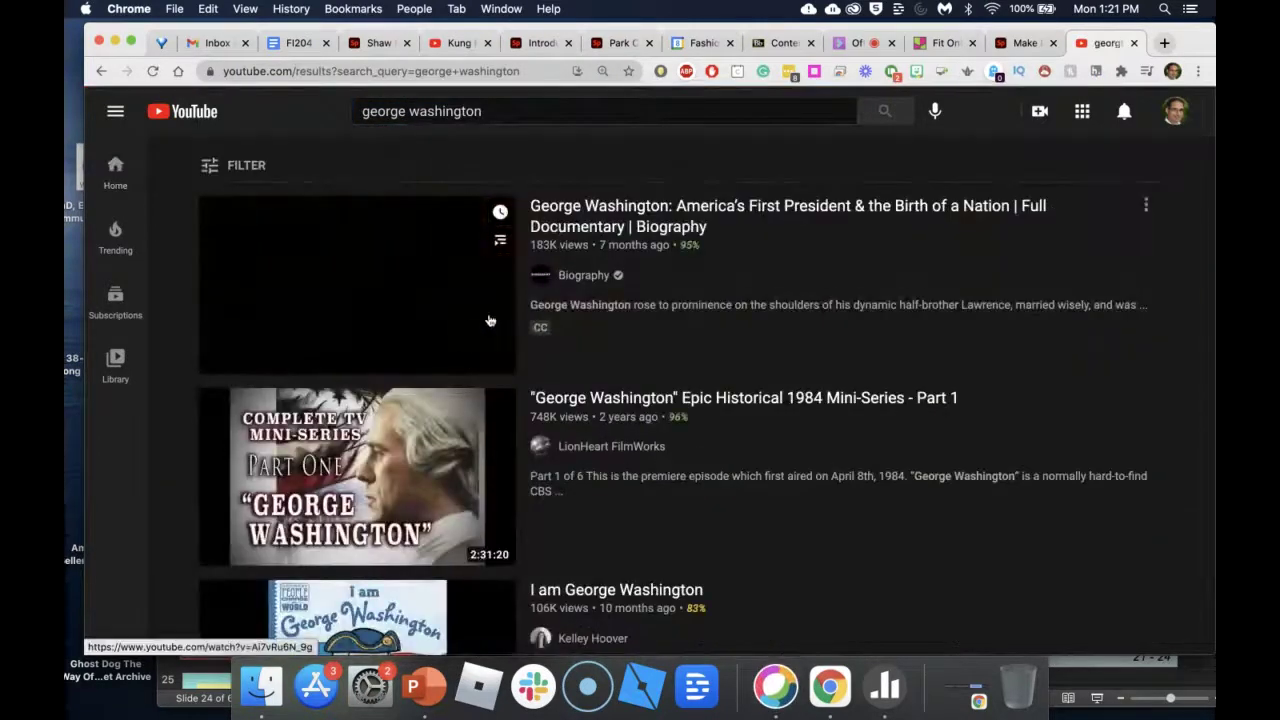
- Open the Biography documentary "George Washington: America's First President & the Birth of a Nation" and pause its playback
scroll(680, 303, down, 2)
scroll(706, 298, up, 1)
click(691, 190)
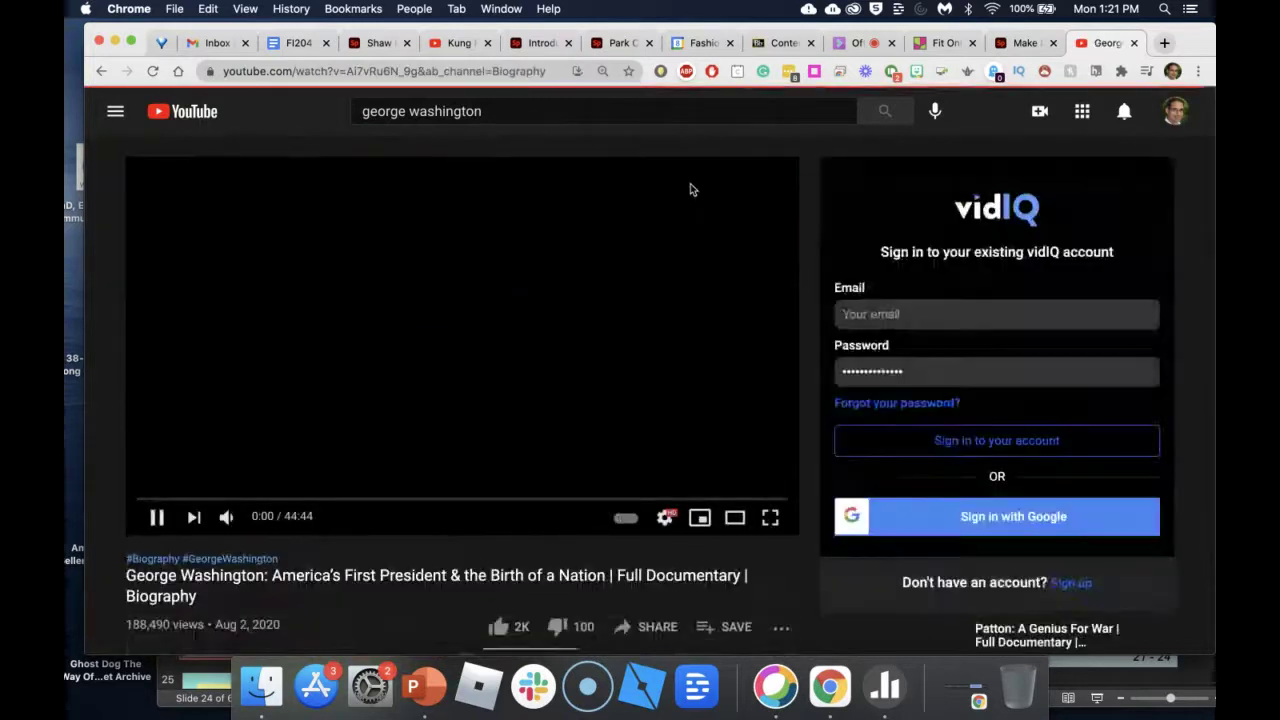
click(155, 520)
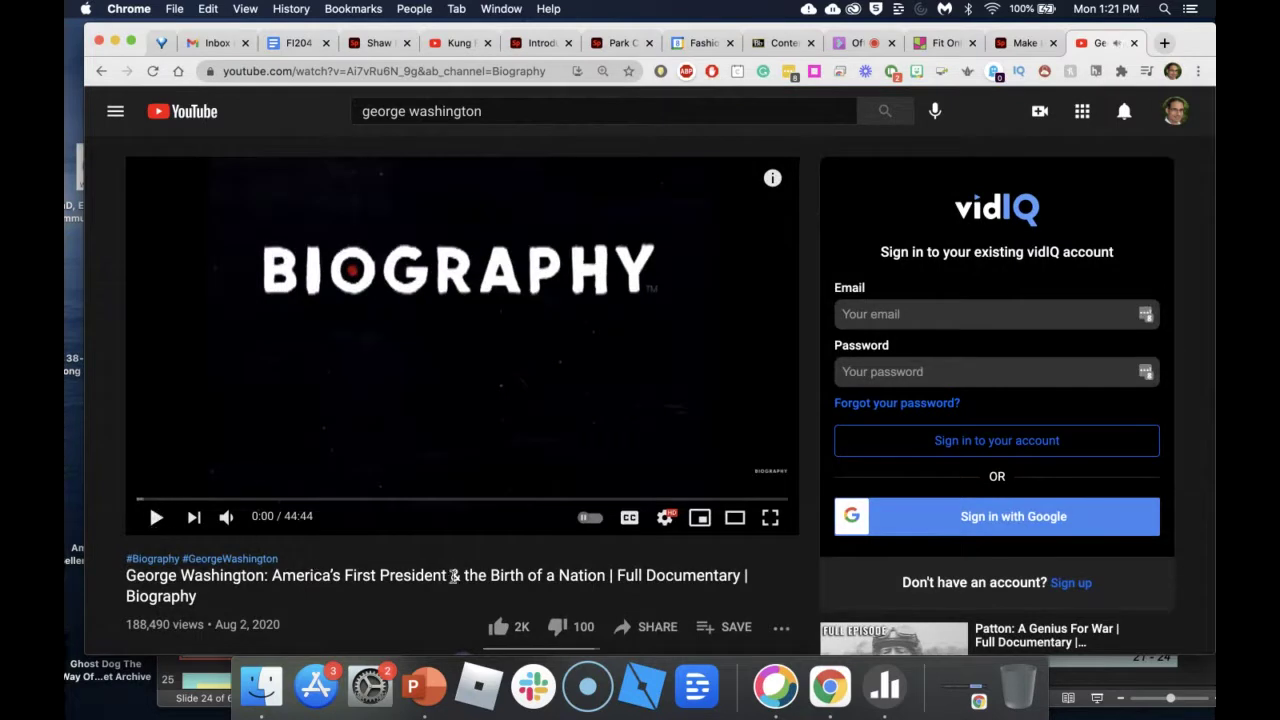
- Copy the share link of the Biography documentary
scroll(665, 484, down, 3)
click(665, 484)
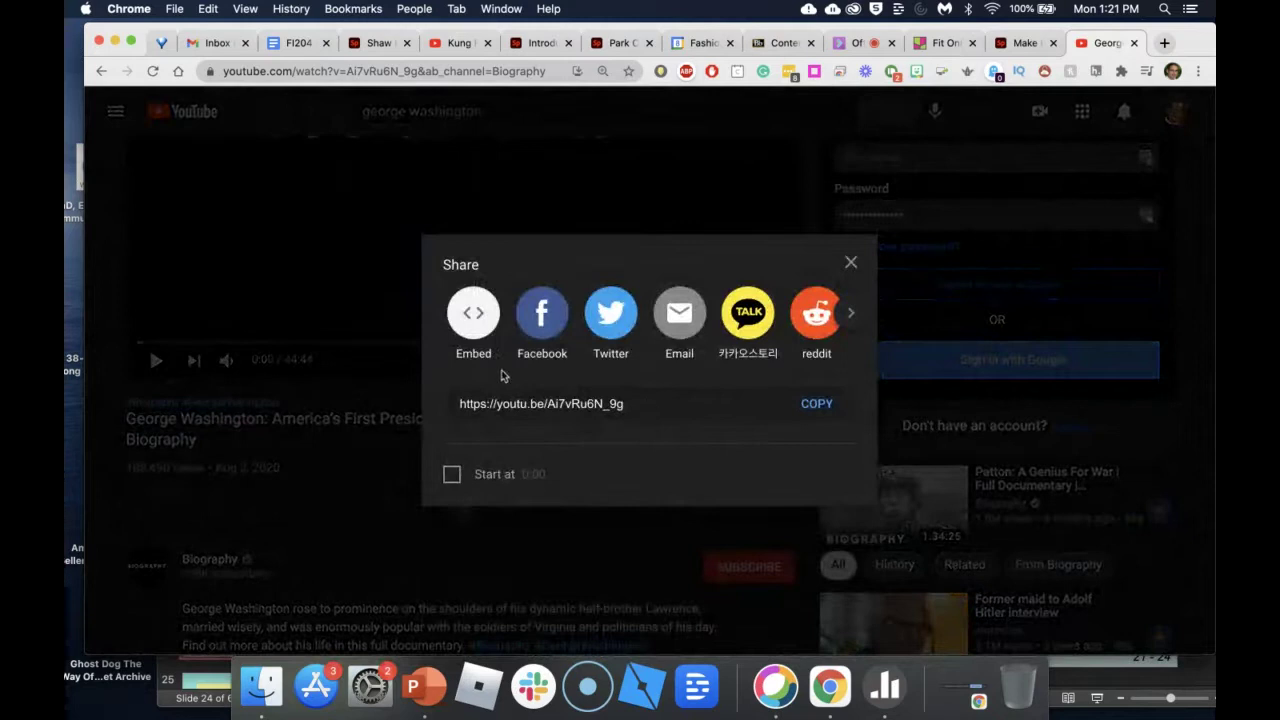
click(817, 404)
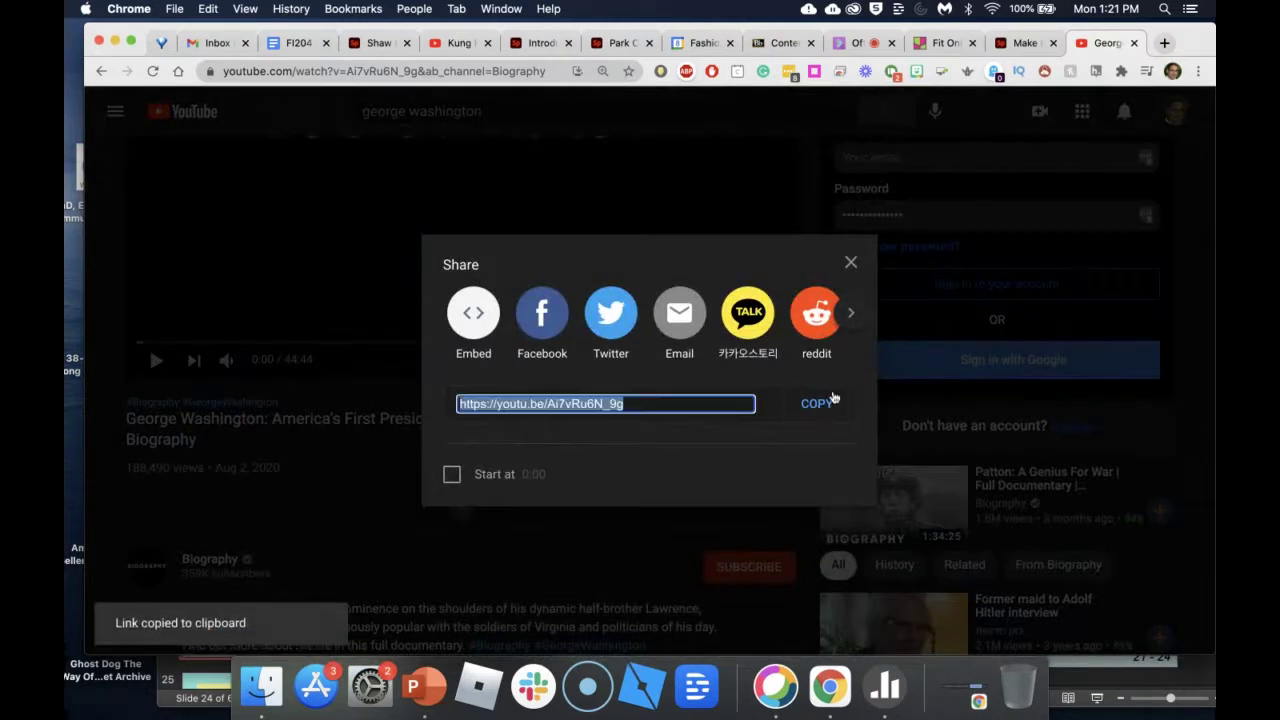
- Return to the Spark page, embed the documentary with the copied YouTube link, and save the video block
click(1030, 46)
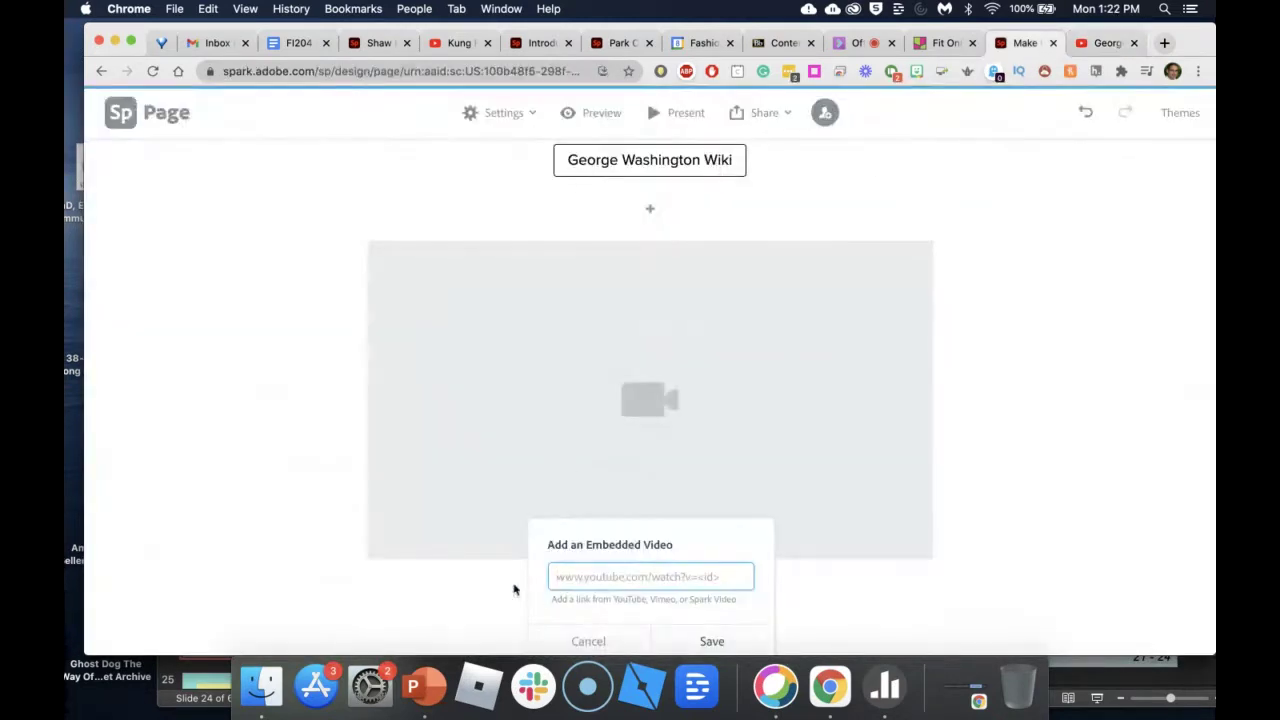
key(super+v)
click(710, 641)
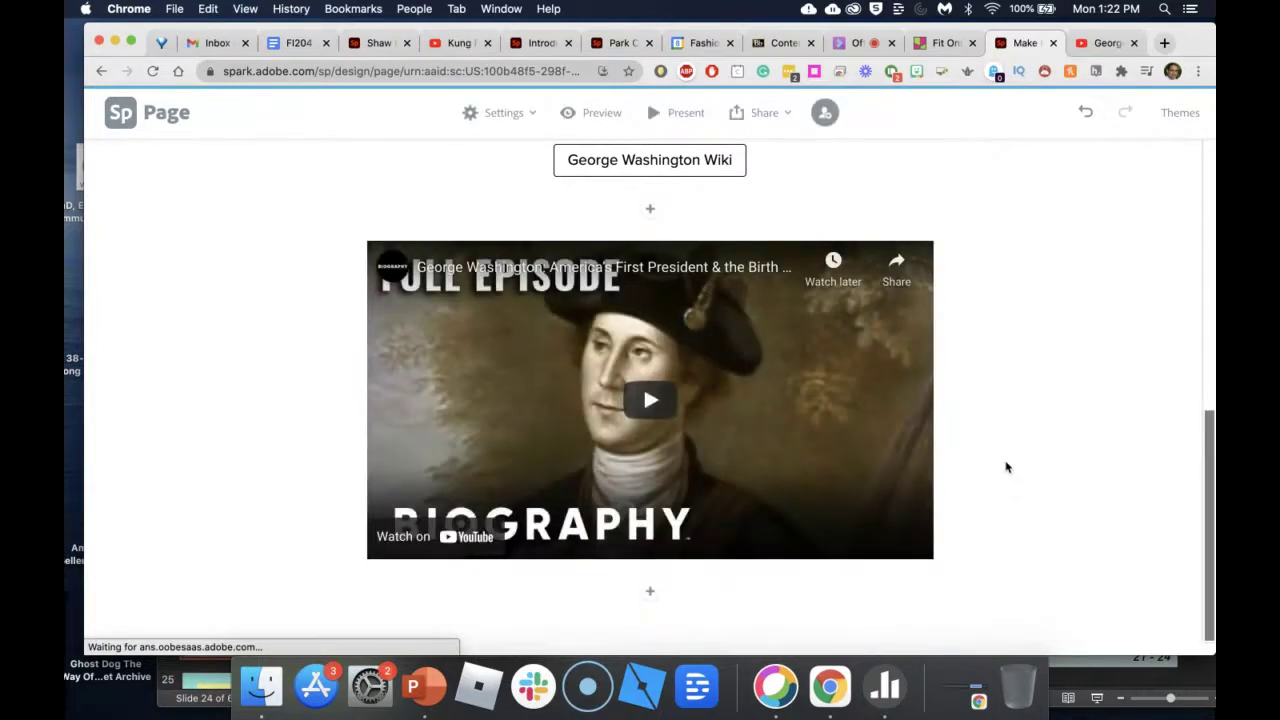
- Add a photo grid below the documentary video and browse the free photos for "george washington"
scroll(1006, 466, up, 8)
scroll(1006, 466, down, 6)
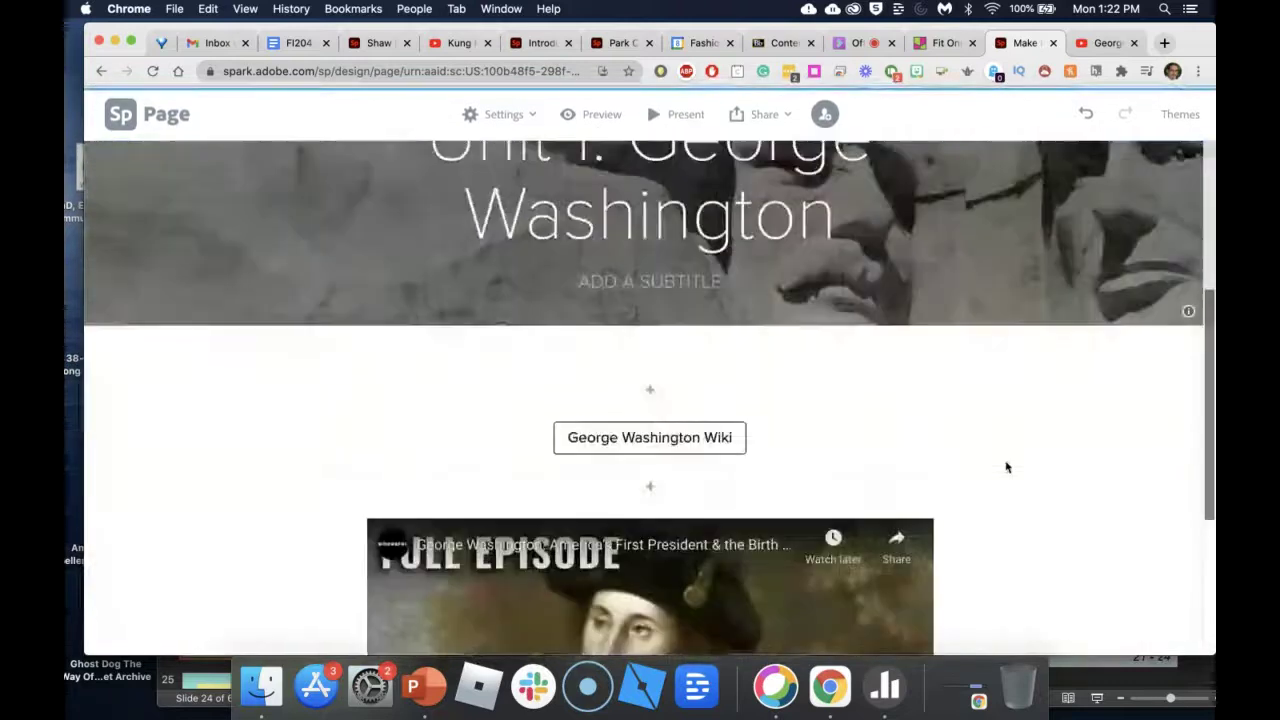
scroll(1006, 466, up, 6)
scroll(1007, 467, down, 6)
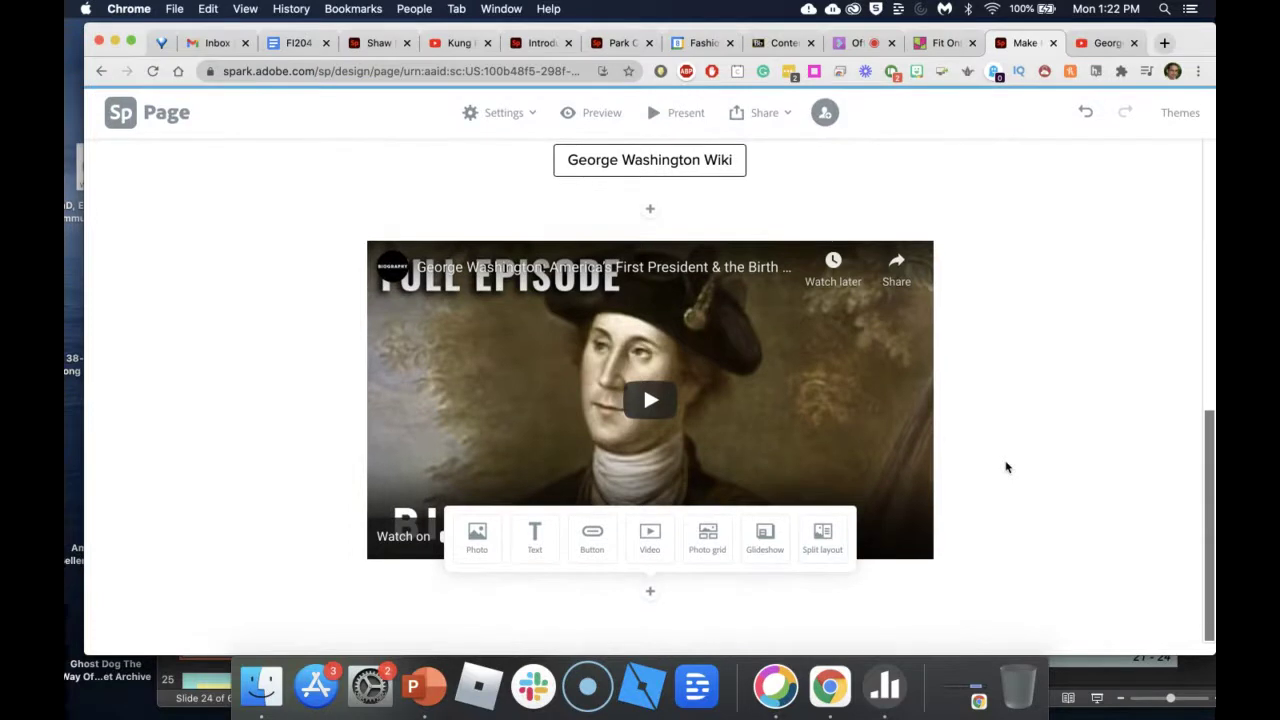
click(708, 549)
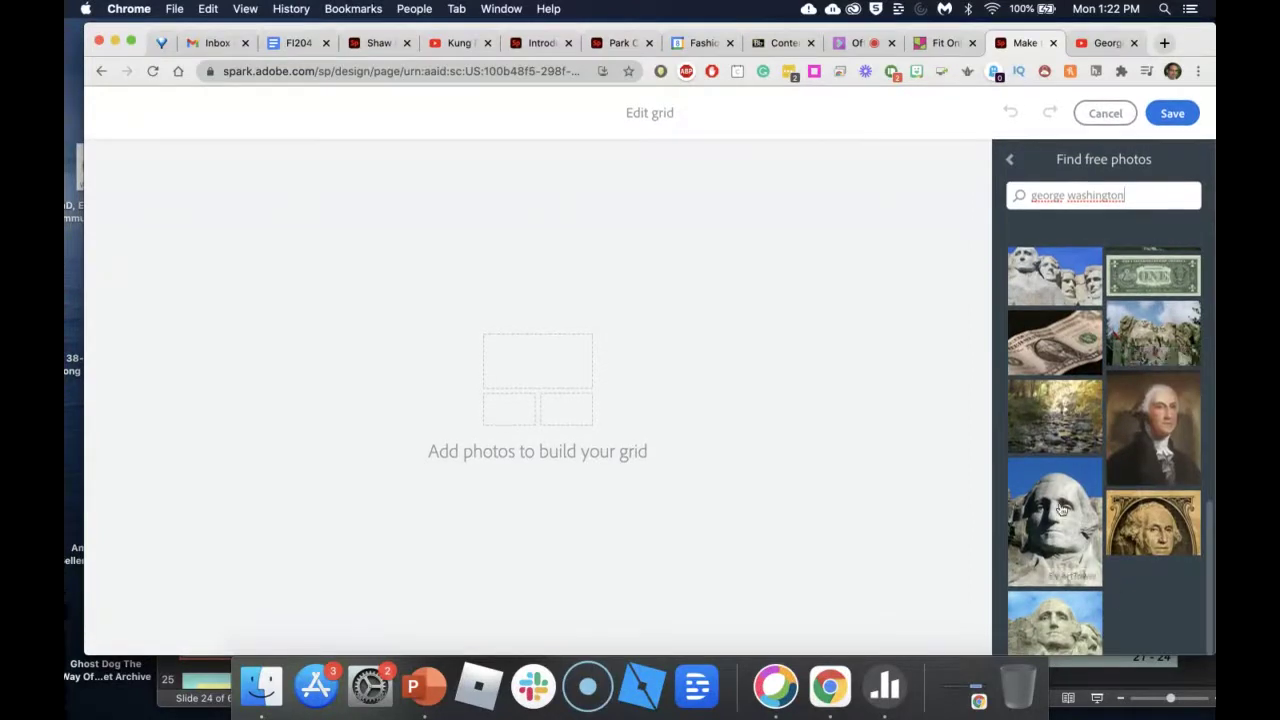
scroll(1170, 338, up, 10)
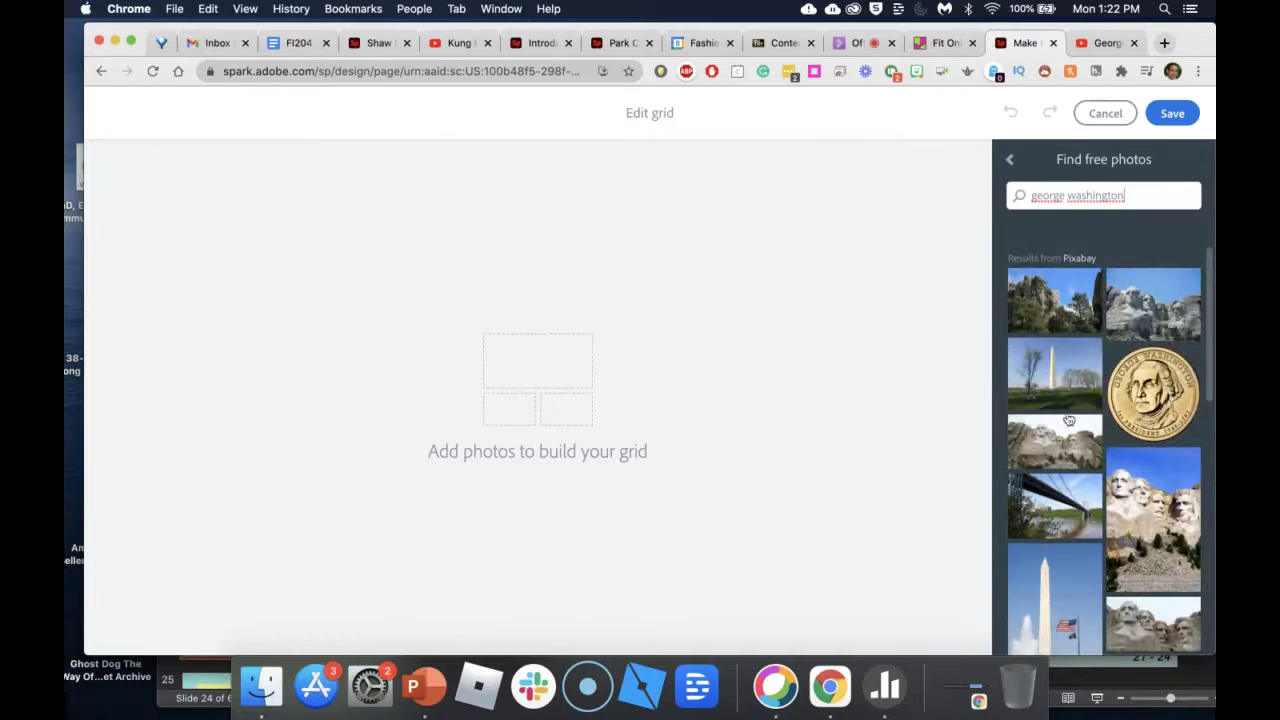
- Fill the grid with the Washington Monument, Washington rock profile, red-roofed mansion, one-dollar bill and wide Mount Rushmore photos, and save it
click(1070, 368)
scroll(1160, 400, down, 5)
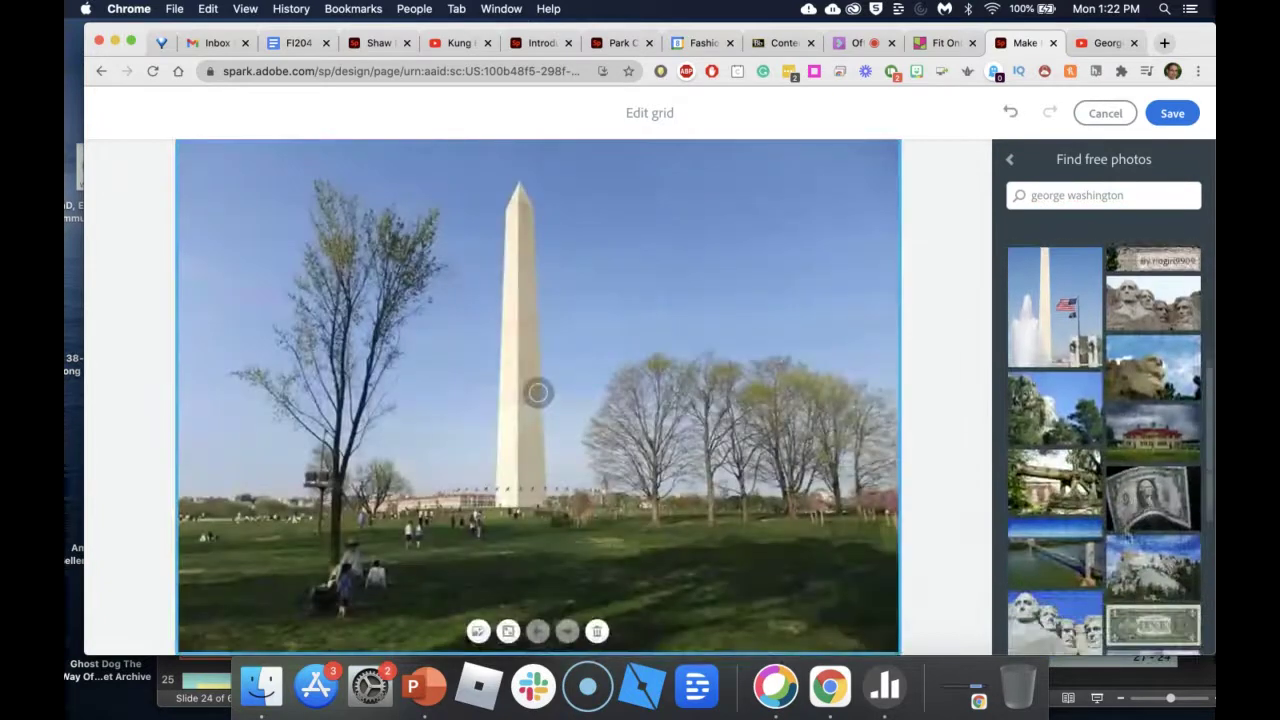
click(1165, 395)
click(1153, 432)
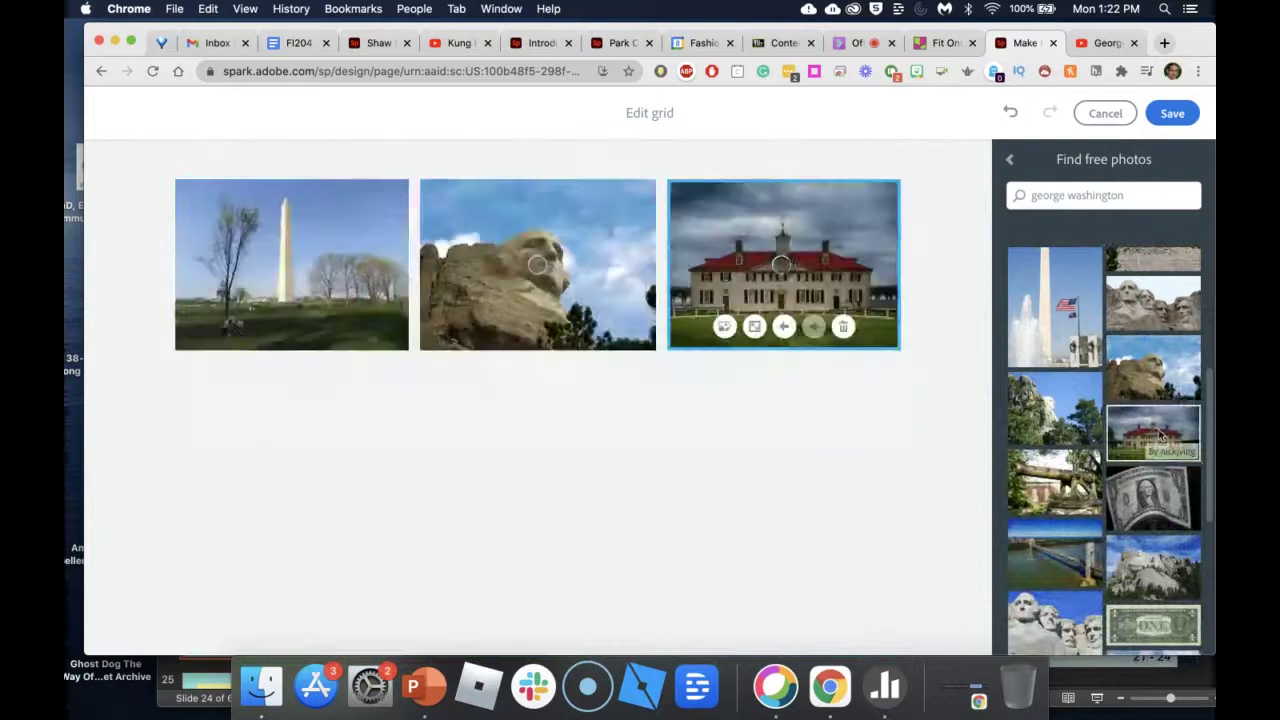
click(1153, 497)
click(1153, 567)
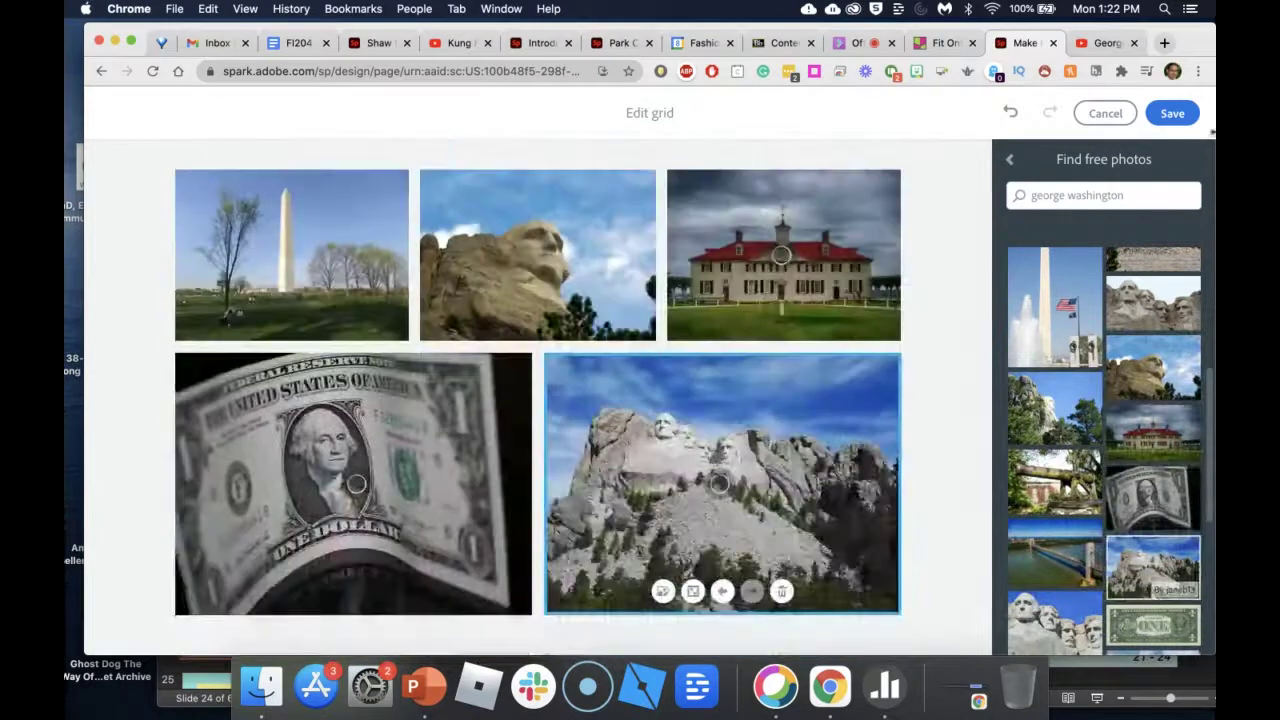
click(1174, 118)
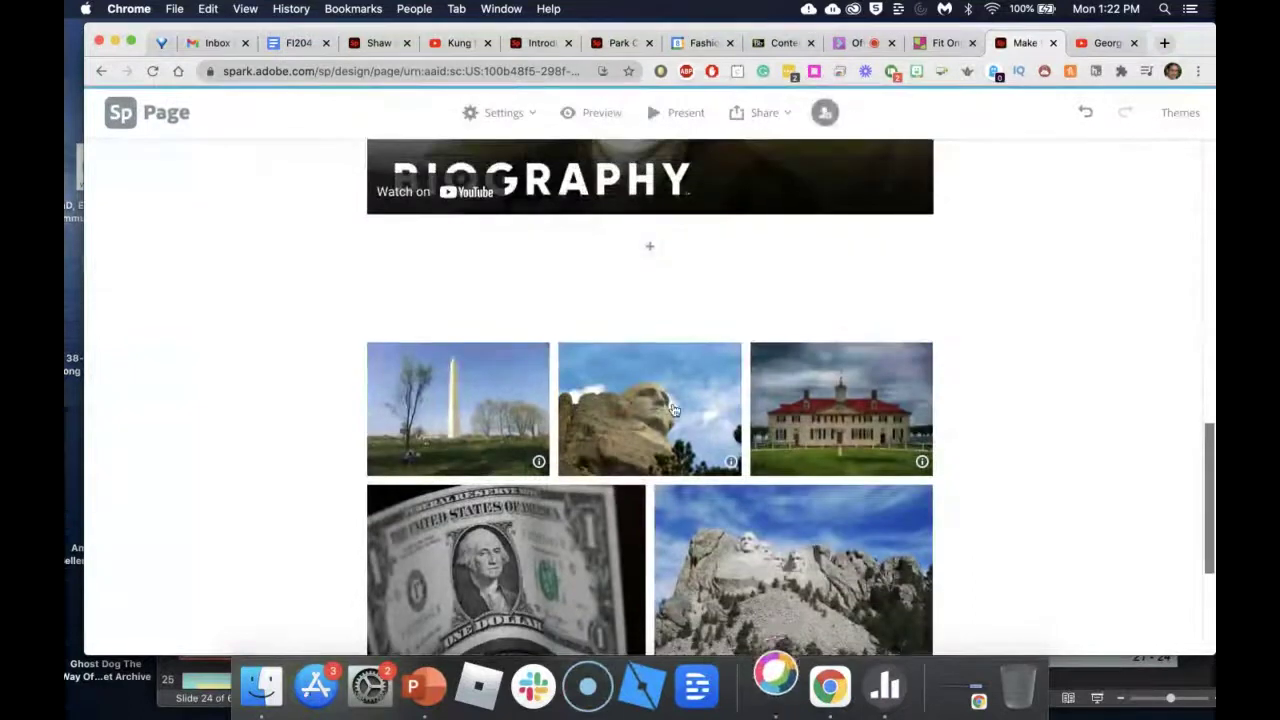
- Preview the page, enlarge the Washington Monument photo, advance through the following two grid photos, and close the enlarged view
scroll(675, 411, down, 4)
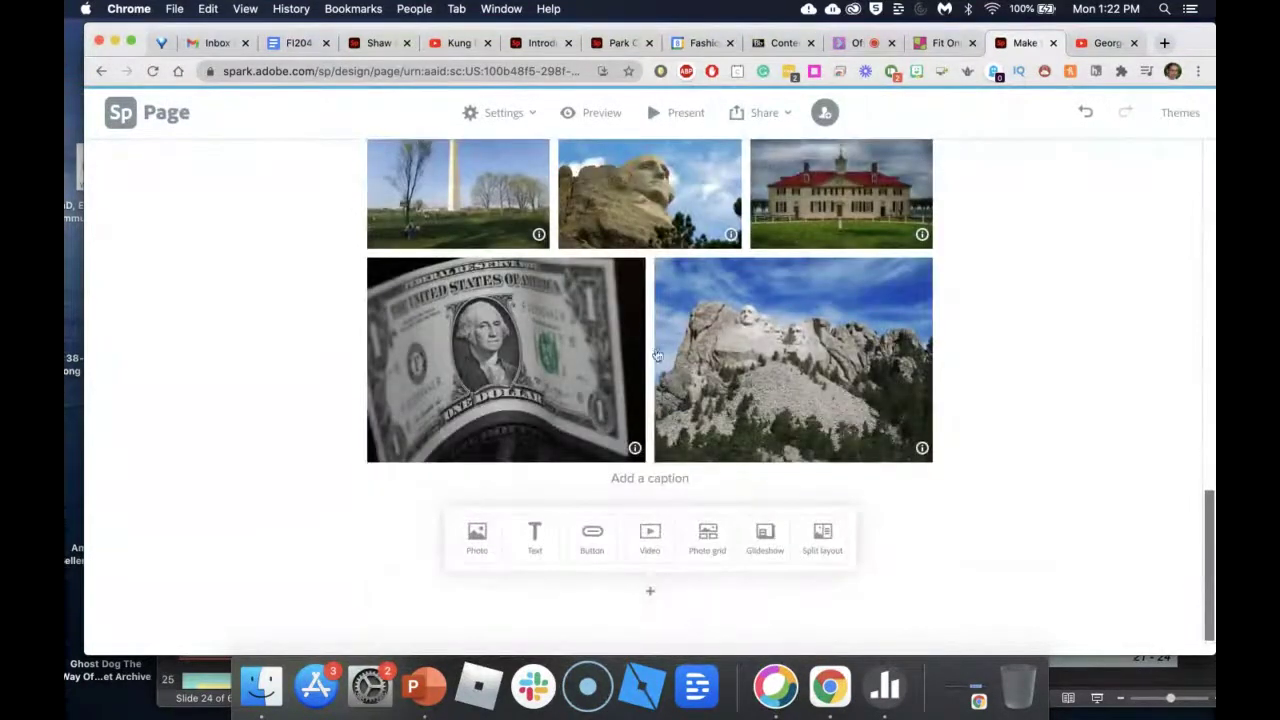
scroll(649, 288, up, 2)
click(480, 304)
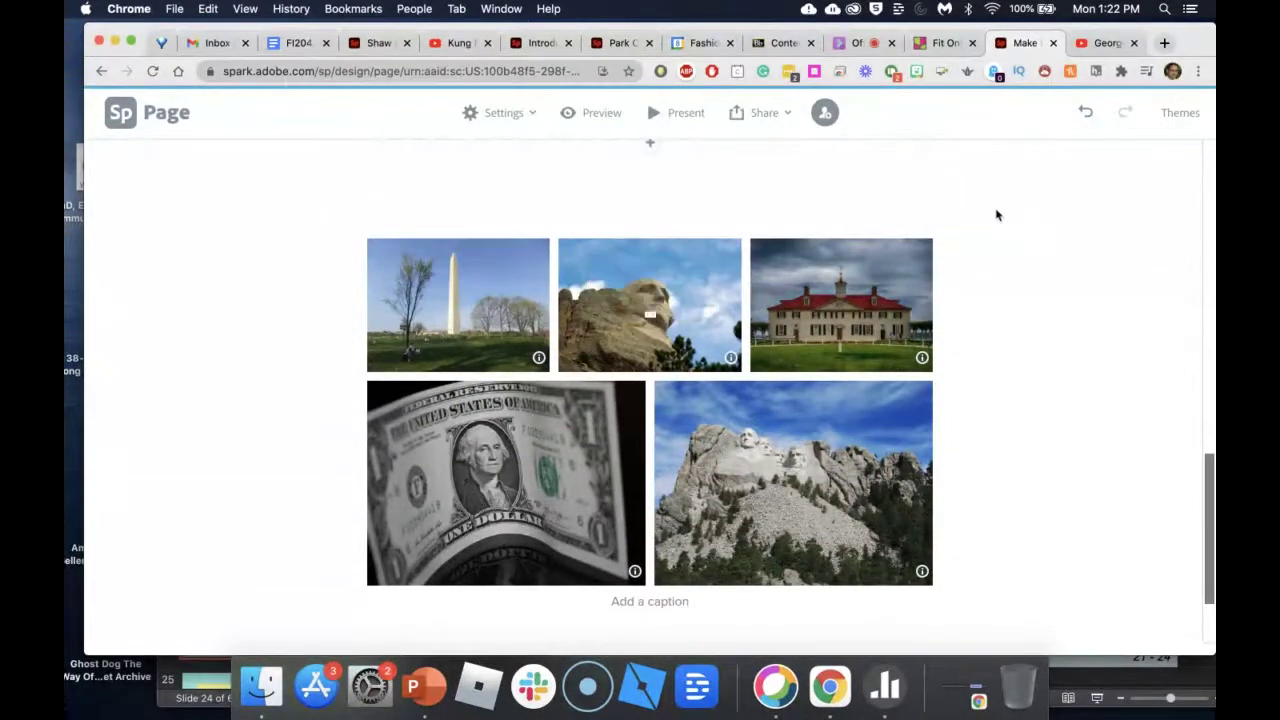
click(585, 115)
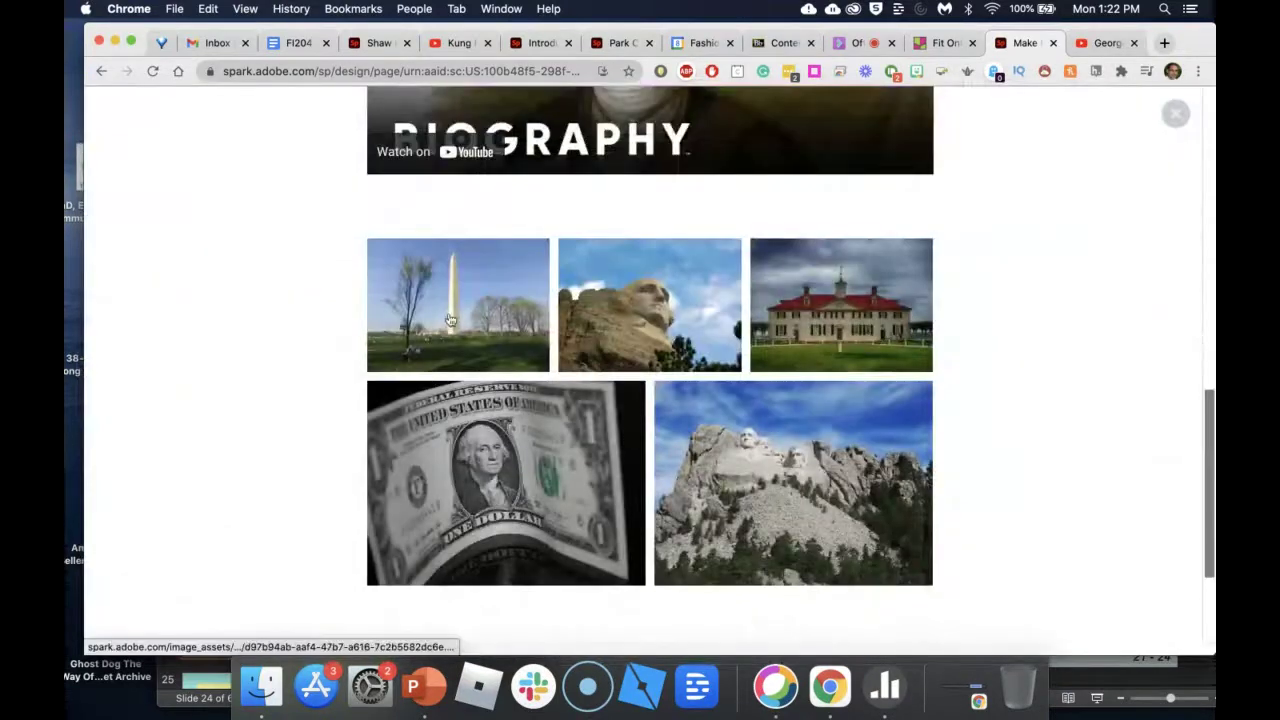
click(450, 319)
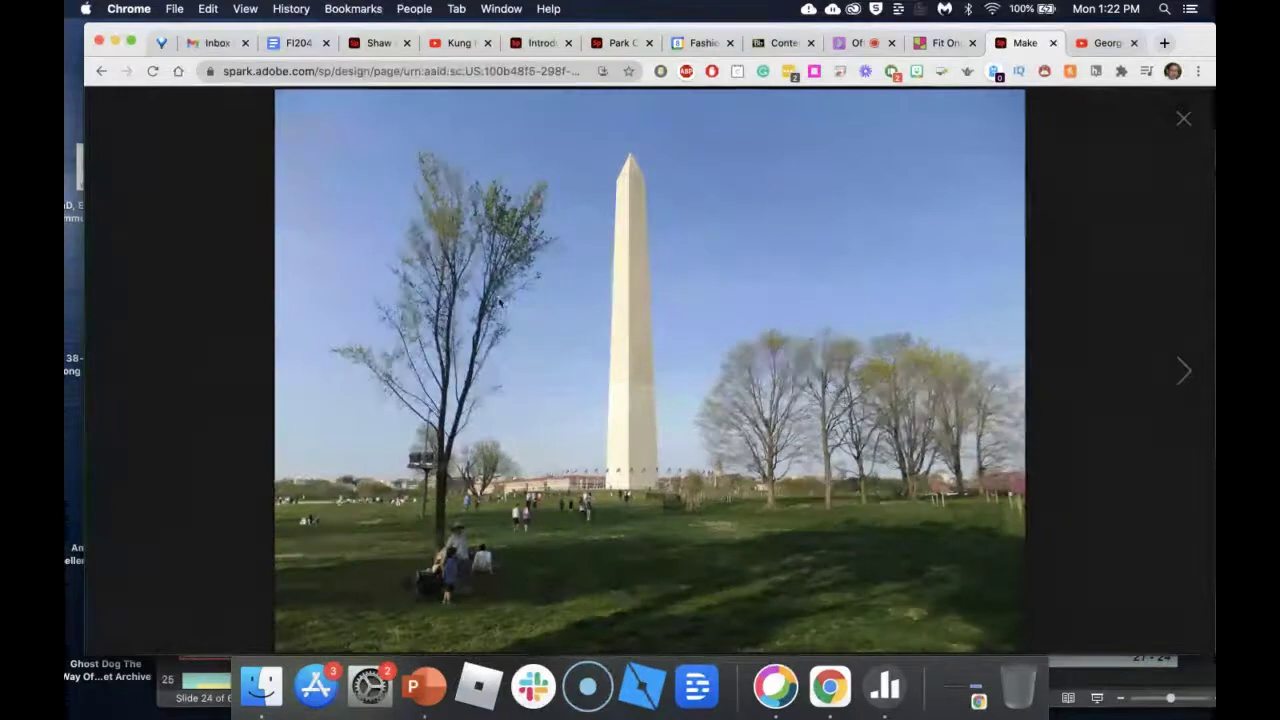
click(1183, 372)
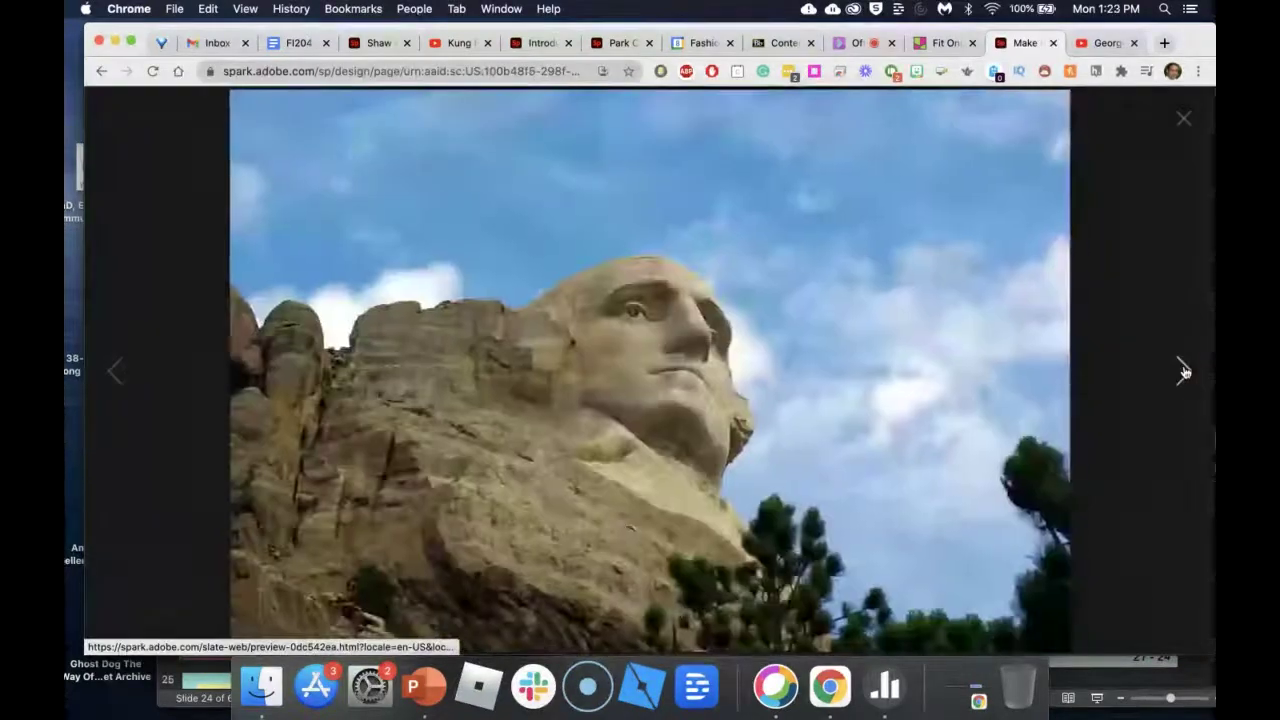
click(1183, 372)
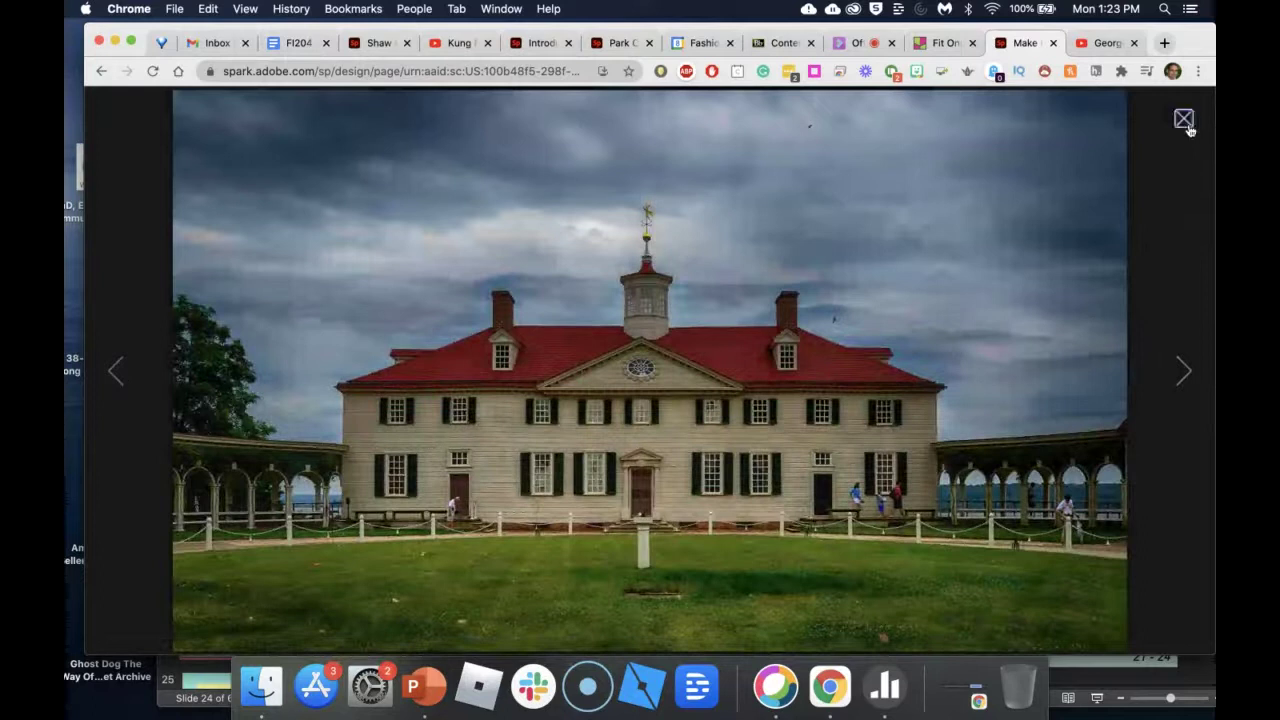
click(1184, 120)
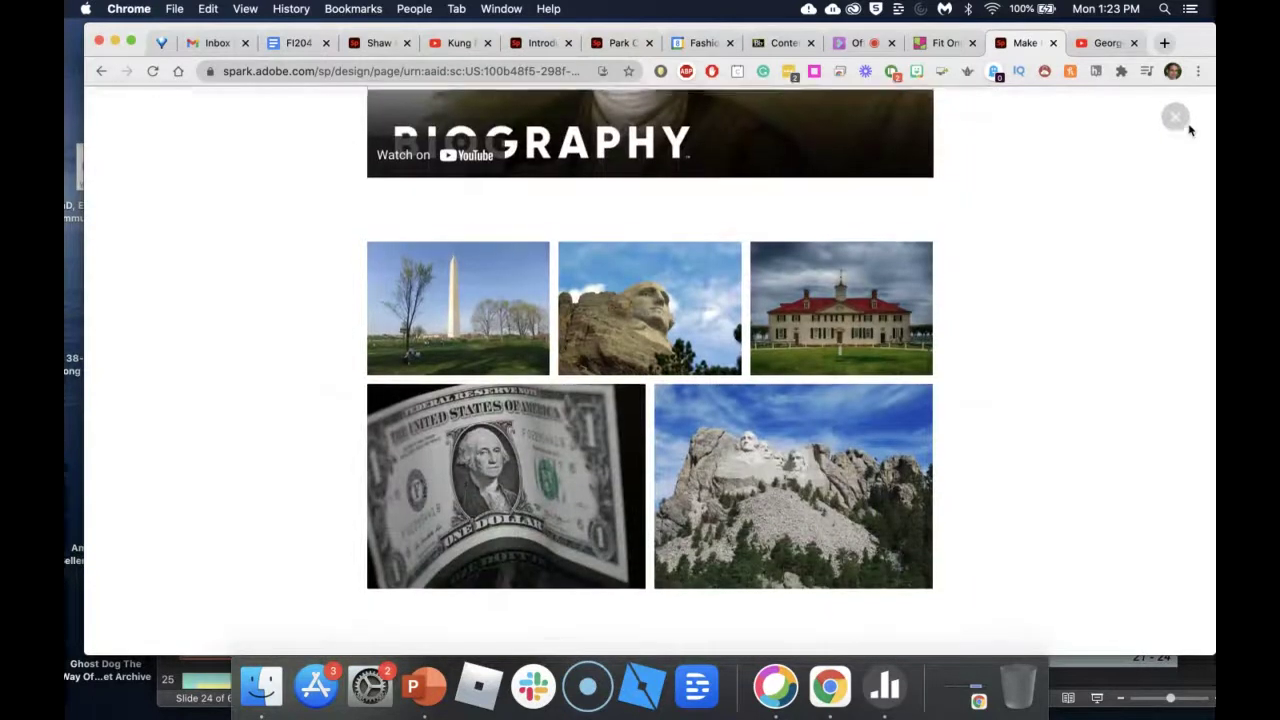
- Review the title photo and upper part of the previewed page, and return to editing
scroll(1120, 206, up, 15)
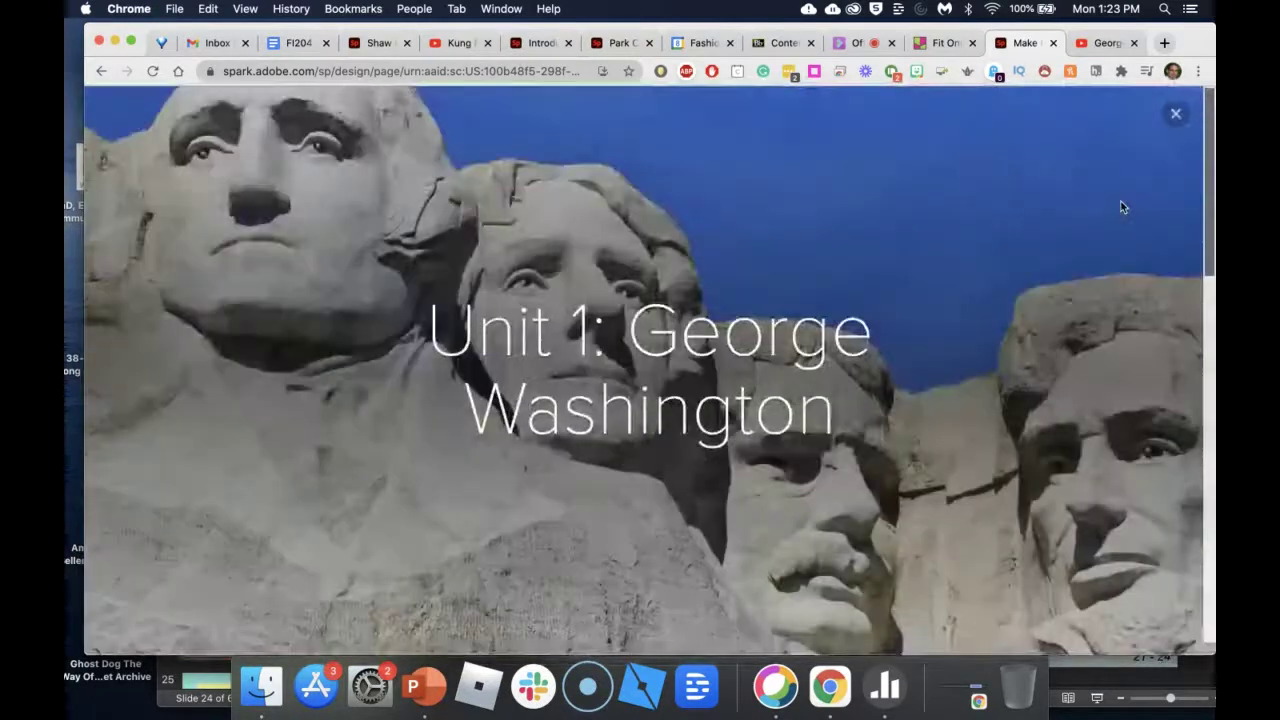
scroll(1120, 206, down, 4)
scroll(1121, 206, up, 2)
scroll(1121, 206, down, 5)
scroll(1121, 206, up, 8)
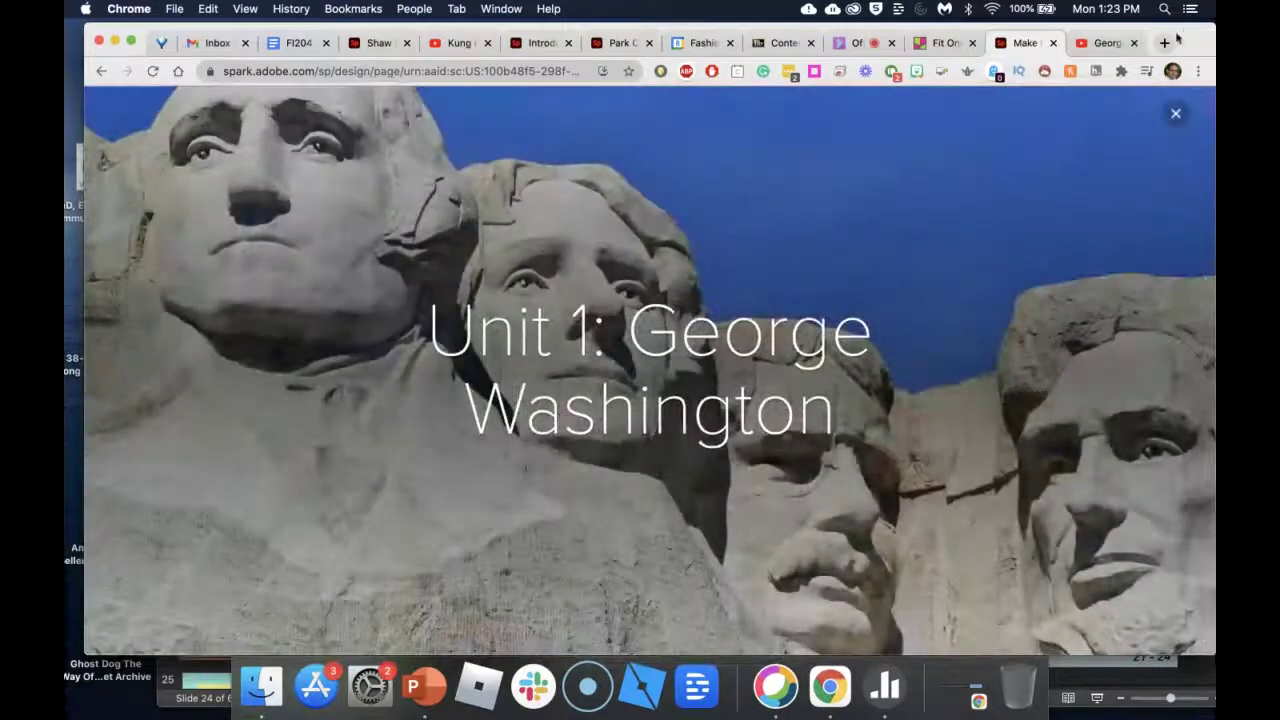
click(1176, 114)
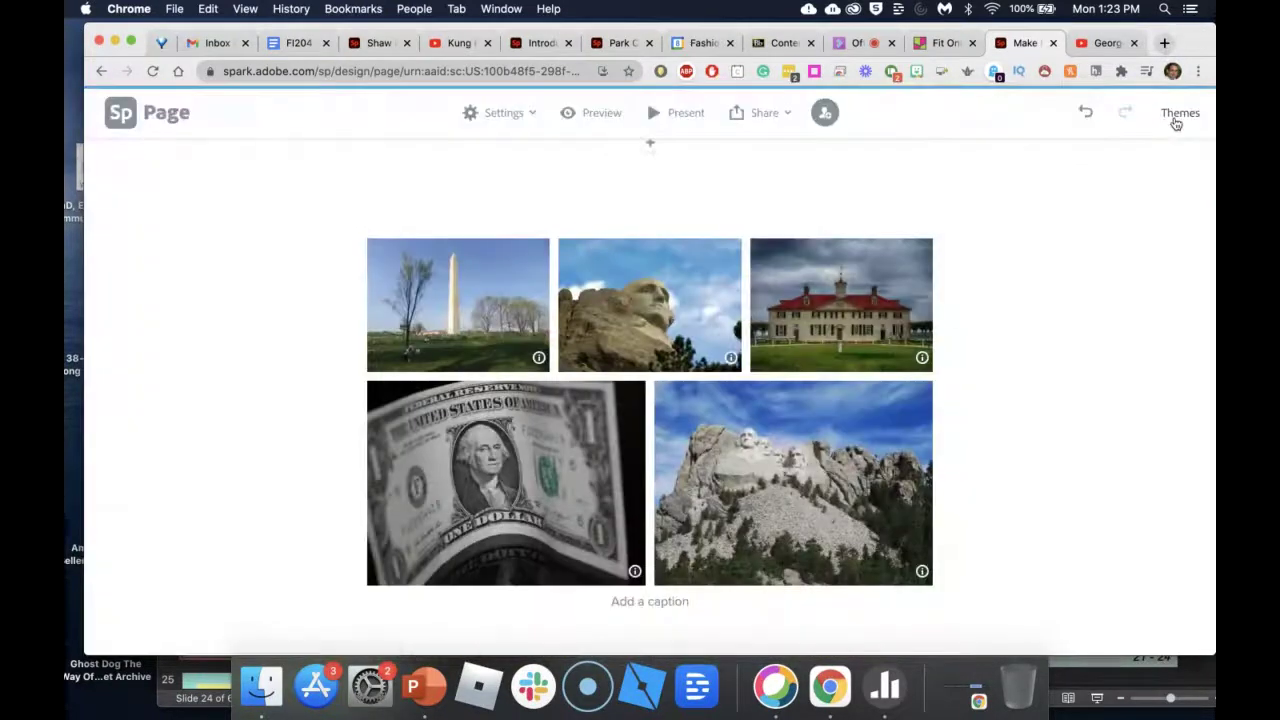
- Add a glideshow below the photo grid and search the free photos for "civil war"
scroll(1073, 277, up, 3)
scroll(1073, 277, down, 2)
scroll(1073, 277, down, 3)
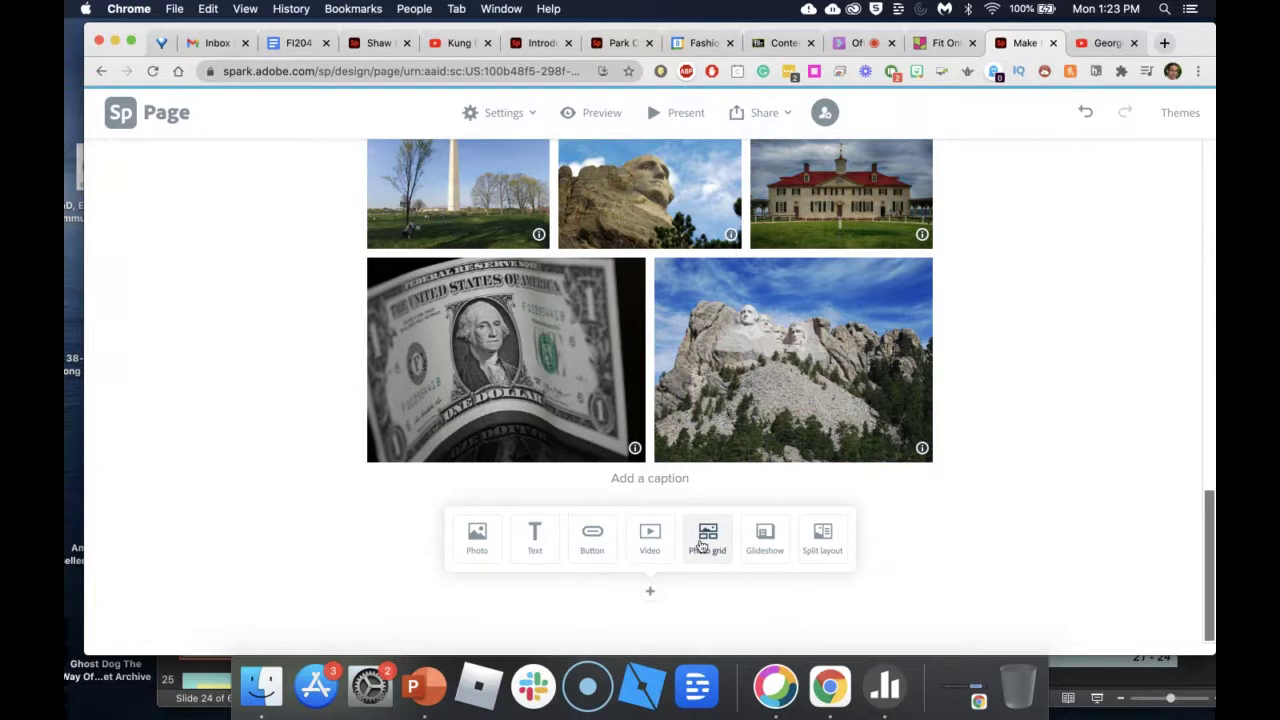
click(760, 553)
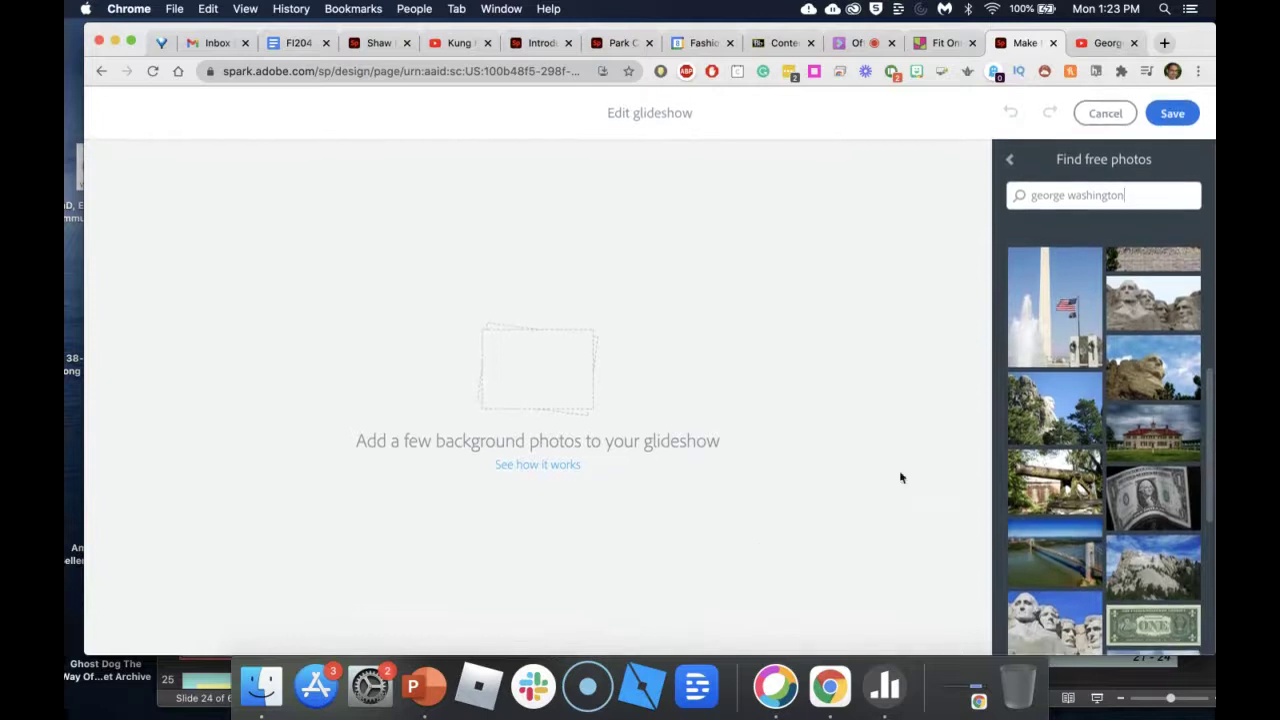
drag(1146, 195, 1022, 205)
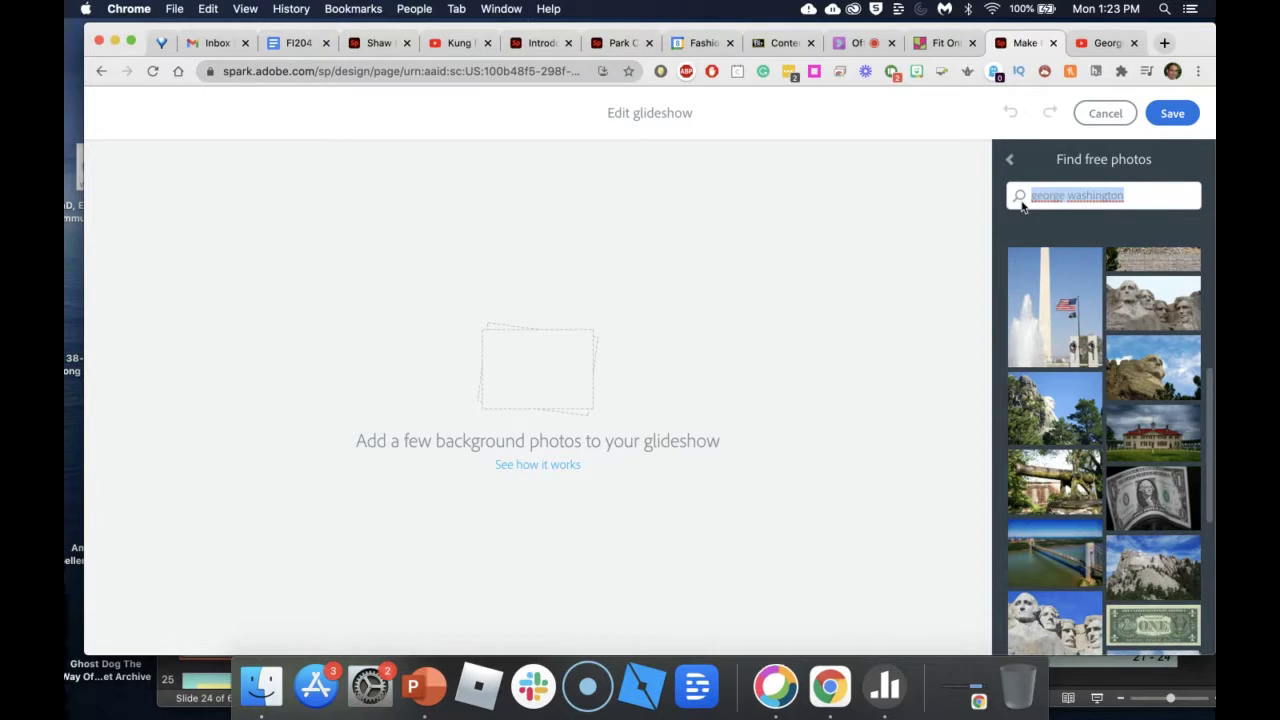
text(c)
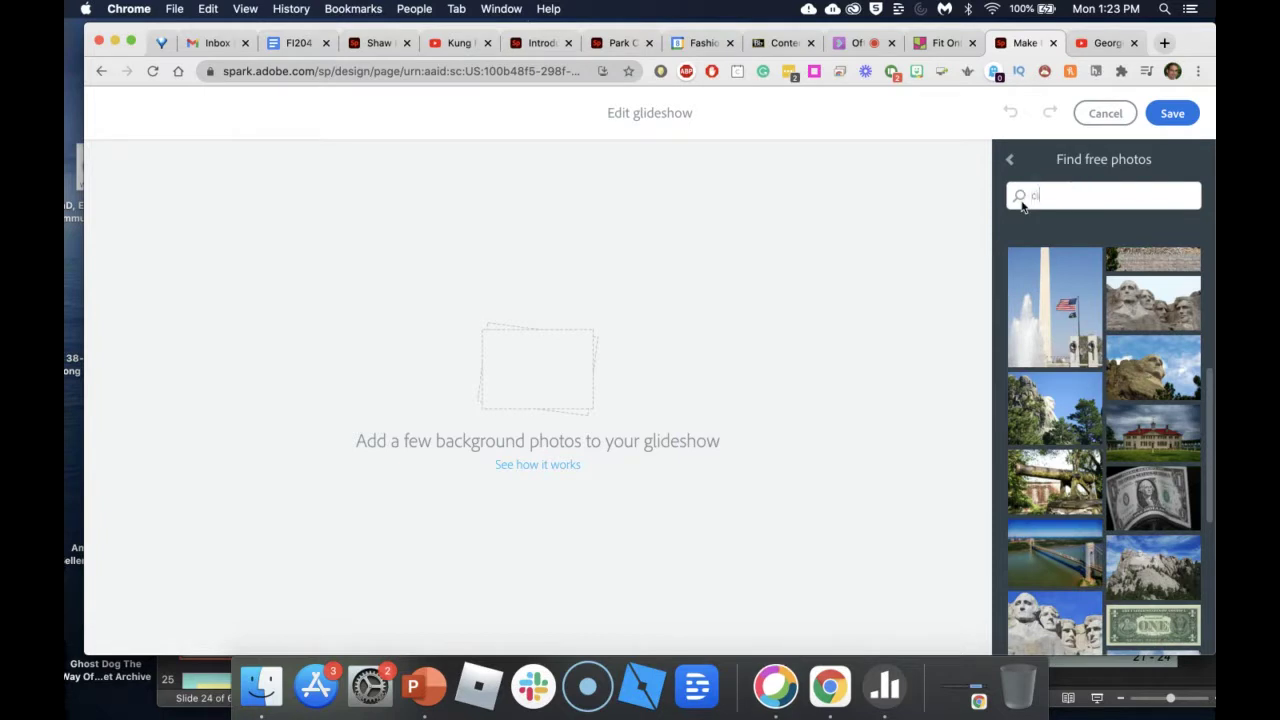
text(ivil war)
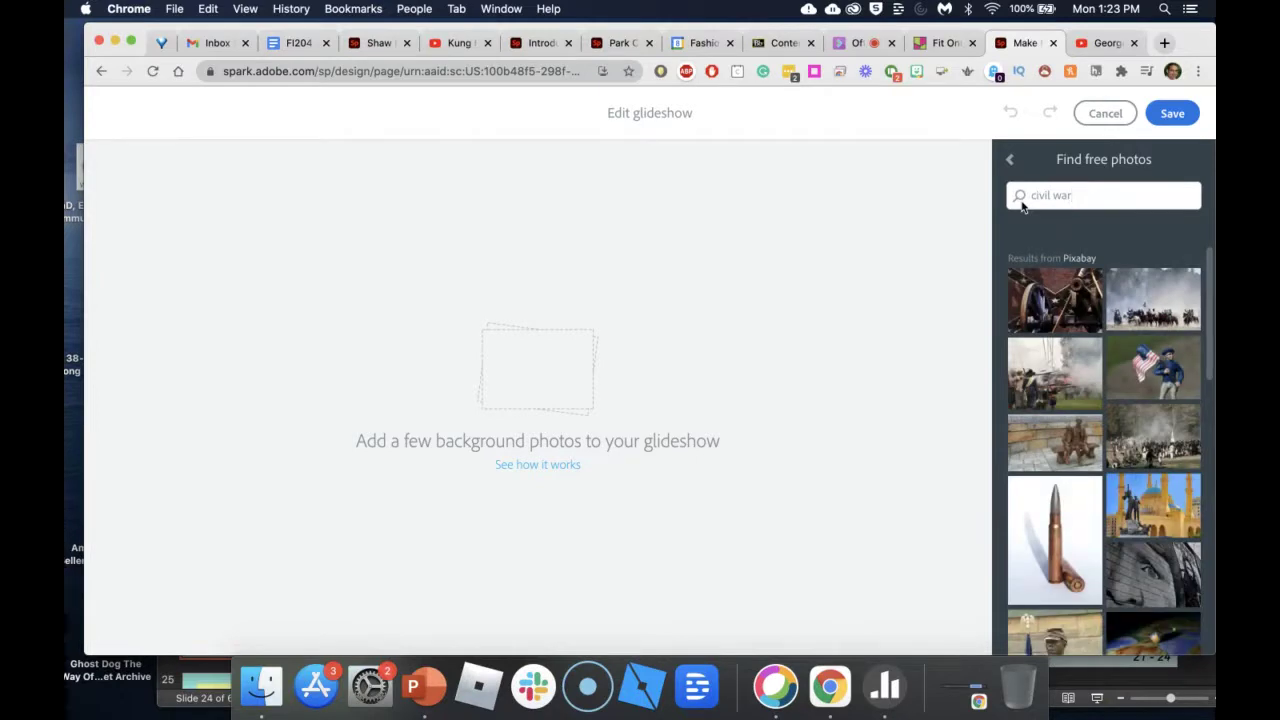
- Add the cavalry, musket line, battlefield troops, bench statue, bullet, soldier statue and dark creature photos to the glideshow, and save it
click(1151, 308)
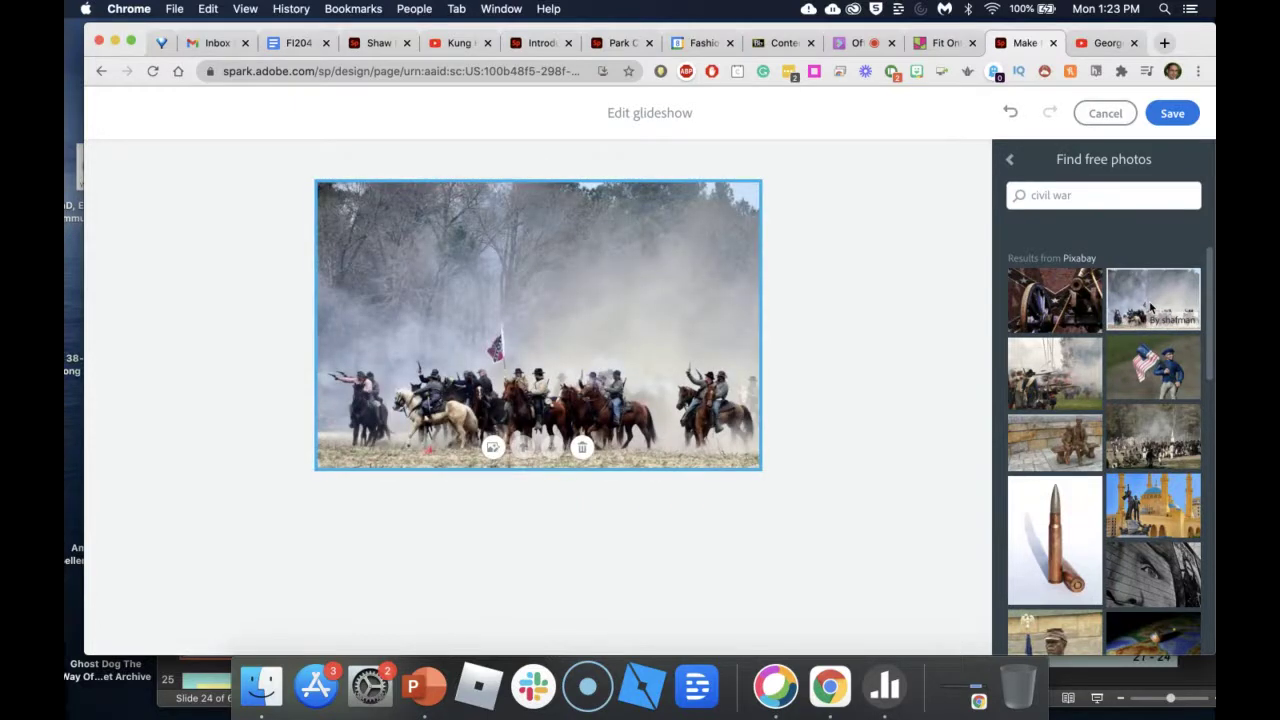
click(1076, 364)
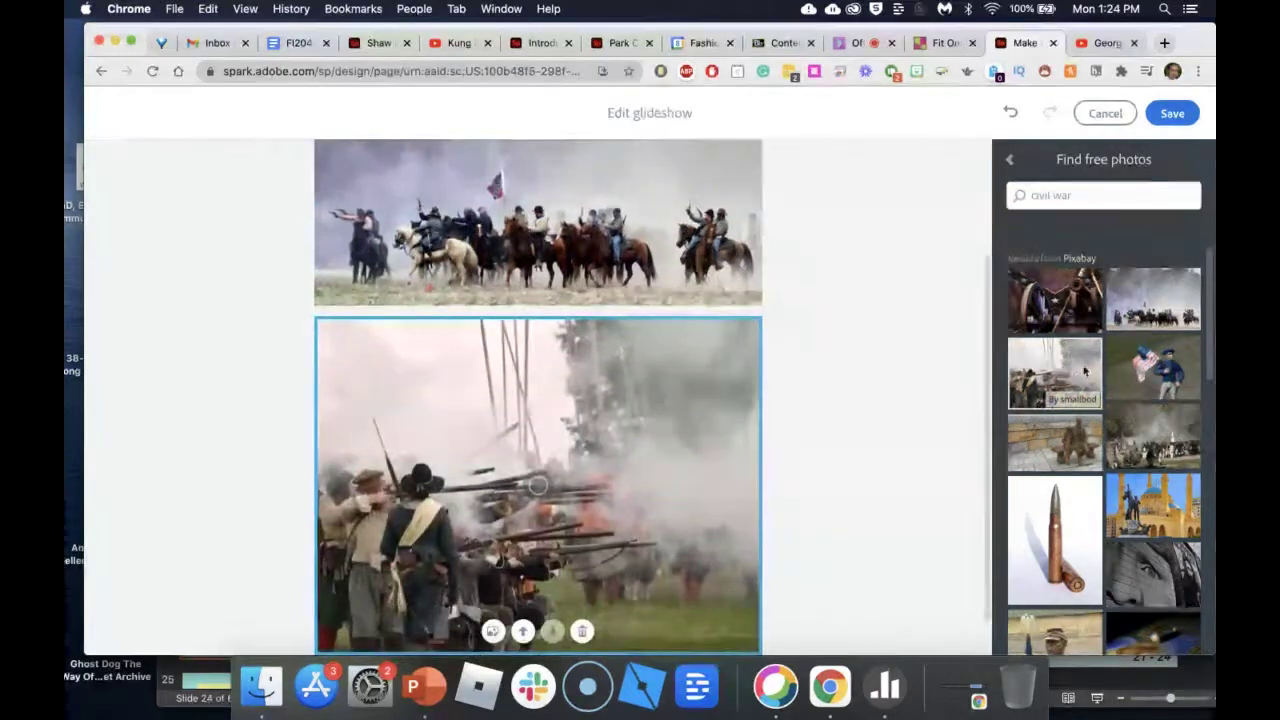
click(1151, 440)
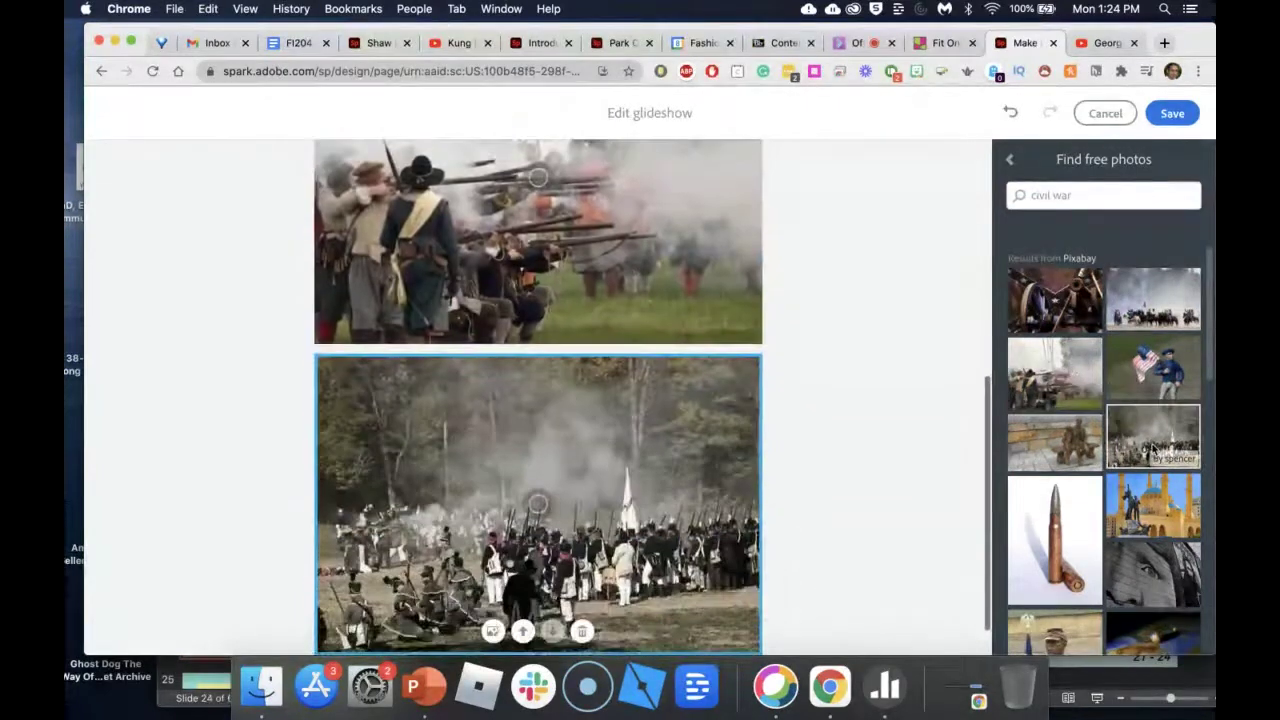
click(1060, 445)
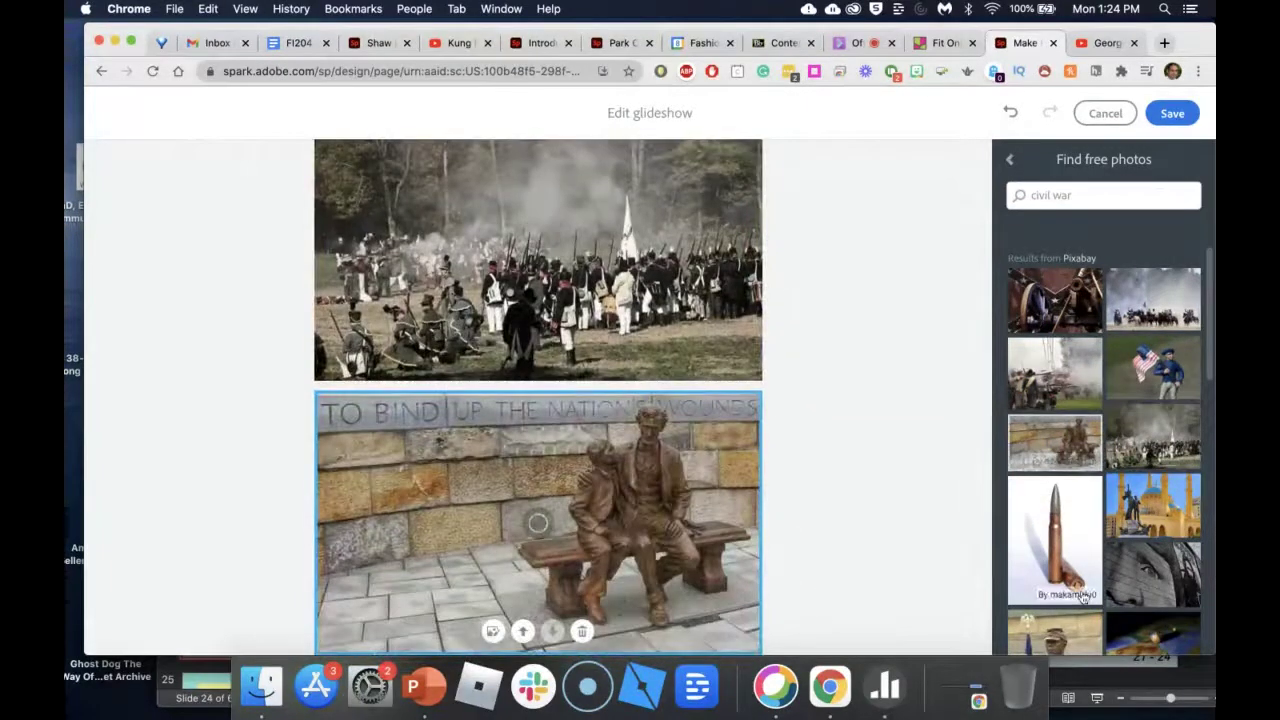
scroll(1078, 545, down, 3)
click(1065, 470)
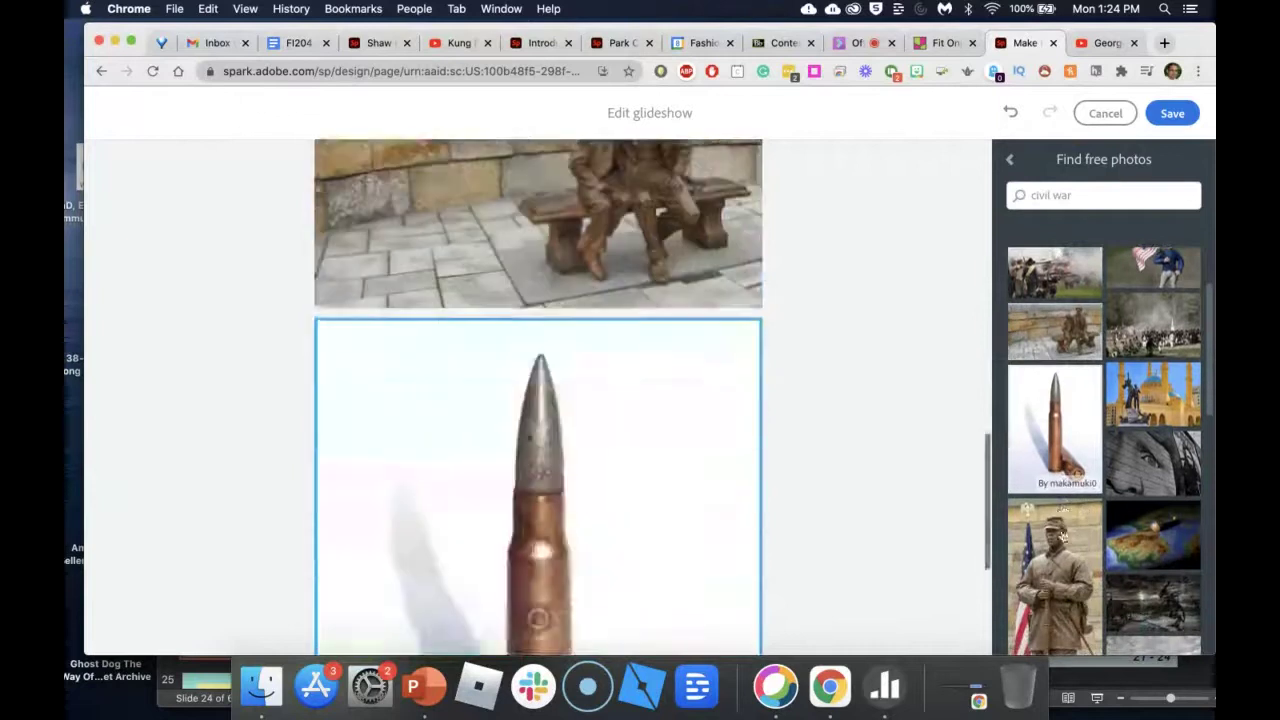
click(1055, 575)
click(1165, 615)
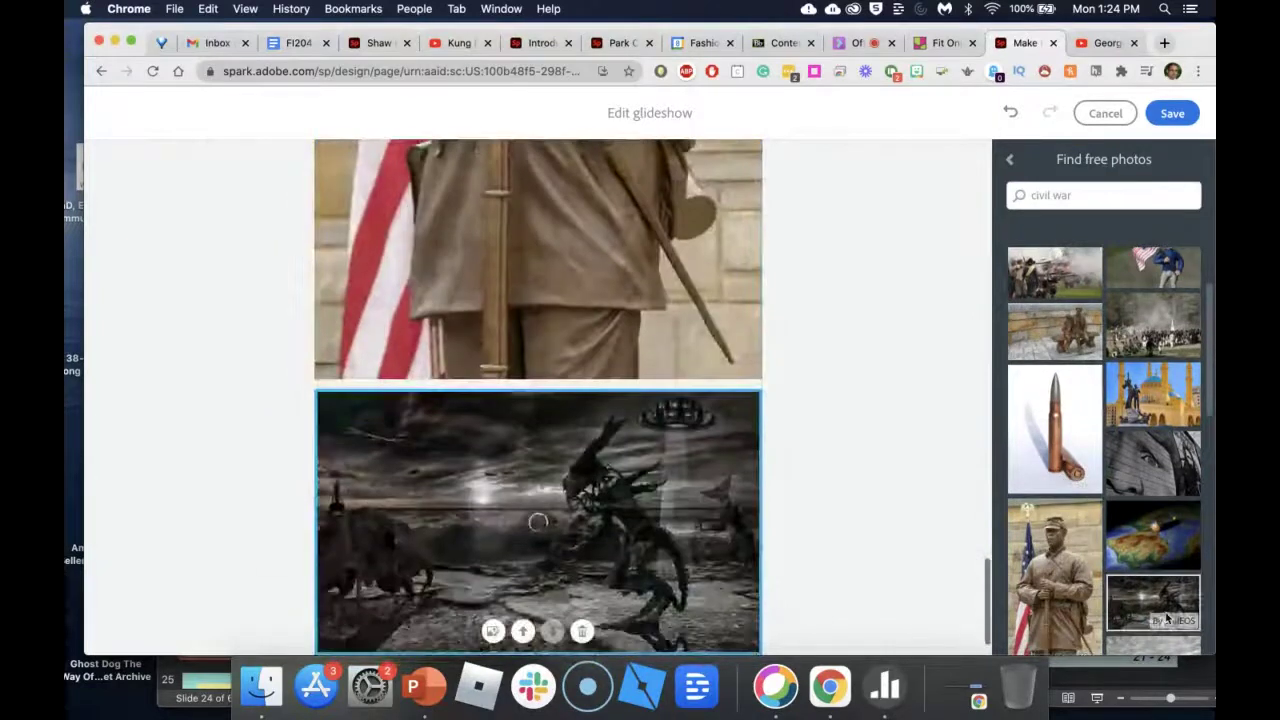
click(1173, 114)
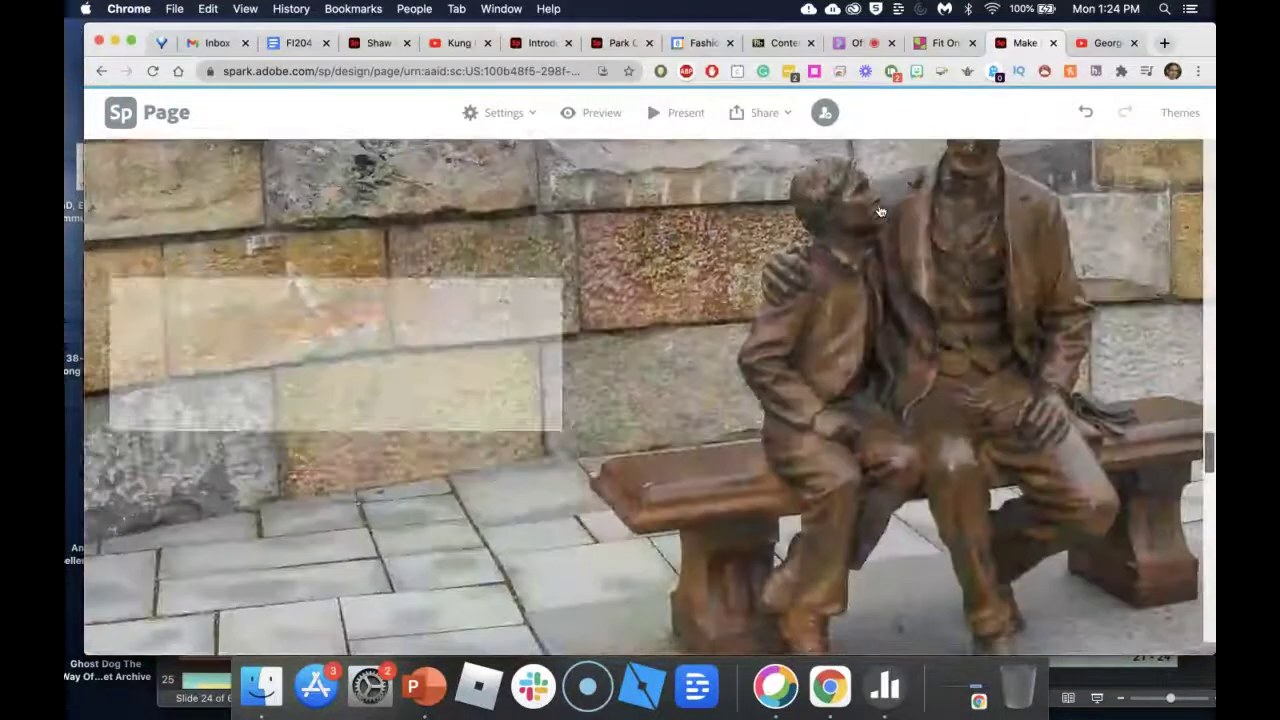
- Add the text "The Civil war ........" to the overlay panel on the glideshow's cavalry photo
scroll(880, 211, up, 10)
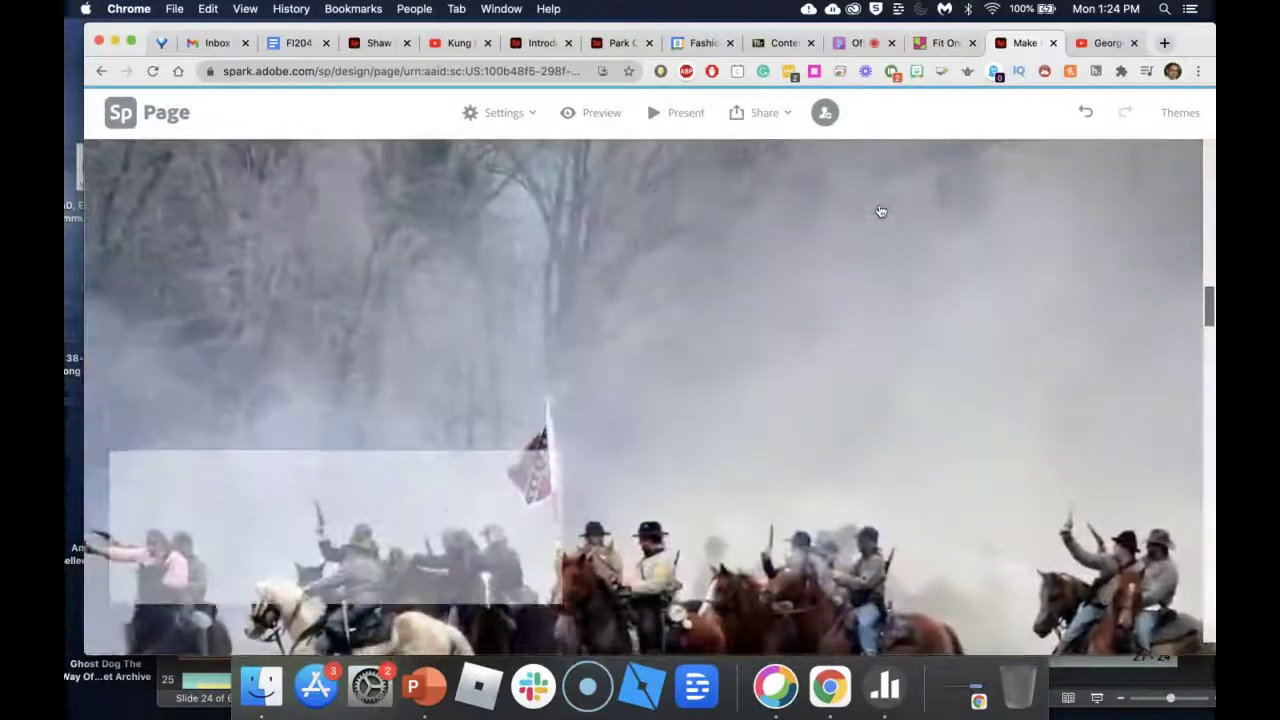
scroll(880, 211, down, 5)
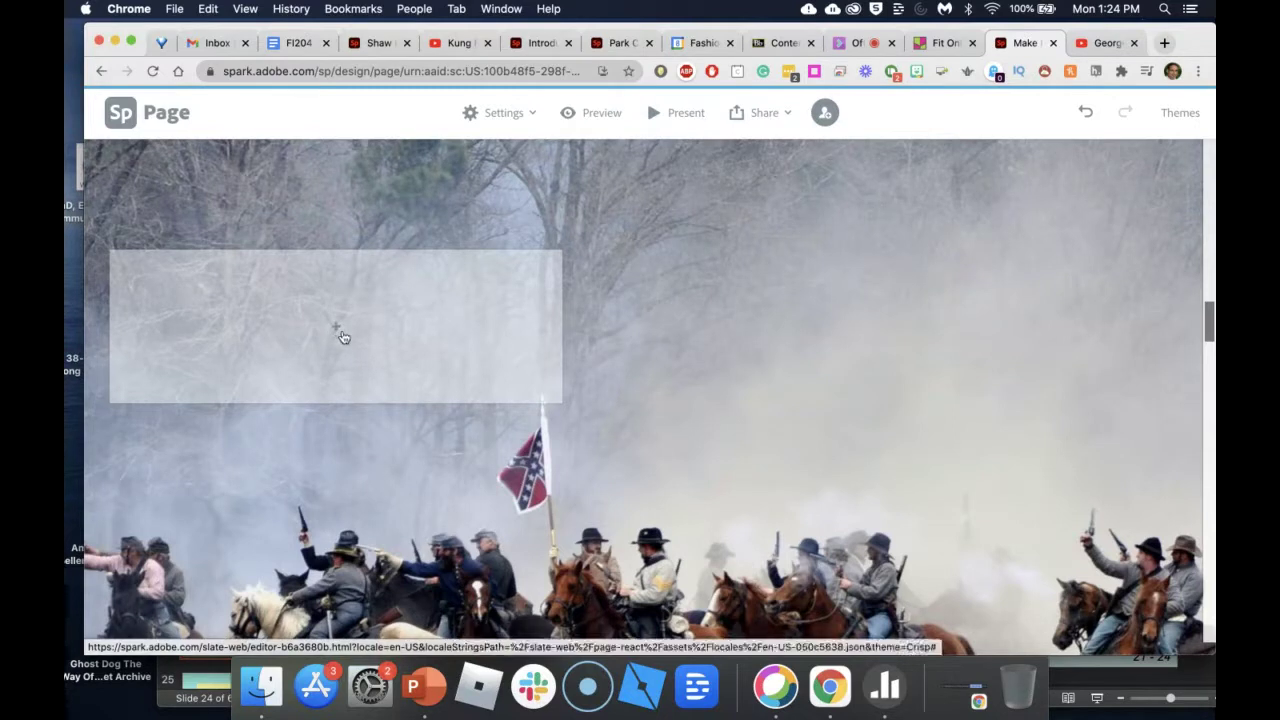
click(339, 332)
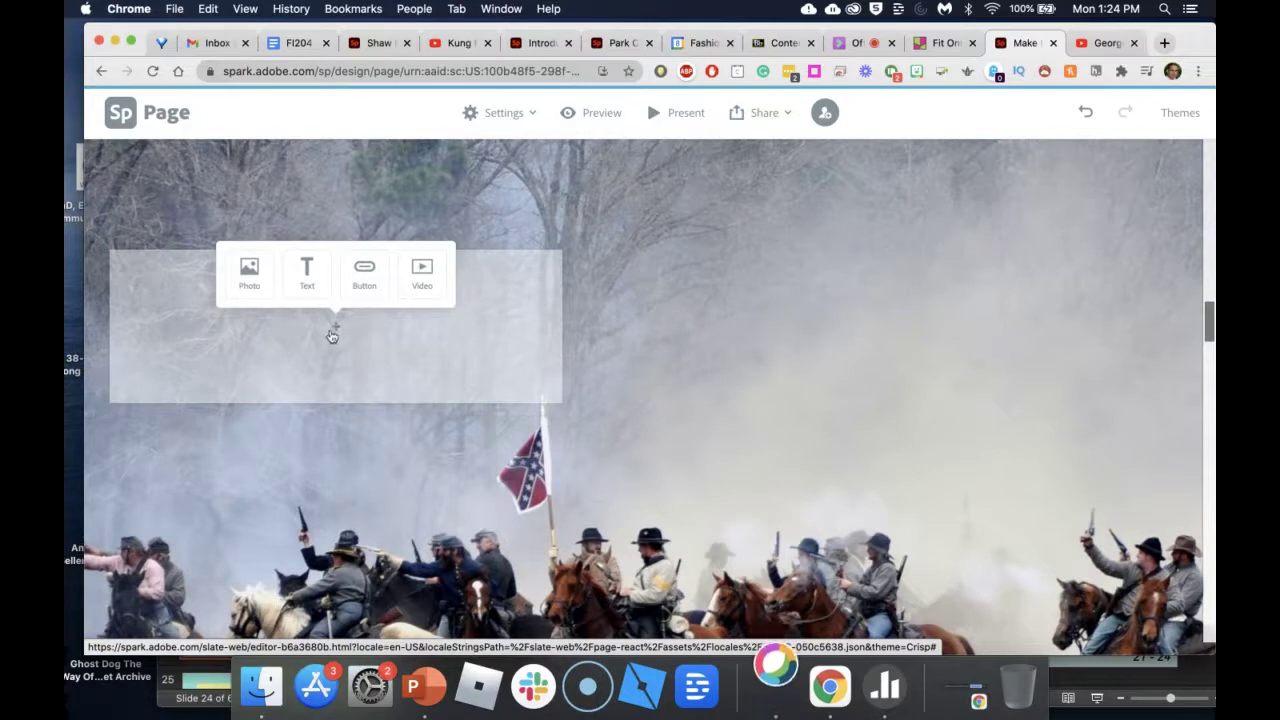
click(306, 272)
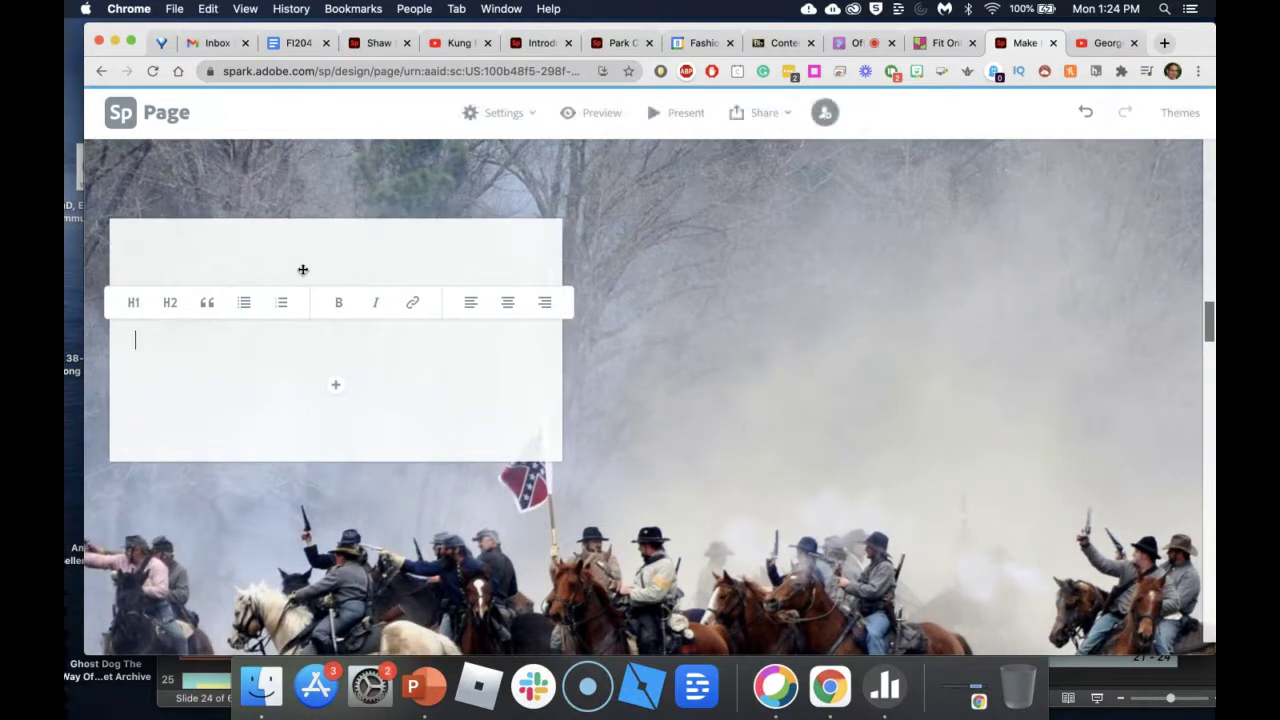
text(The Civil war ........)
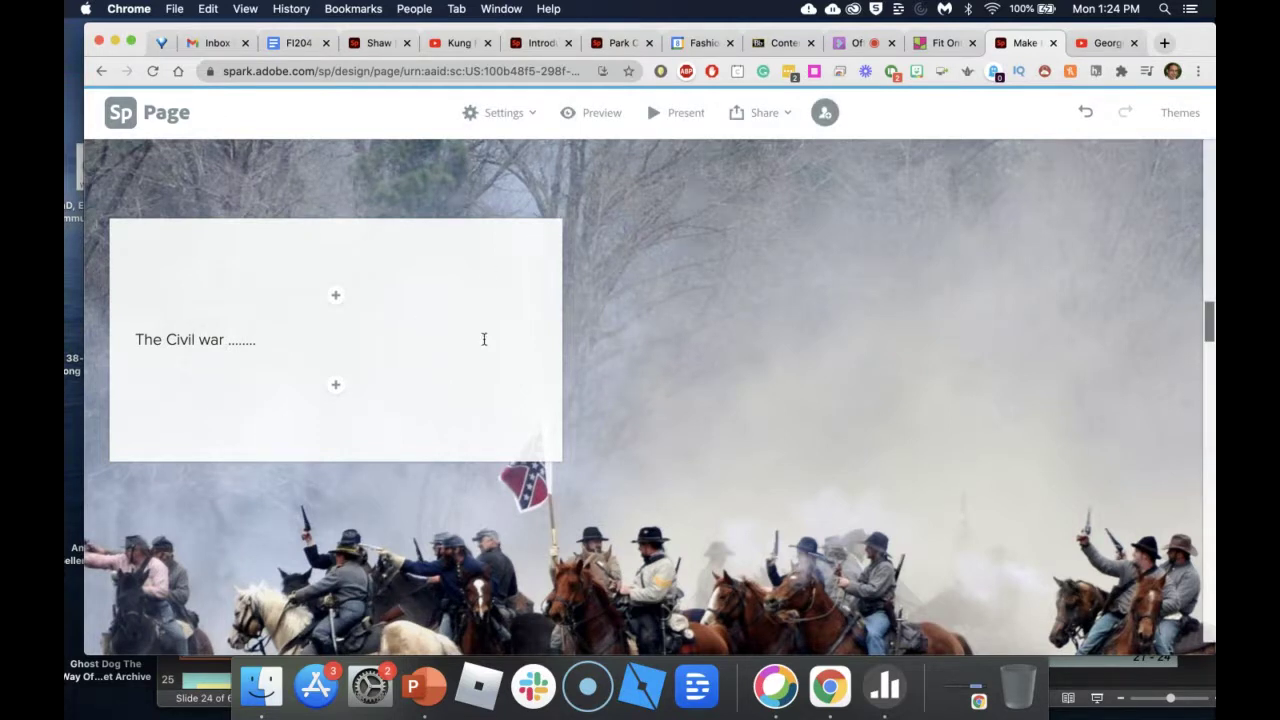
- Switch to the YouTube browser page and search for "civil war"
click(1106, 43)
click(850, 262)
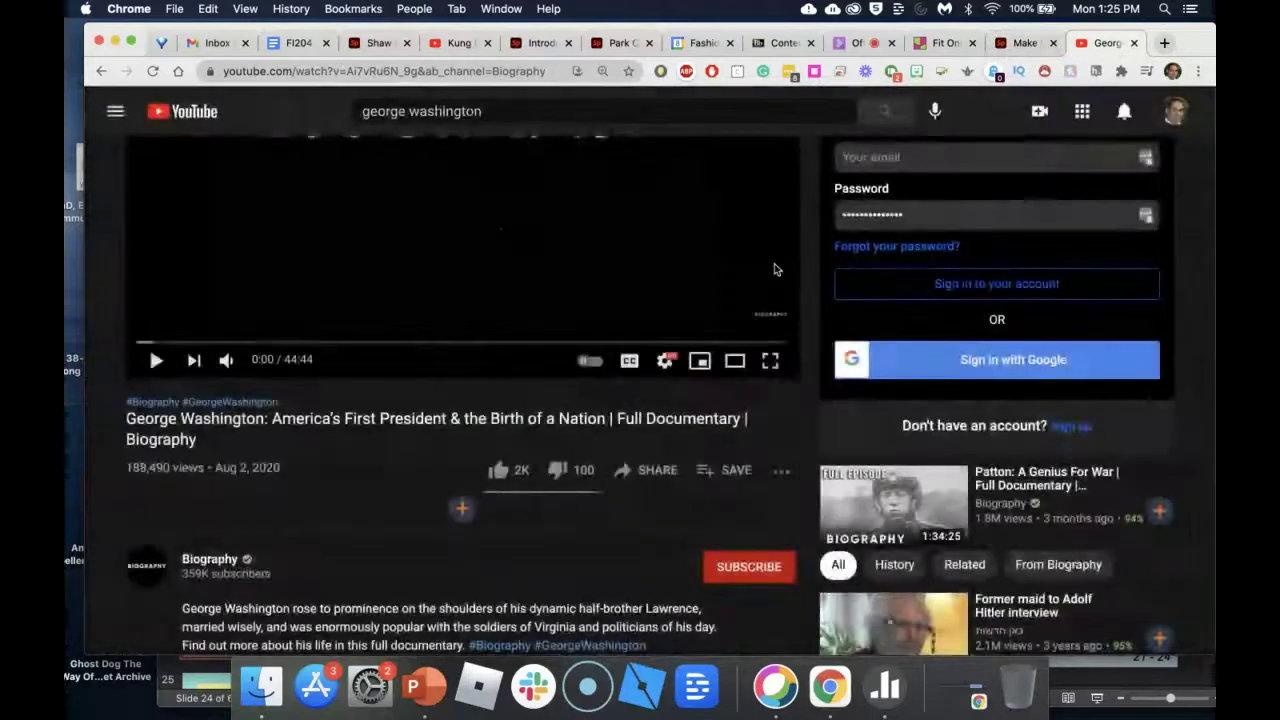
triple_click(495, 114)
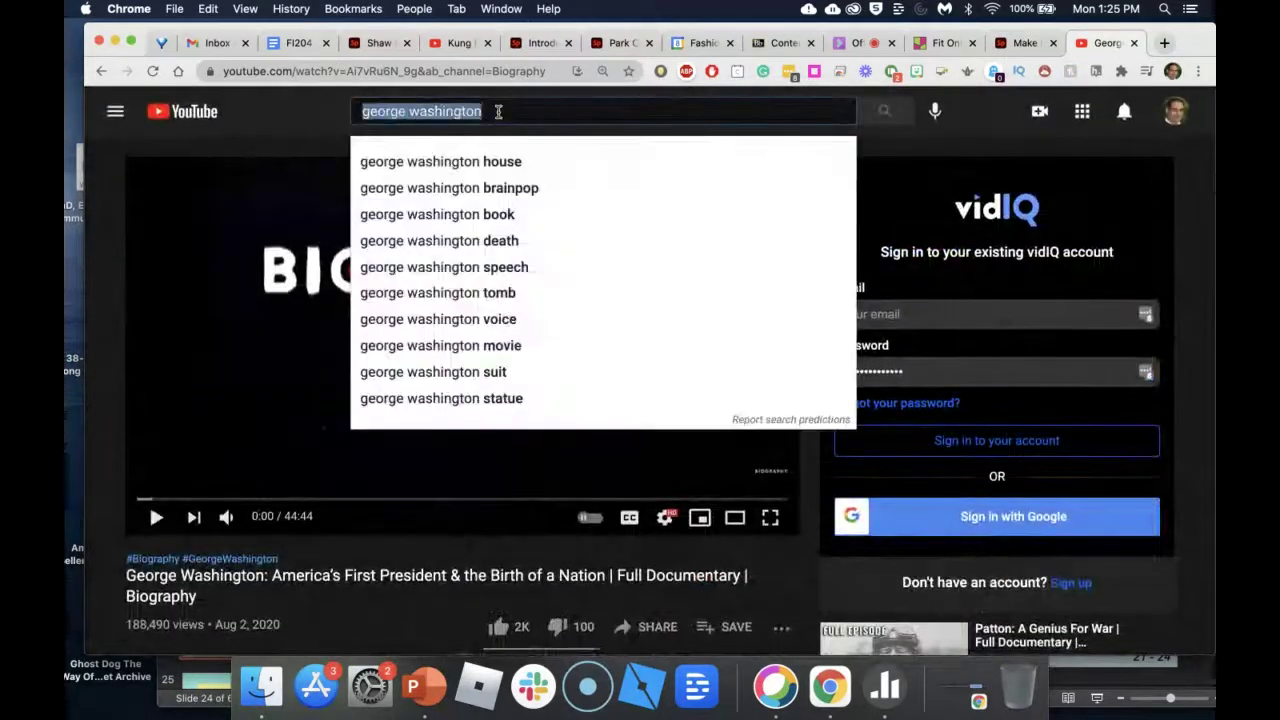
text(civil war)
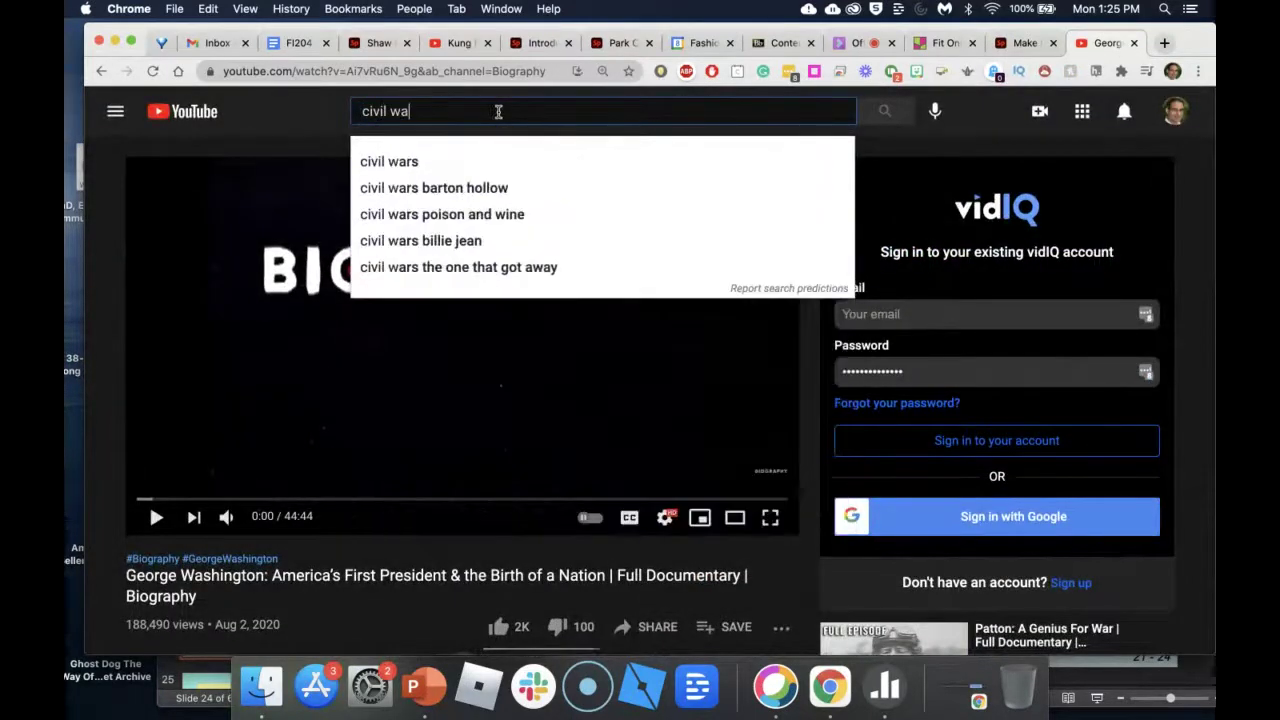
key(Return)
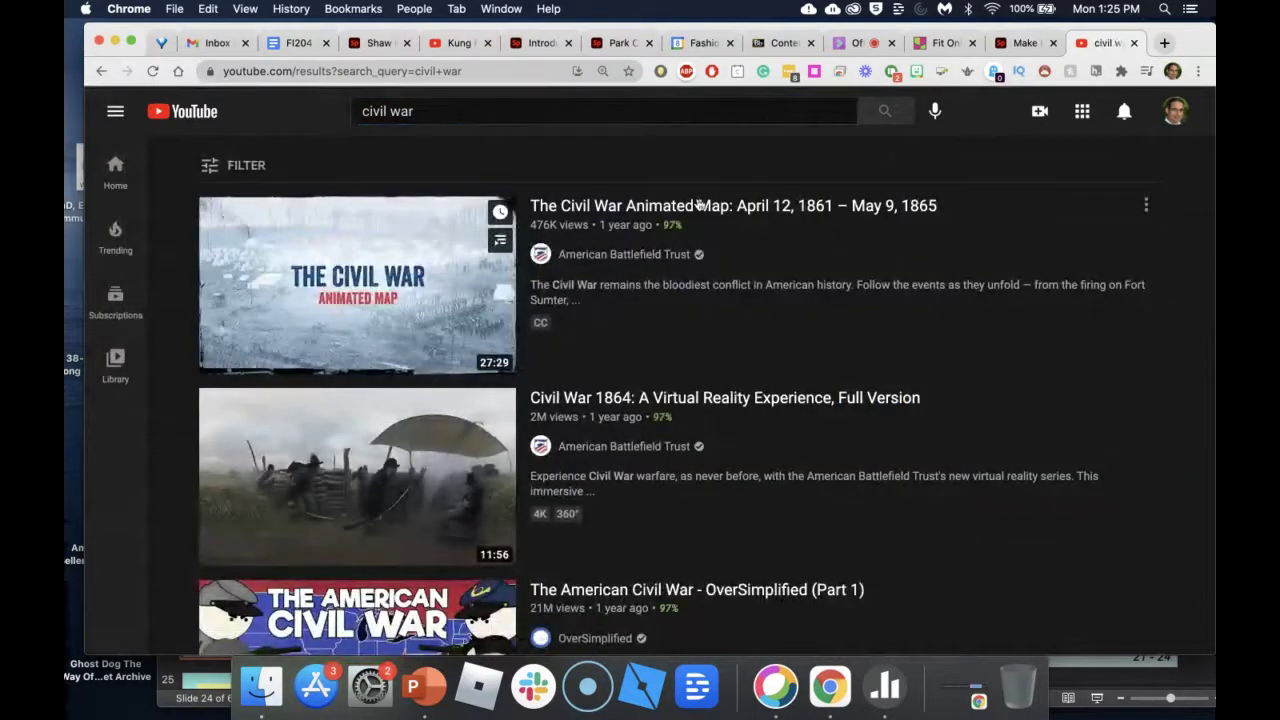
- Open the video The Civil War Animated Map, accept the content warning, pause playback and copy its share link
click(698, 198)
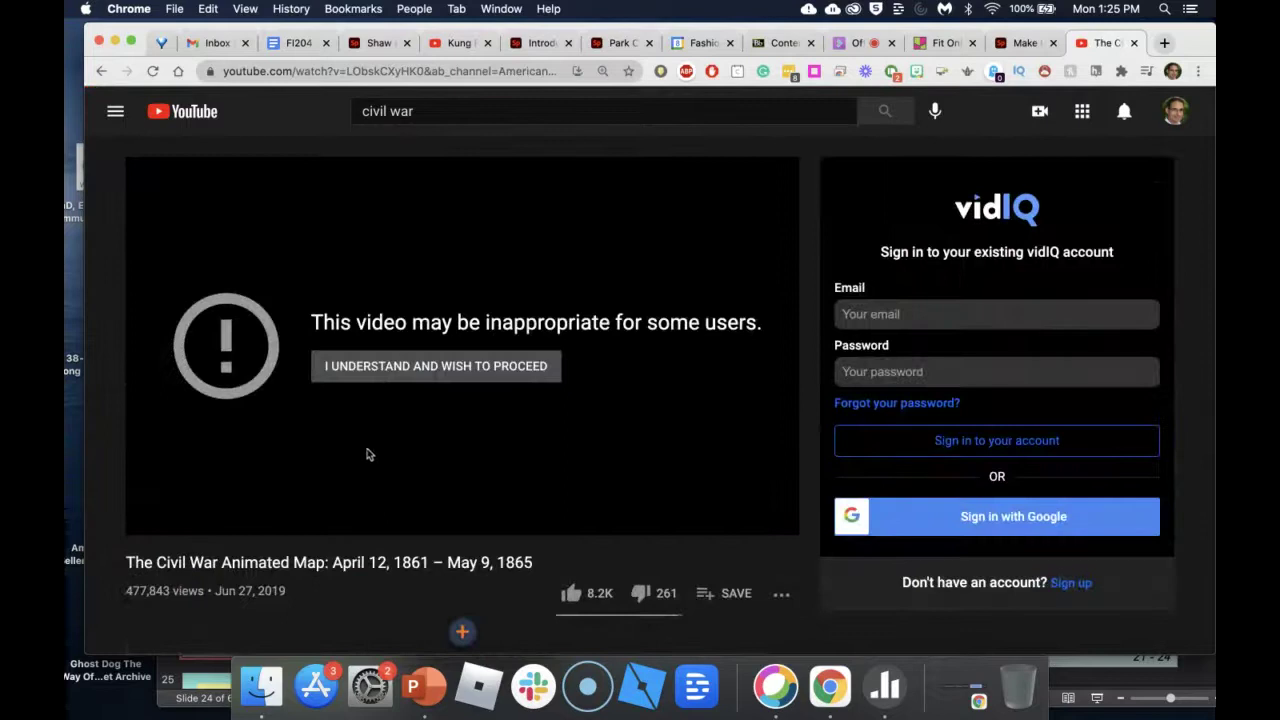
click(402, 372)
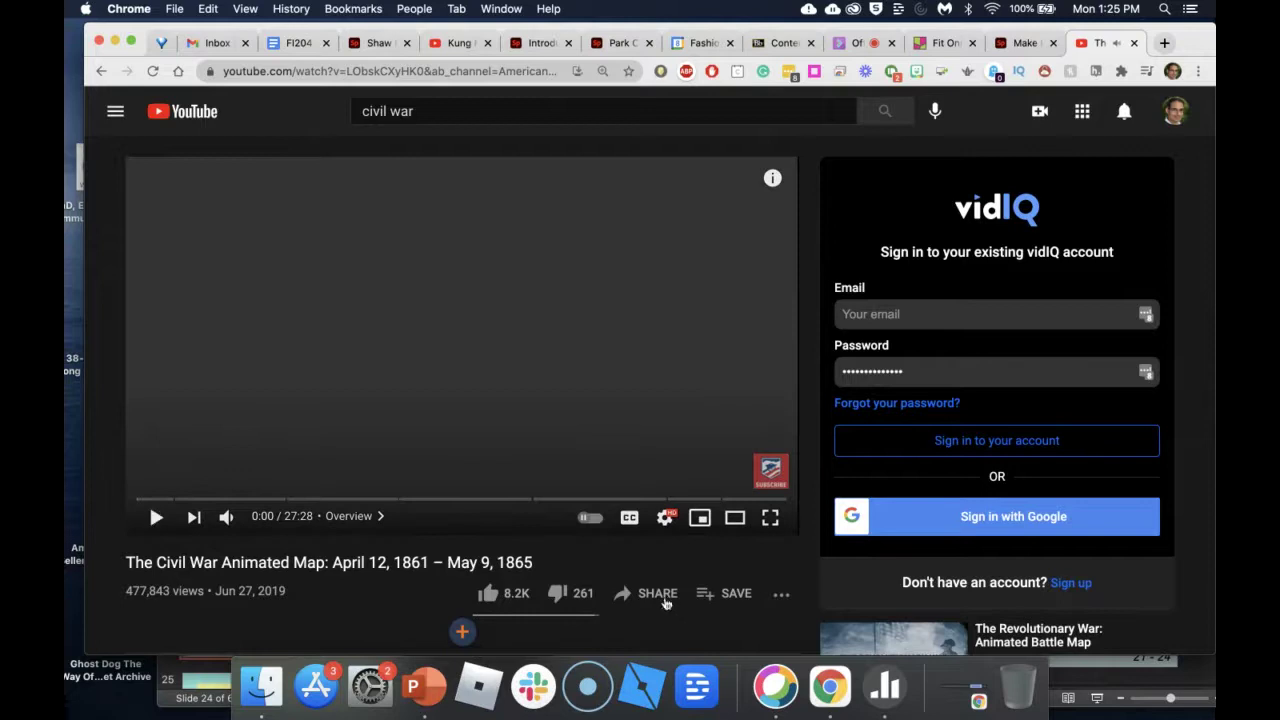
click(157, 518)
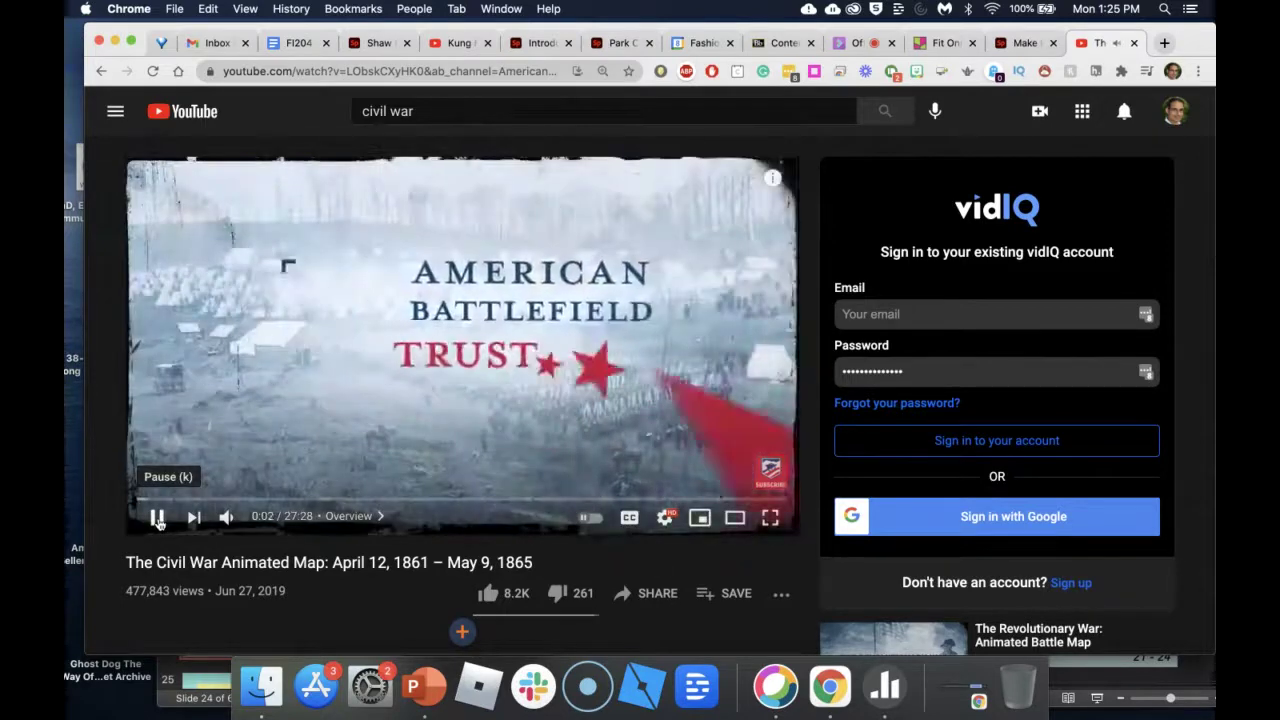
click(157, 518)
click(655, 597)
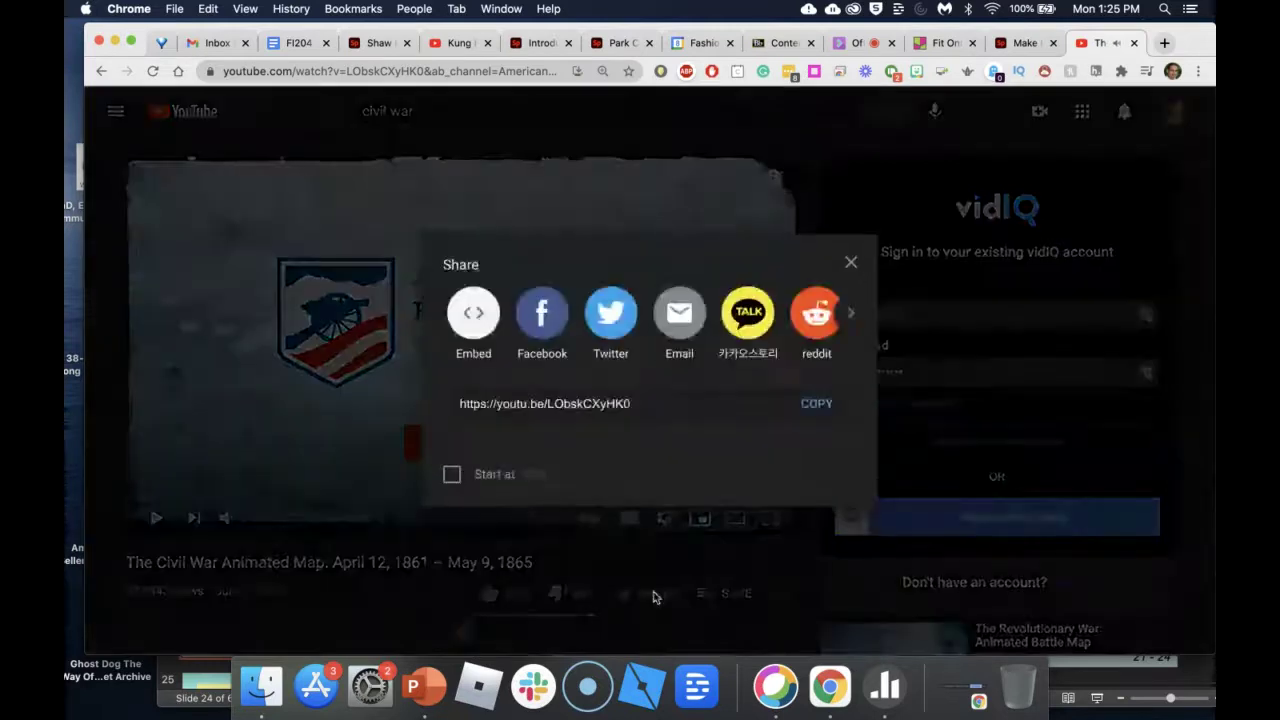
click(818, 404)
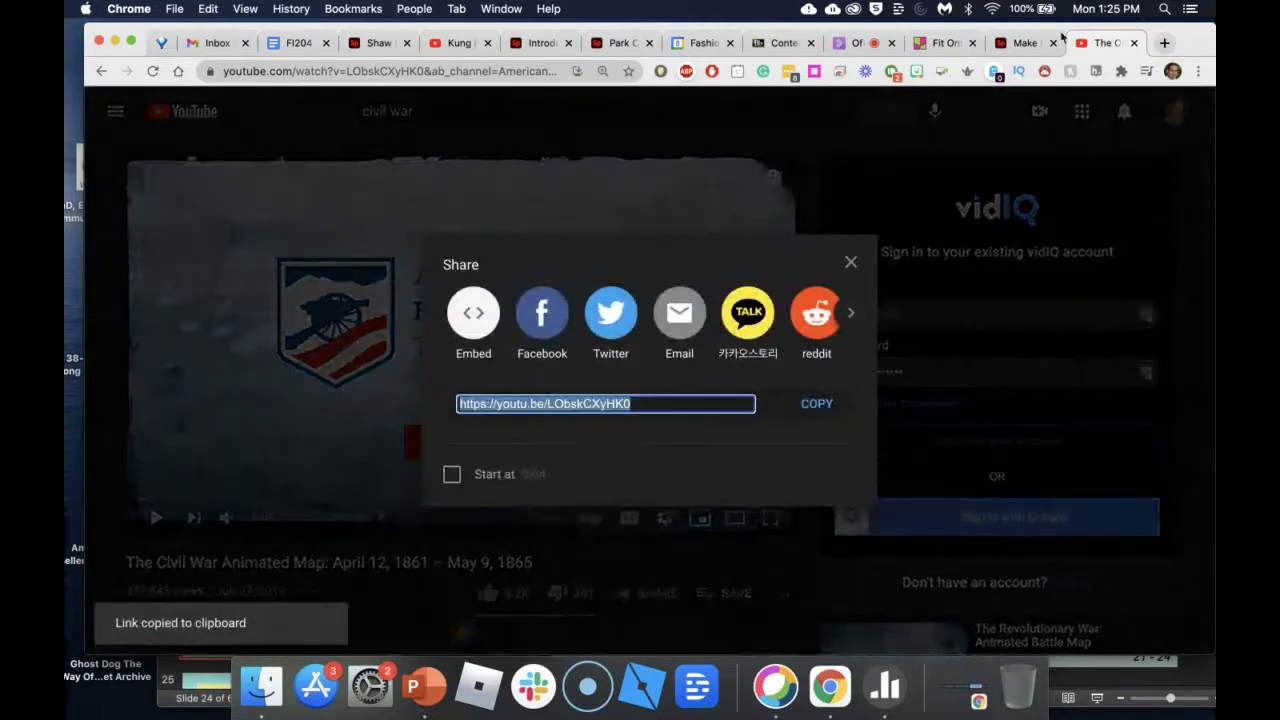
- Back in Adobe Spark, embed the copied YouTube video below the "The Civil war ........" text in the overlay panel
click(1026, 44)
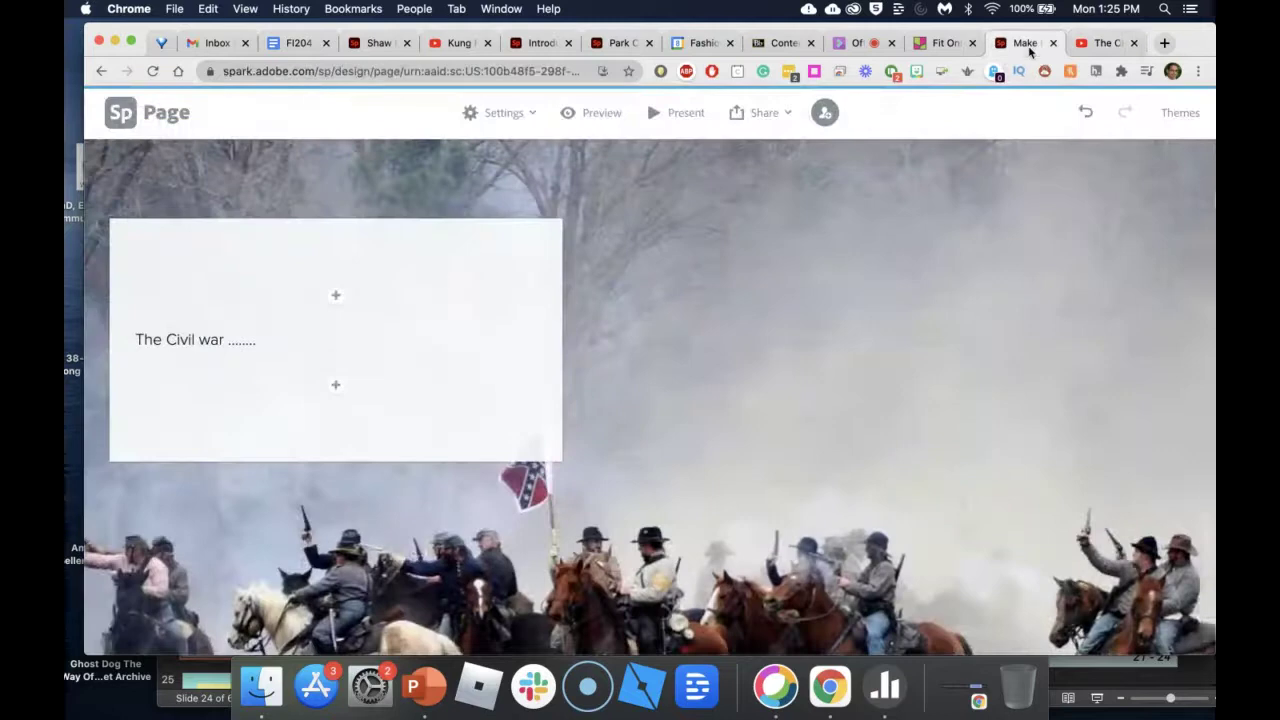
click(338, 388)
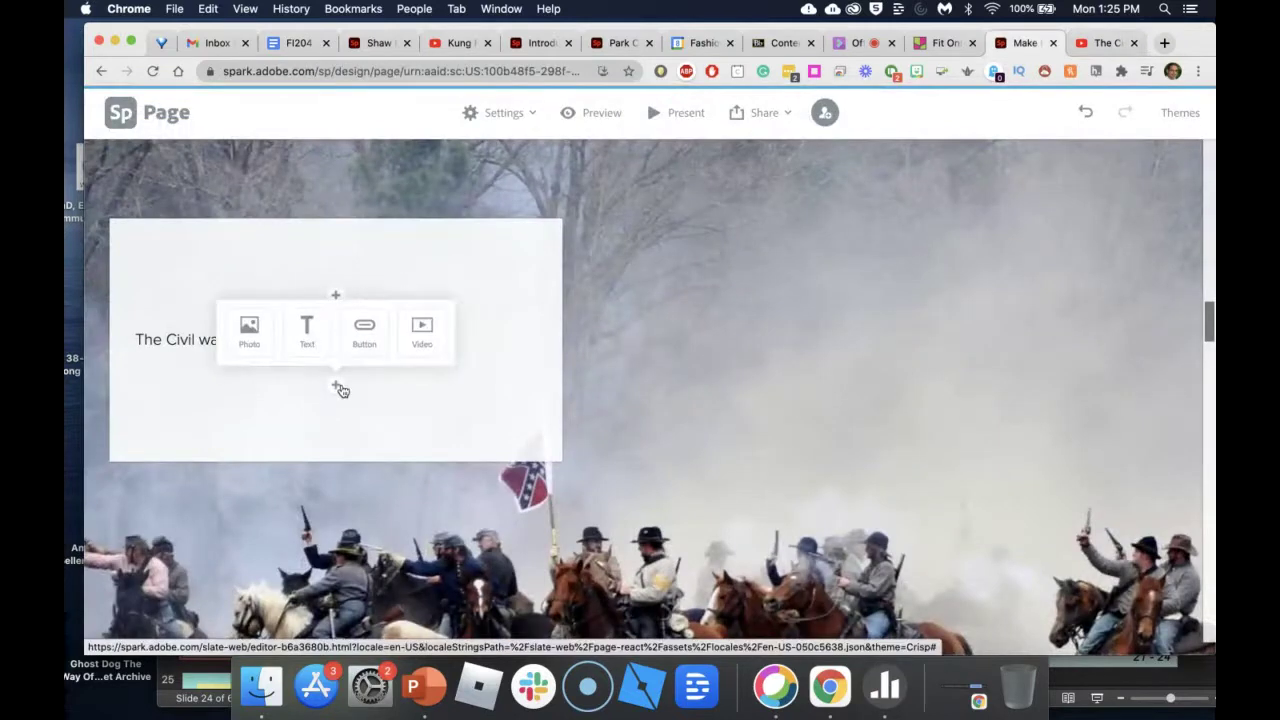
click(427, 338)
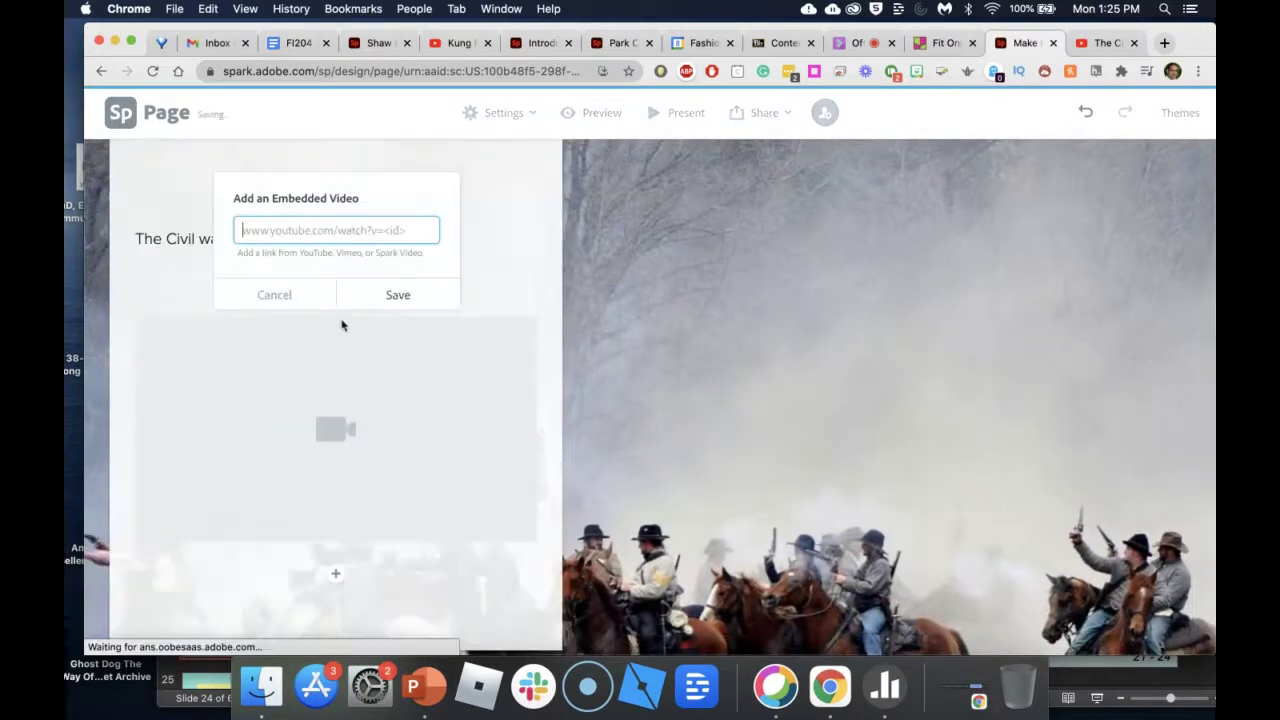
key(super+v)
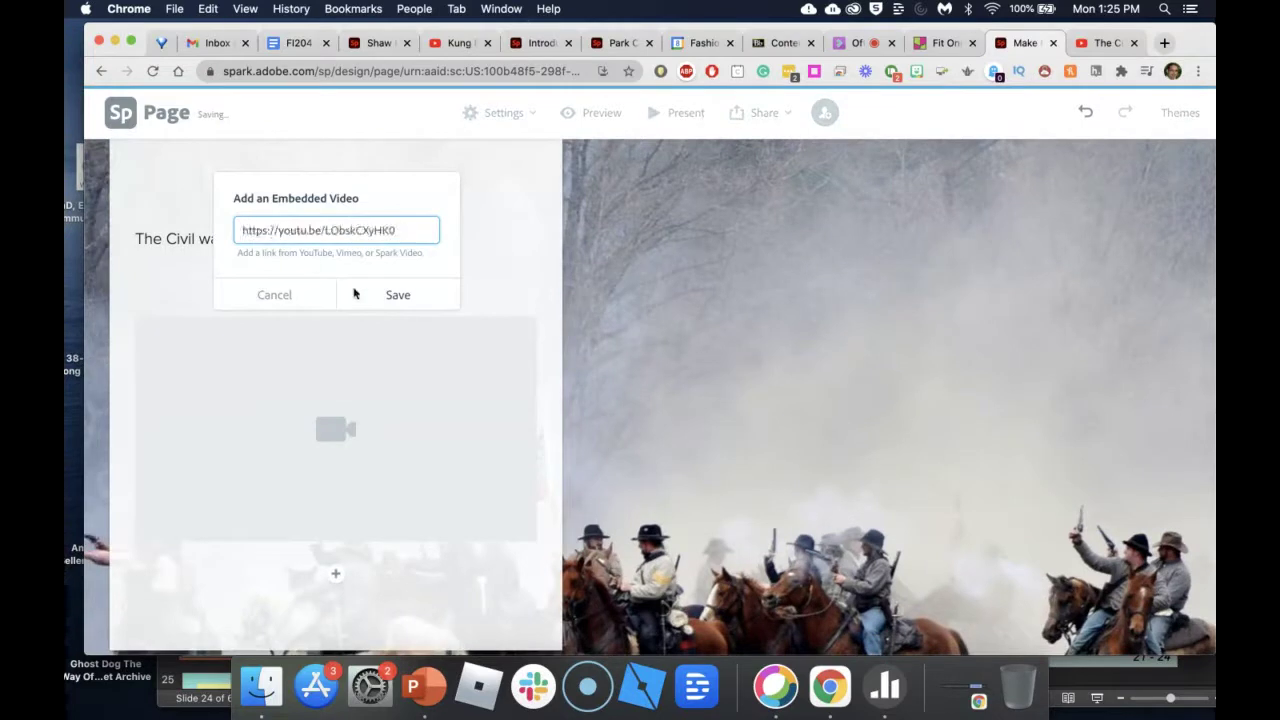
click(396, 295)
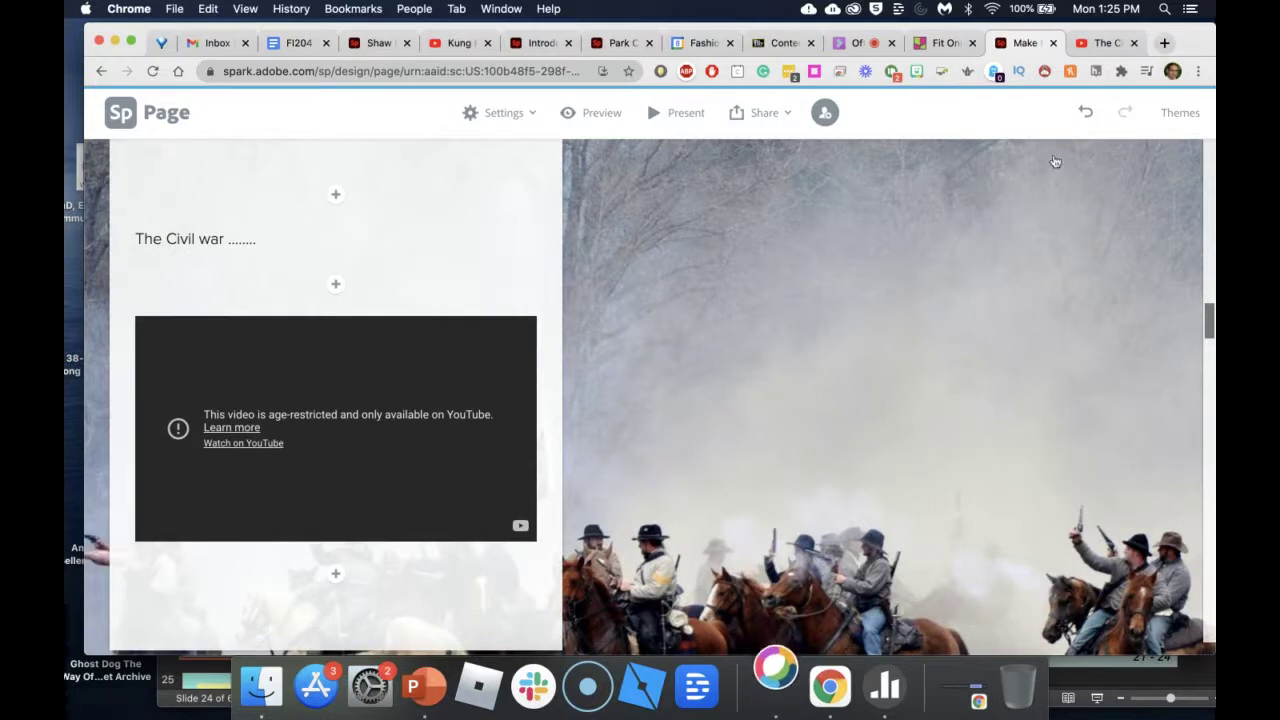
- Return to YouTube's civil war results and check whether Civil War 1864: A Virtual Reality Experience is usable
click(1108, 43)
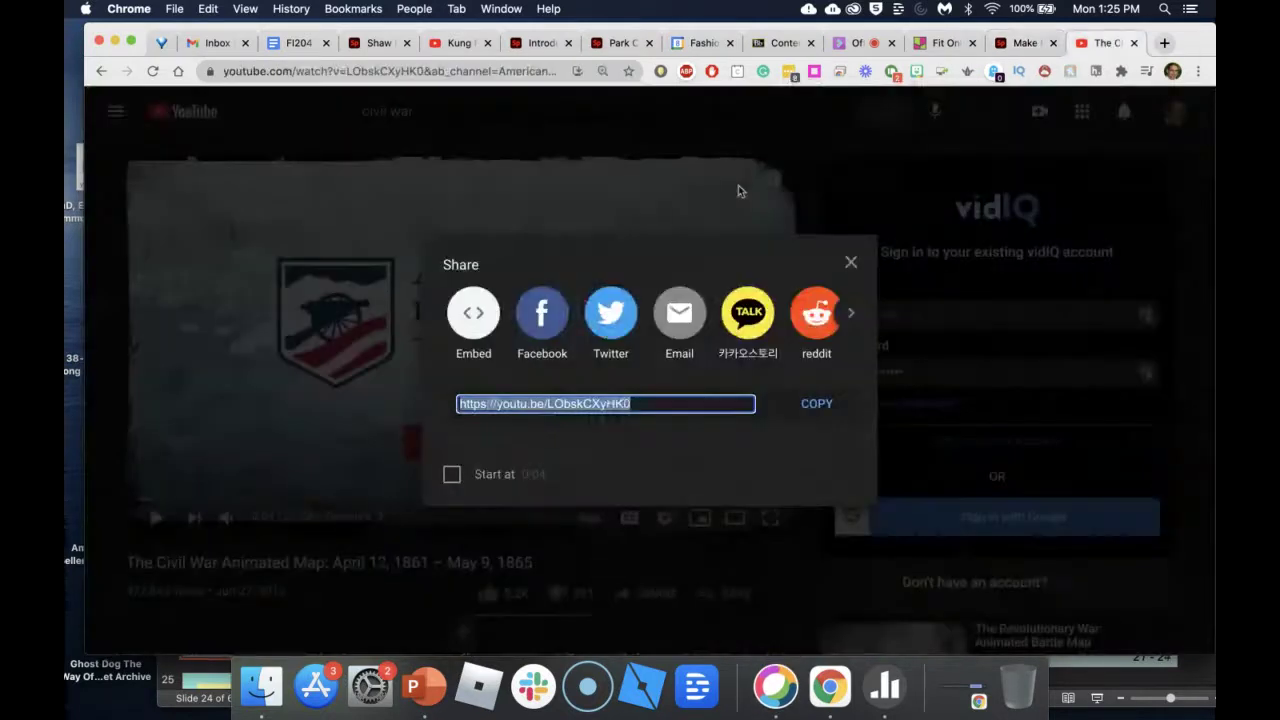
click(850, 265)
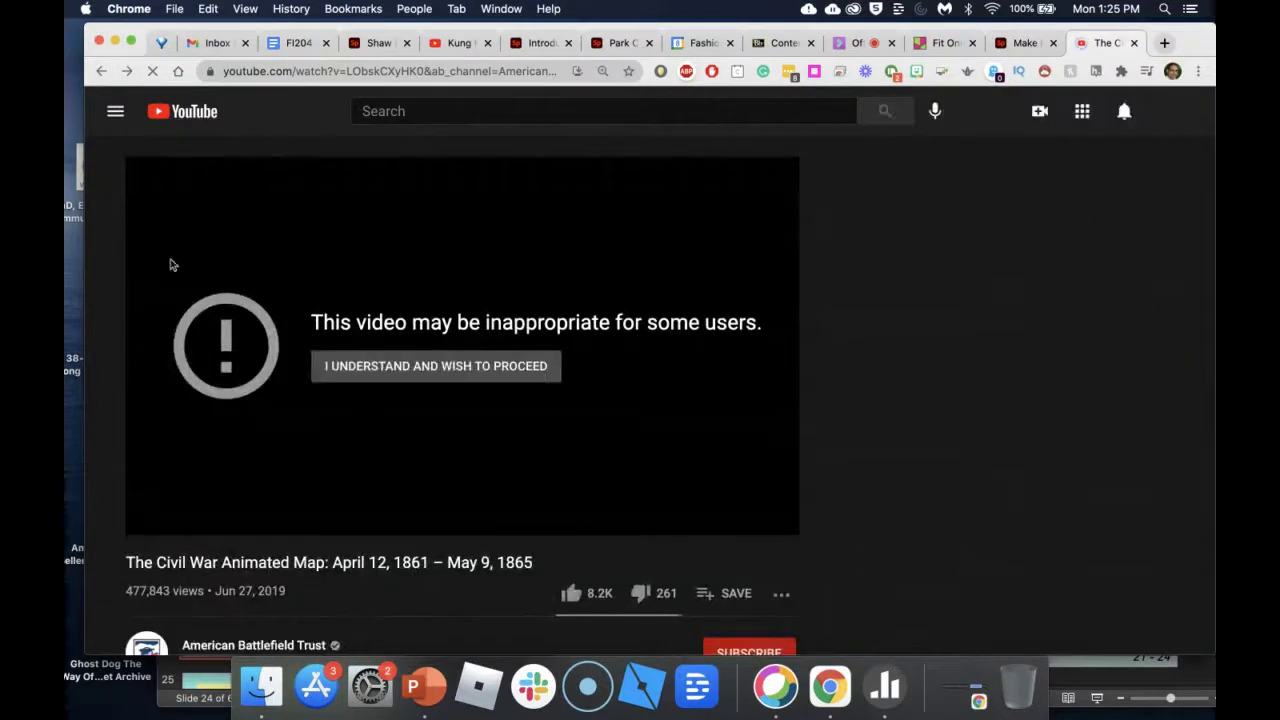
click(102, 72)
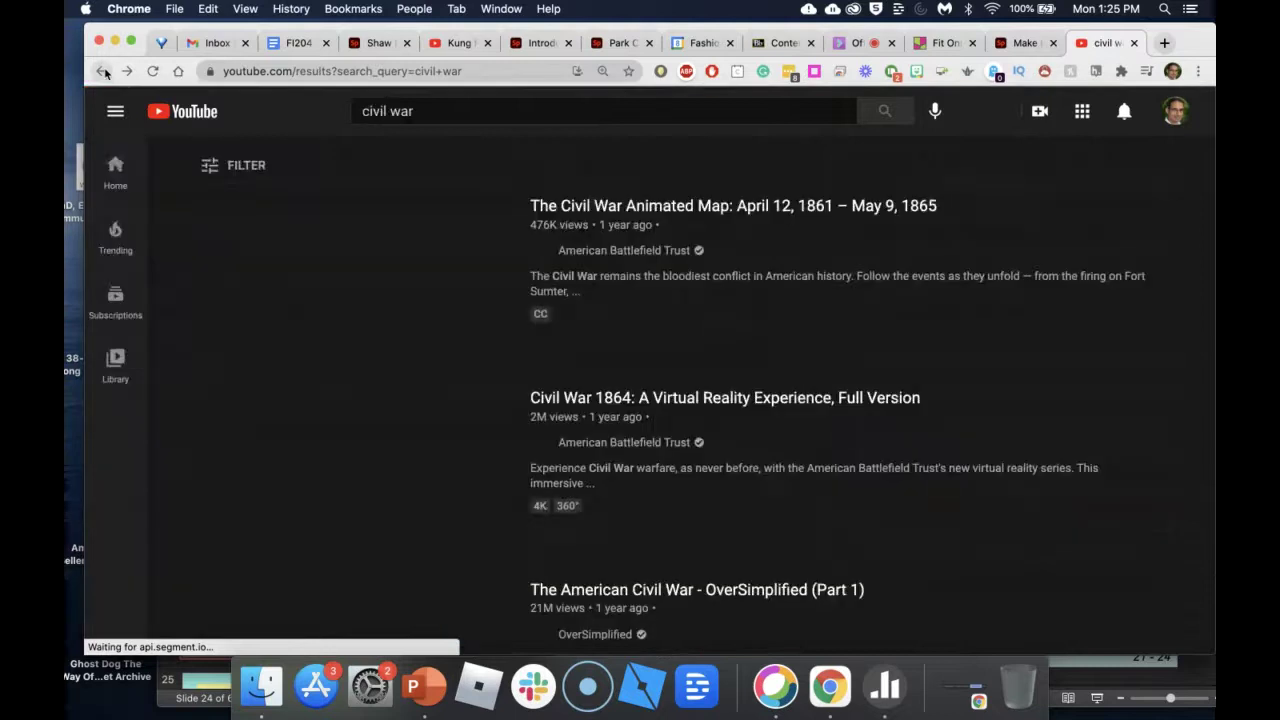
click(740, 399)
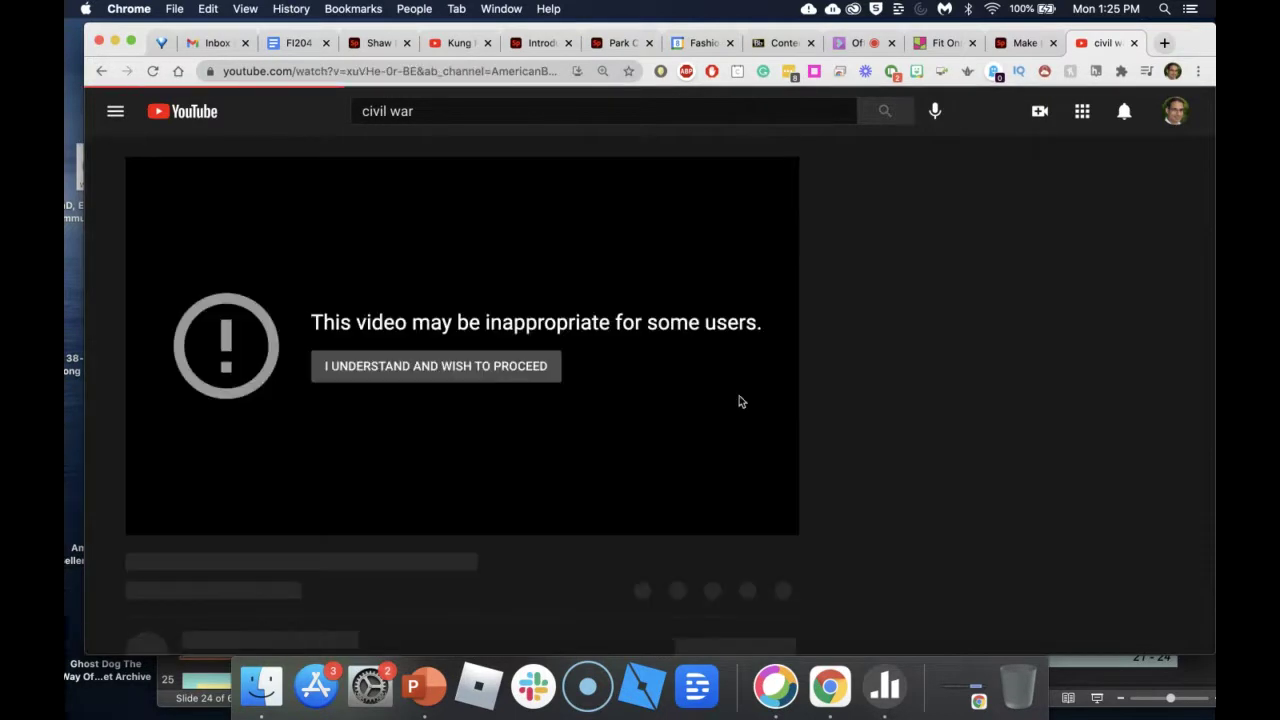
click(99, 69)
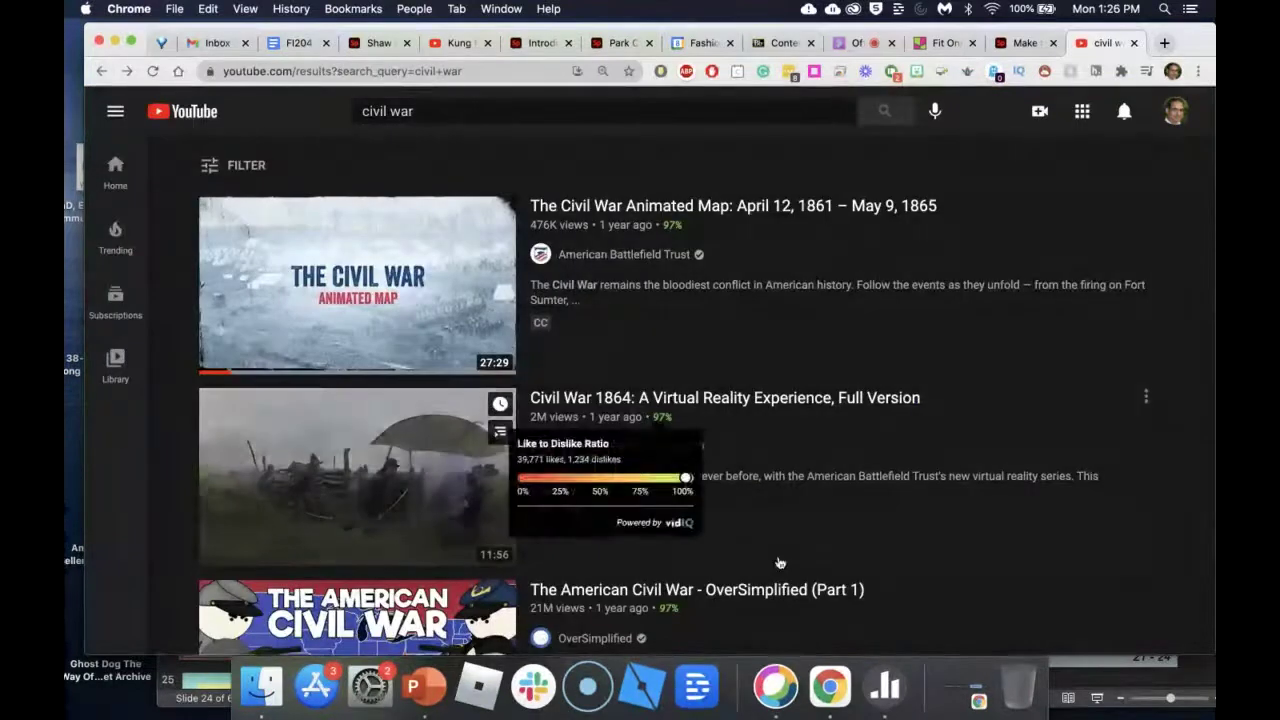
- Open The Civil War, Part I: Crash Course US History #20, pause it and copy its share link
scroll(777, 563, down, 4)
scroll(777, 563, down, 1)
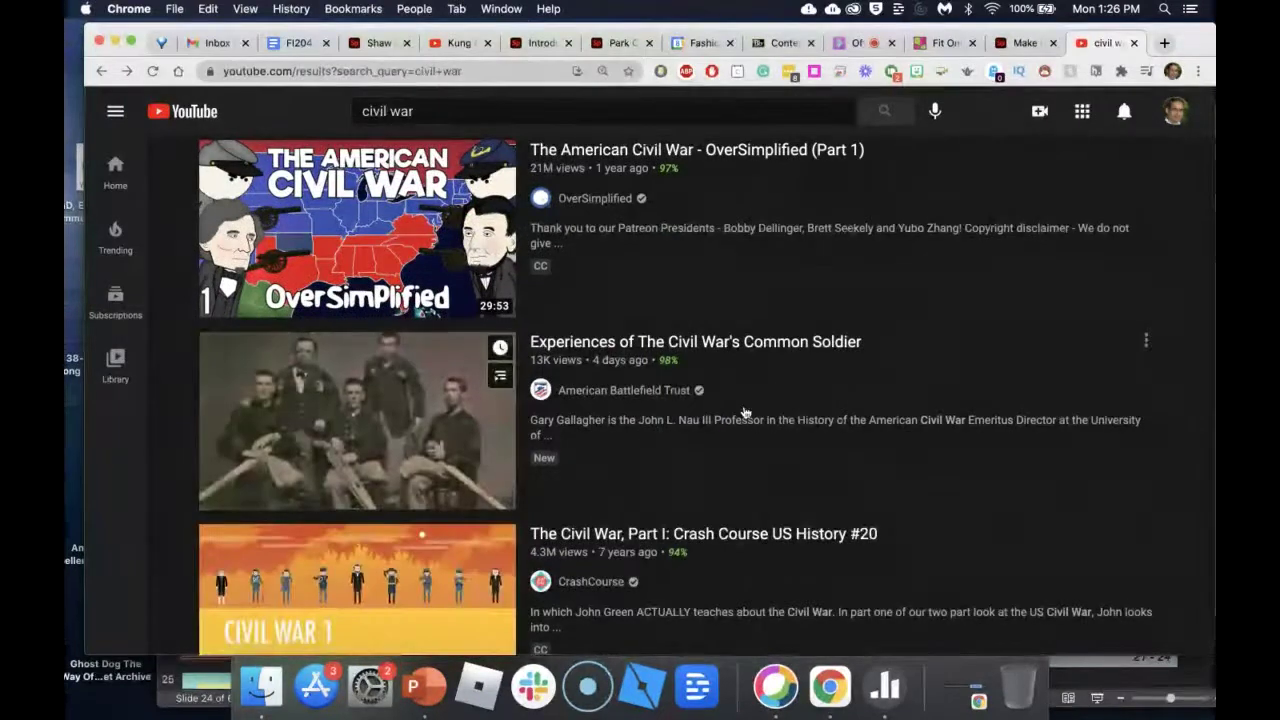
scroll(744, 420, down, 1)
click(745, 452)
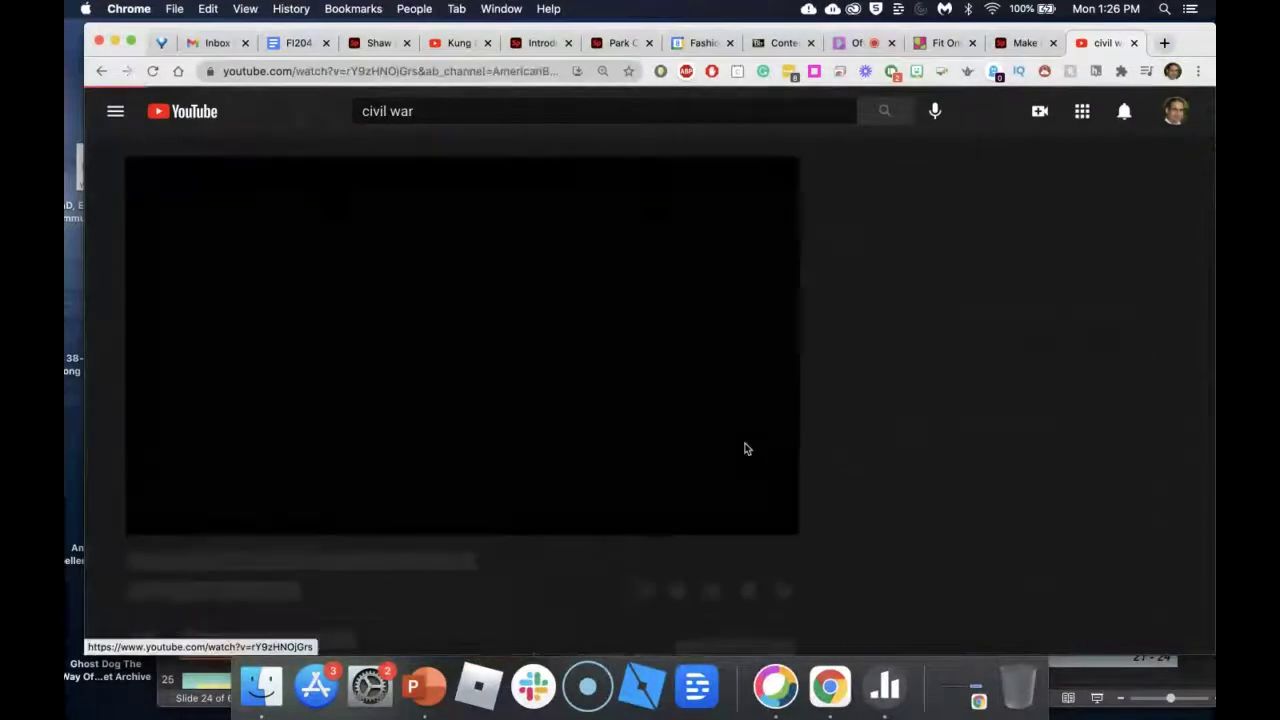
click(158, 517)
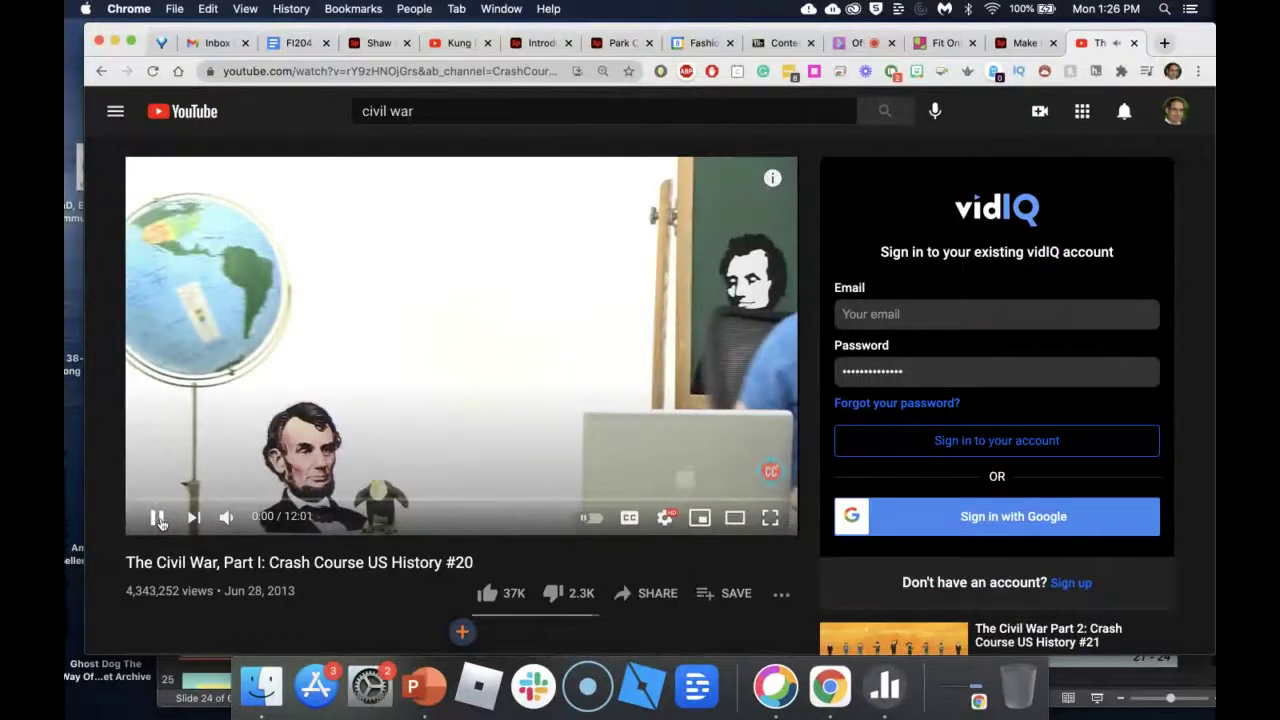
click(645, 593)
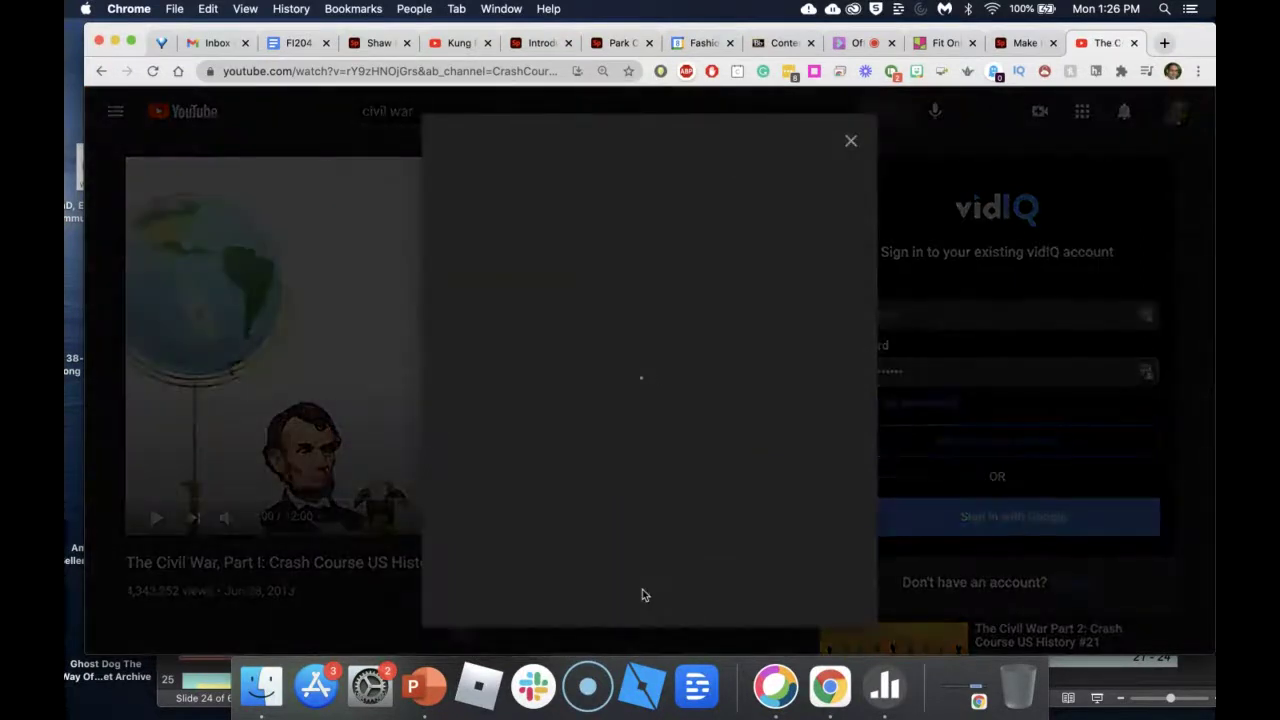
click(817, 404)
- Back in Adobe Spark, replace the embedded video's link with the copied Crash Course link and save it
click(1025, 42)
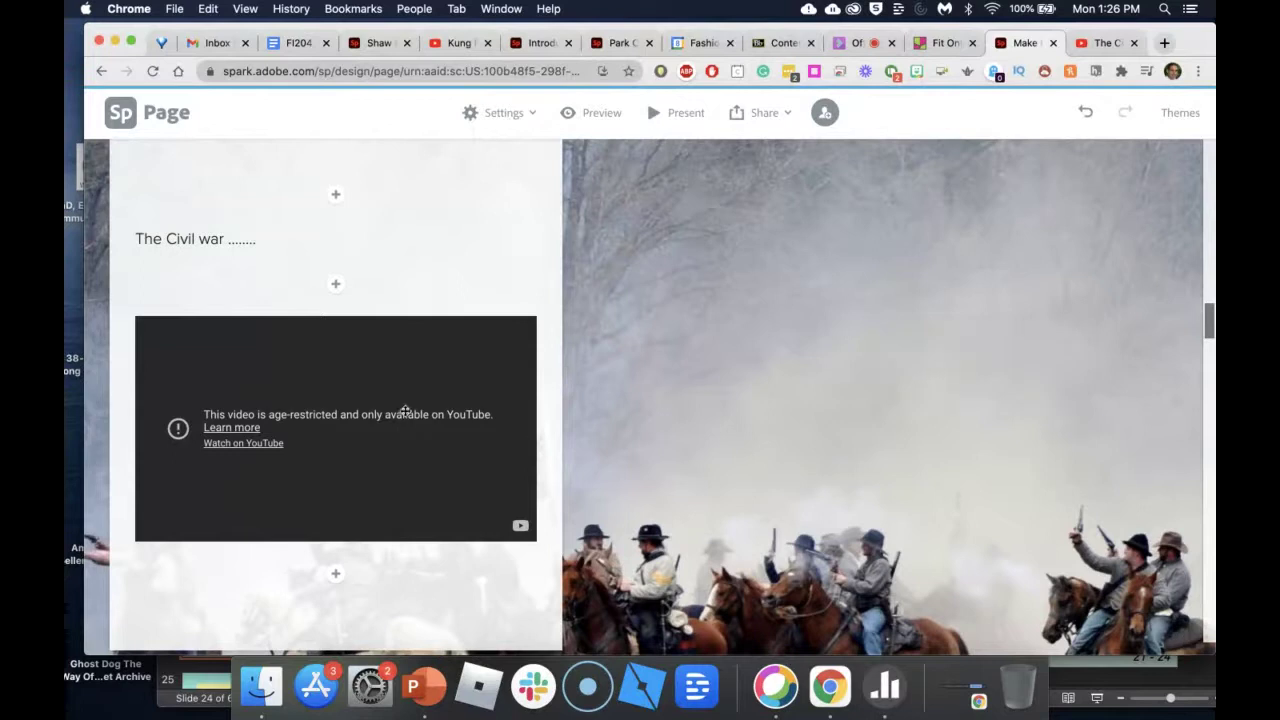
mouse_move(406, 414)
click(312, 328)
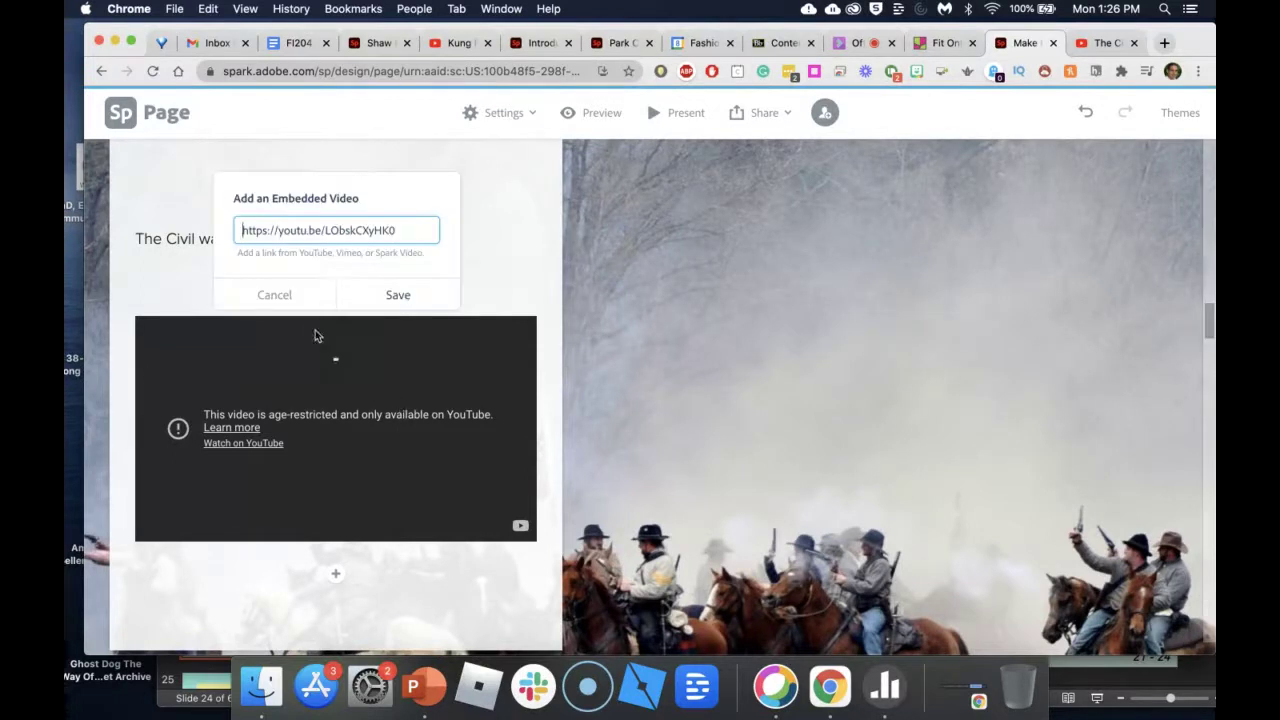
triple_click(310, 228)
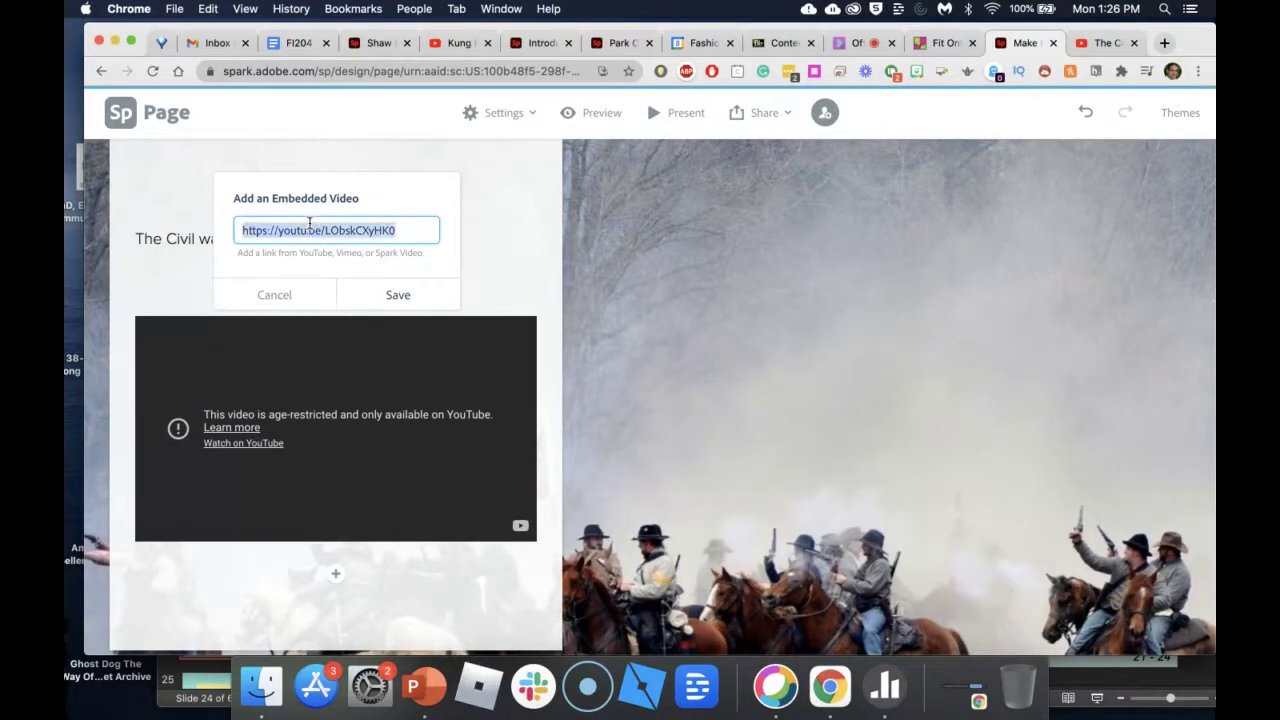
key(ctrl+v)
click(398, 295)
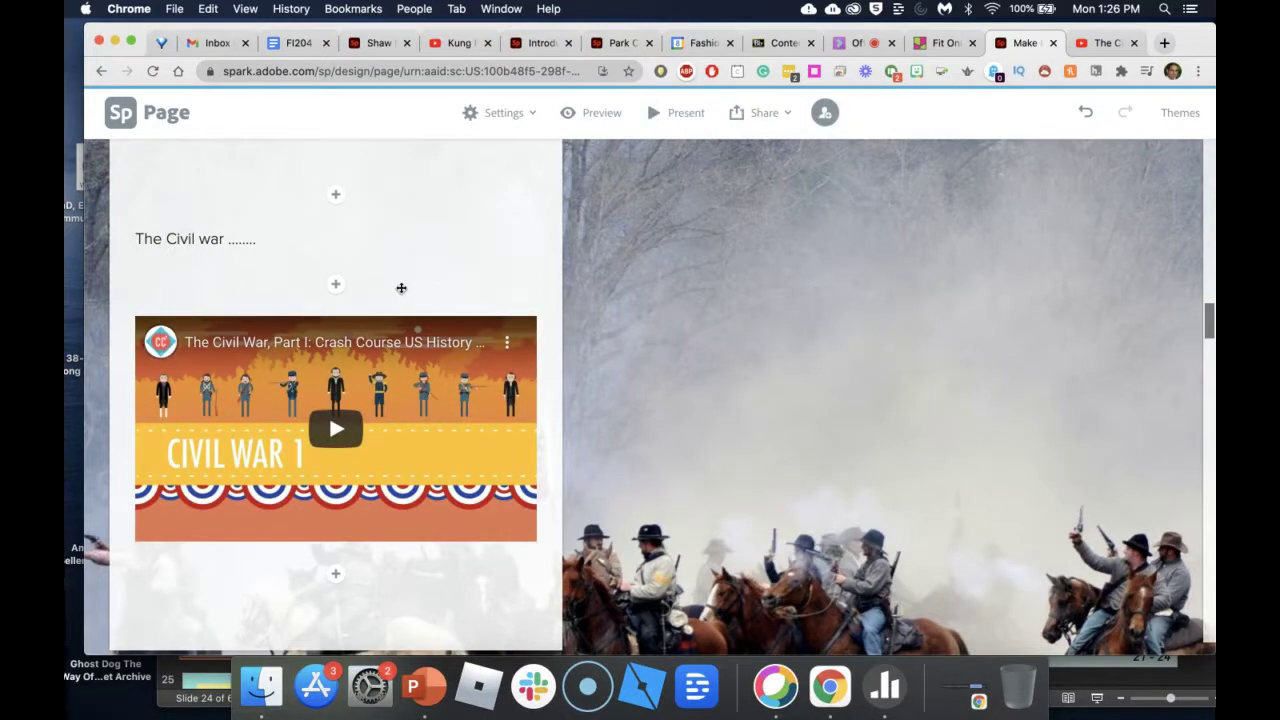
- Examine how the overlay panel with its text and video moves over the glideshow's cavalry and musket line photos
scroll(735, 359, up, 3)
scroll(735, 359, down, 4)
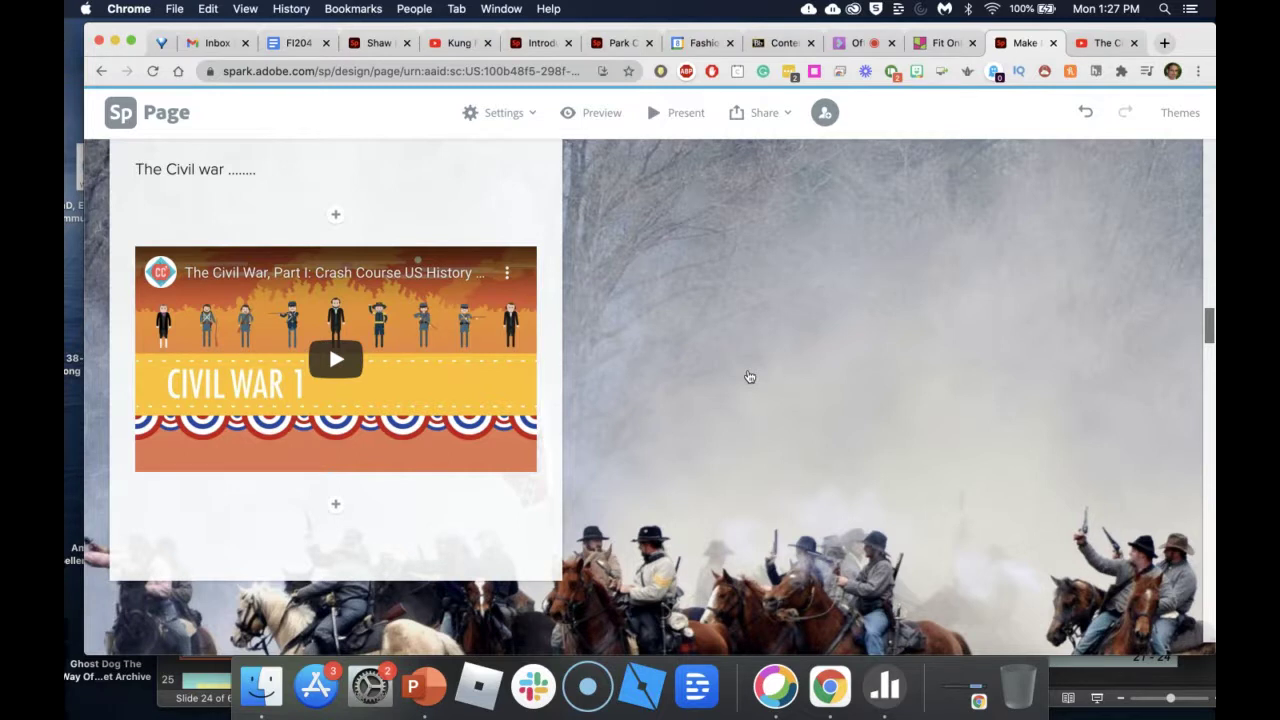
scroll(749, 376, down, 4)
scroll(749, 376, up, 2)
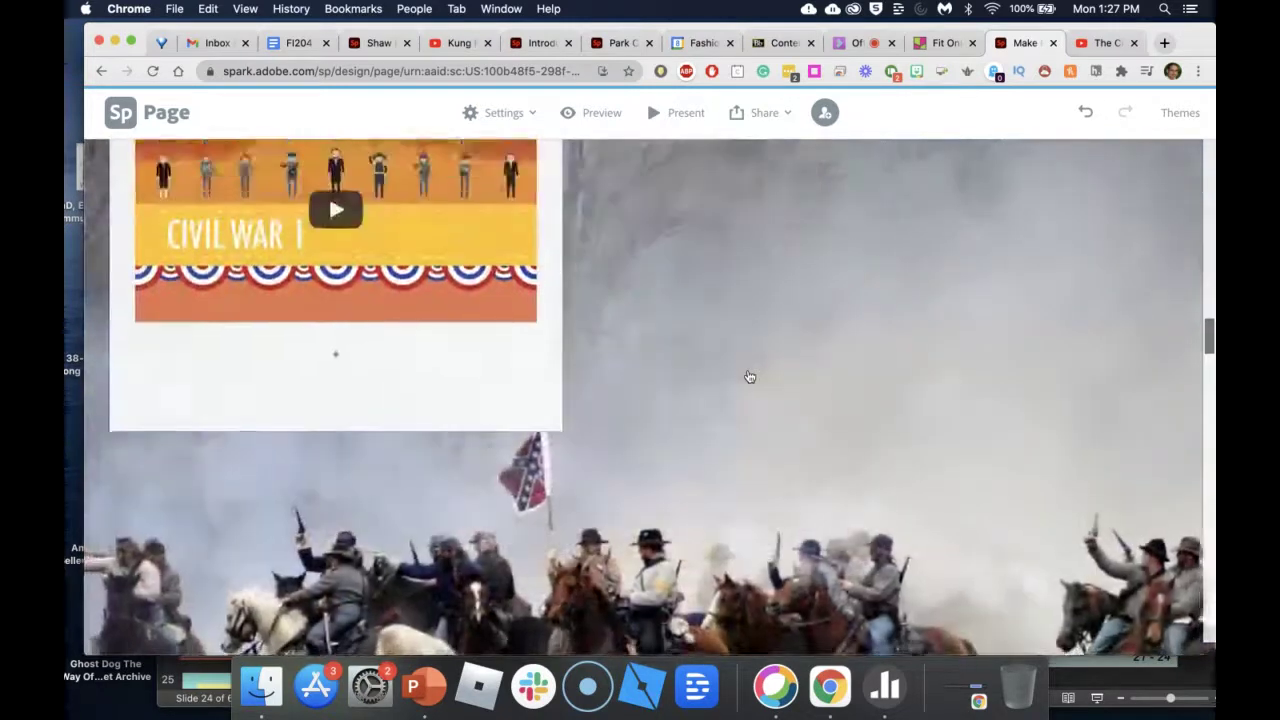
scroll(749, 376, up, 5)
scroll(749, 376, down, 3)
scroll(749, 376, down, 5)
scroll(749, 376, down, 1)
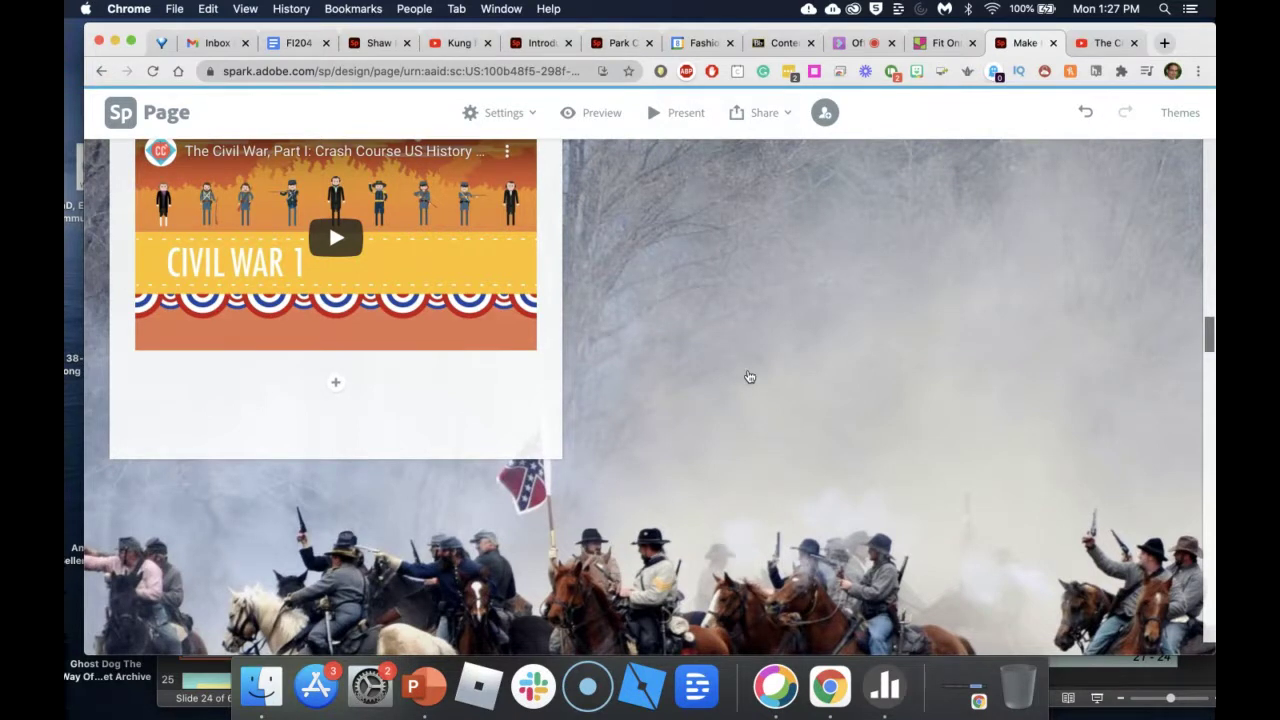
scroll(750, 377, down, 5)
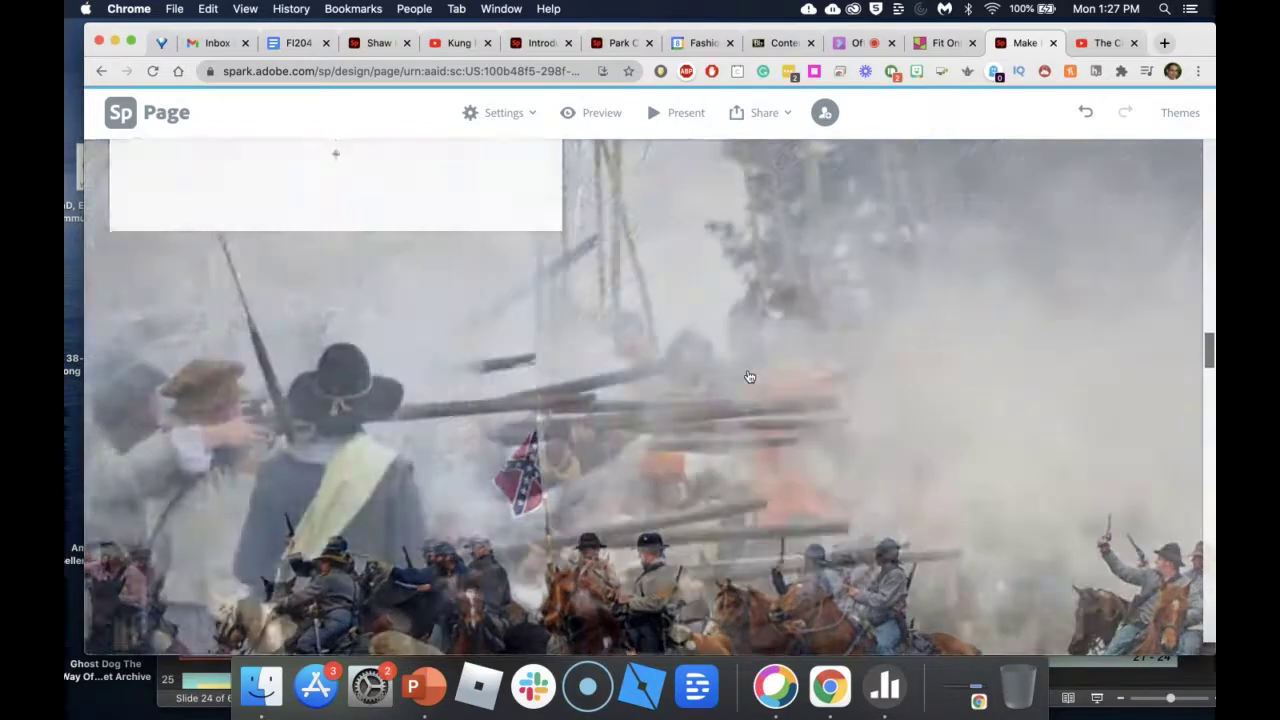
- Move the overlay panel to the centre of the glideshow's cavalry photo and check how it passes over the photos
scroll(750, 377, up, 10)
drag(366, 266, 720, 294)
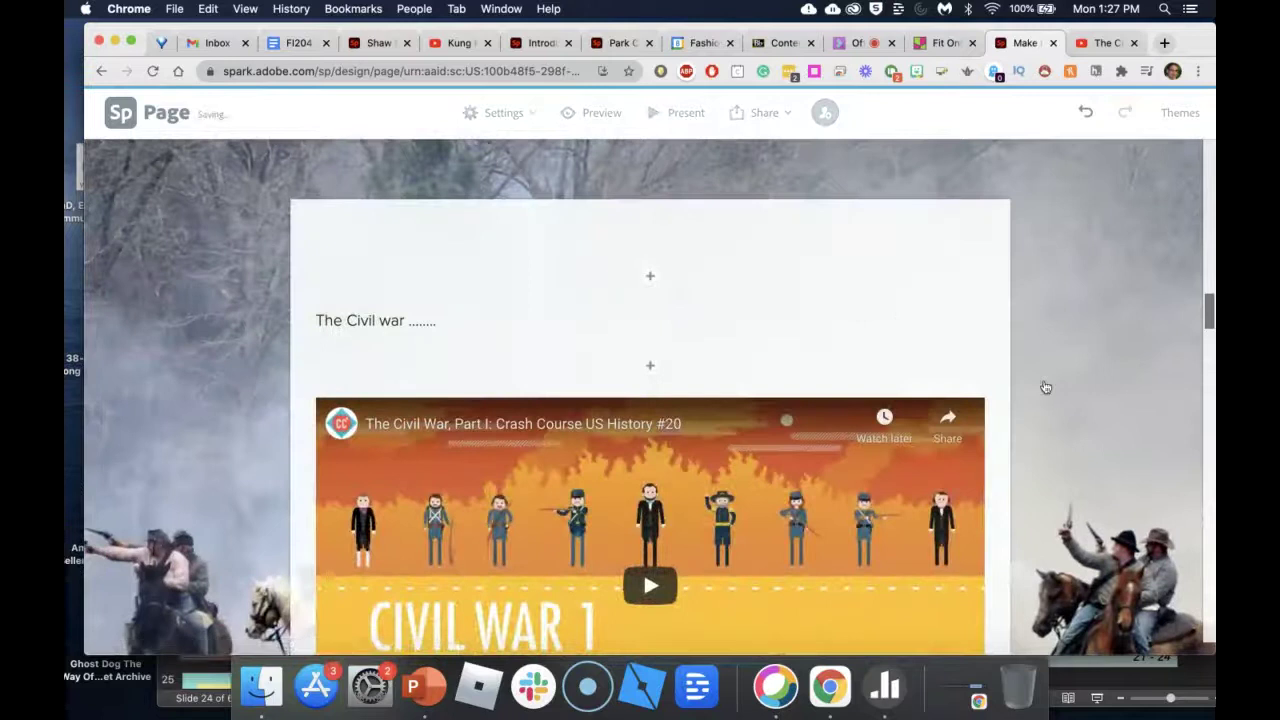
scroll(1045, 387, down, 8)
scroll(1045, 387, up, 8)
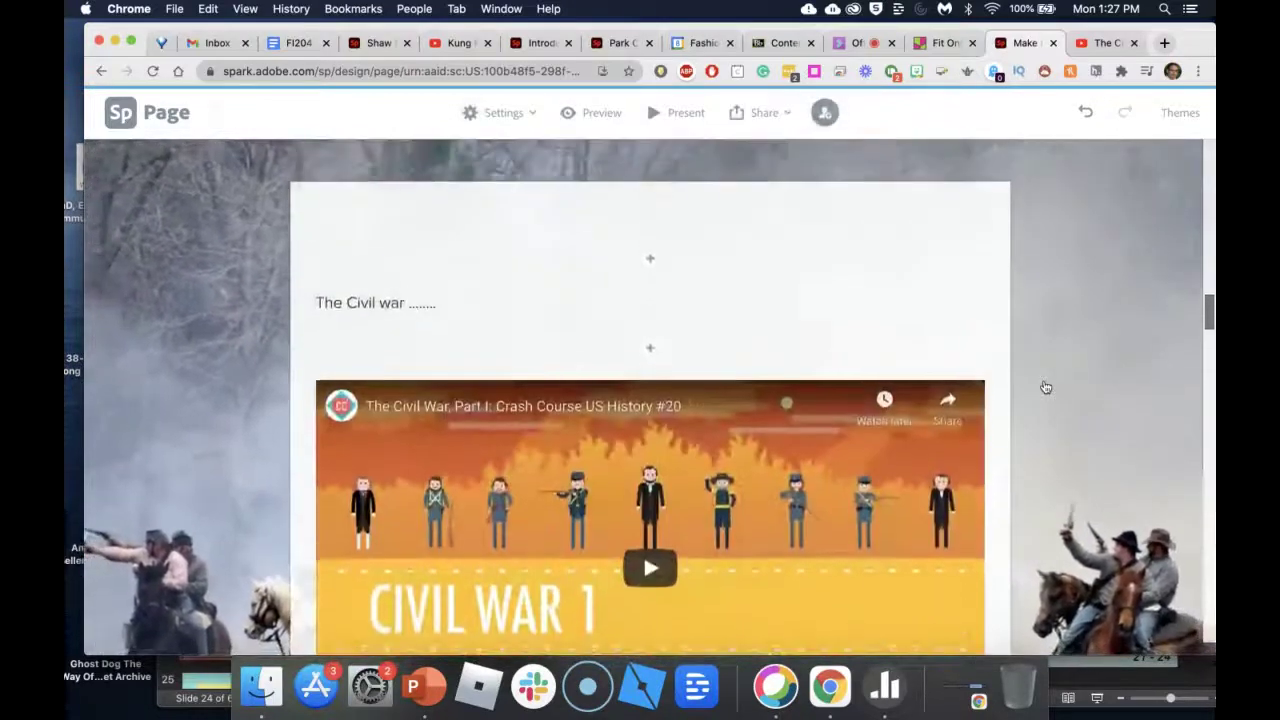
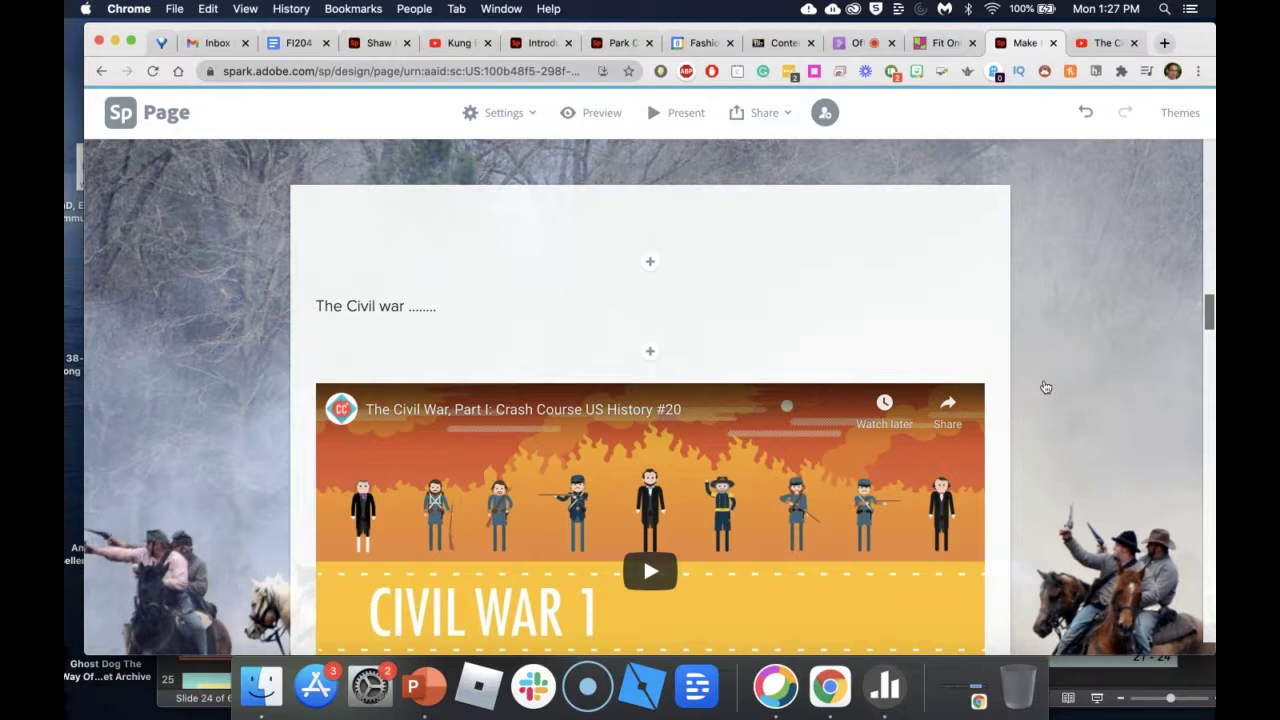
scroll(1045, 387, down, 10)
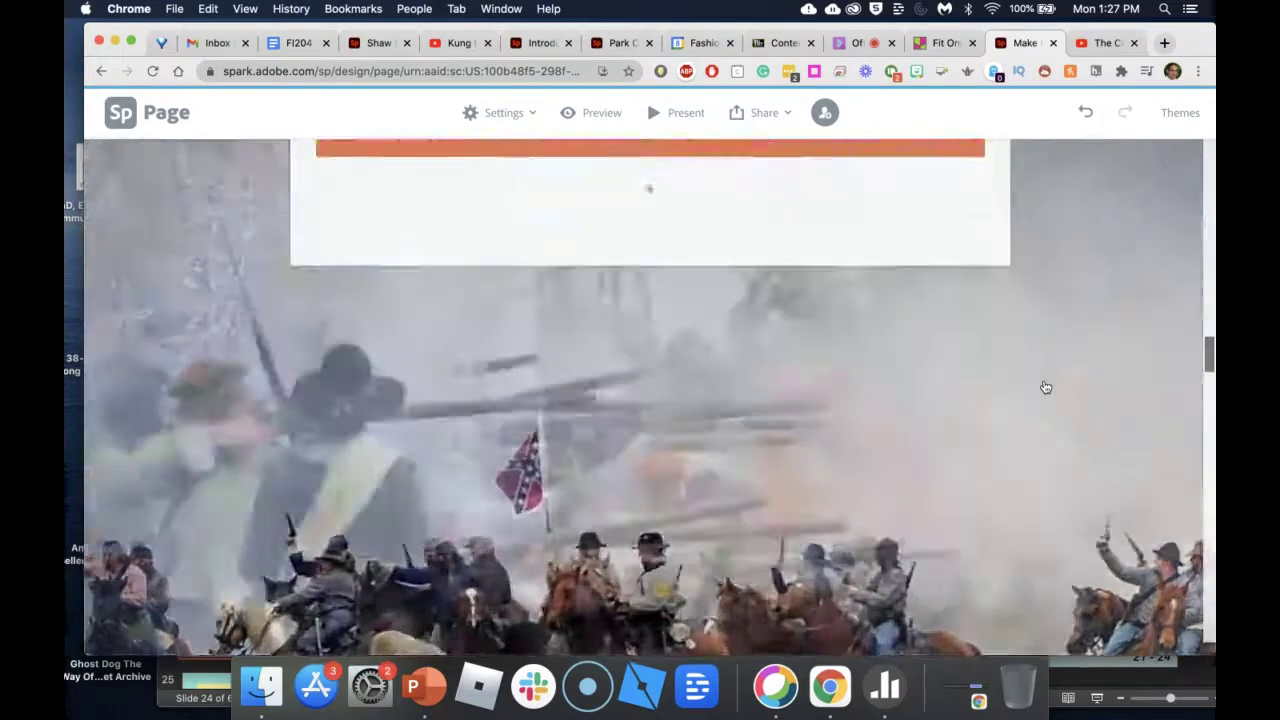
- Change the page's main title to "Unit 1: Civil War"
scroll(1039, 387, up, 5)
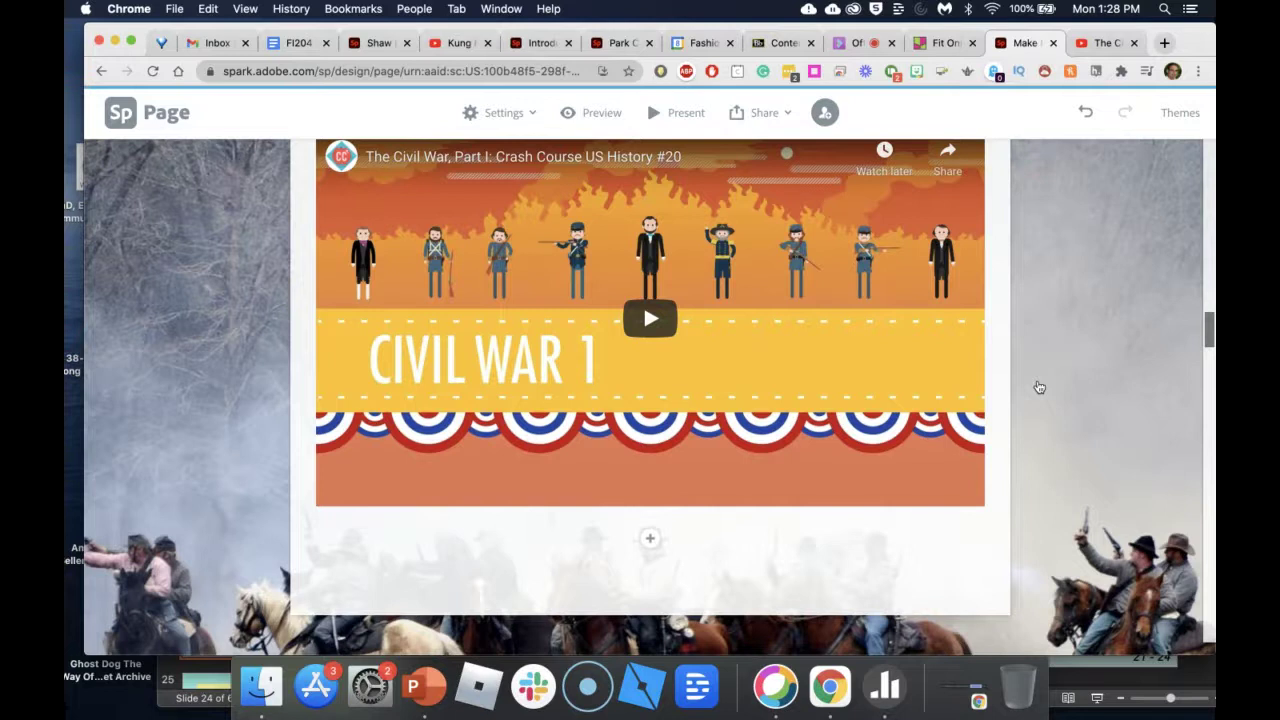
scroll(1039, 387, up, 10)
scroll(1039, 387, up, 15)
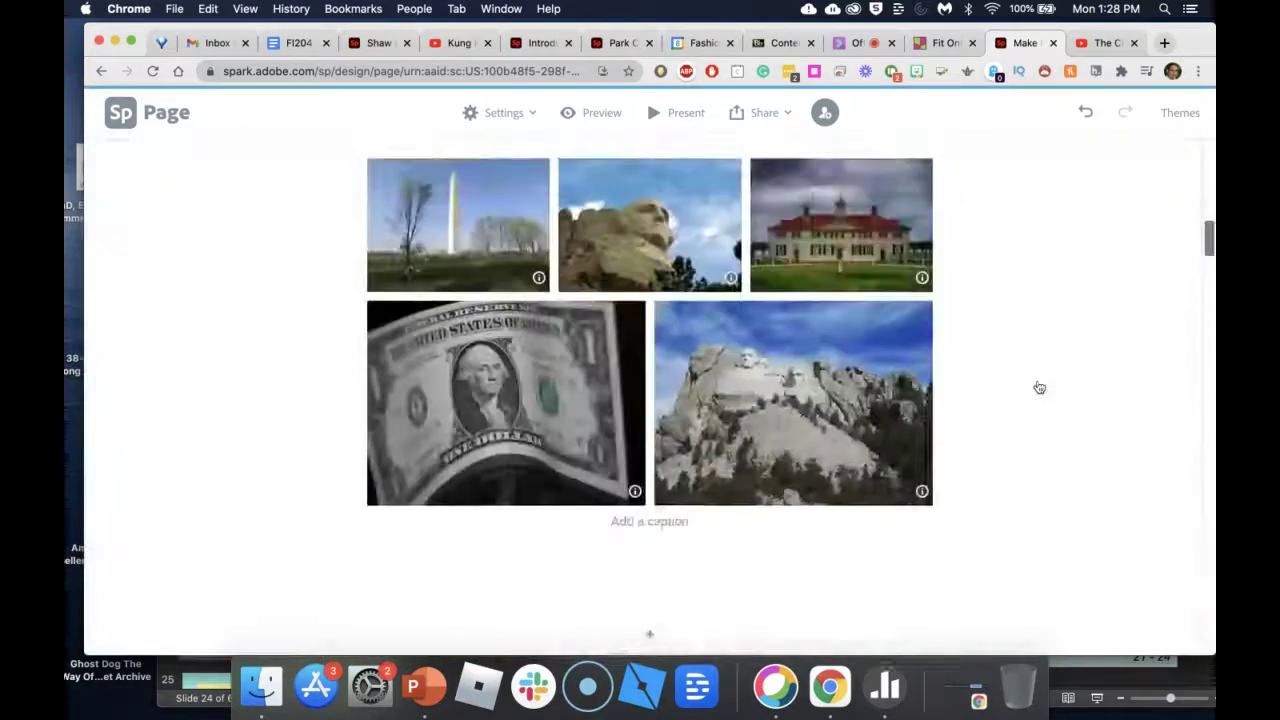
scroll(678, 338, up, 5)
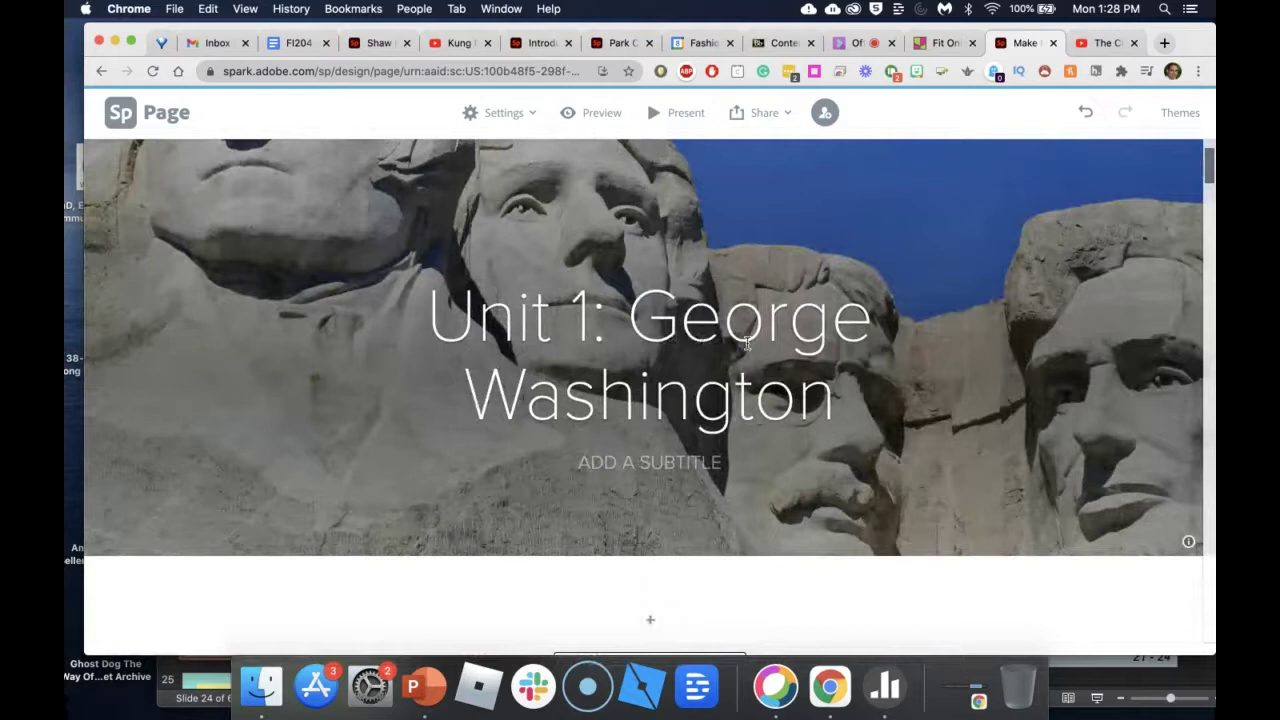
click(815, 392)
drag(815, 392, 645, 329)
text(C)
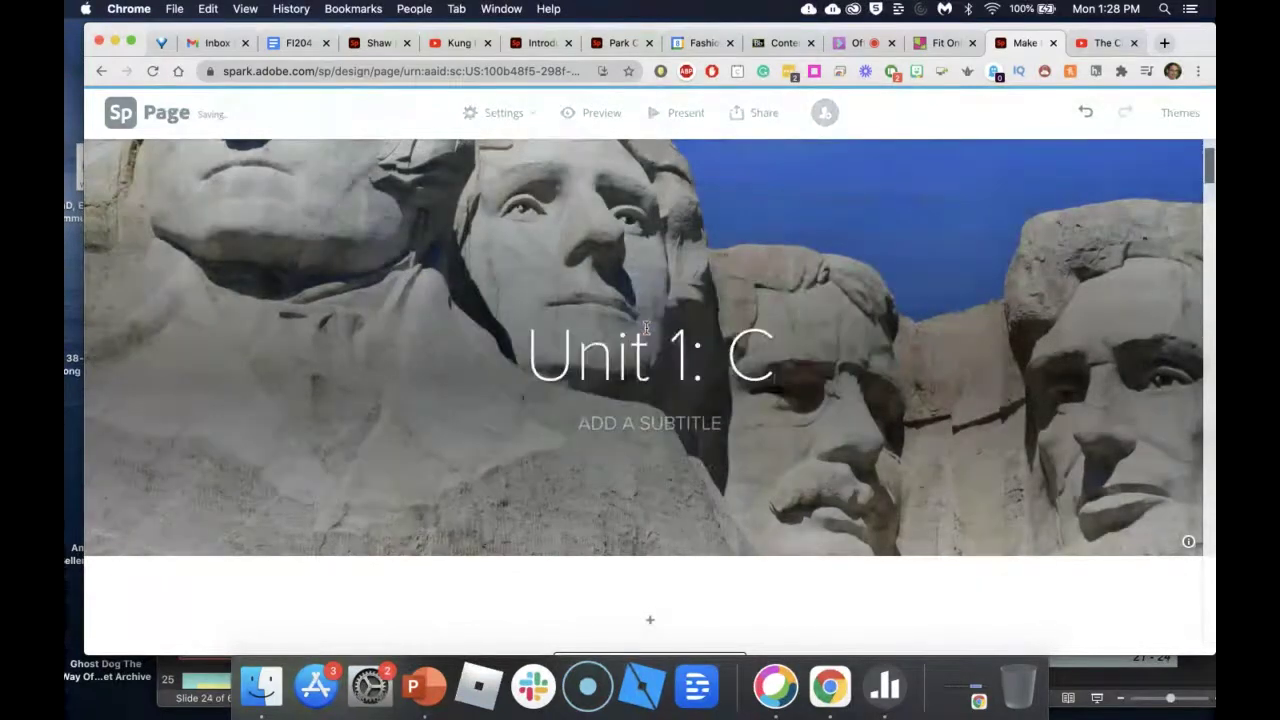
text(ivil)
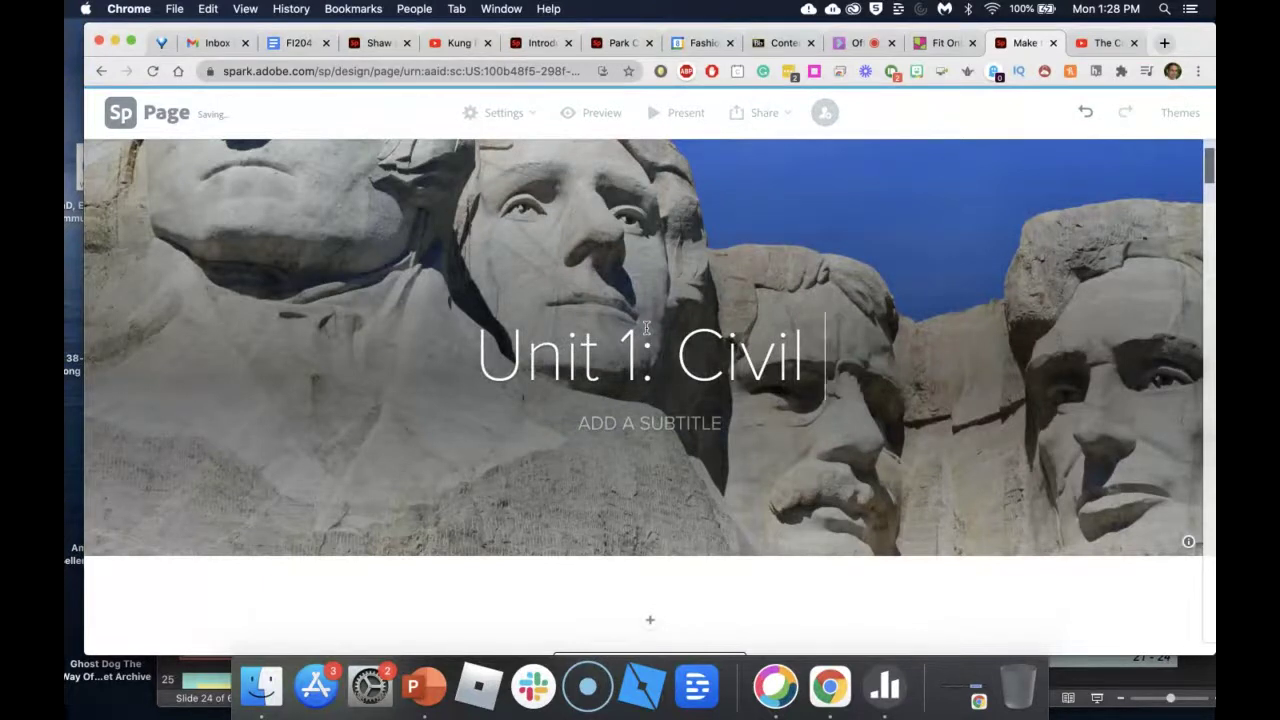
text( War)
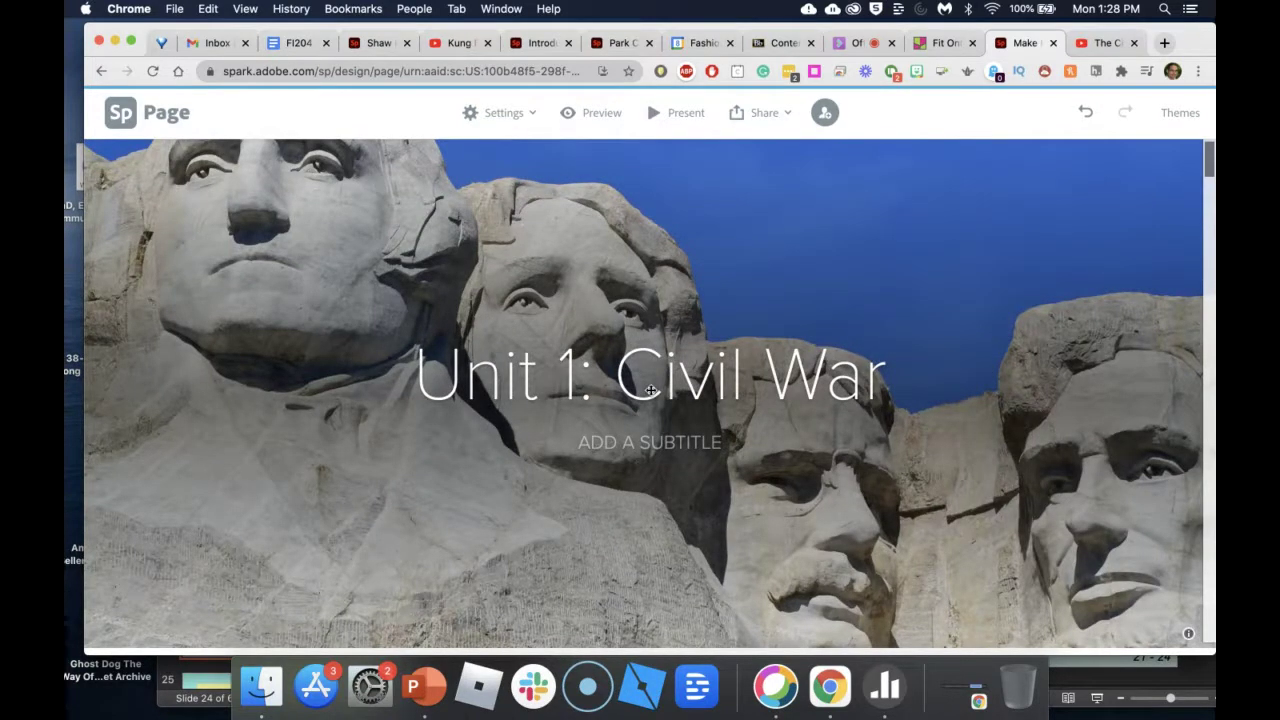
- Review the page from the title through the image grid and all glideshow photos, including the empty overlay panels
scroll(650, 390, down, 3)
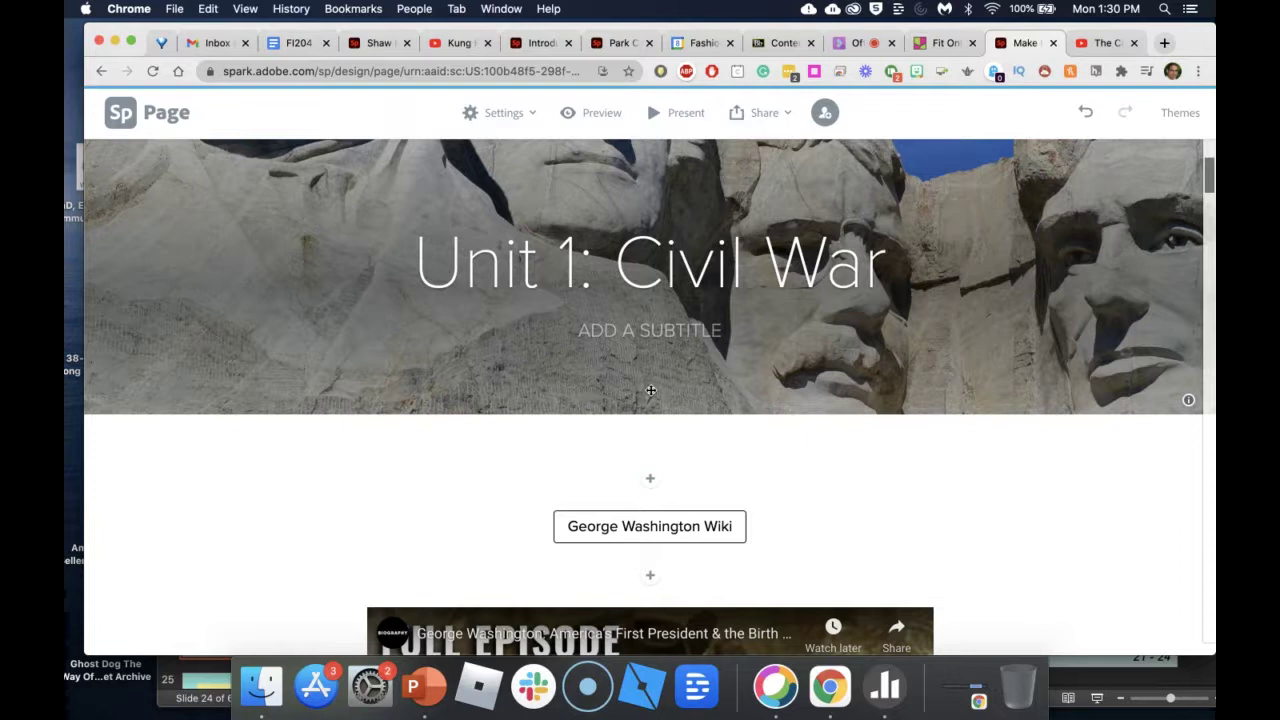
scroll(650, 390, down, 10)
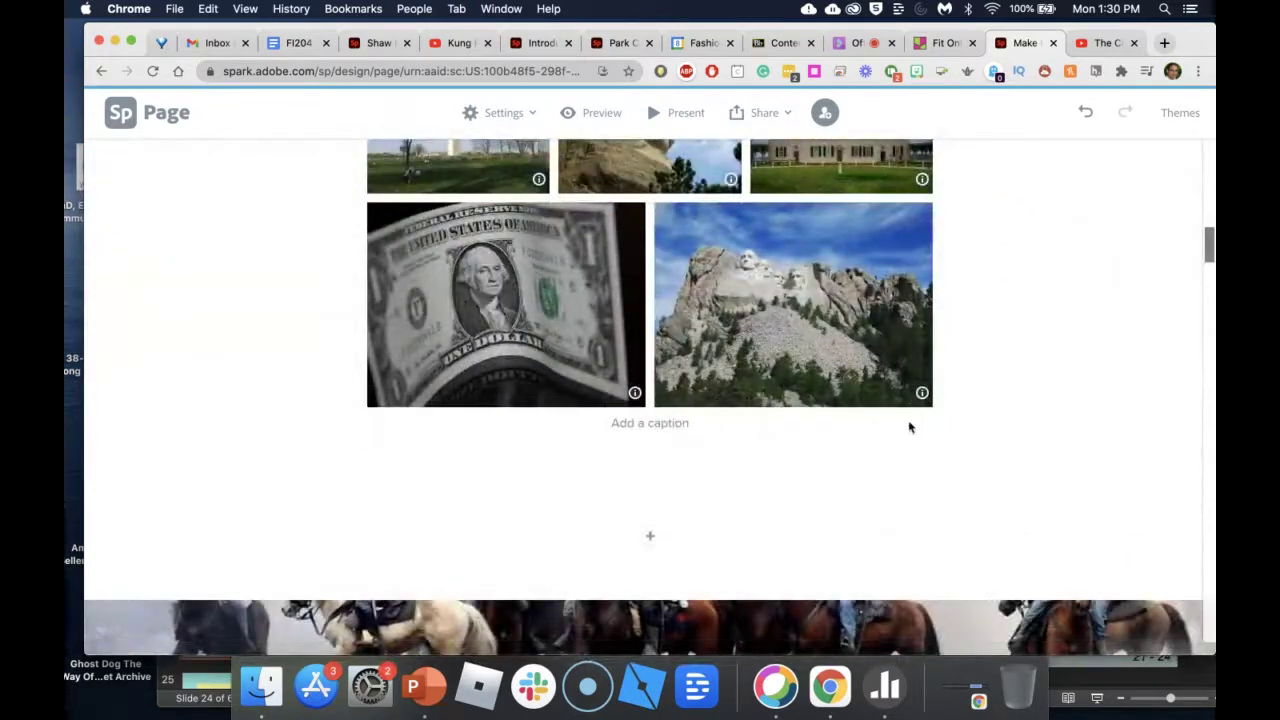
scroll(908, 425, down, 10)
scroll(910, 427, down, 3)
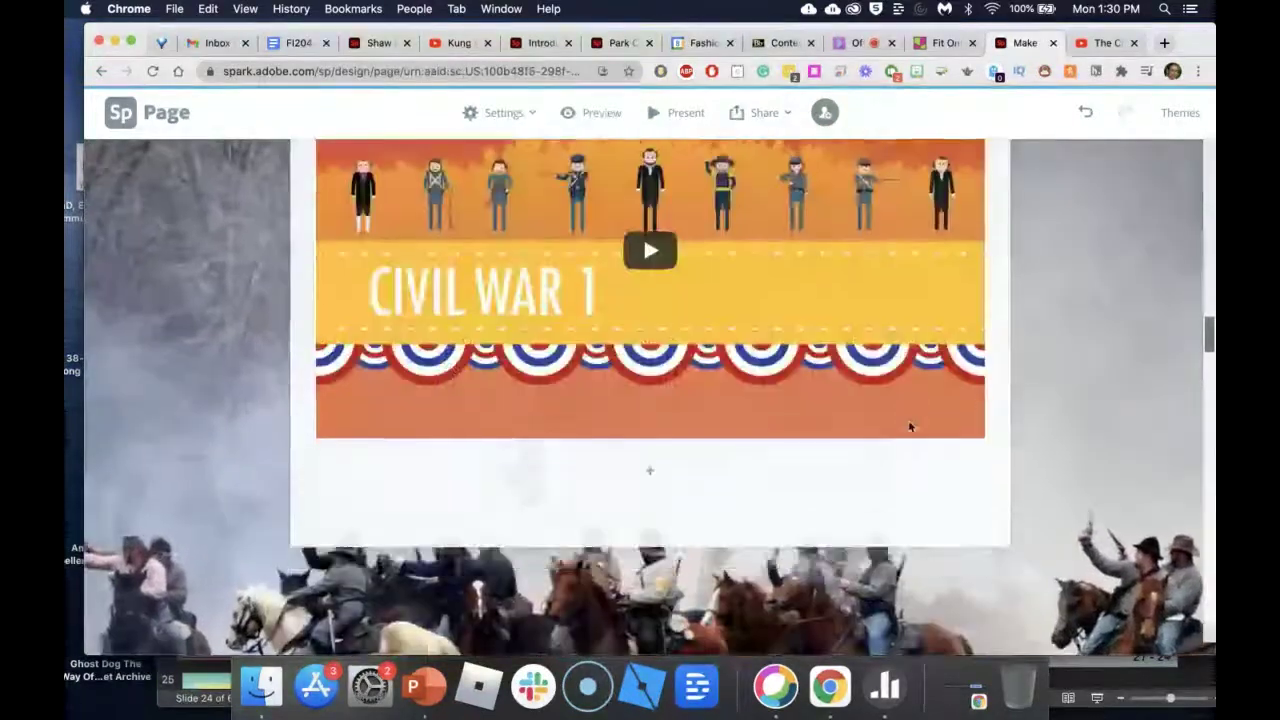
scroll(908, 426, up, 1)
scroll(908, 426, down, 5)
scroll(908, 427, down, 5)
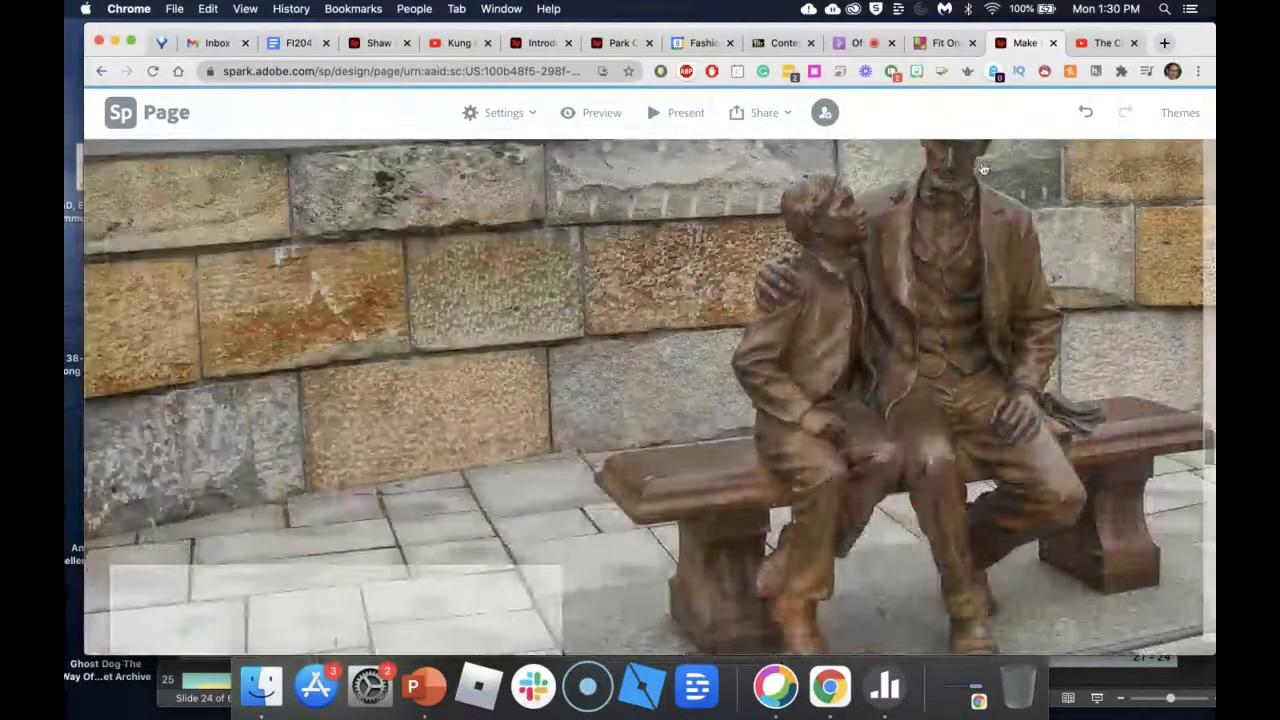
scroll(983, 305, down, 6)
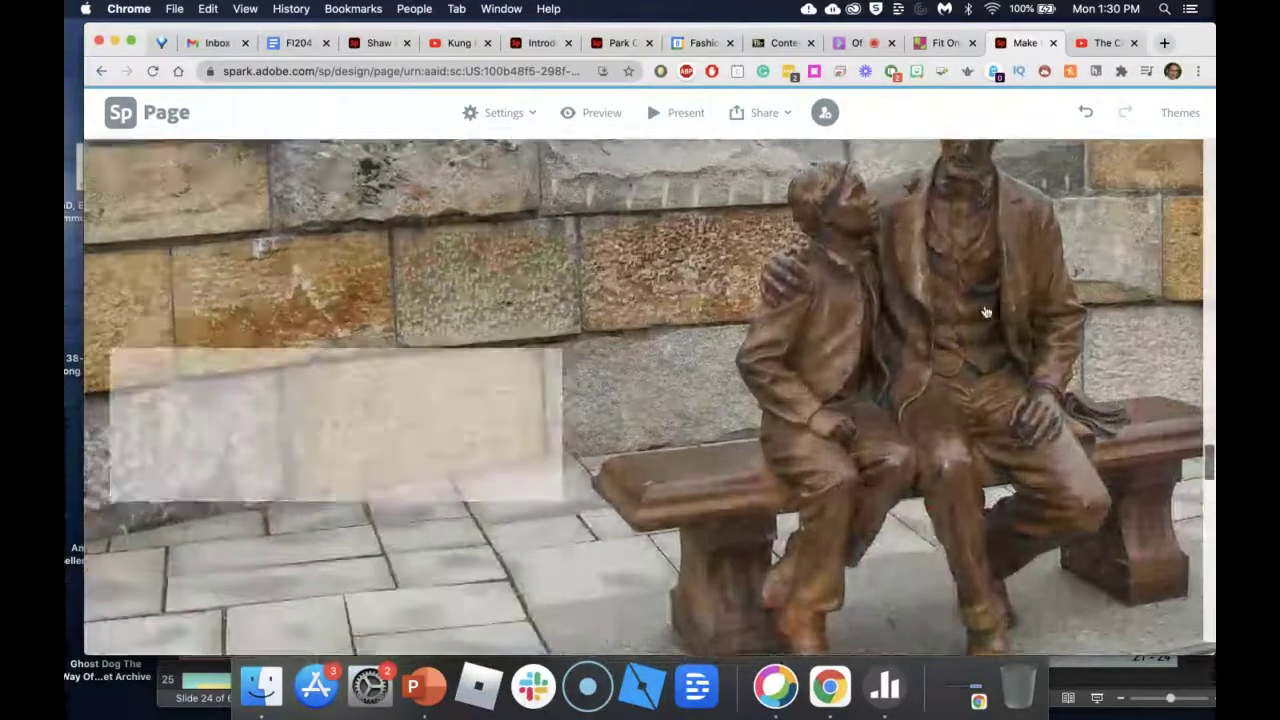
scroll(985, 312, down, 2)
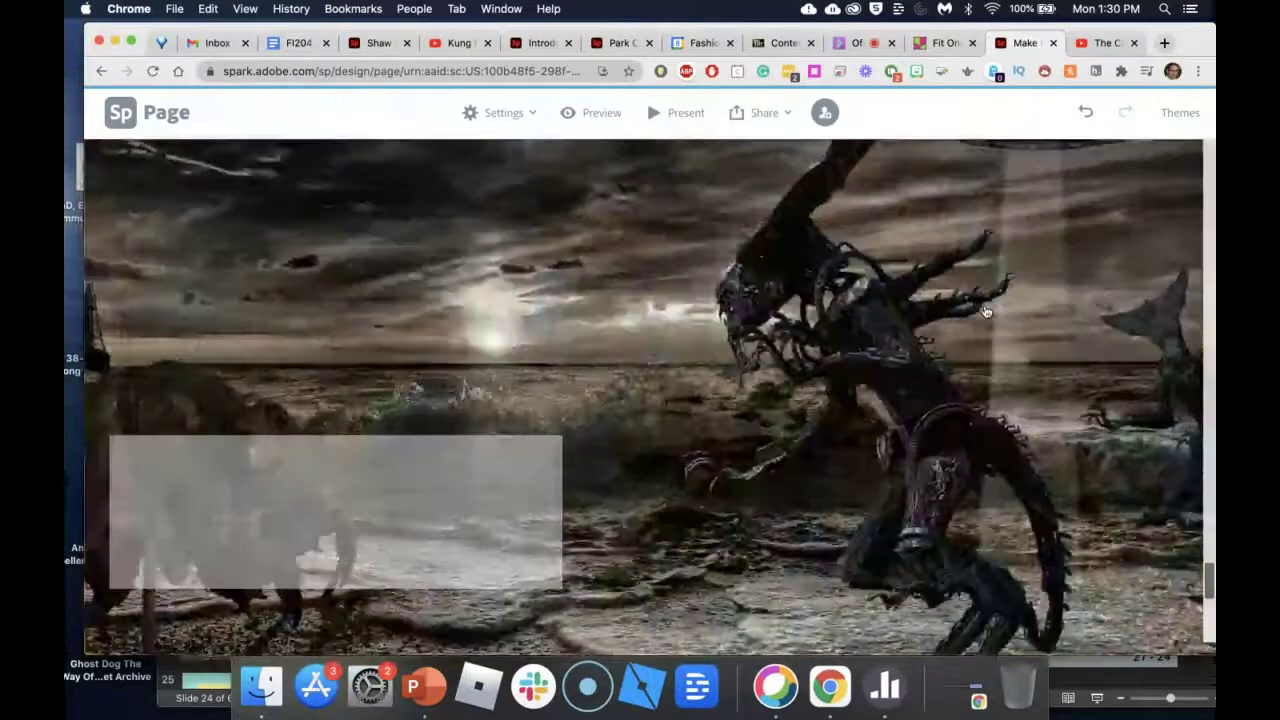
scroll(985, 312, up, 4)
scroll(985, 312, up, 6)
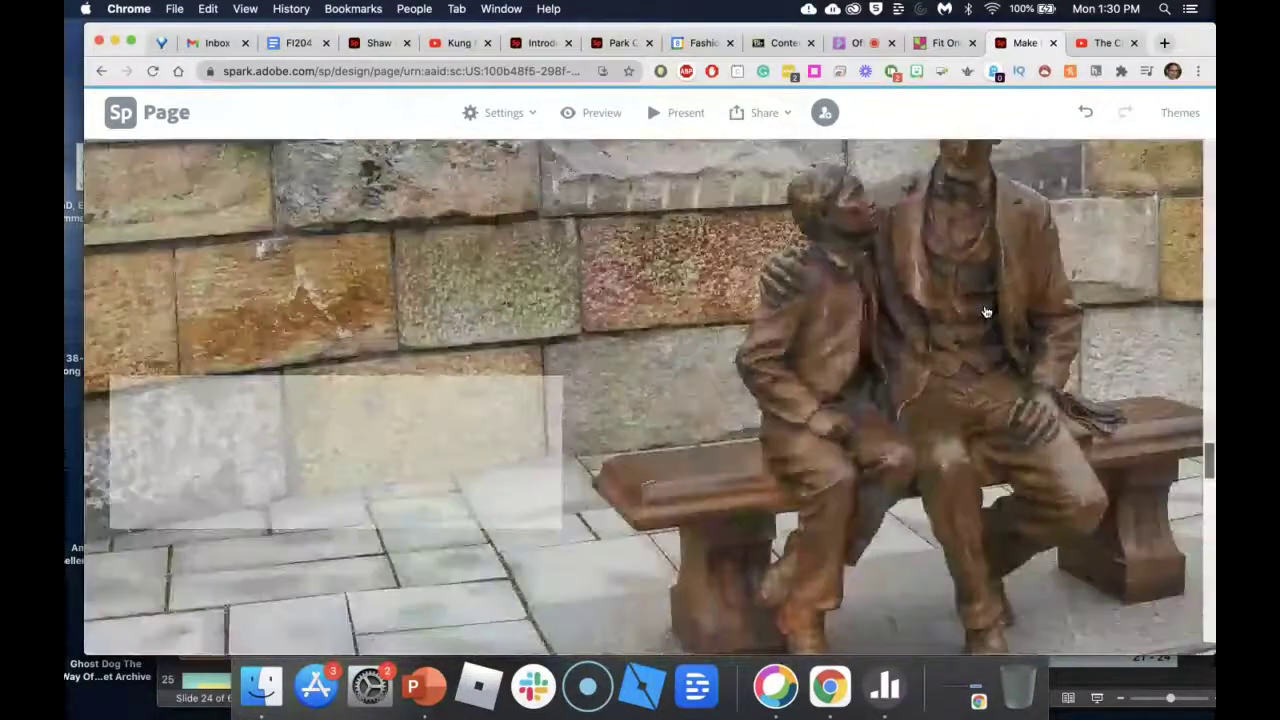
- Examine how the Civil War text and video panel passes over the cavalry photo before the musket line photo
scroll(985, 312, up, 4)
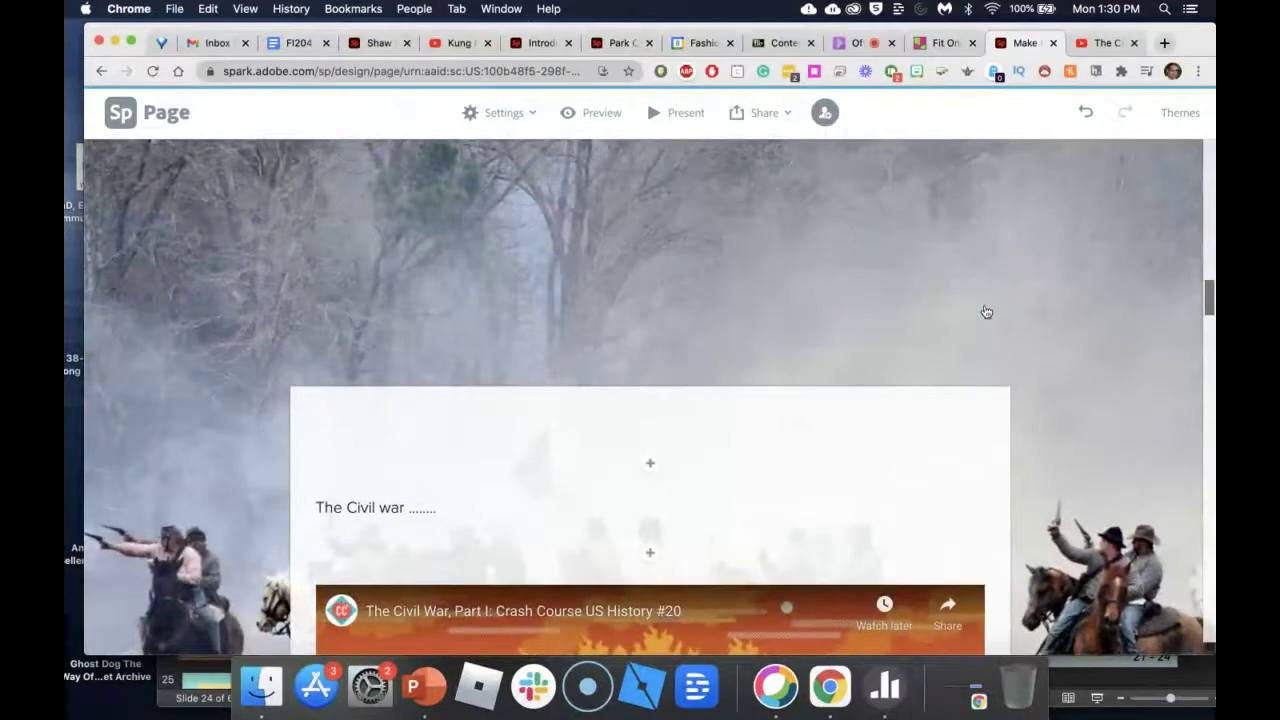
scroll(985, 312, up, 2)
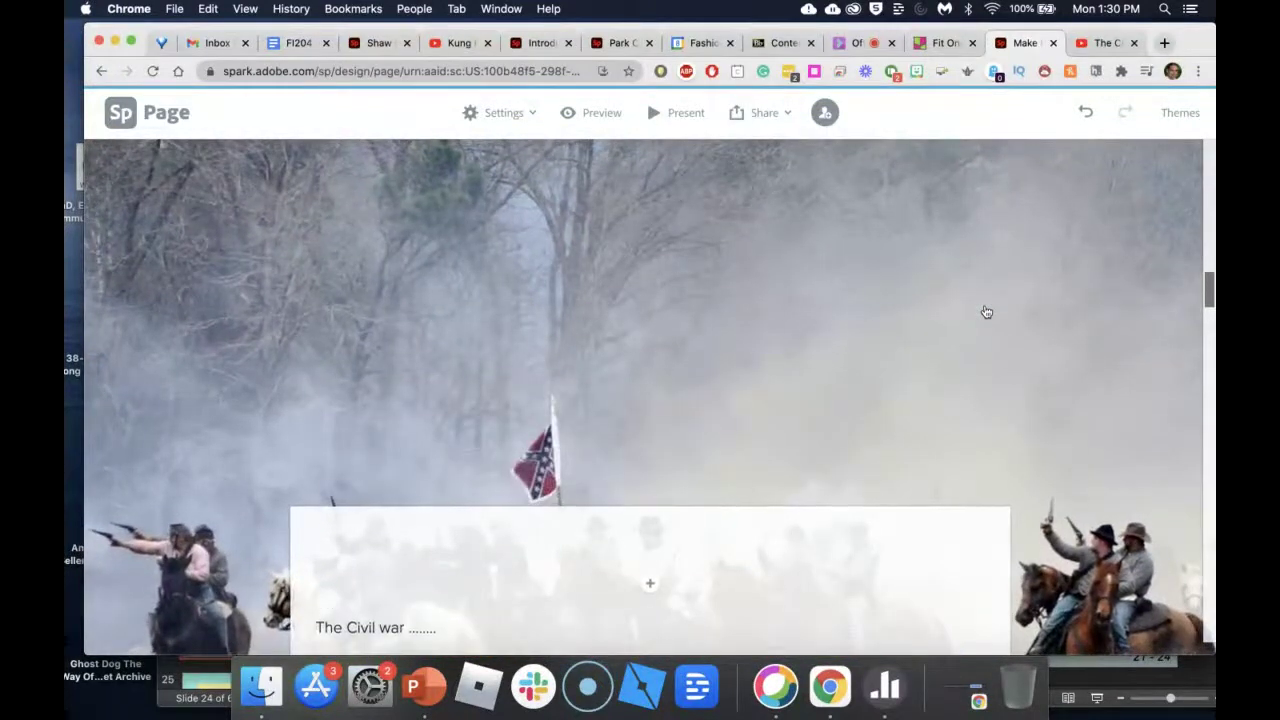
scroll(985, 312, down, 12)
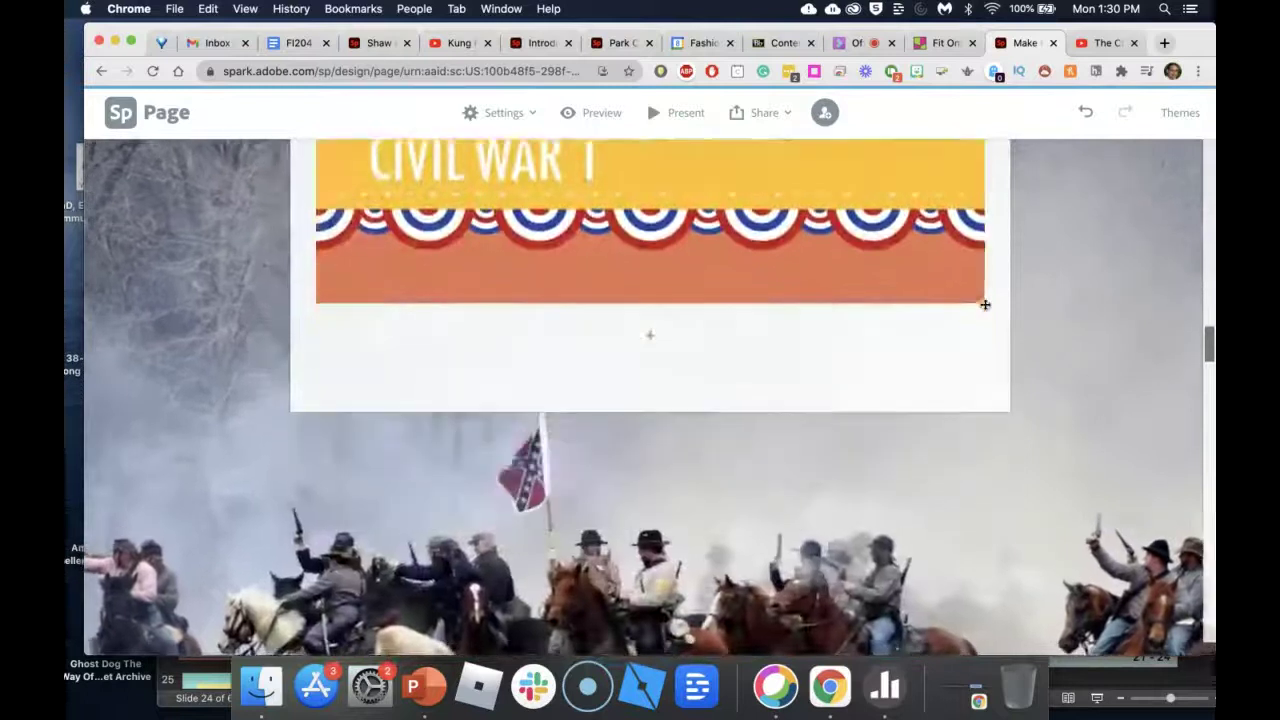
scroll(985, 304, down, 3)
scroll(985, 304, up, 8)
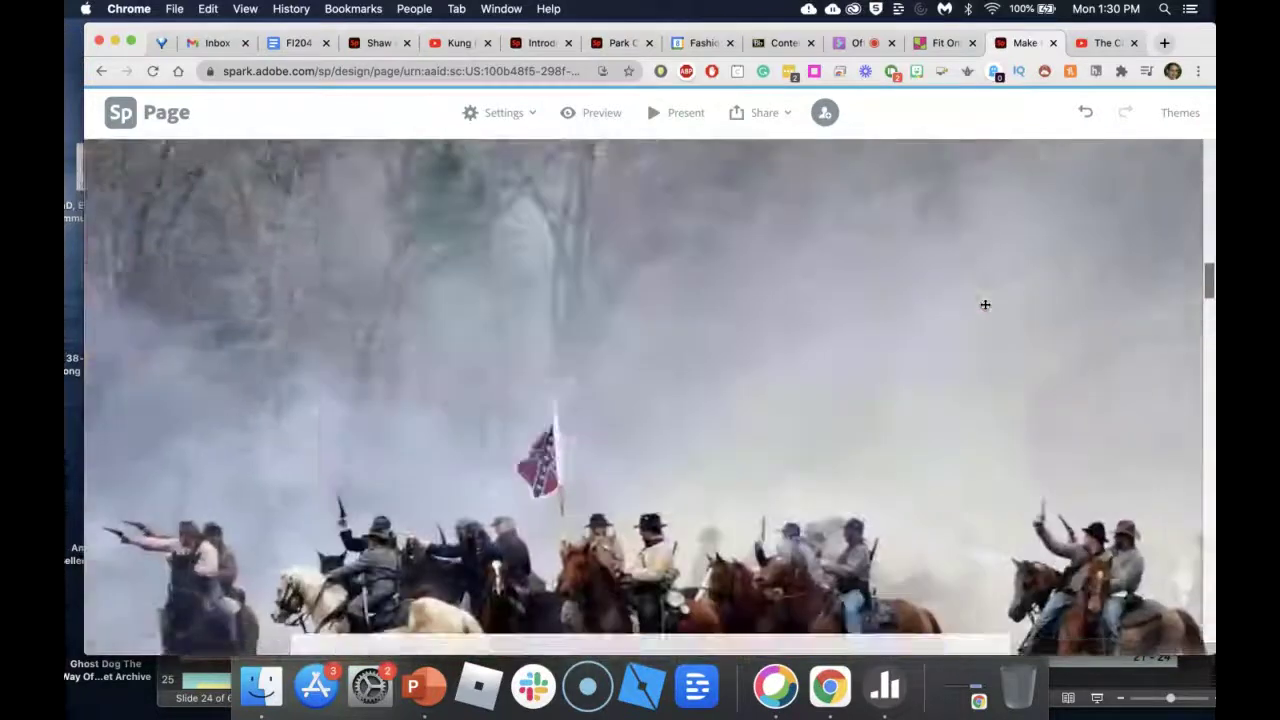
scroll(985, 304, up, 4)
scroll(985, 304, down, 4)
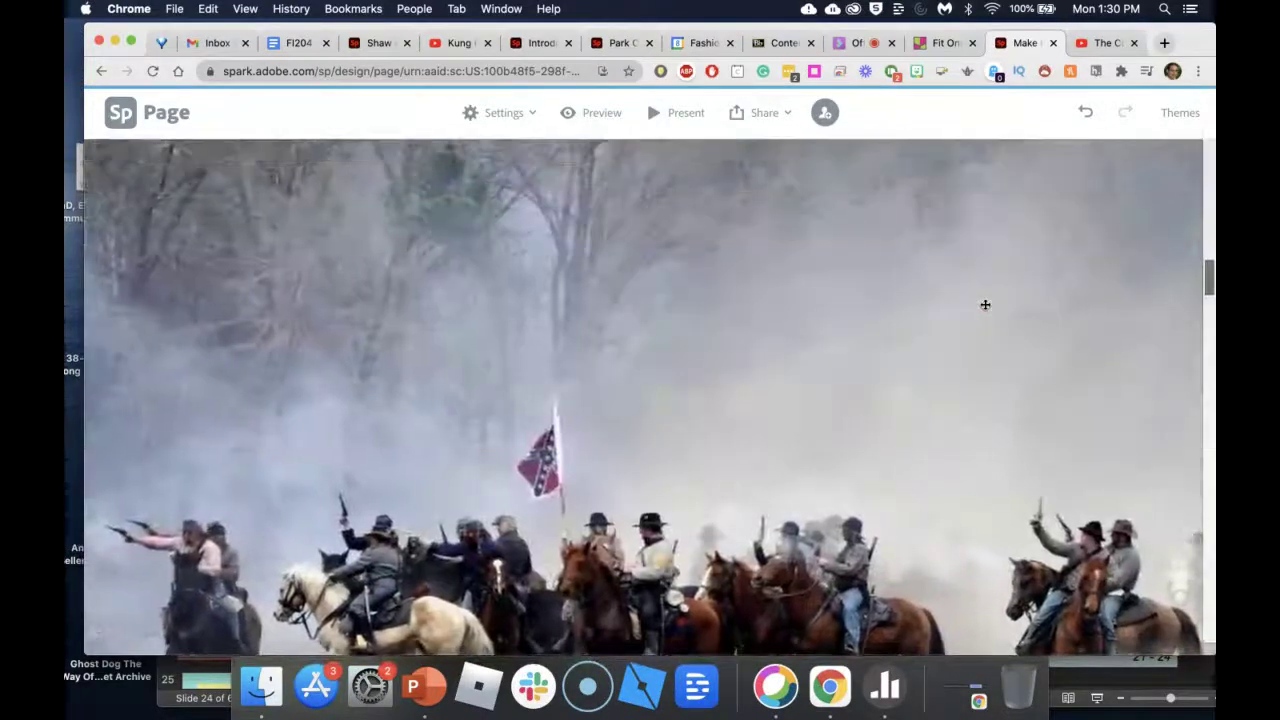
scroll(985, 304, down, 3)
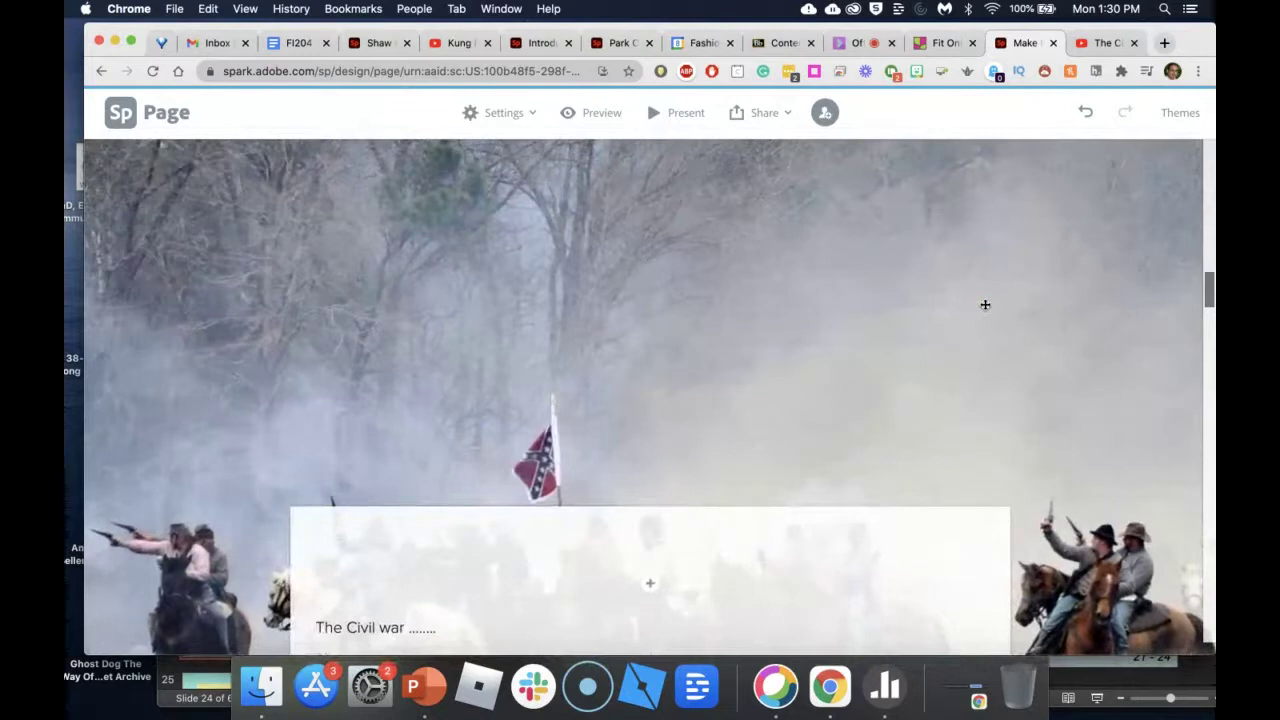
scroll(985, 304, down, 10)
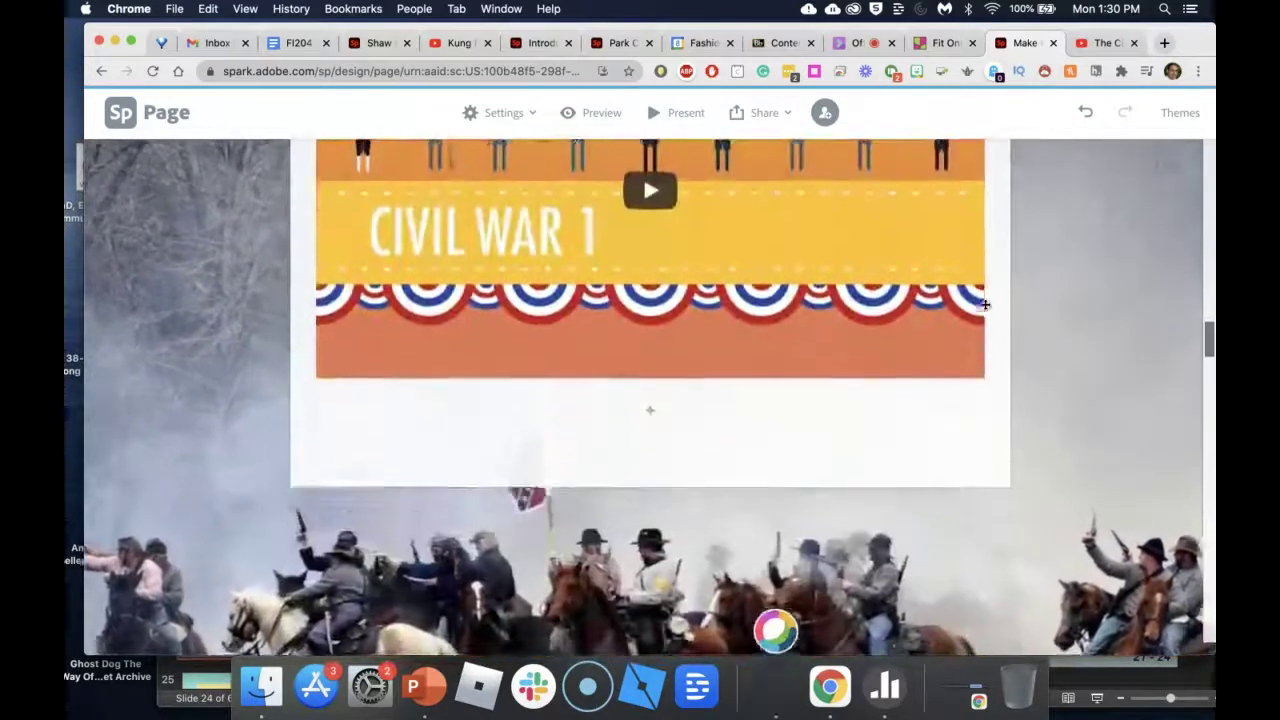
scroll(985, 304, down, 6)
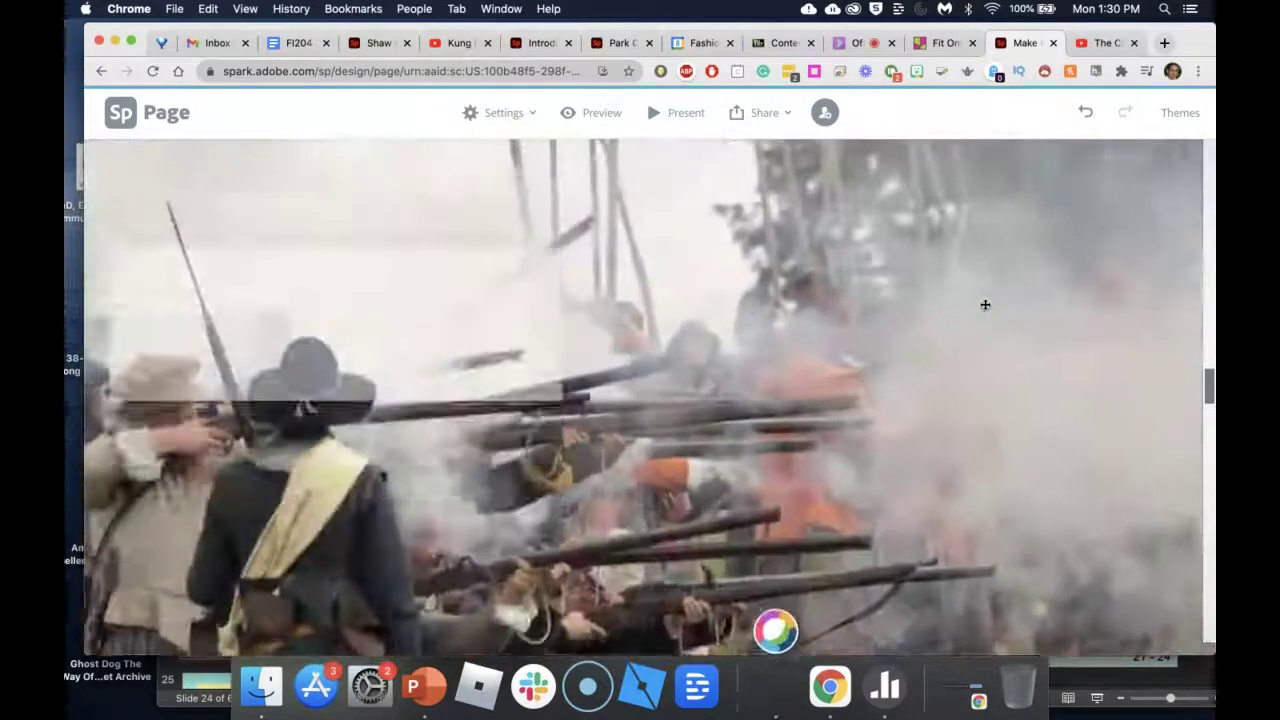
- Check the remaining battle and bench statue photos, and show which content types the statue photo's empty panel can hold
scroll(985, 304, down, 5)
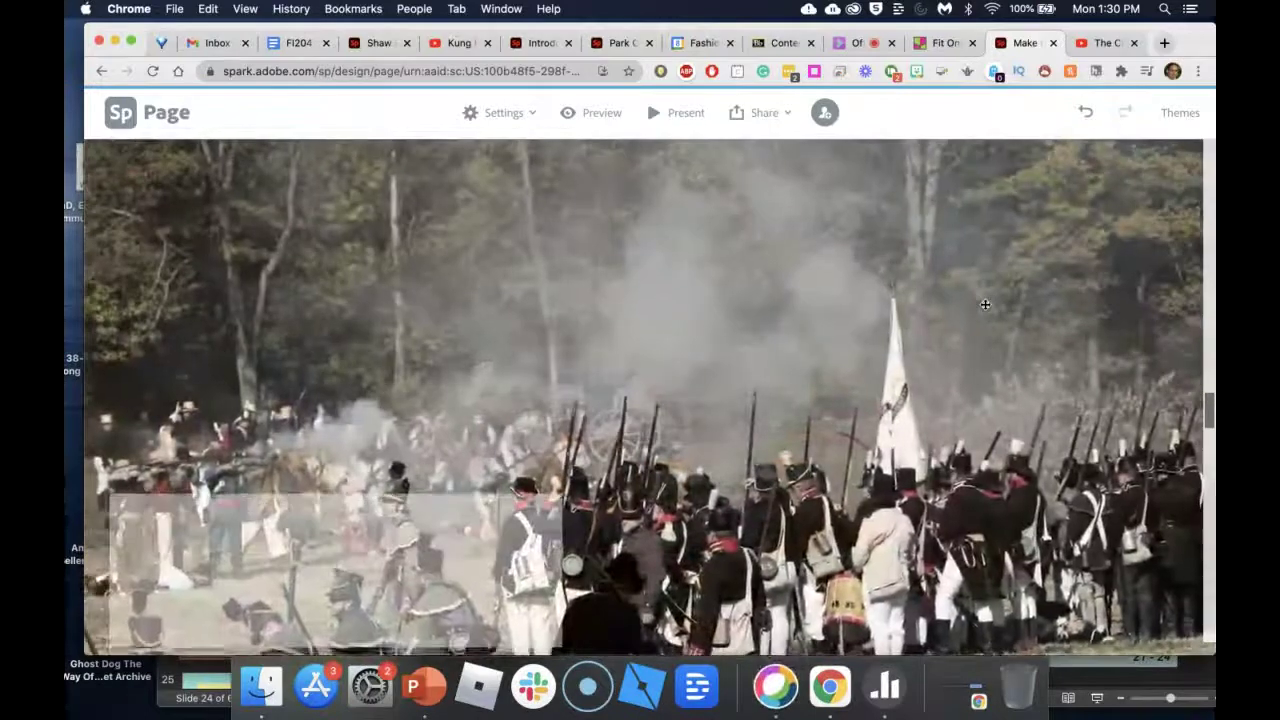
scroll(985, 304, down, 2)
scroll(985, 304, down, 3)
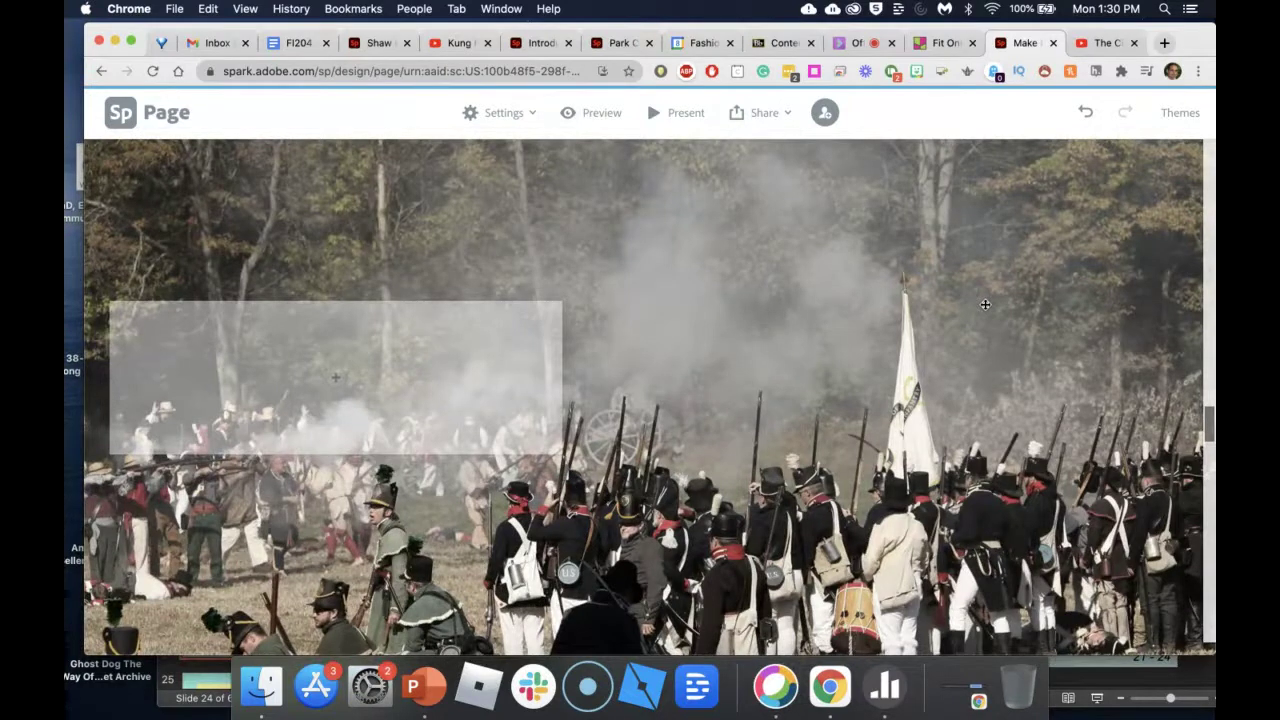
scroll(985, 304, down, 5)
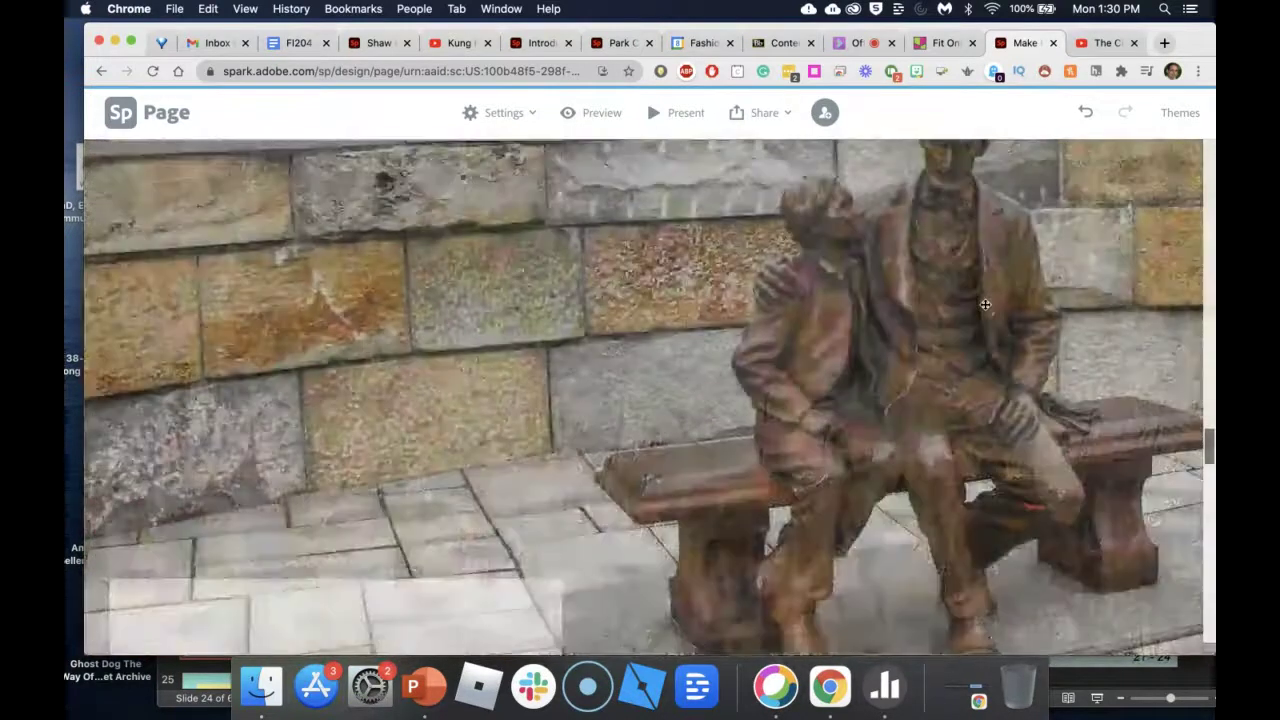
scroll(985, 304, down, 3)
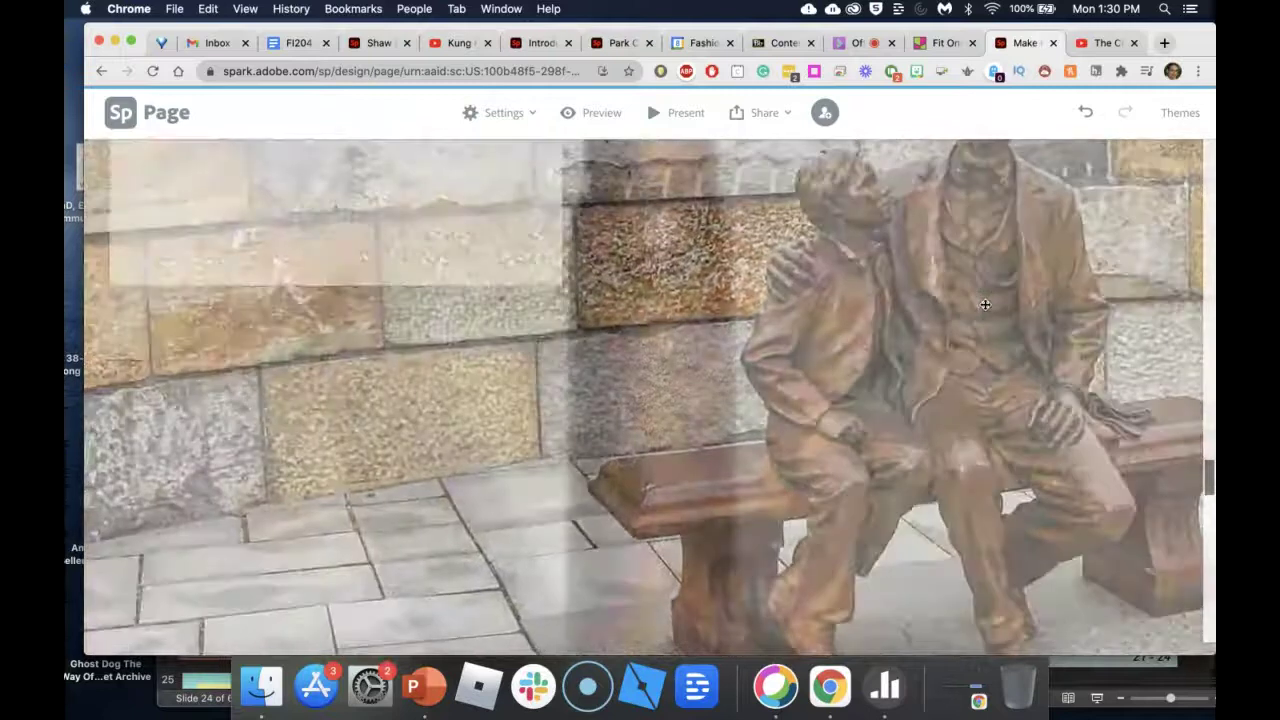
scroll(340, 483, up, 2)
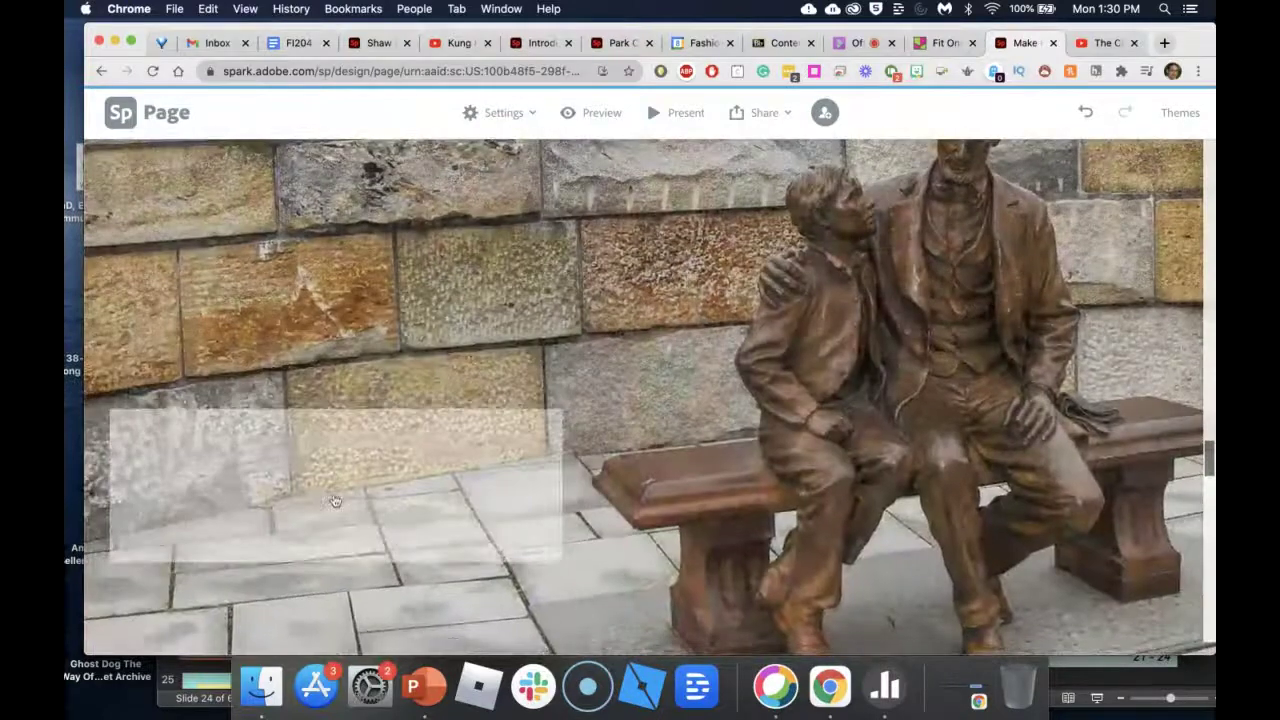
click(340, 483)
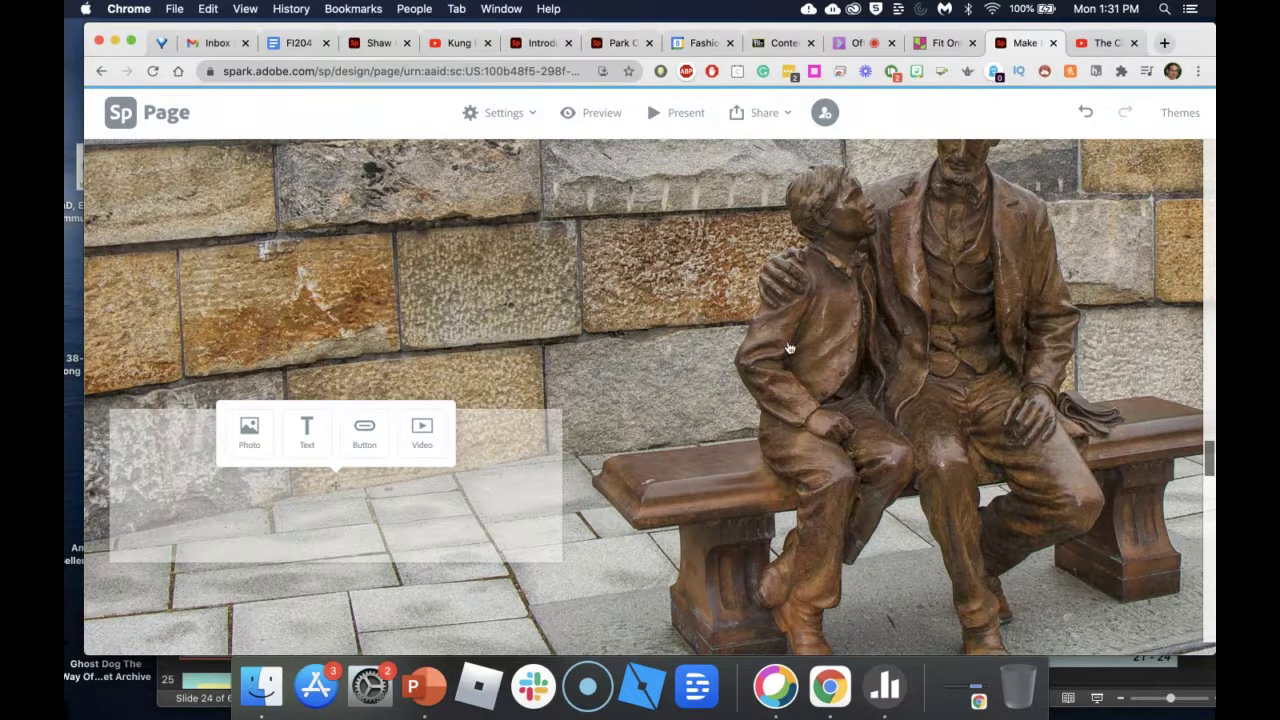
- Publish the page under the title "Unit 1: Civil War" and create its shareable link
scroll(790, 348, up, 10)
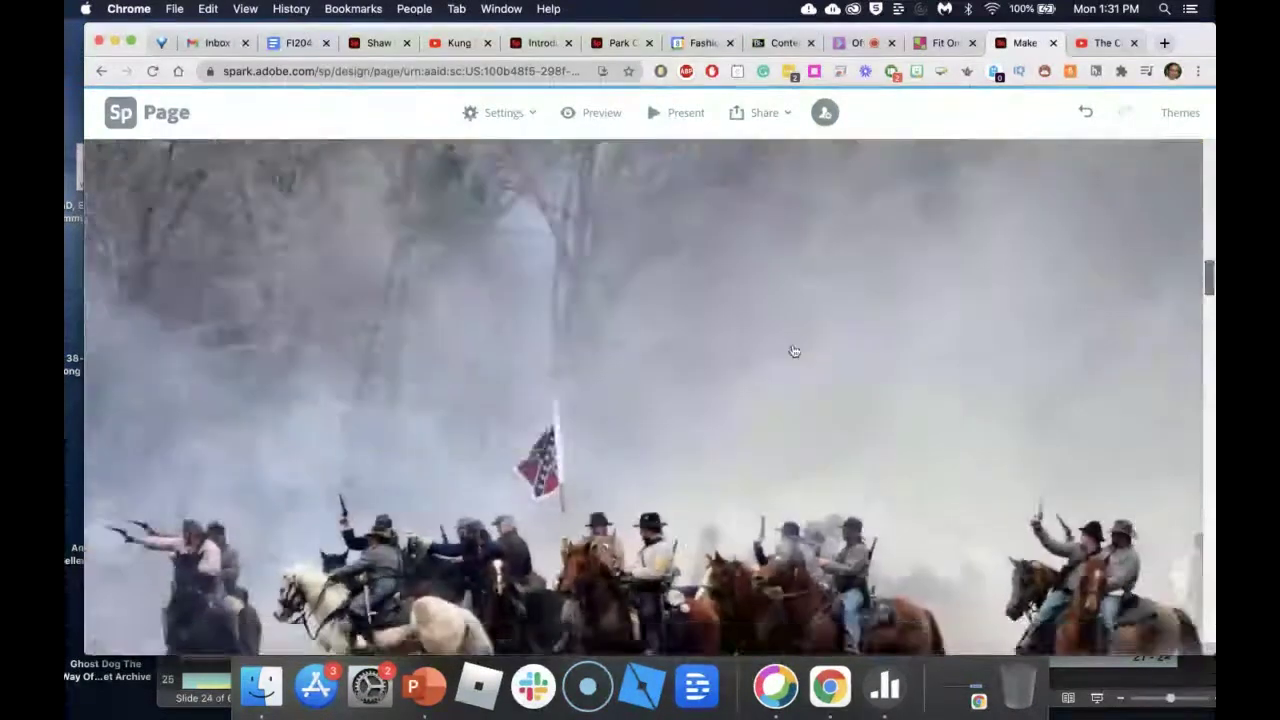
scroll(794, 350, up, 10)
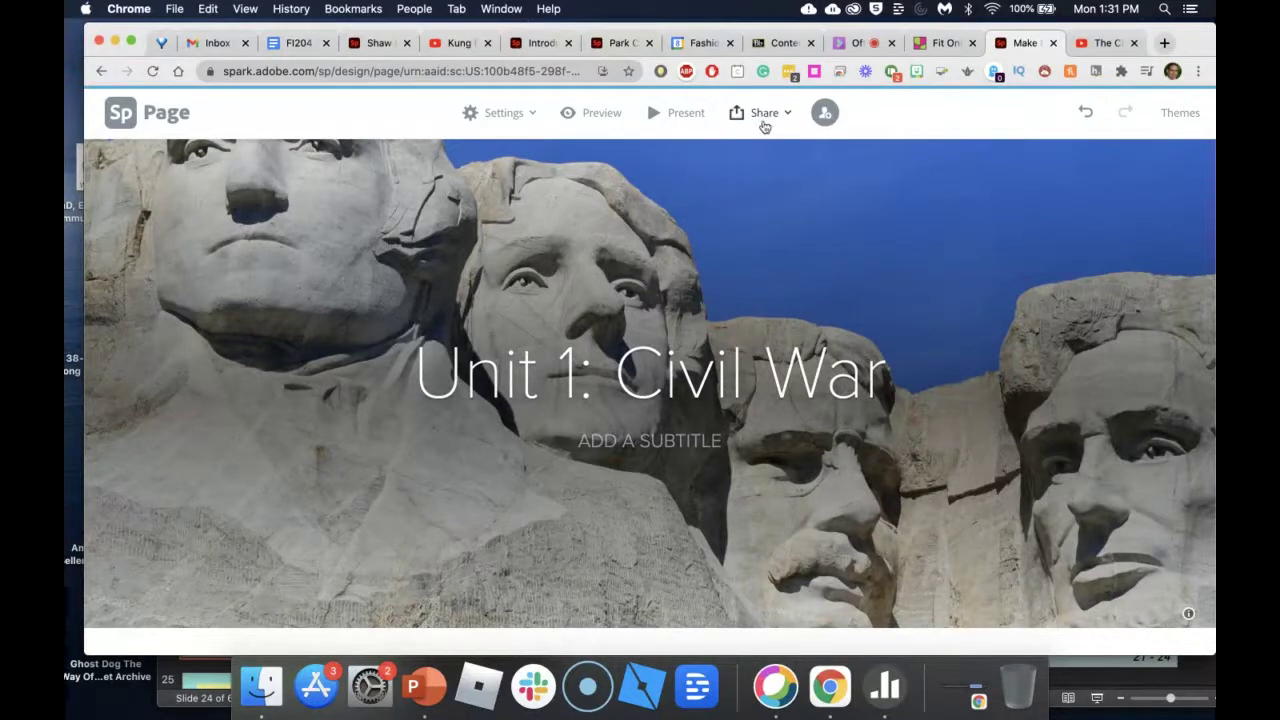
click(764, 123)
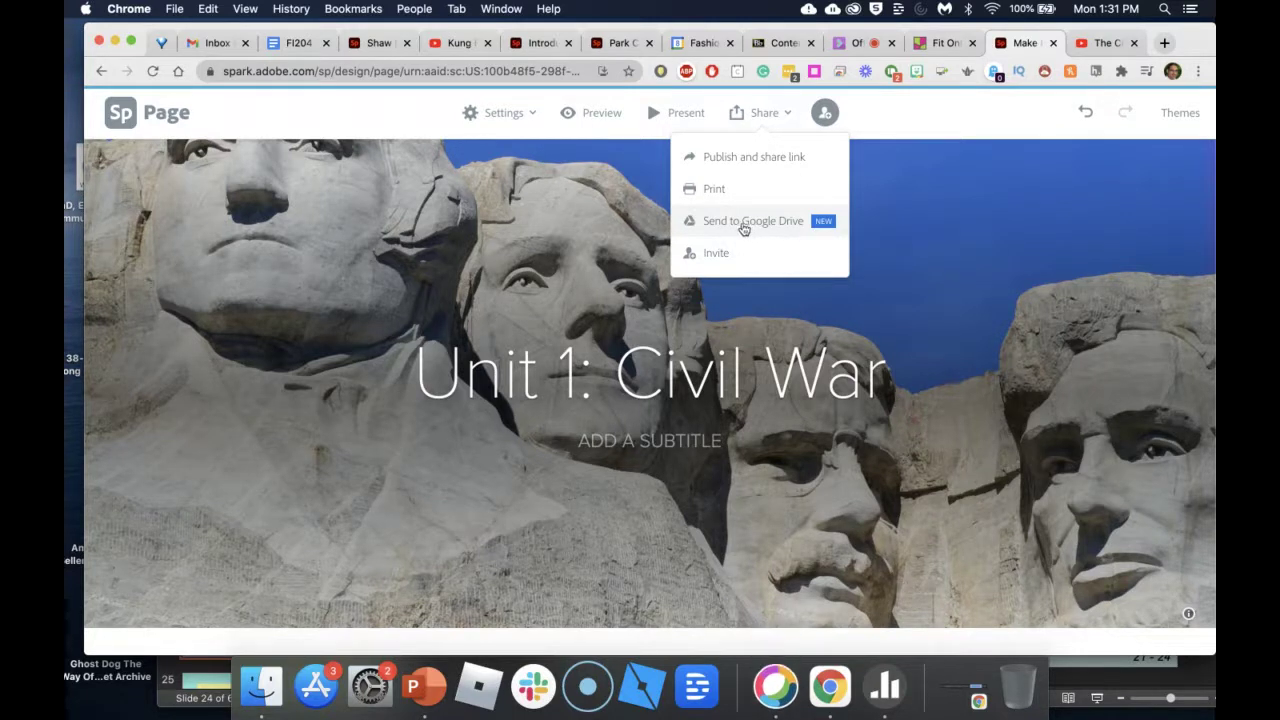
click(739, 169)
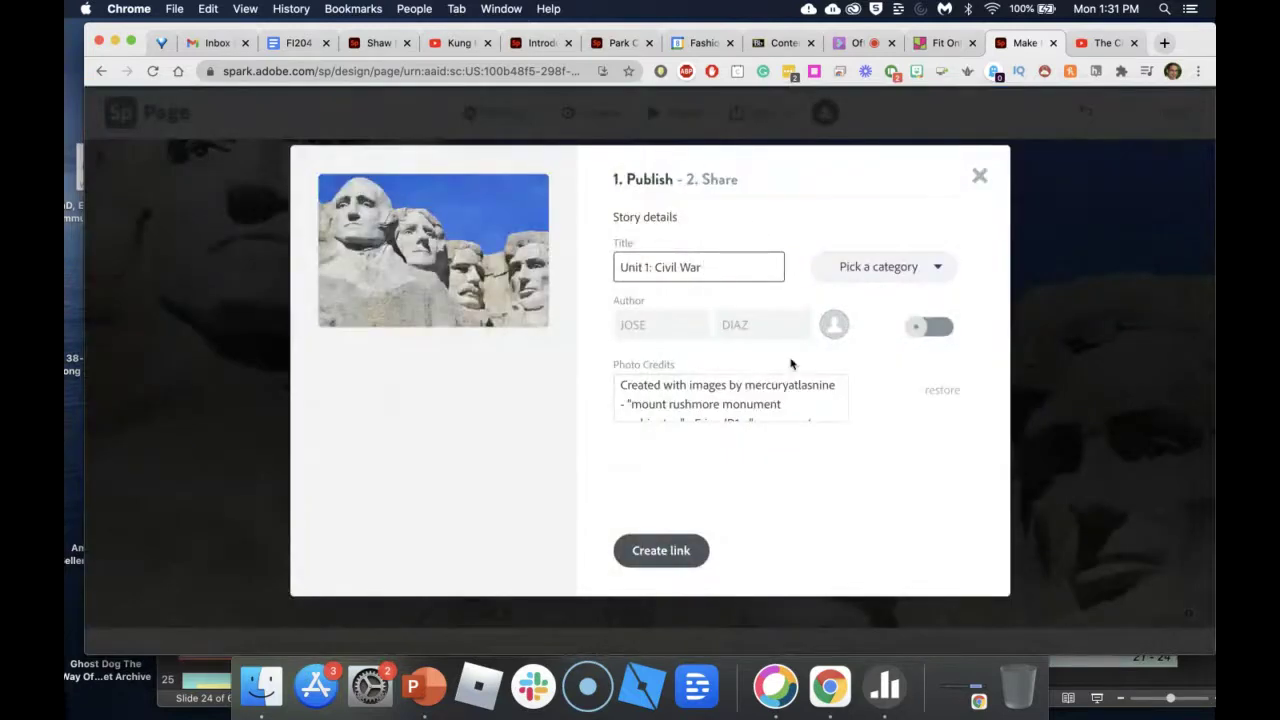
scroll(803, 418, down, 3)
scroll(803, 418, up, 3)
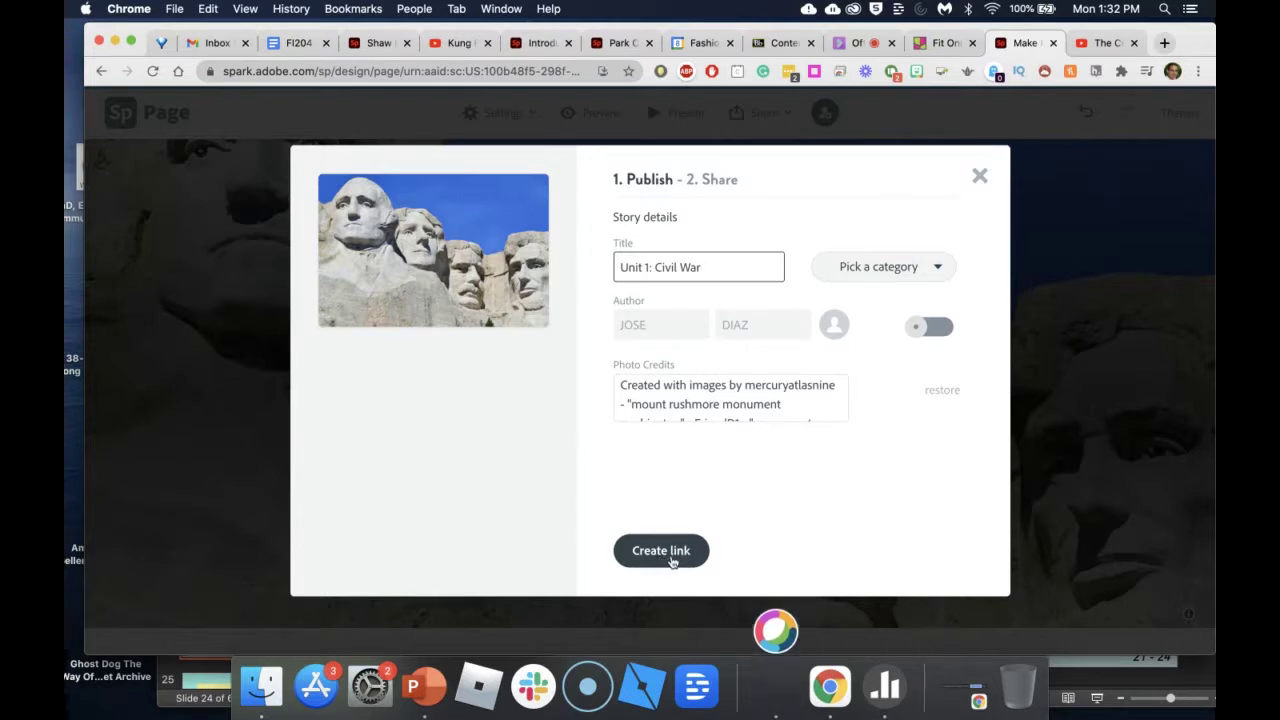
click(661, 551)
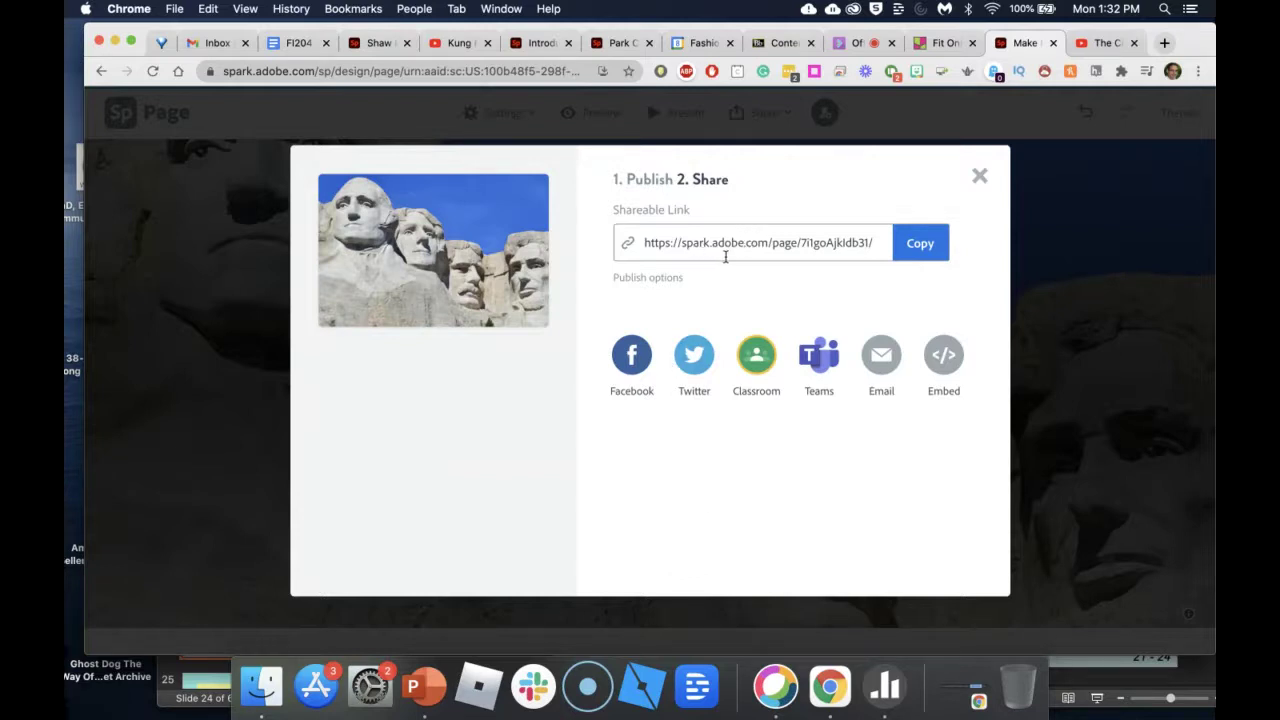
- Generate the embed code for the published Civil War page and copy it
click(943, 366)
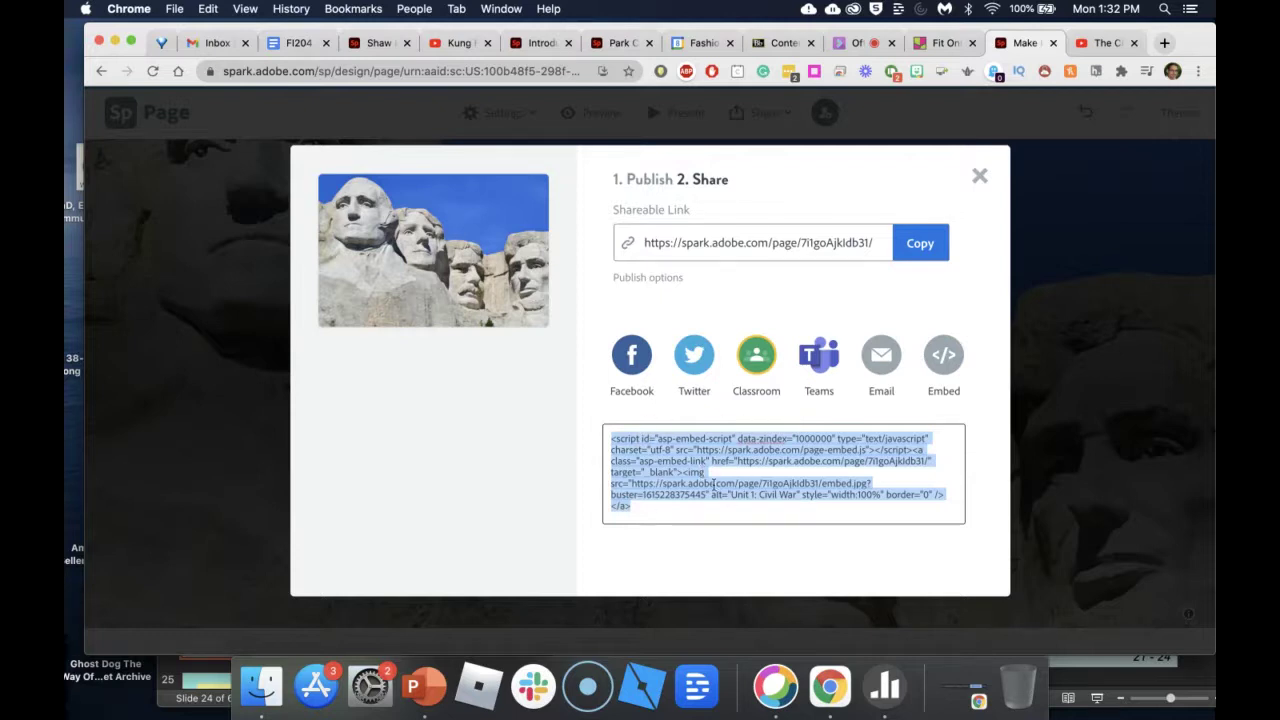
right_click(652, 450)
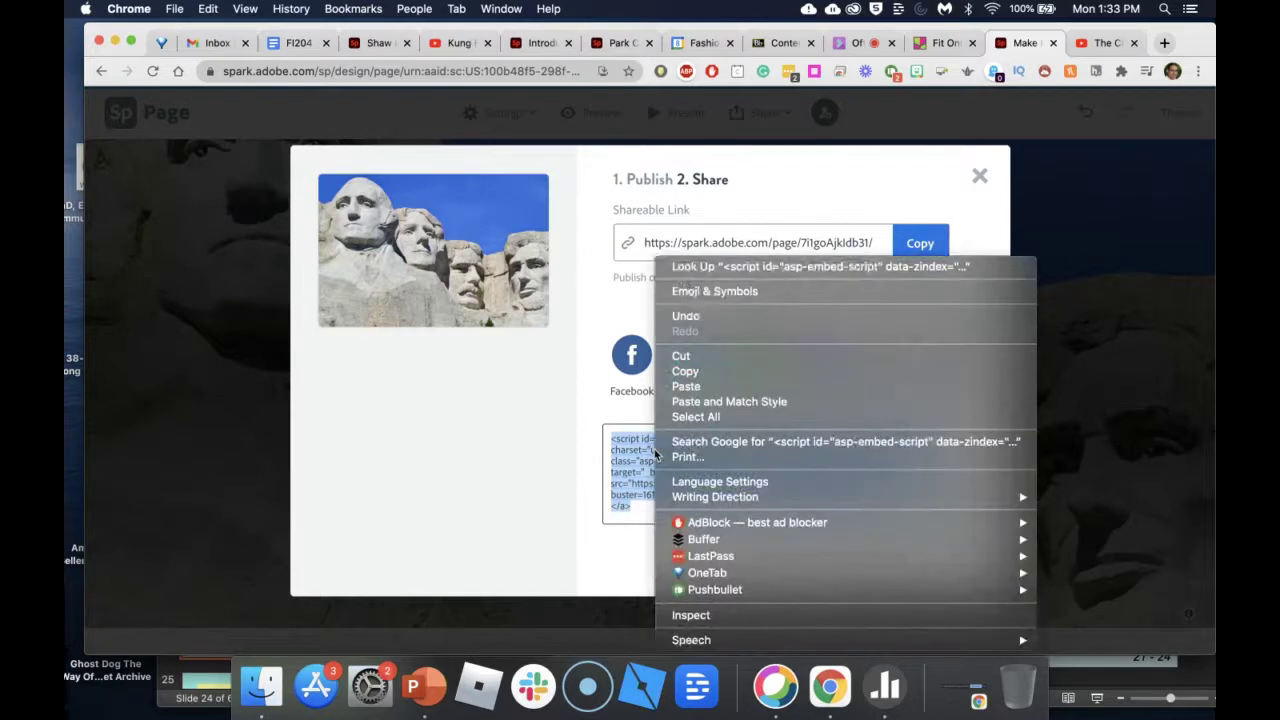
click(685, 371)
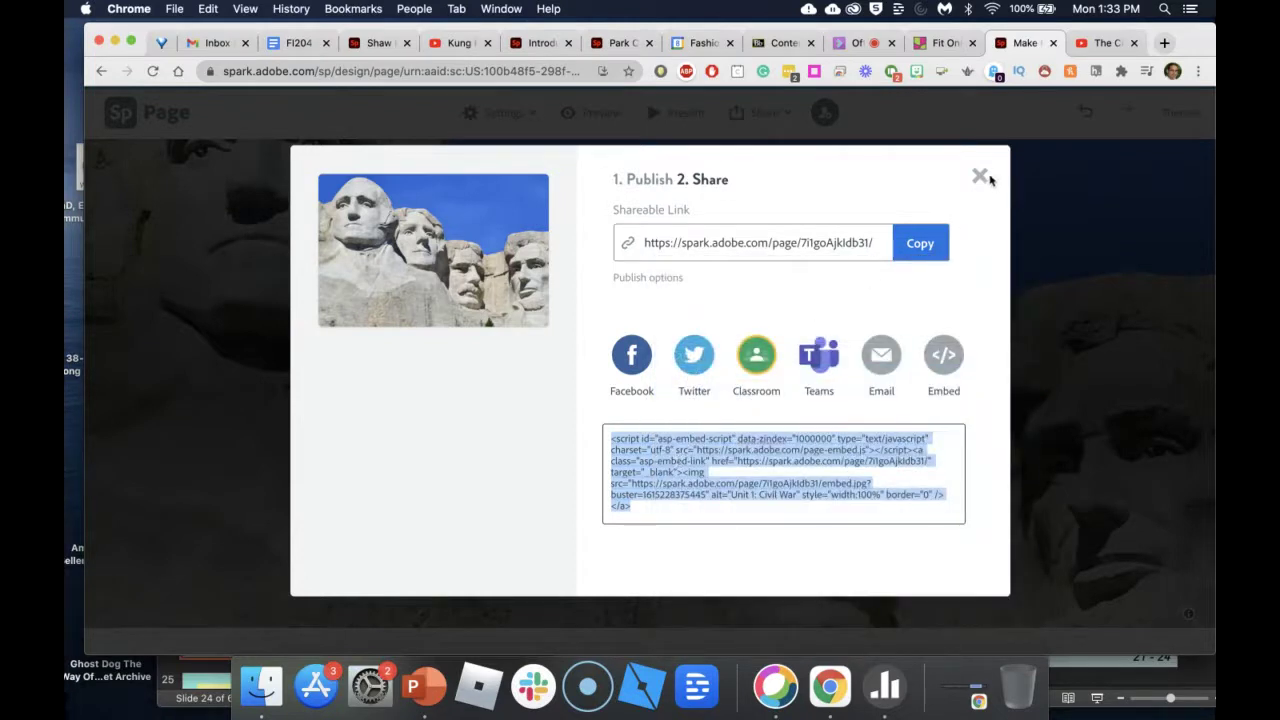
- Switch to the Blackboard course content, close the Final Exam presentation, and log out of the current account
click(782, 44)
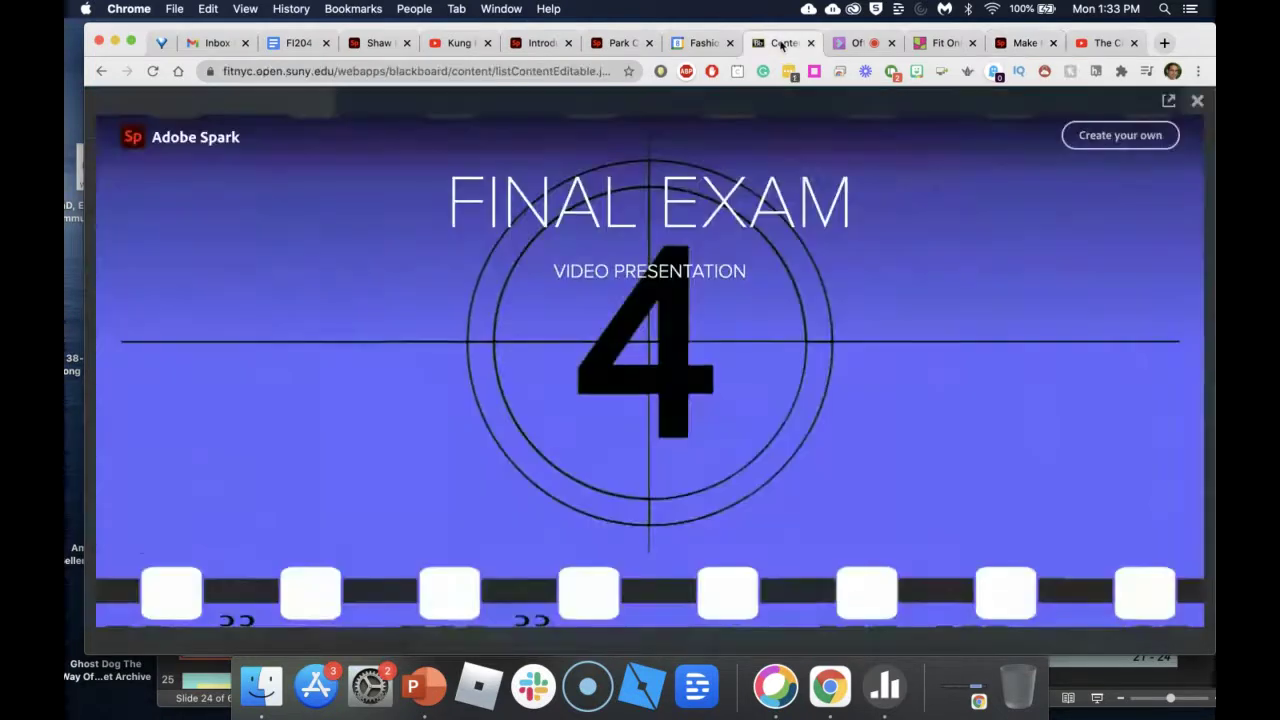
click(1198, 103)
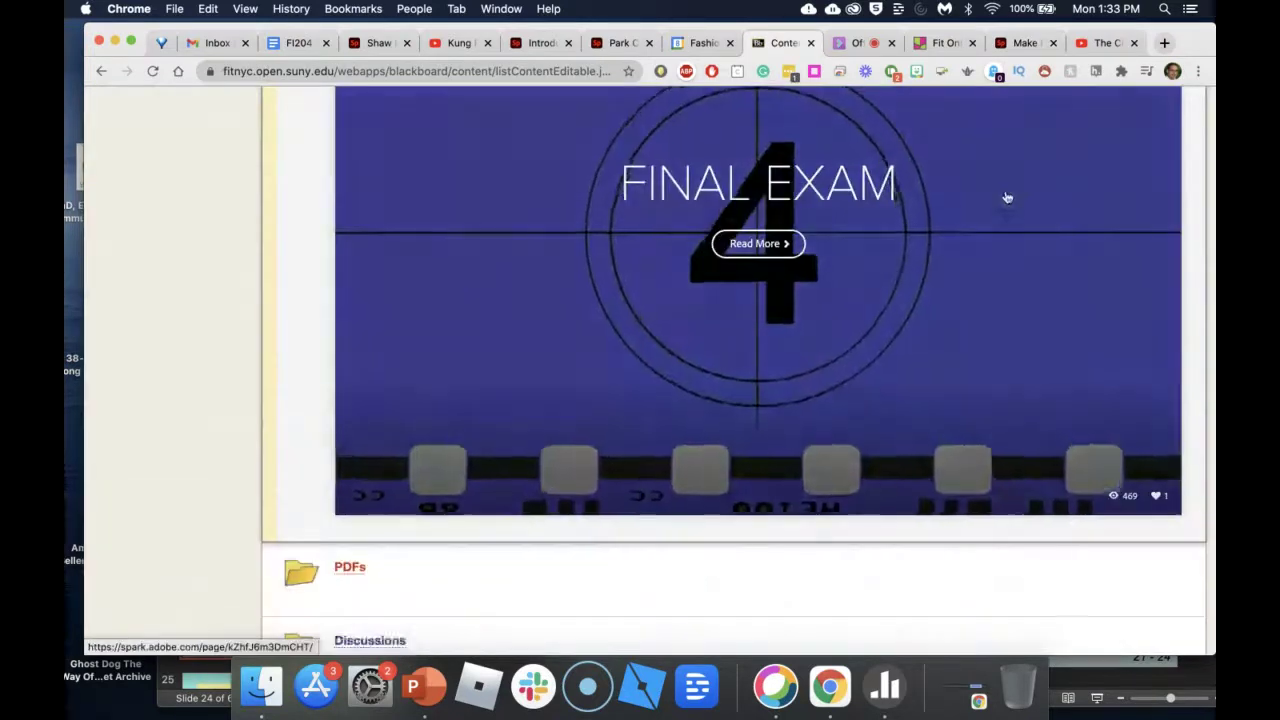
scroll(1006, 197, down, 5)
scroll(1006, 197, up, 10)
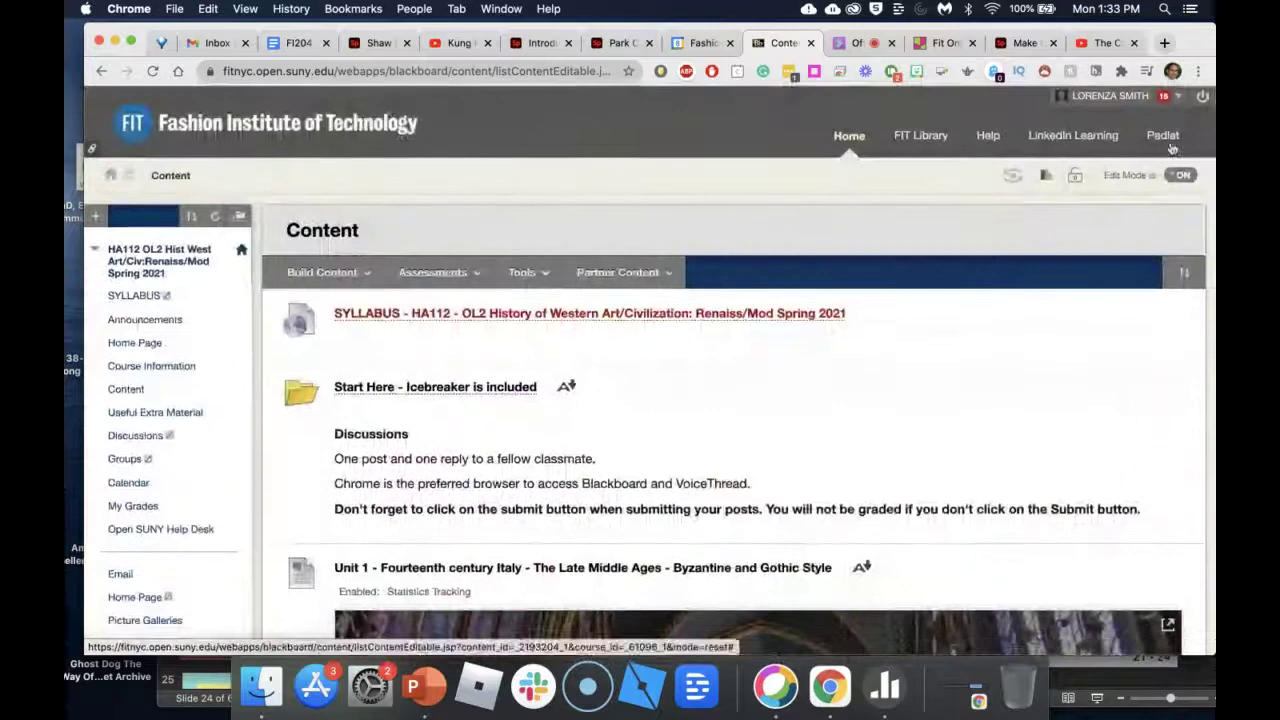
click(1202, 100)
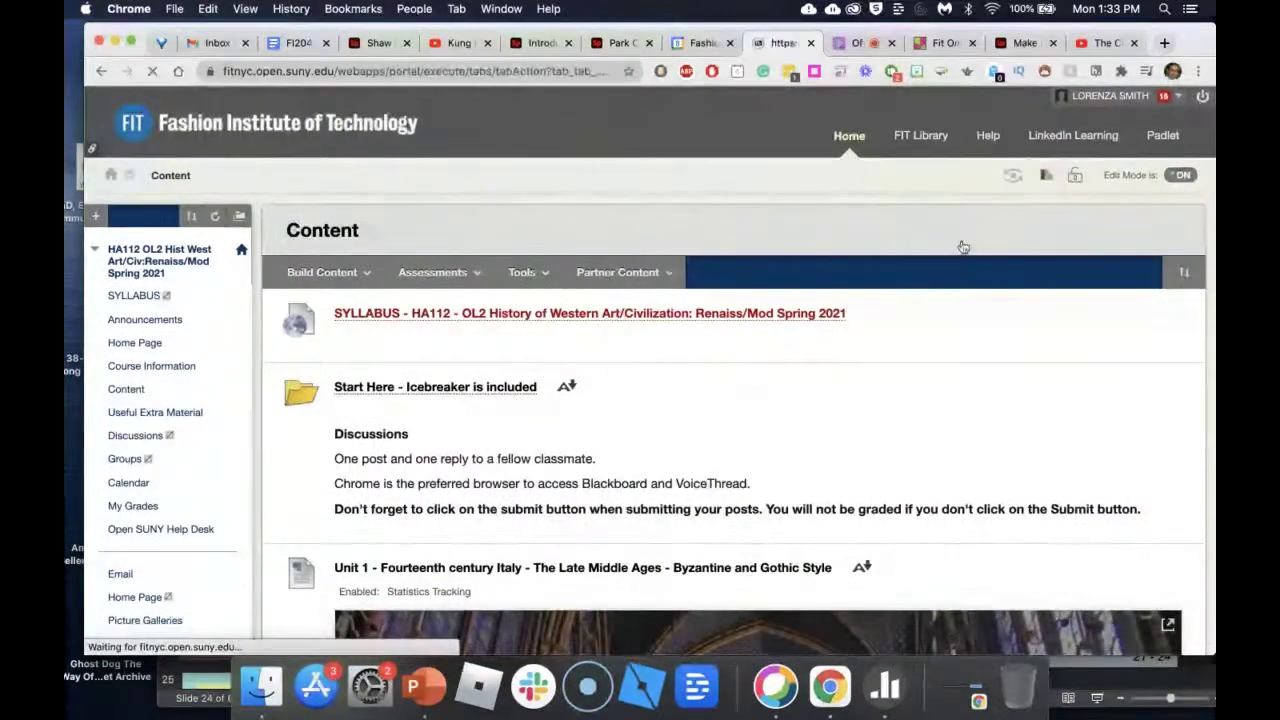
- Log in to Blackboard with the prefilled credentials and open the content area of the Sandbox 2 course
scroll(690, 480, down, 5)
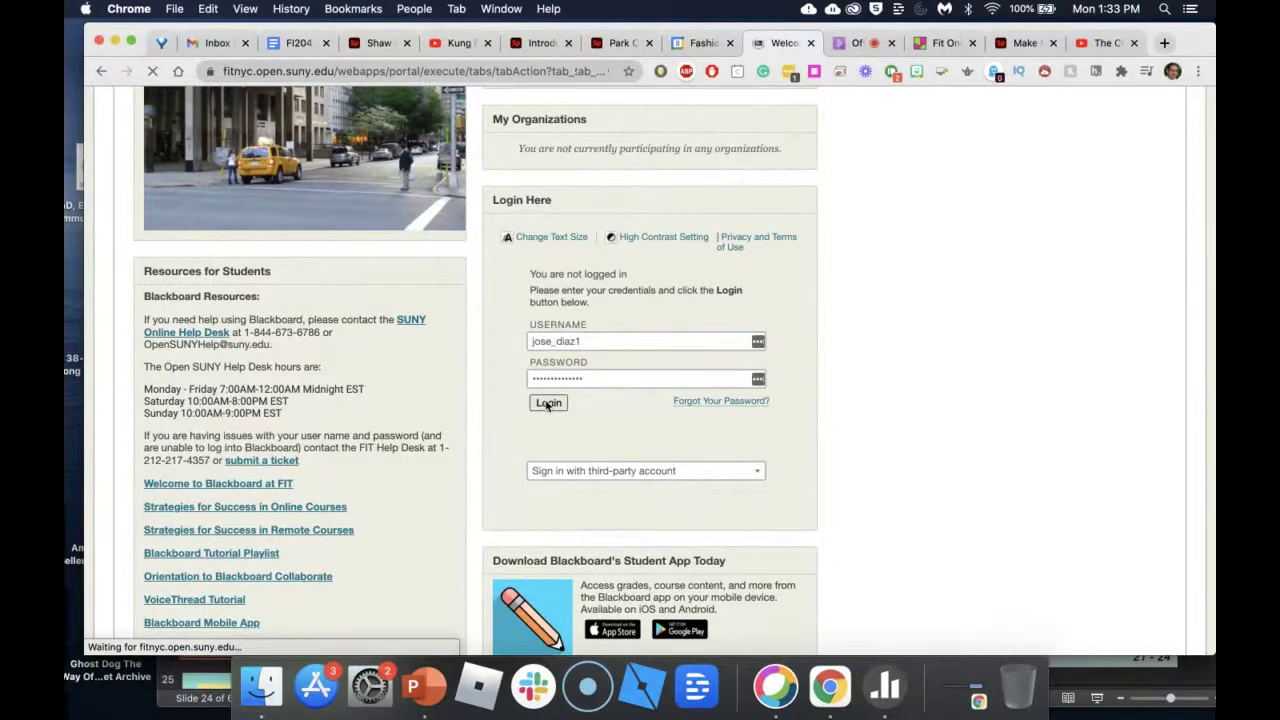
scroll(948, 525, down, 10)
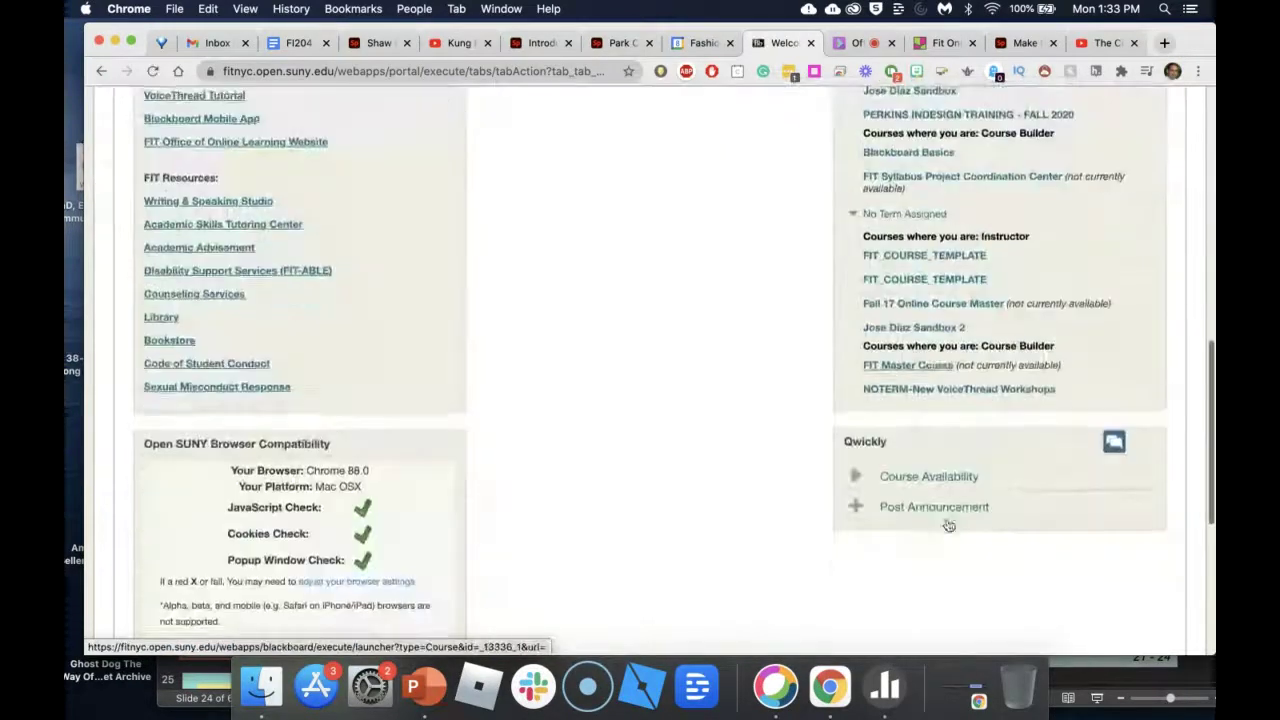
click(924, 330)
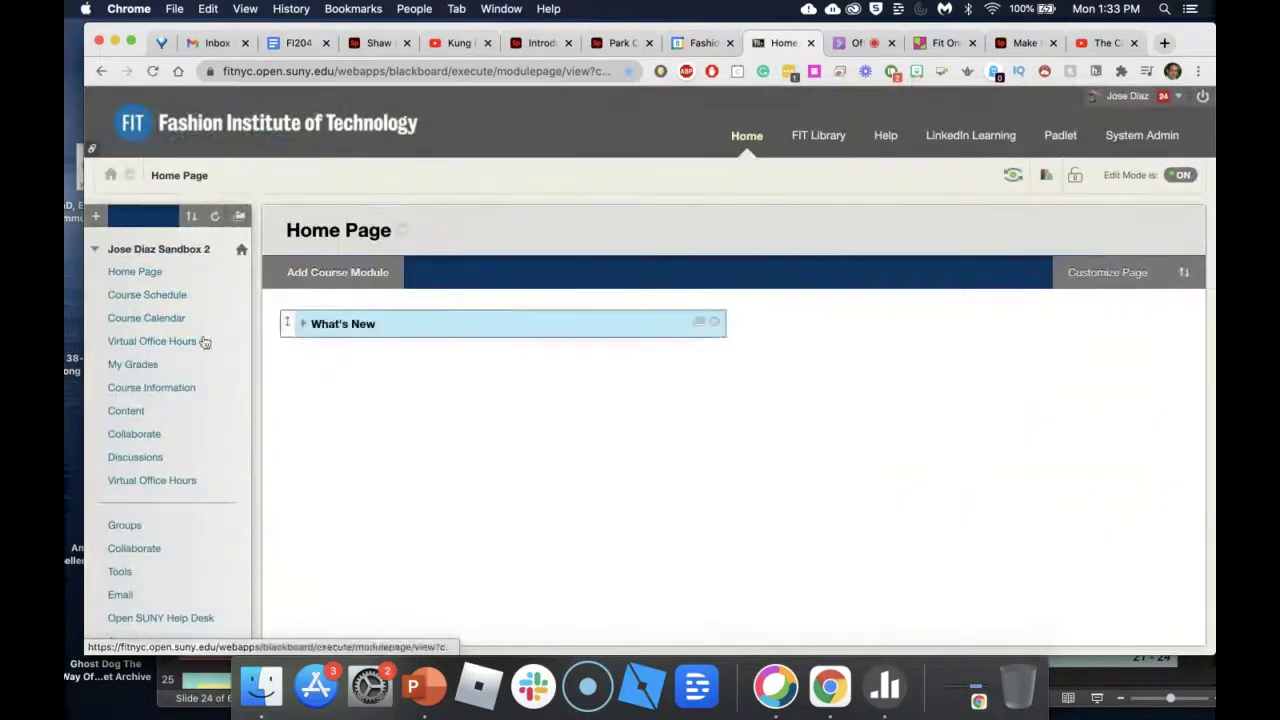
click(145, 411)
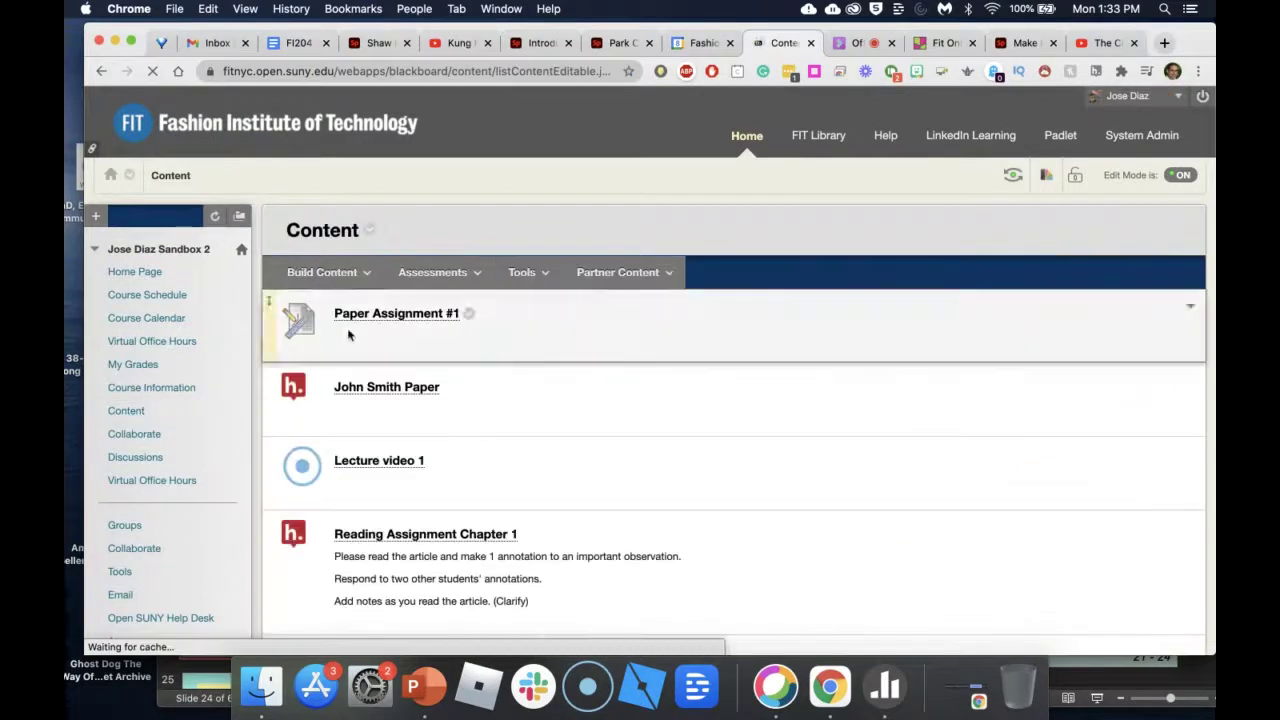
- Start a new content item in the course and name it "Unit 1: Civil War"
click(322, 274)
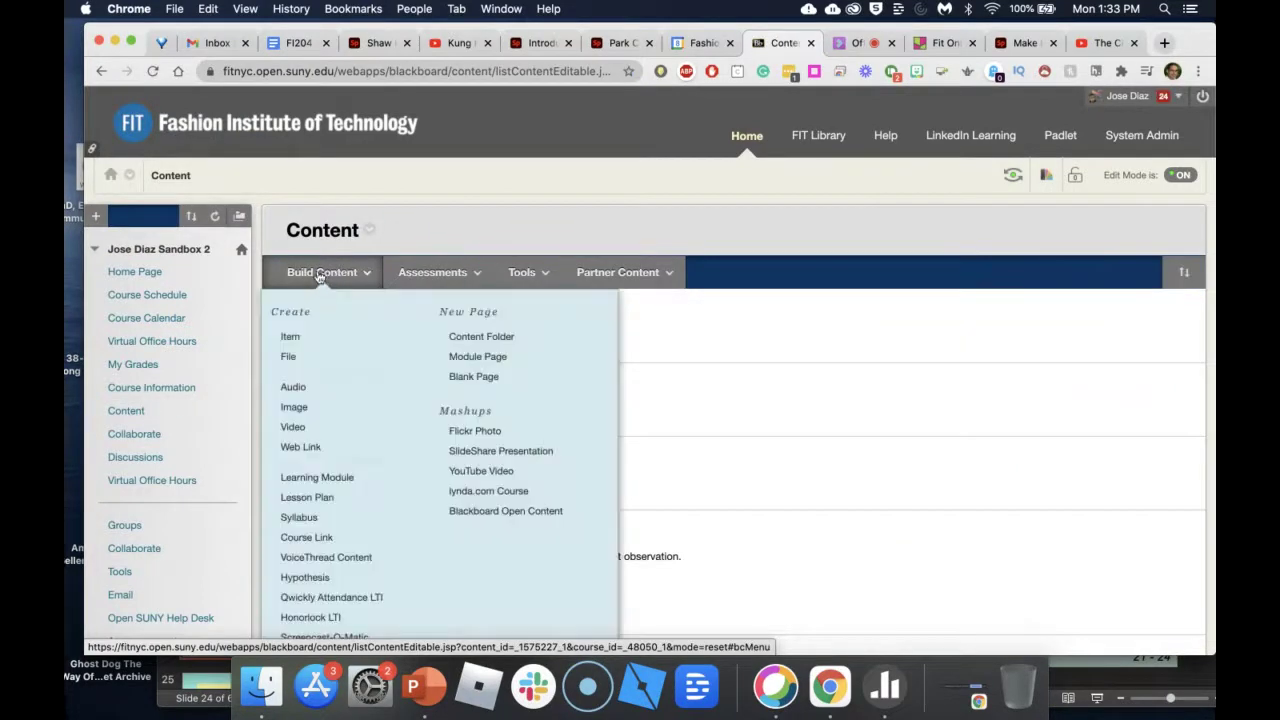
click(309, 343)
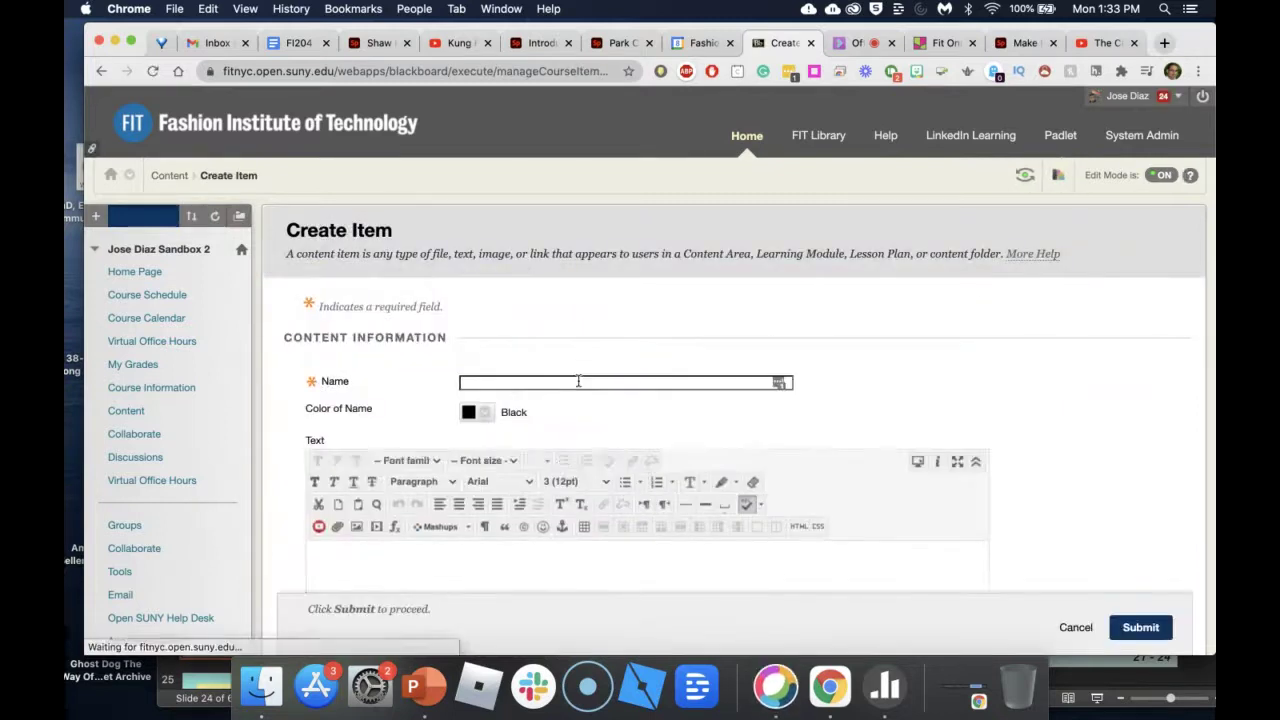
text(Unit 1: )
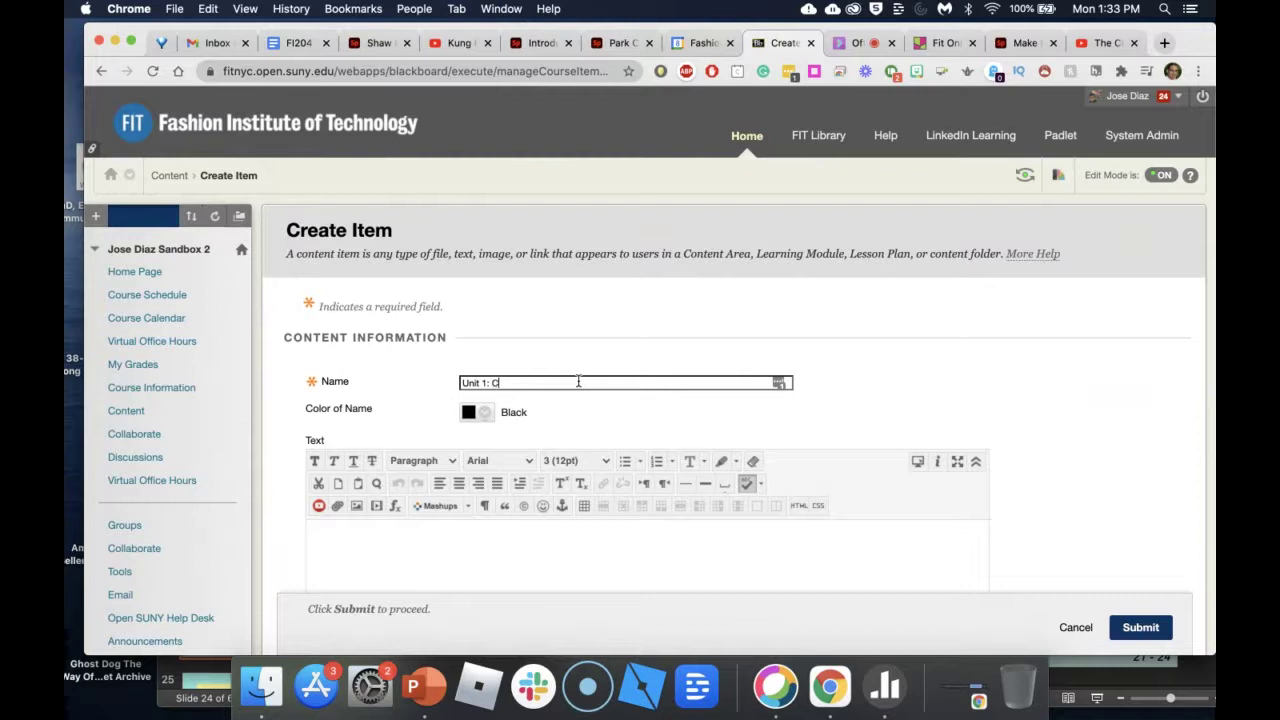
text(Civil War)
- Insert the copied Spark embed code into the item's text as HTML source and update the text
scroll(971, 351, down, 4)
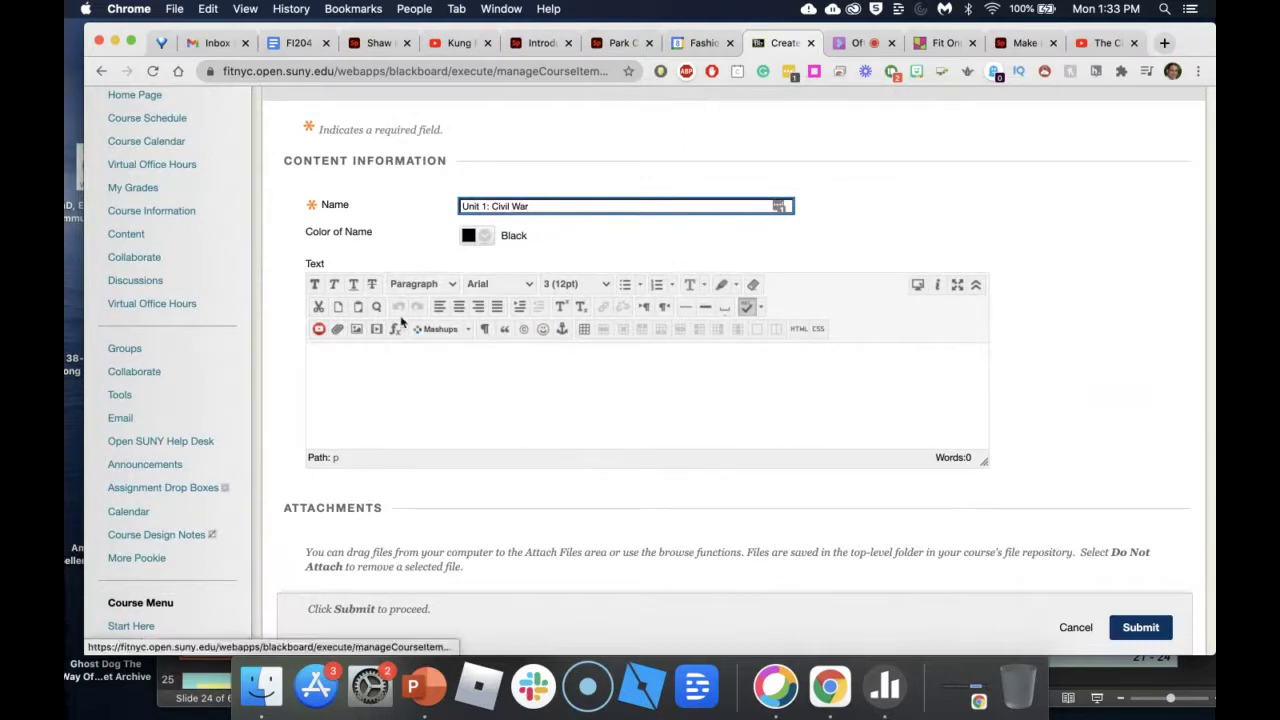
click(799, 334)
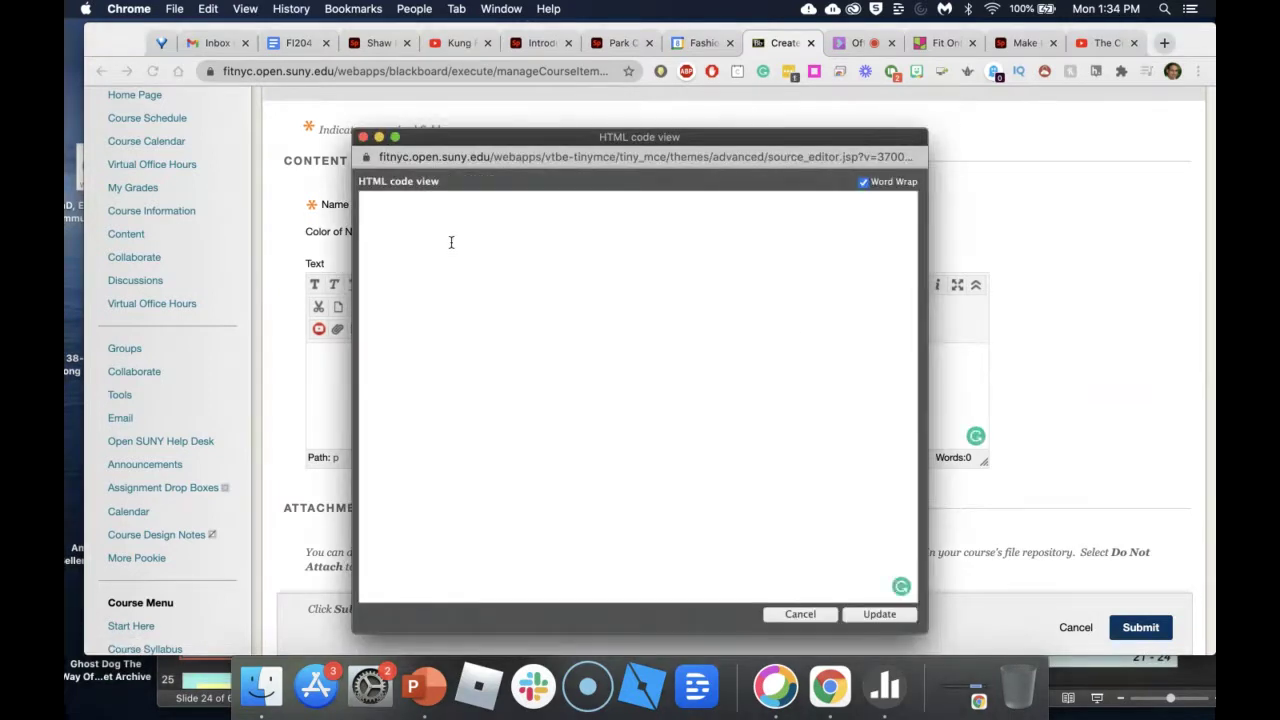
key(super+v)
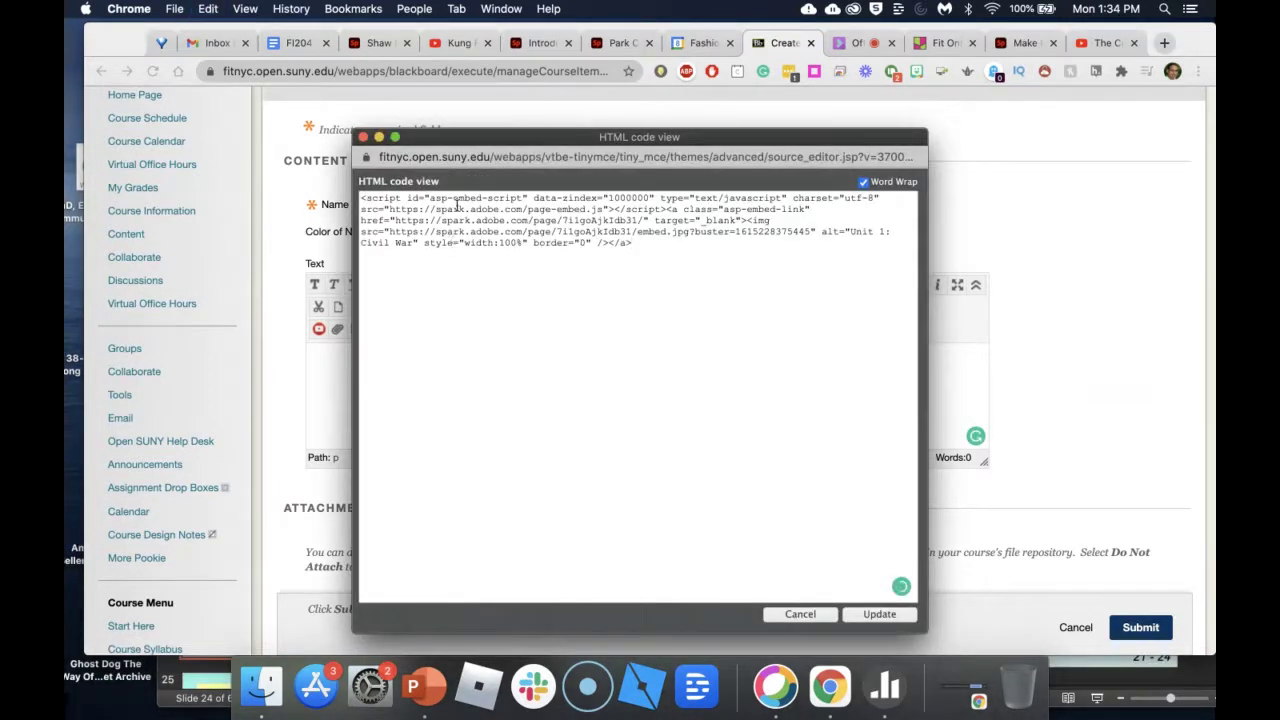
click(869, 614)
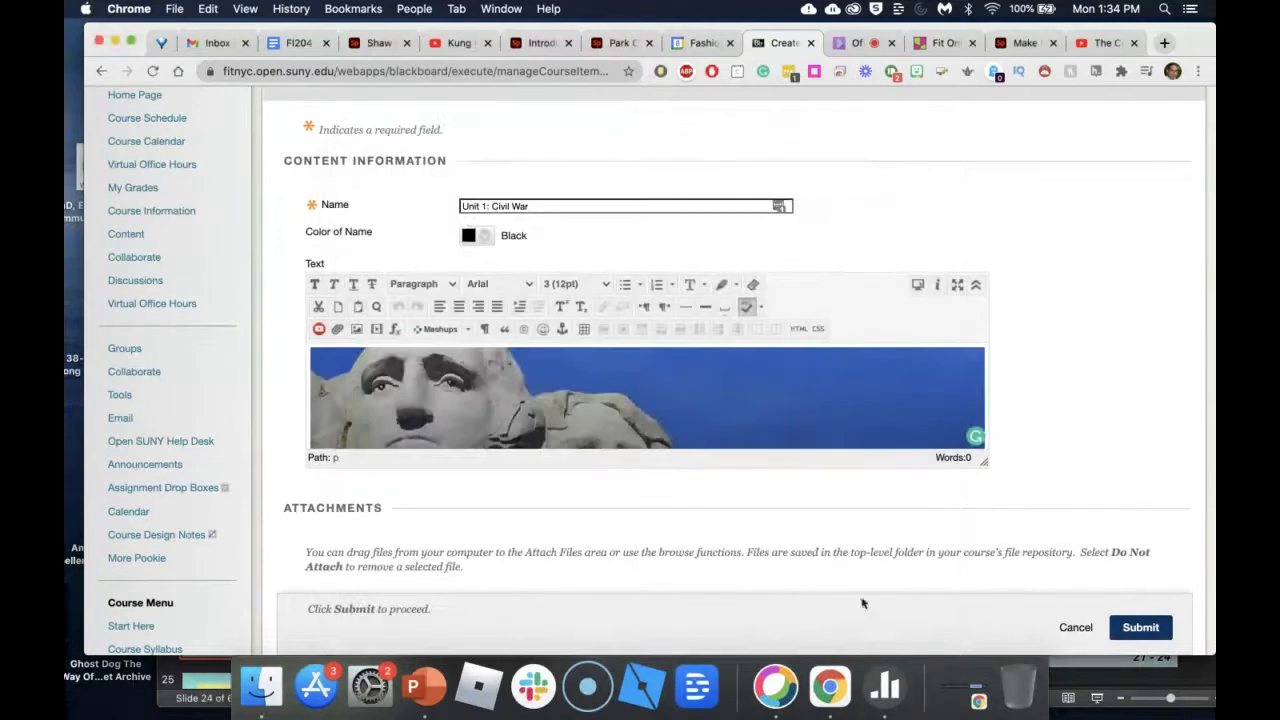
- Check the item's attachments and standard options, and submit it with view permission on and view tracking off
scroll(640, 400, down, 3)
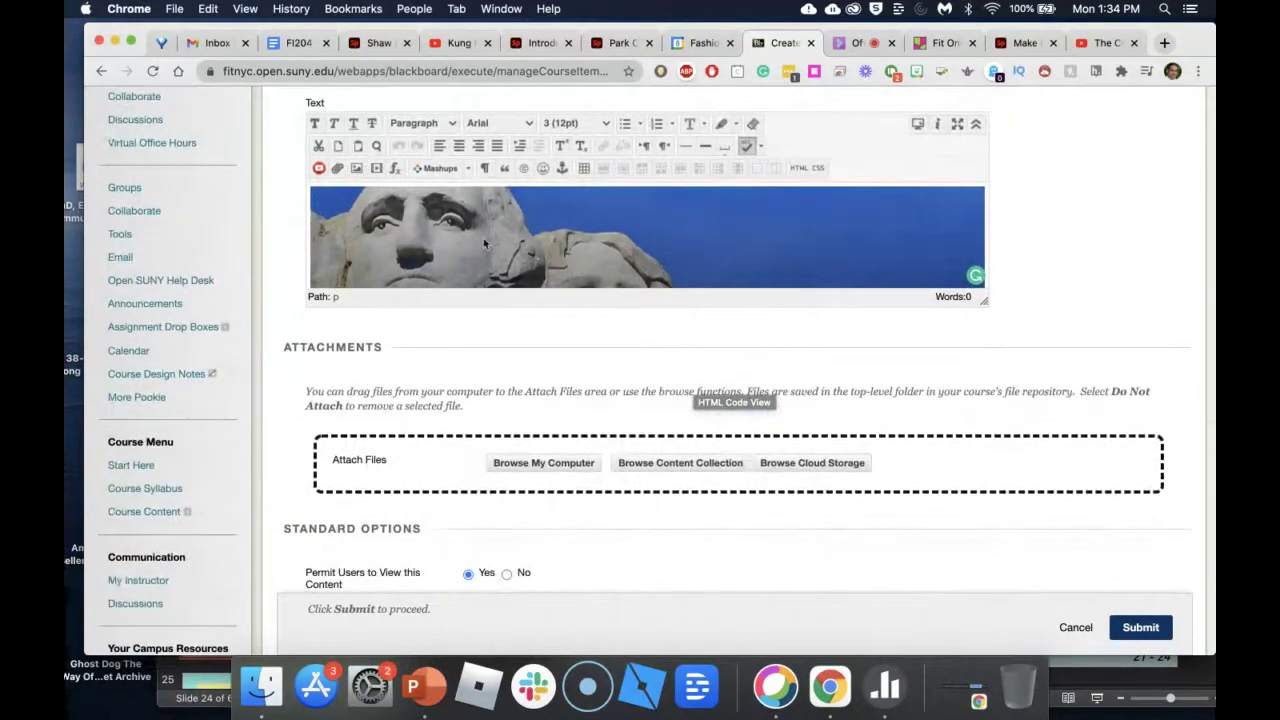
scroll(1023, 409, down, 5)
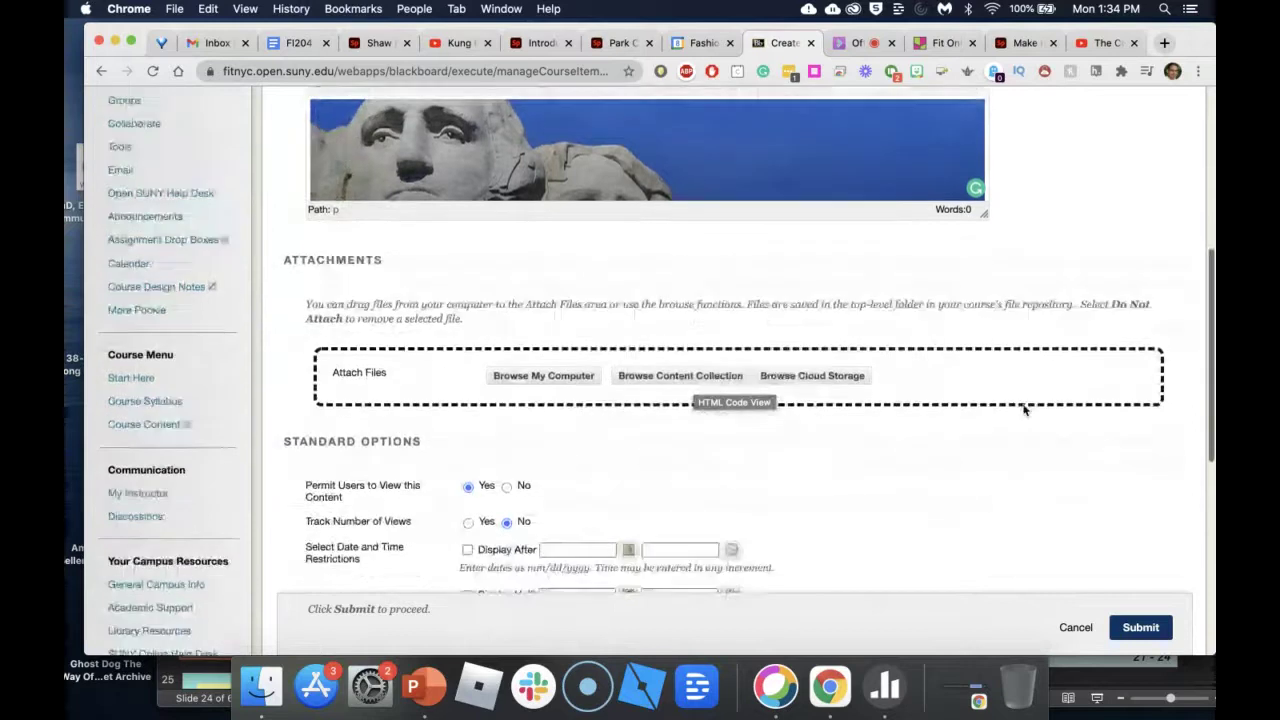
scroll(1023, 409, down, 2)
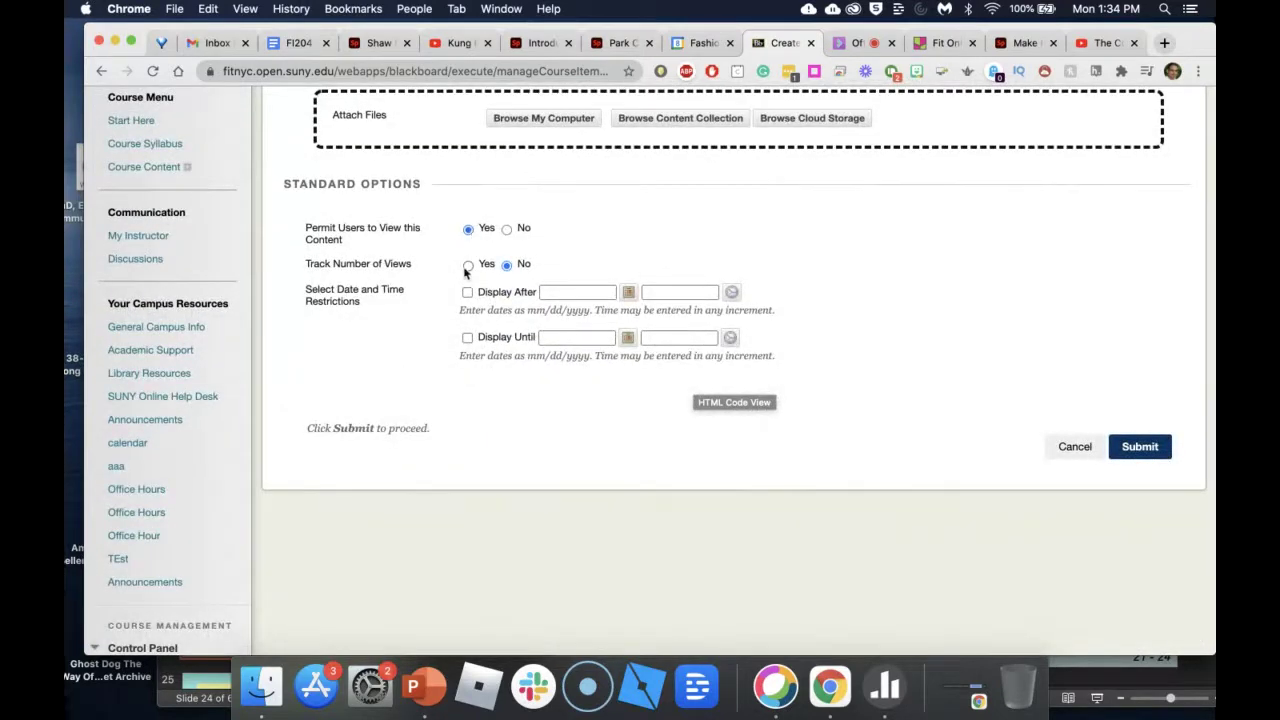
scroll(523, 268, up, 3)
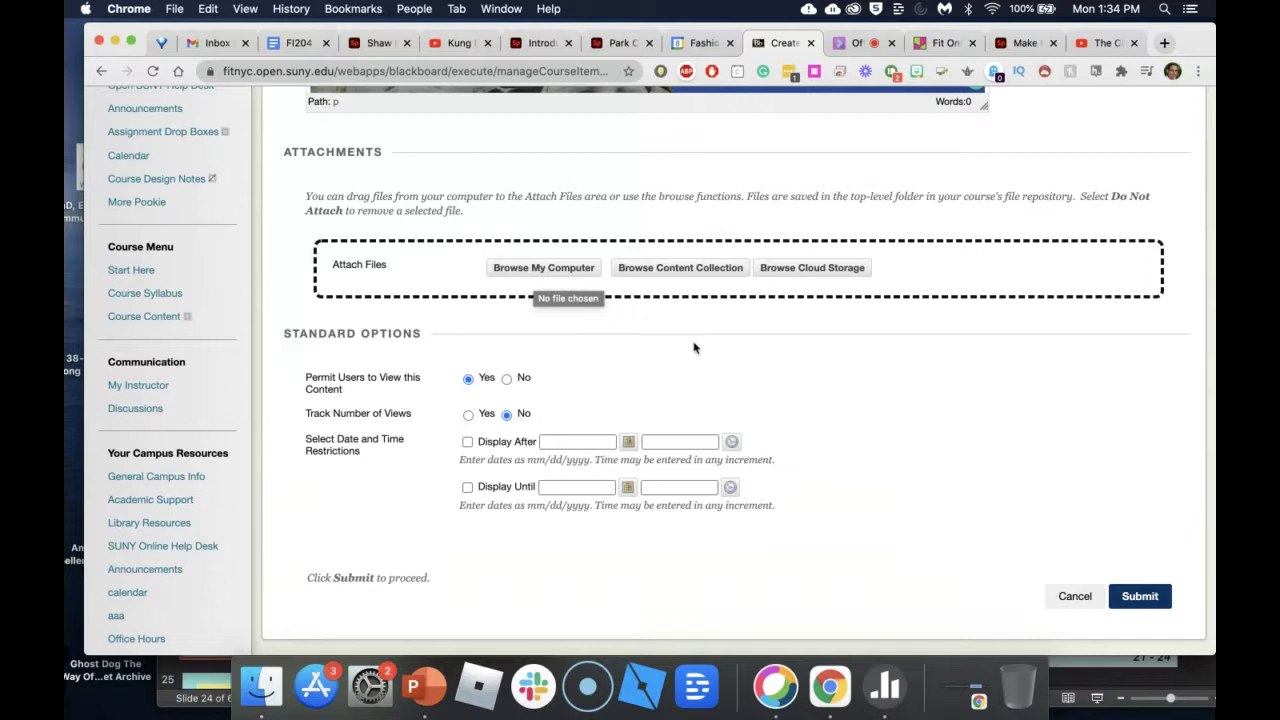
click(1152, 598)
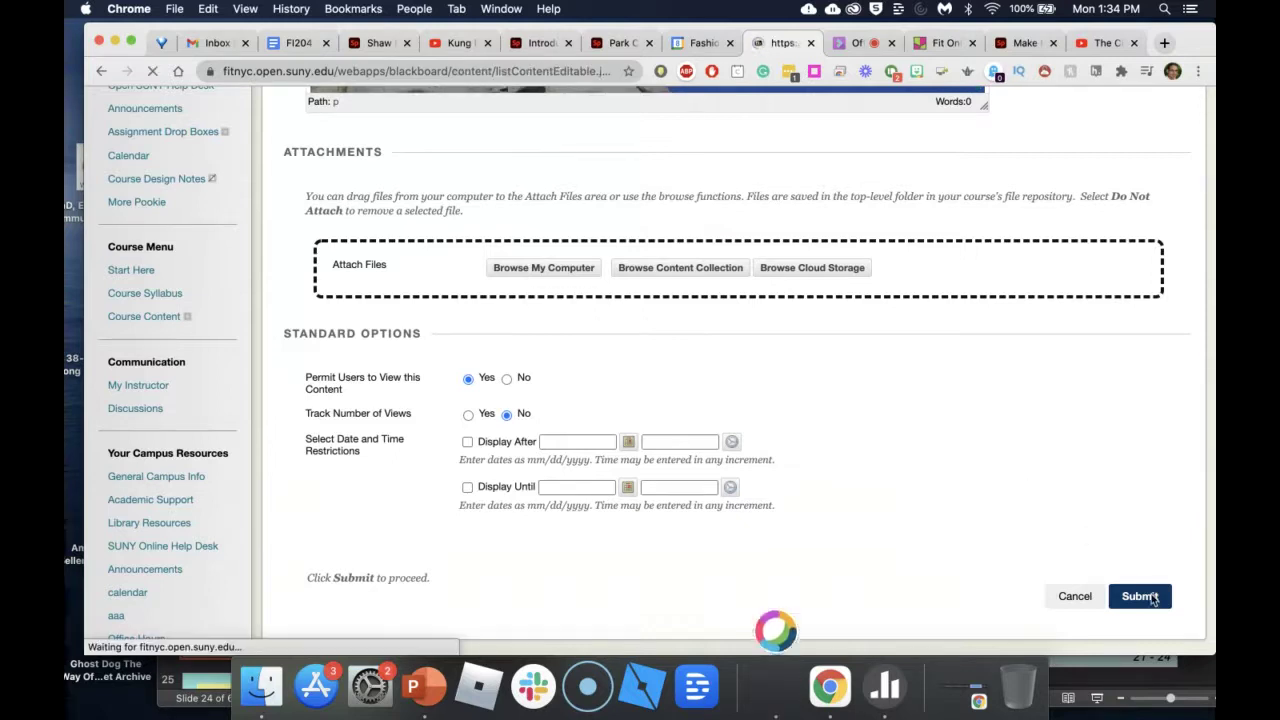
- Find the Unit 1: Civil War item in the course content, open its embedded page, and review it down to the credits
scroll(1012, 432, down, 20)
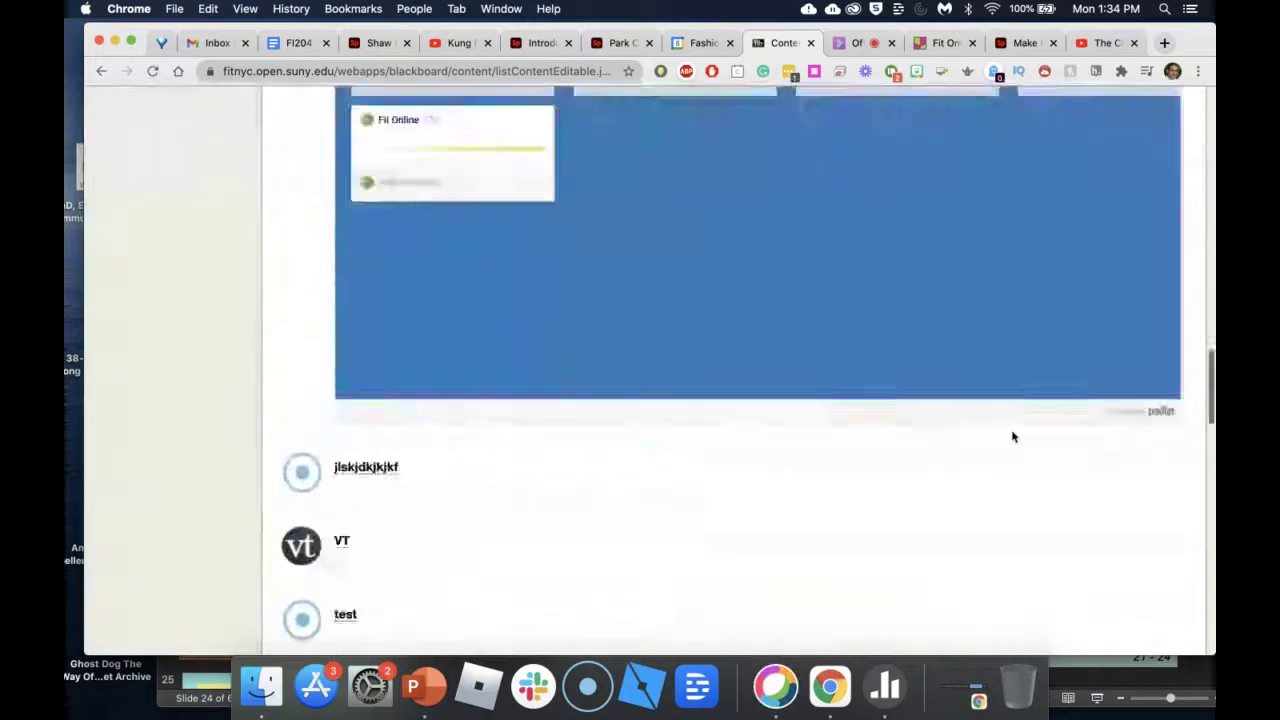
scroll(781, 454, up, 2)
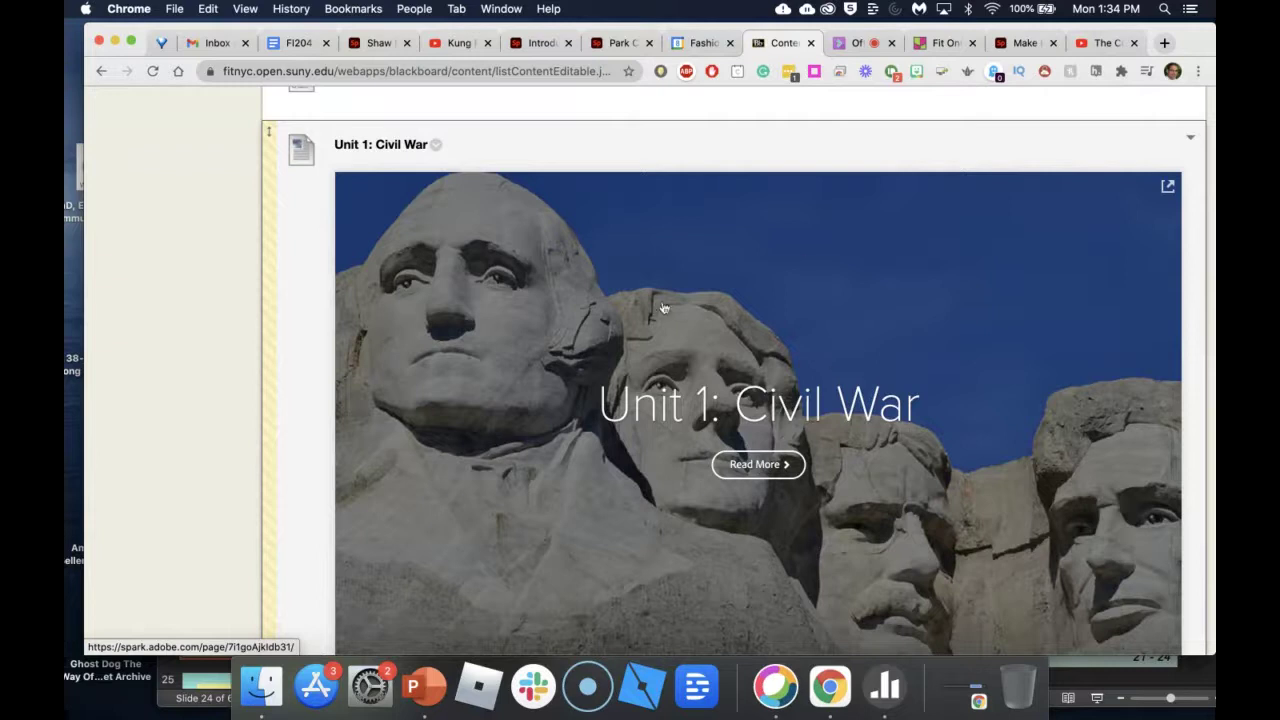
click(778, 422)
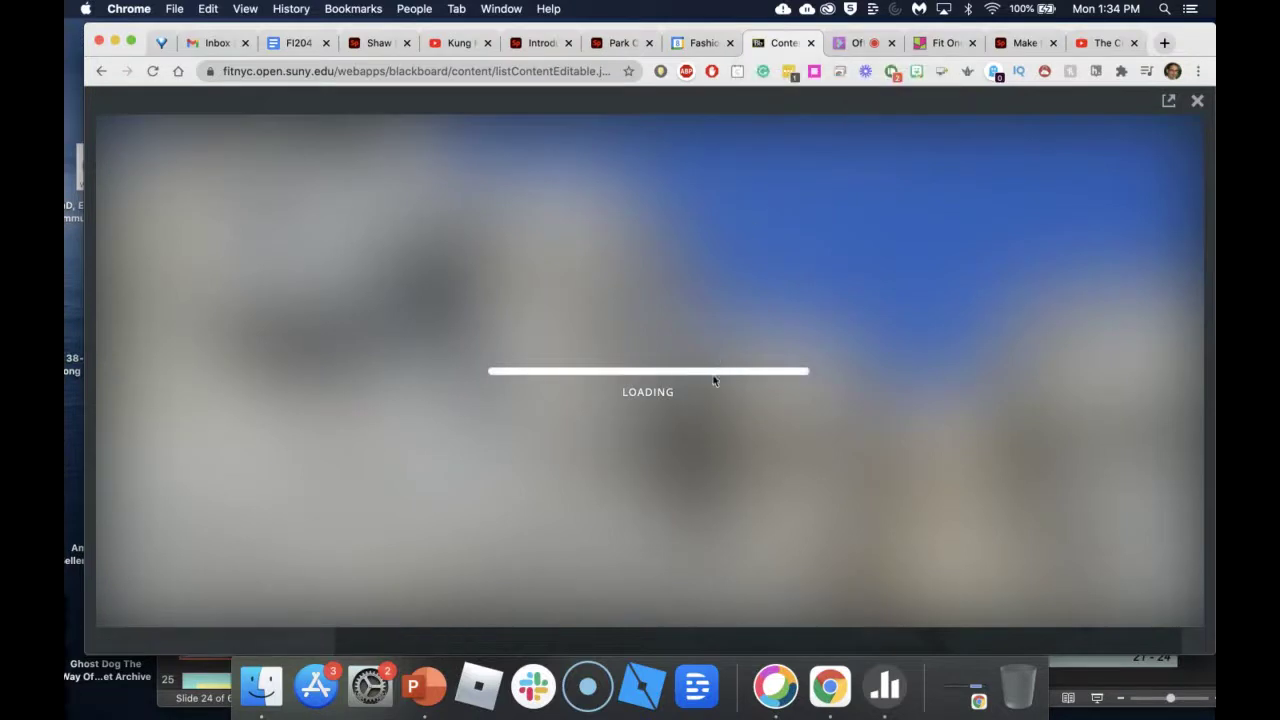
scroll(706, 399, down, 10)
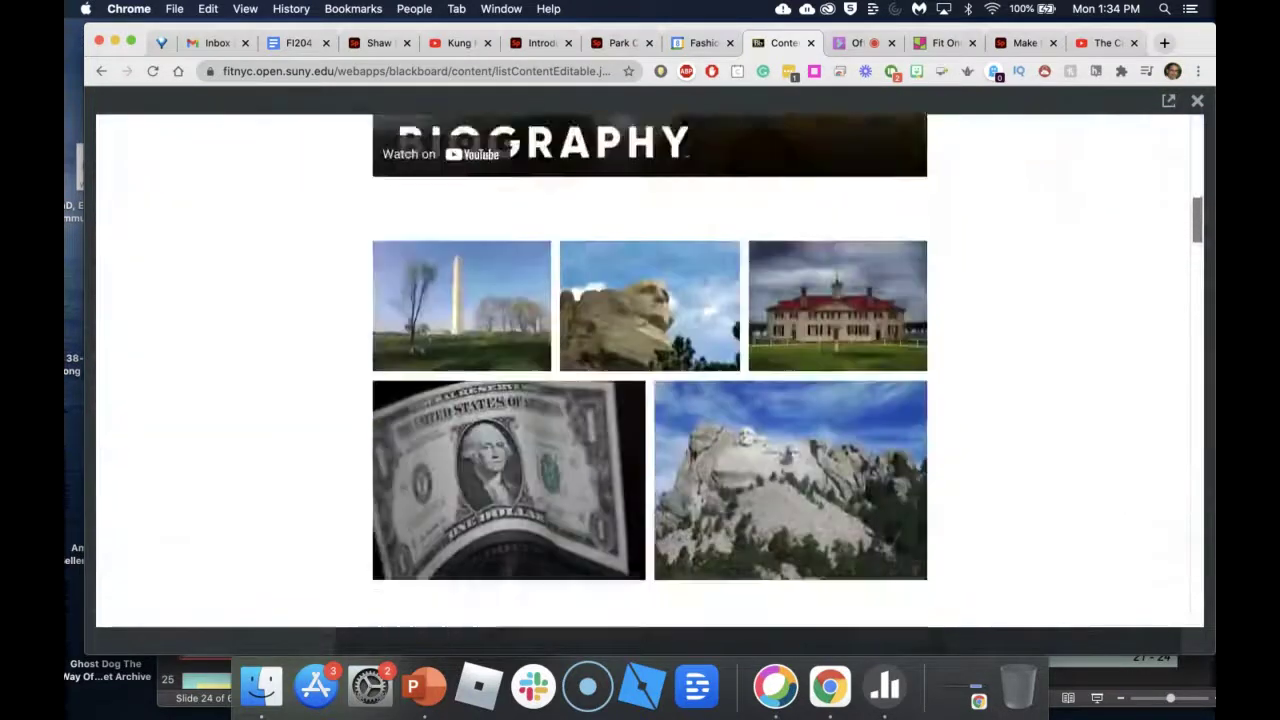
scroll(706, 399, down, 10)
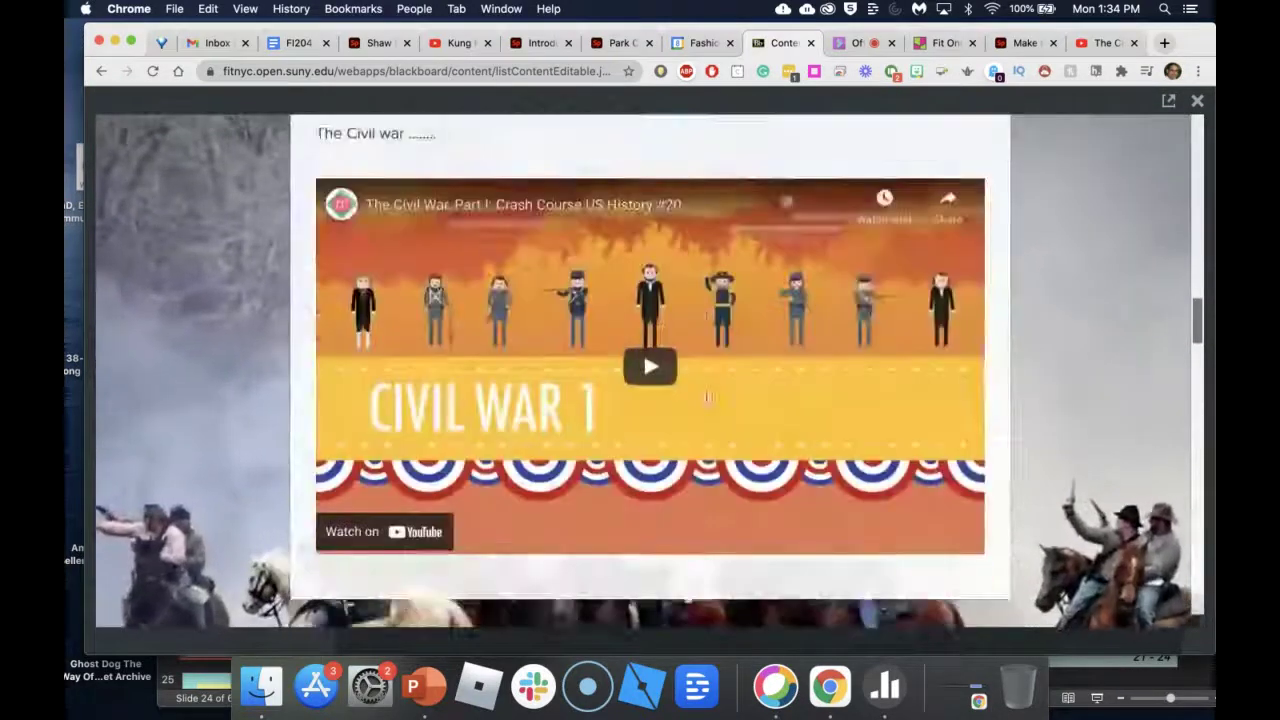
scroll(706, 399, down, 15)
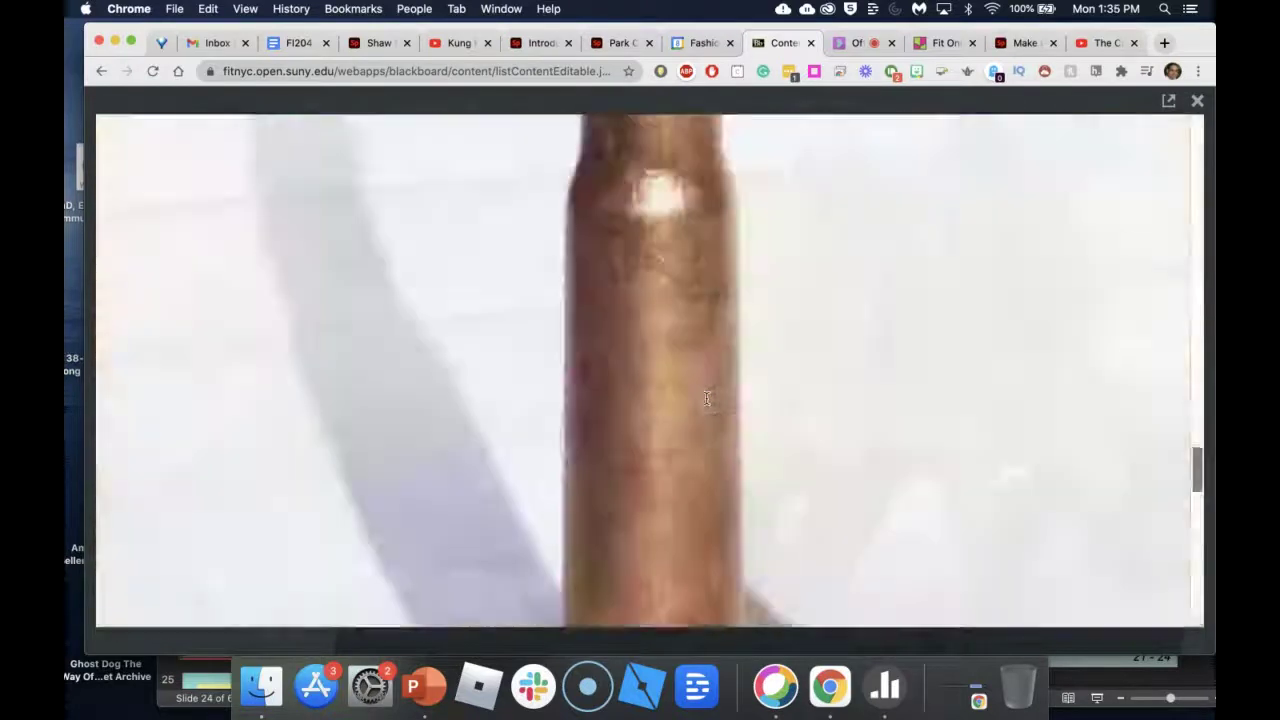
scroll(706, 399, down, 10)
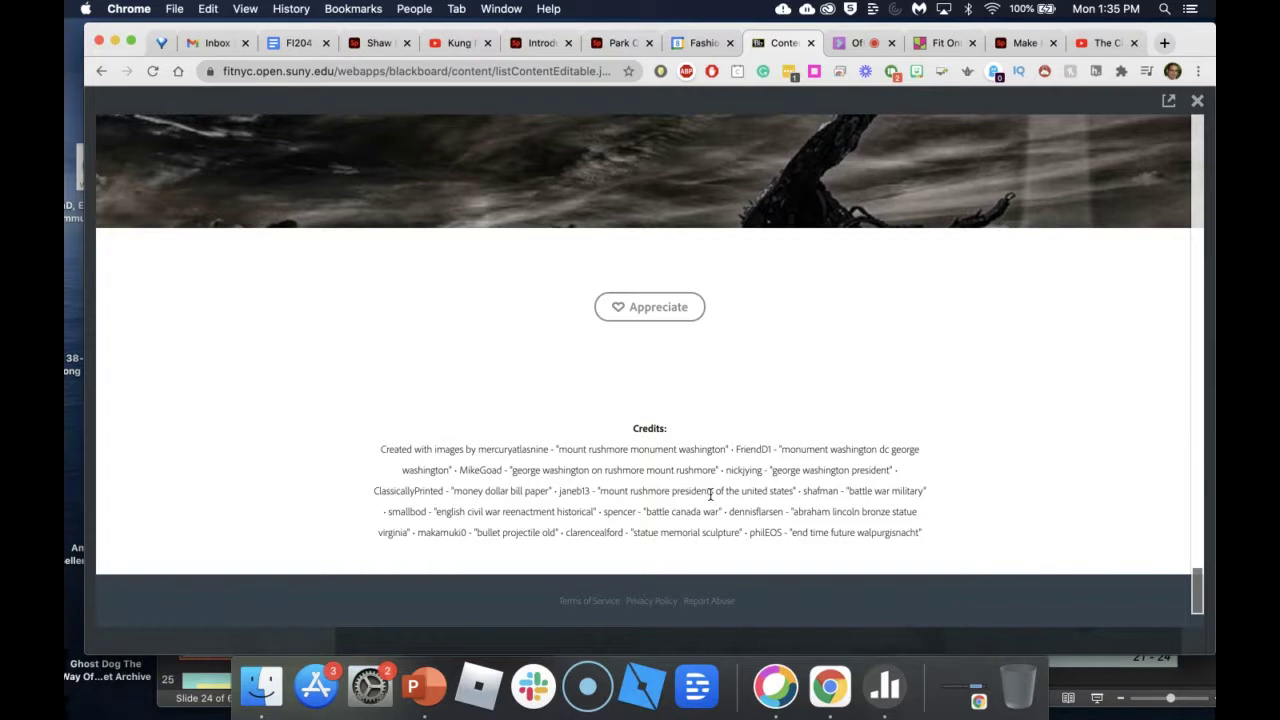
- Go back to the Civil War Crash Course video in the glideshow and play it with closed captions on
scroll(818, 300, up, 10)
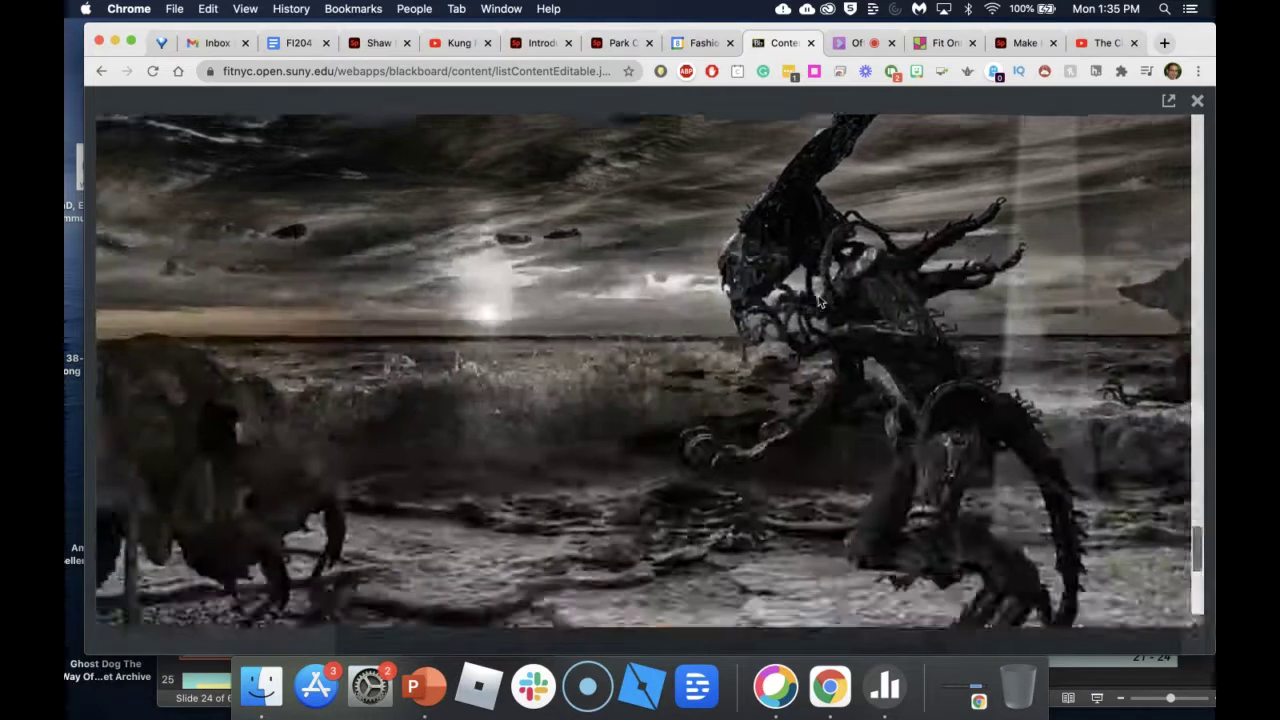
scroll(818, 300, up, 10)
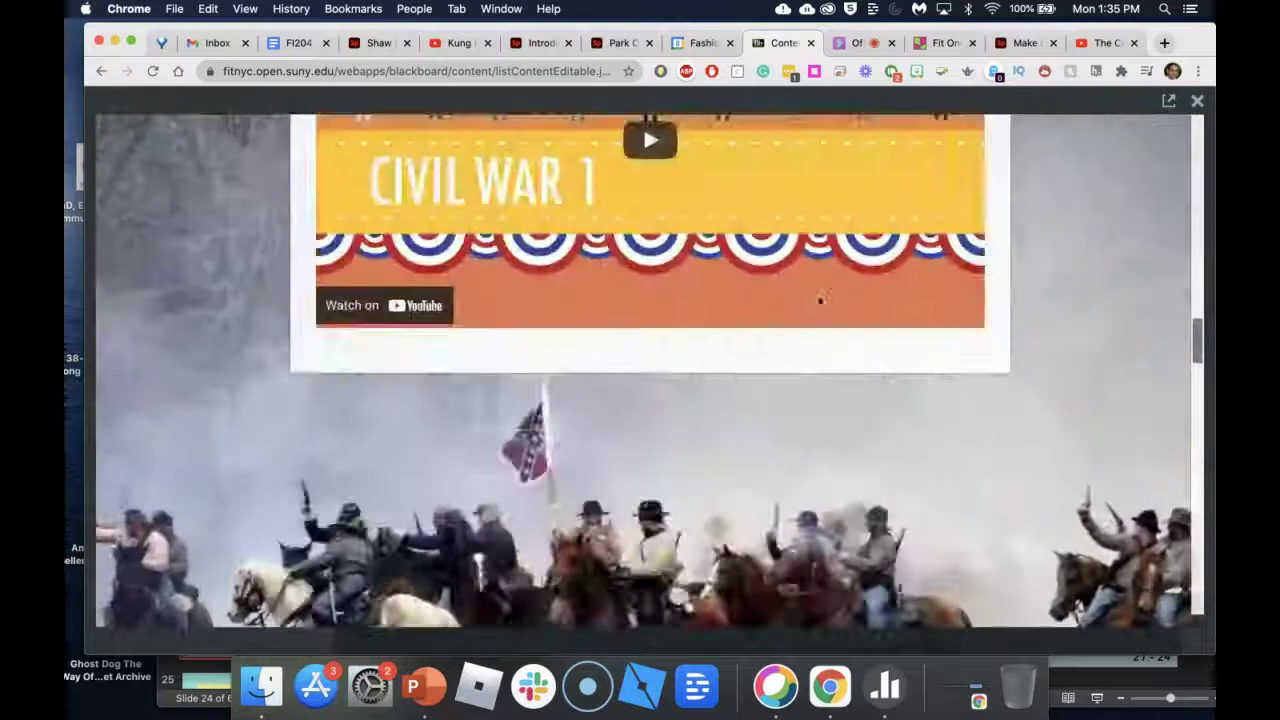
scroll(818, 300, down, 2)
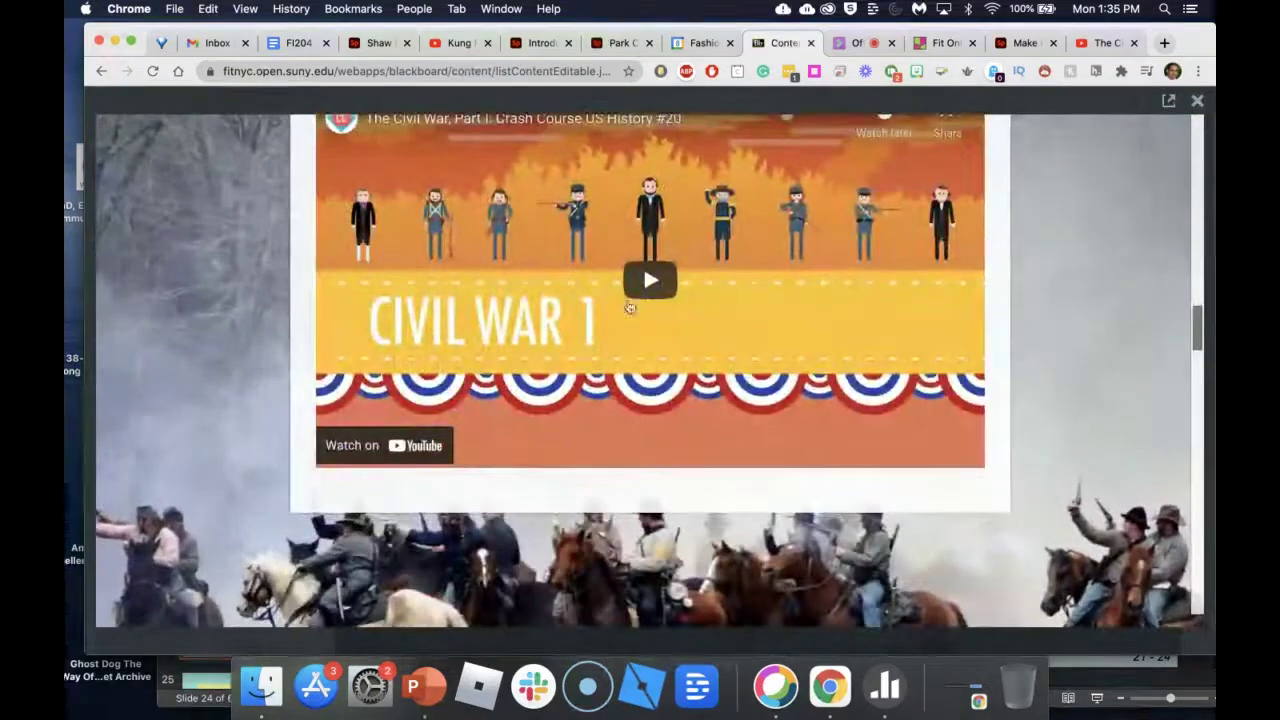
click(658, 279)
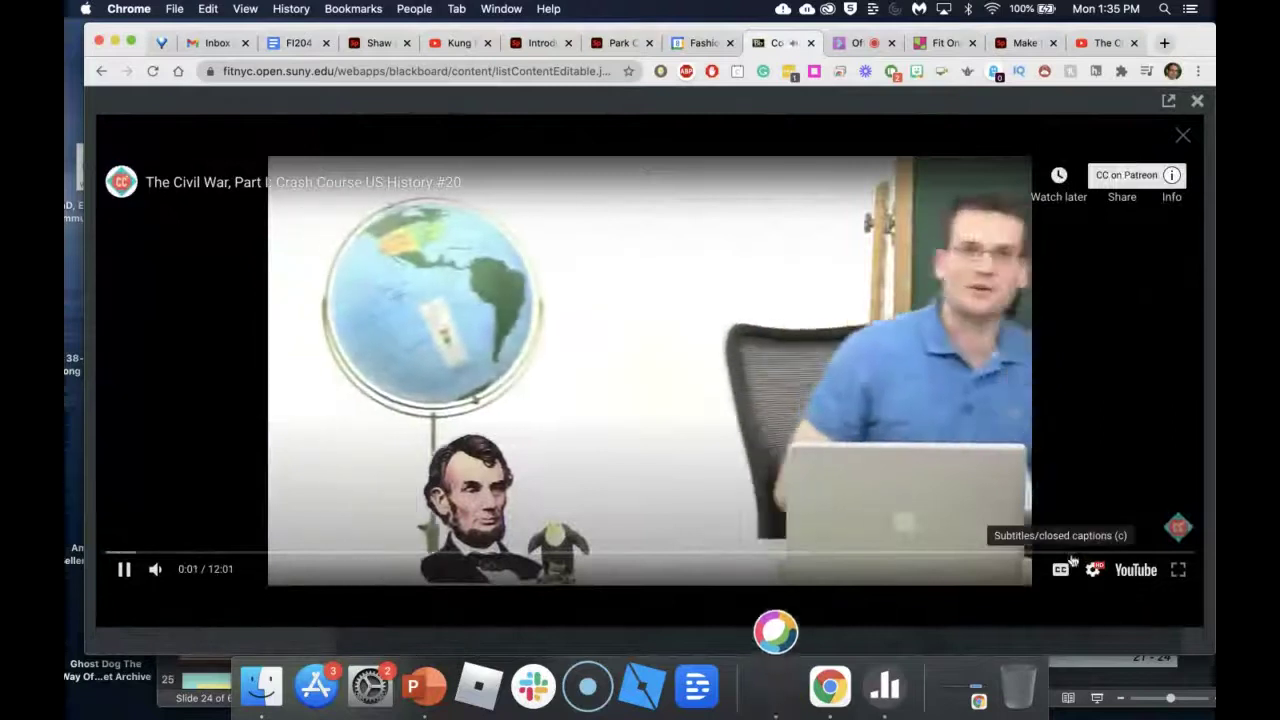
click(1061, 570)
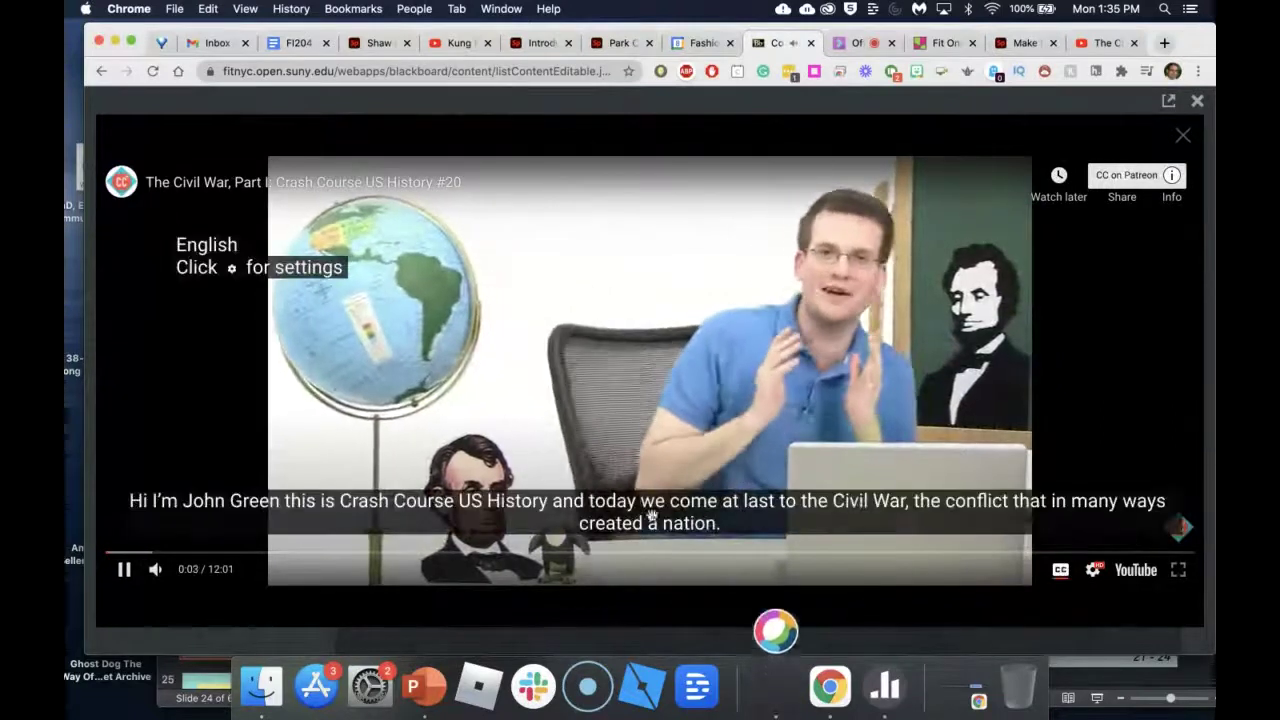
- Pause the Civil War Crash Course video, keep its closed captions on, and dismiss the suggested videos covering them
click(125, 572)
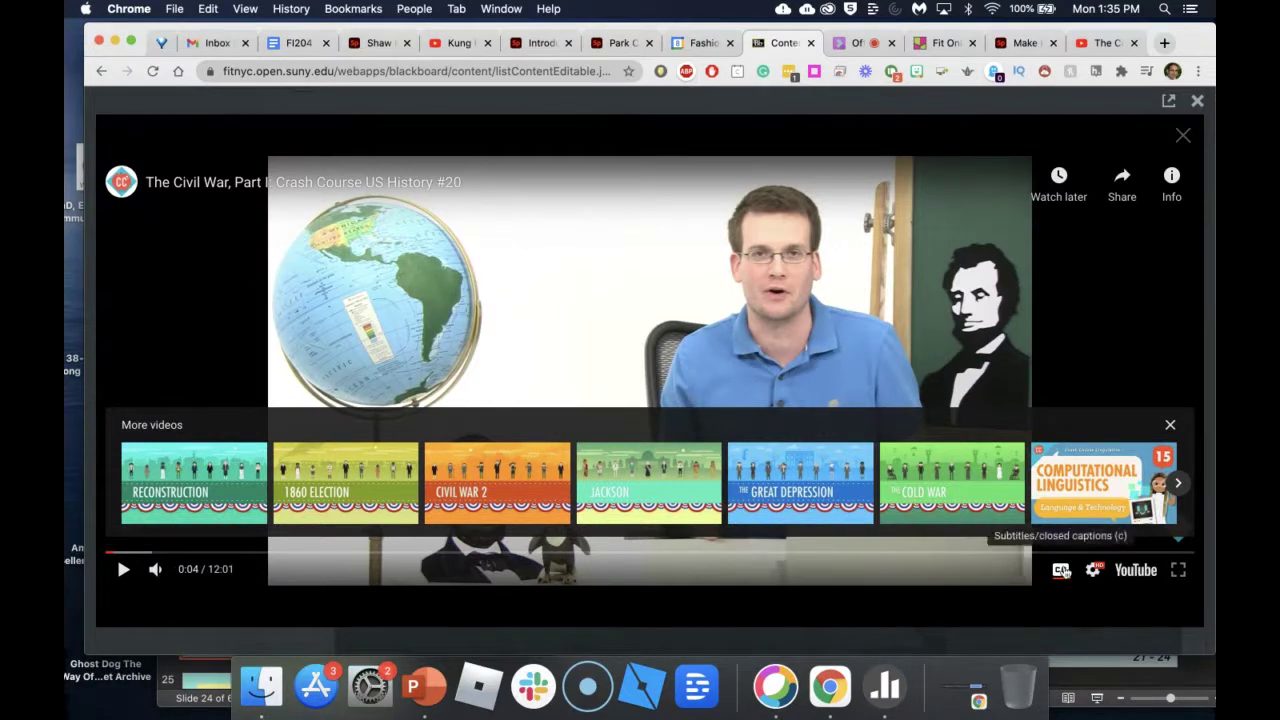
click(1062, 572)
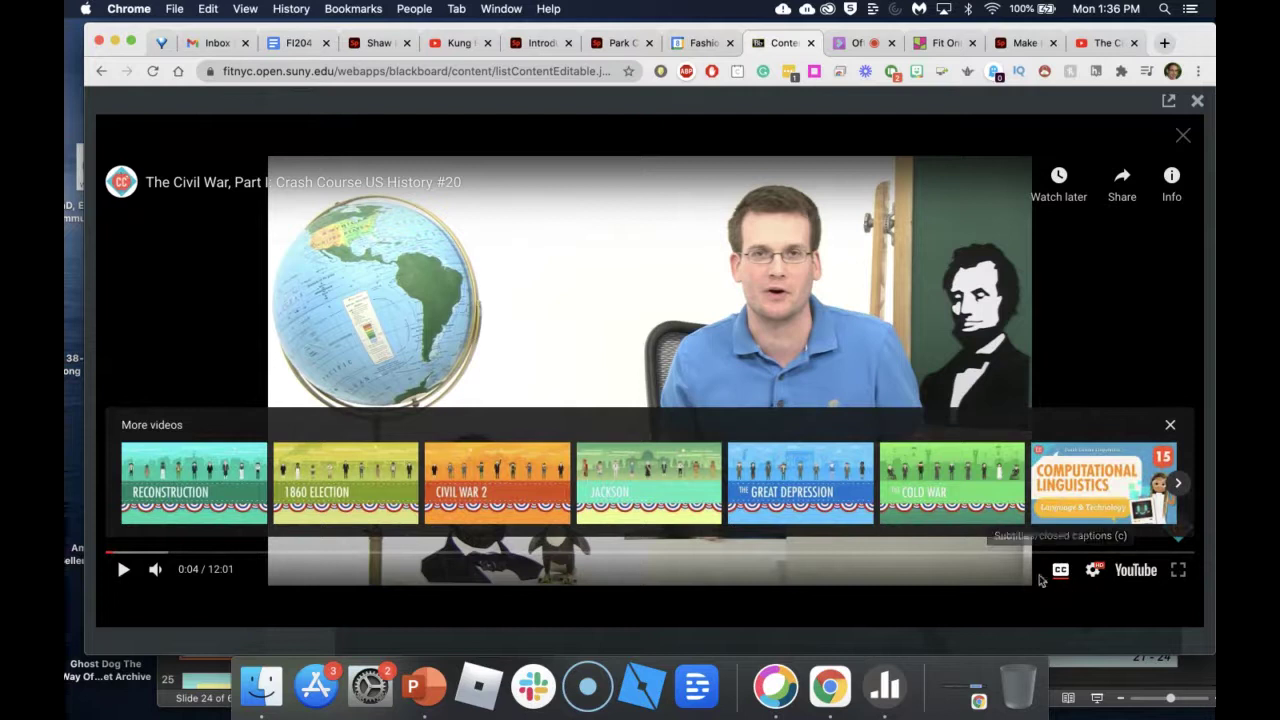
click(1066, 584)
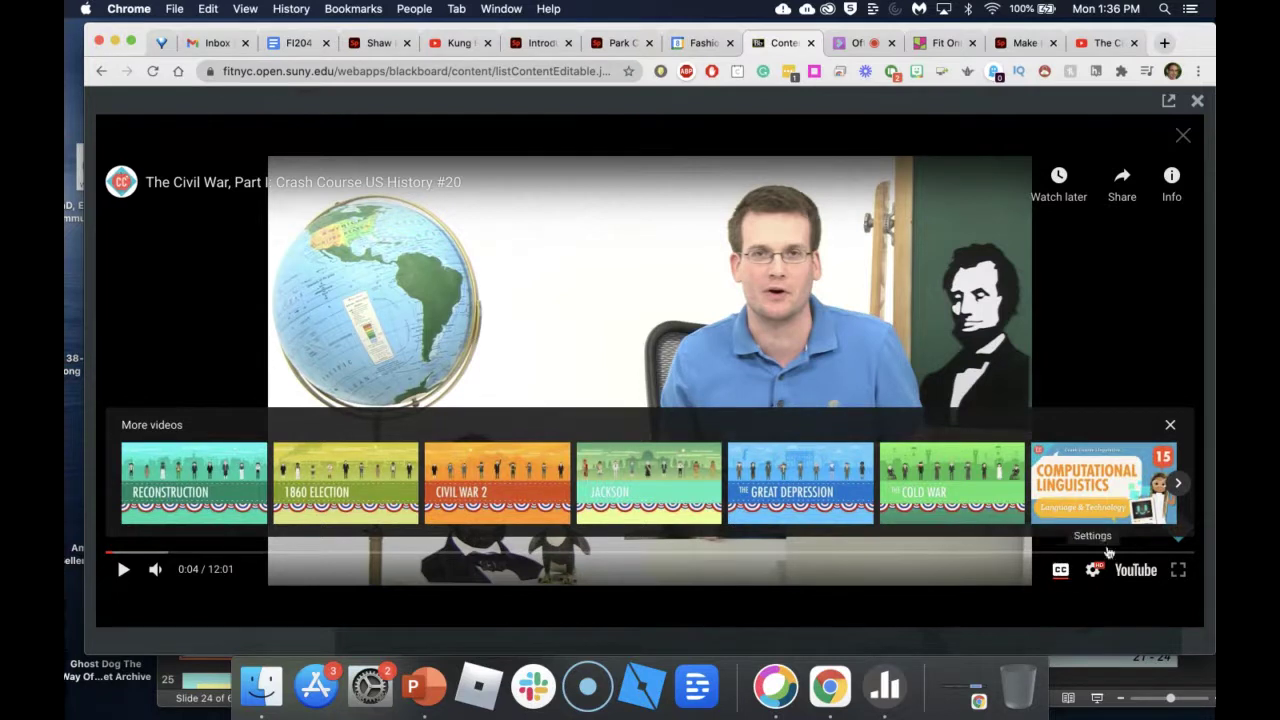
click(1173, 427)
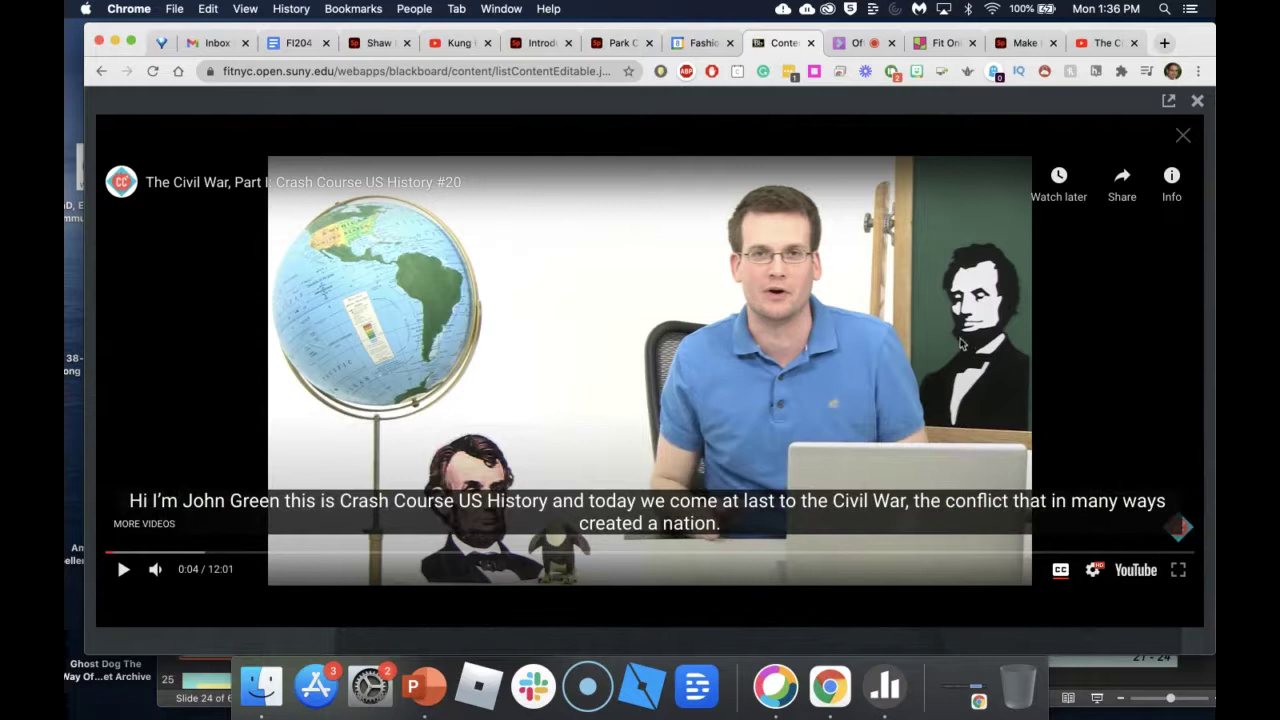
- Close the enlarged video player and go back up the embedded page to the text above the video
click(1181, 135)
scroll(938, 509, down, 3)
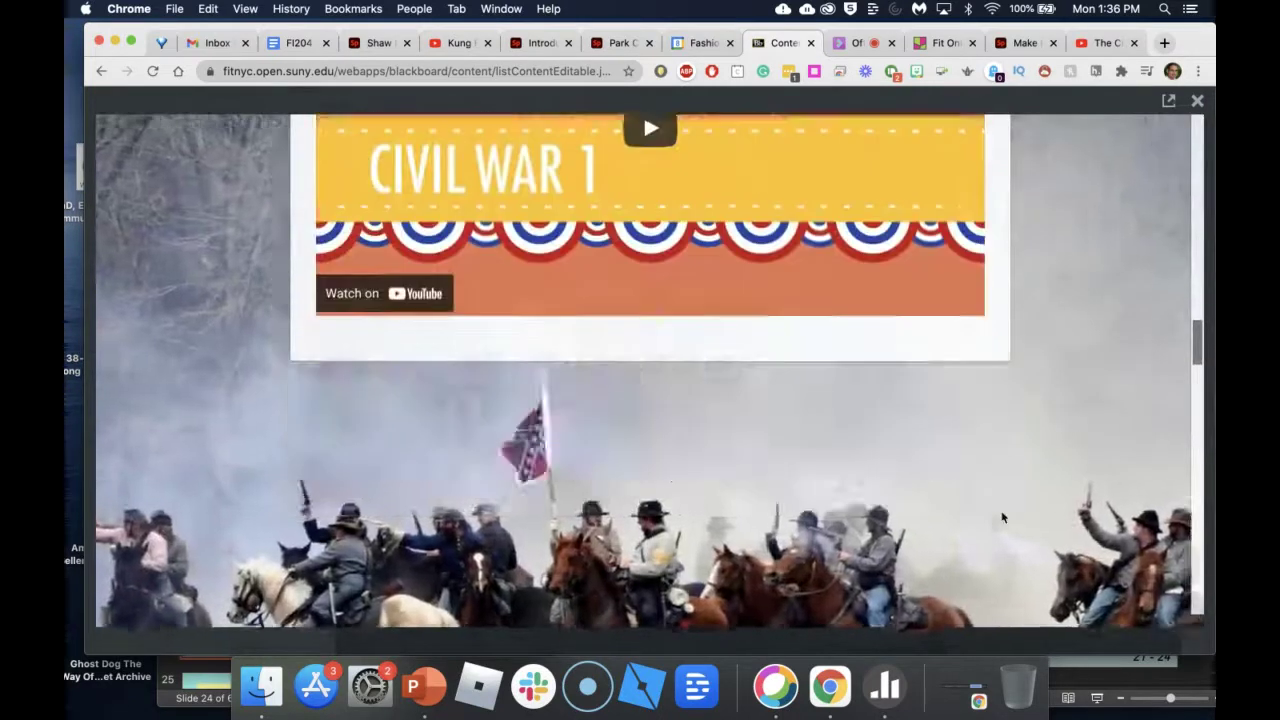
scroll(1001, 517, up, 15)
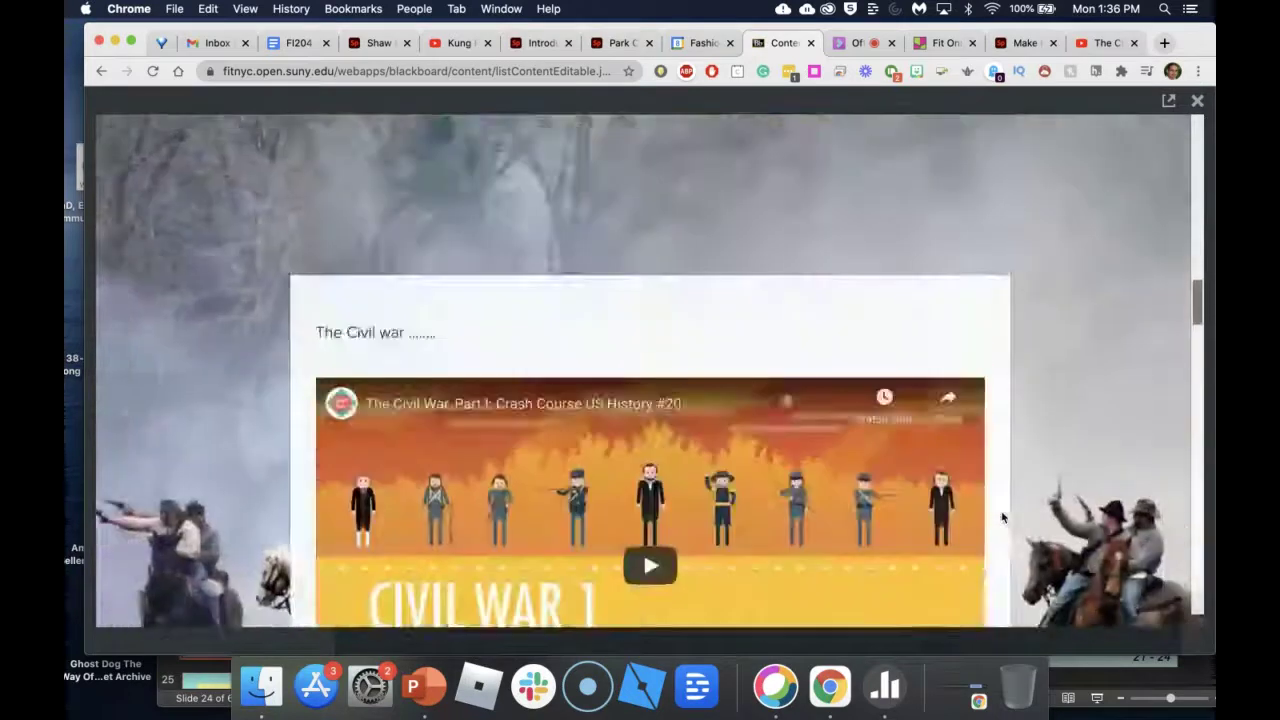
- Return to the start of the expanded Unit 1: Civil War page and close it to get back to the course content
scroll(1001, 515, up, 2)
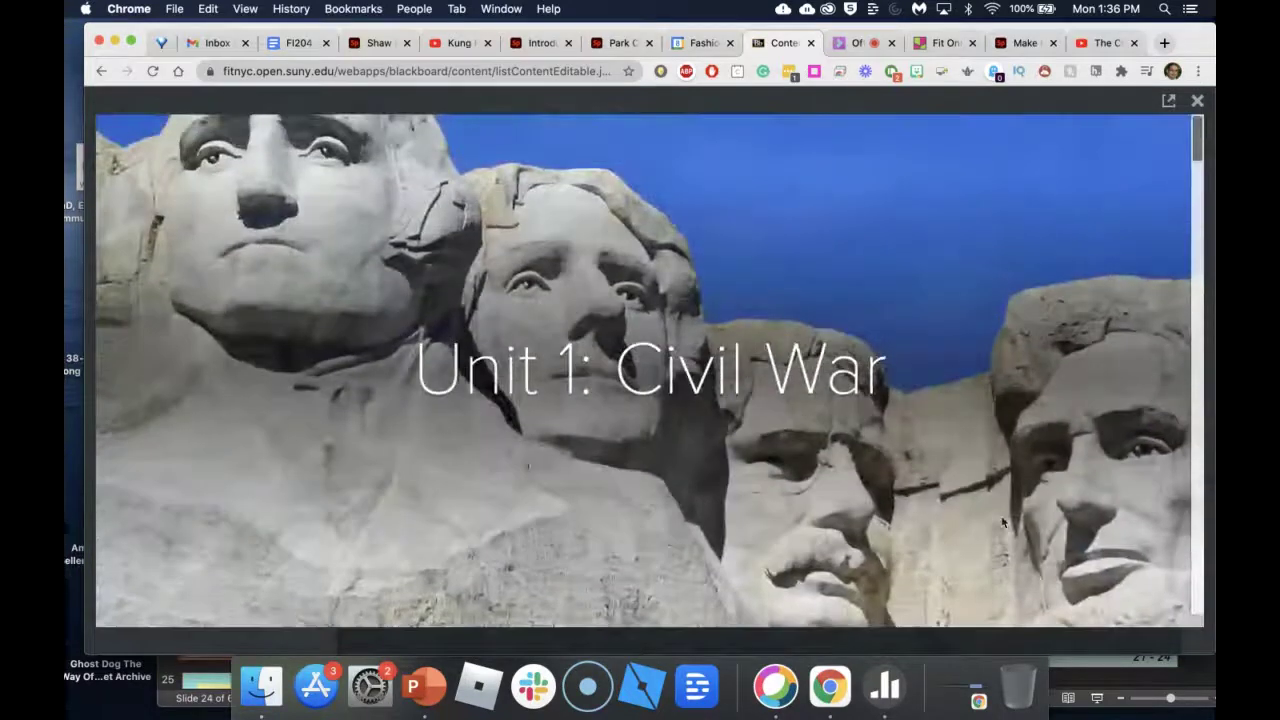
click(1197, 104)
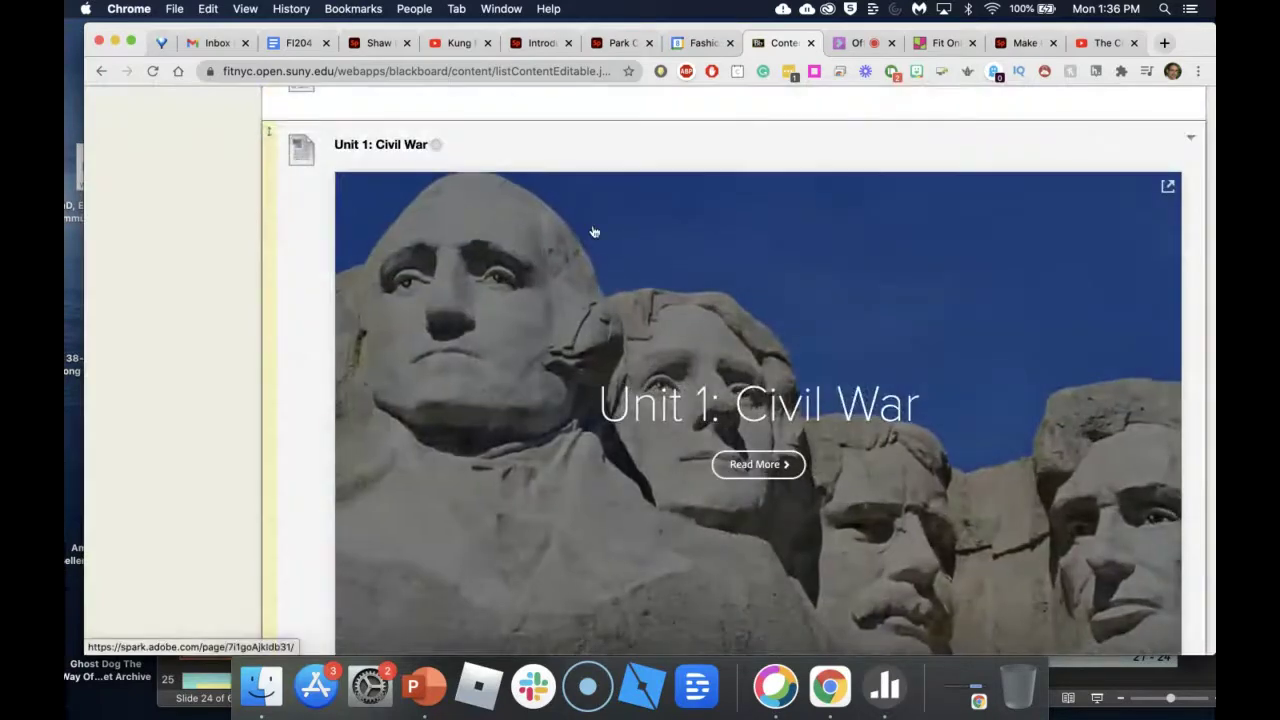
- Examine how the embedded Unit 1: Civil War page sits among the course's lecture videos, discussion and quiz items
scroll(593, 232, down, 2)
scroll(593, 232, up, 8)
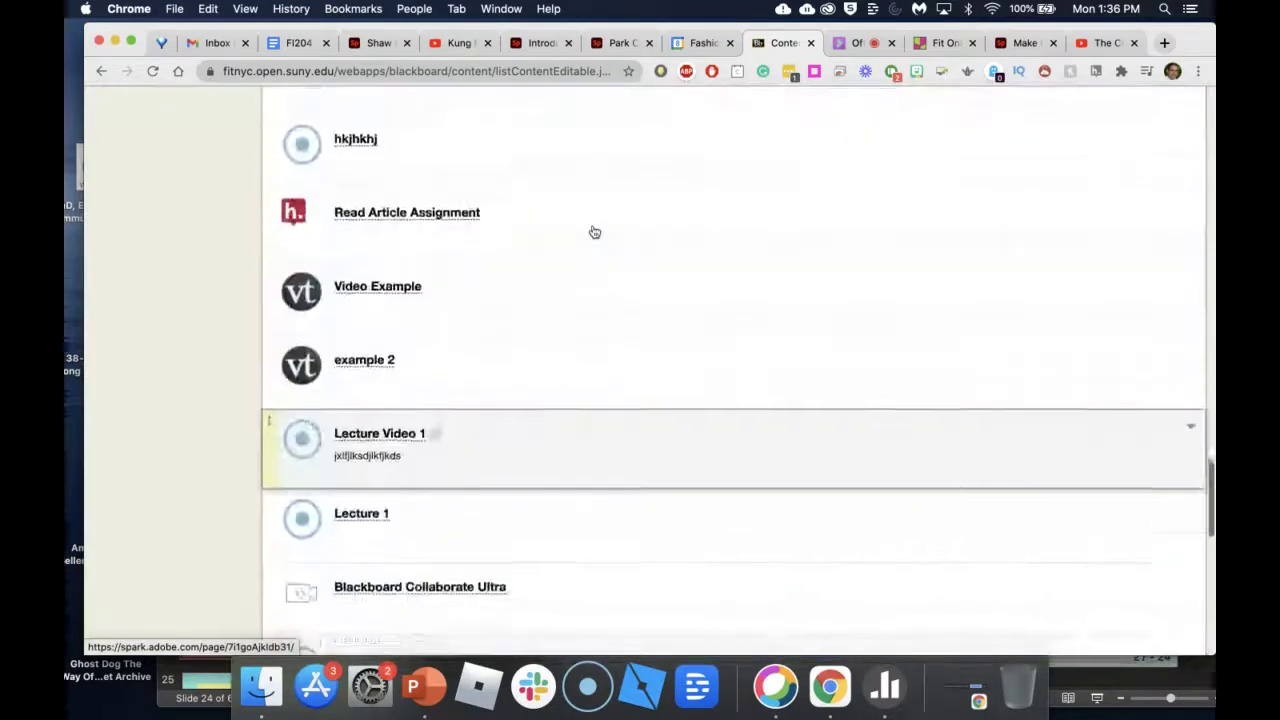
scroll(594, 232, down, 5)
scroll(594, 232, down, 3)
scroll(594, 232, up, 5)
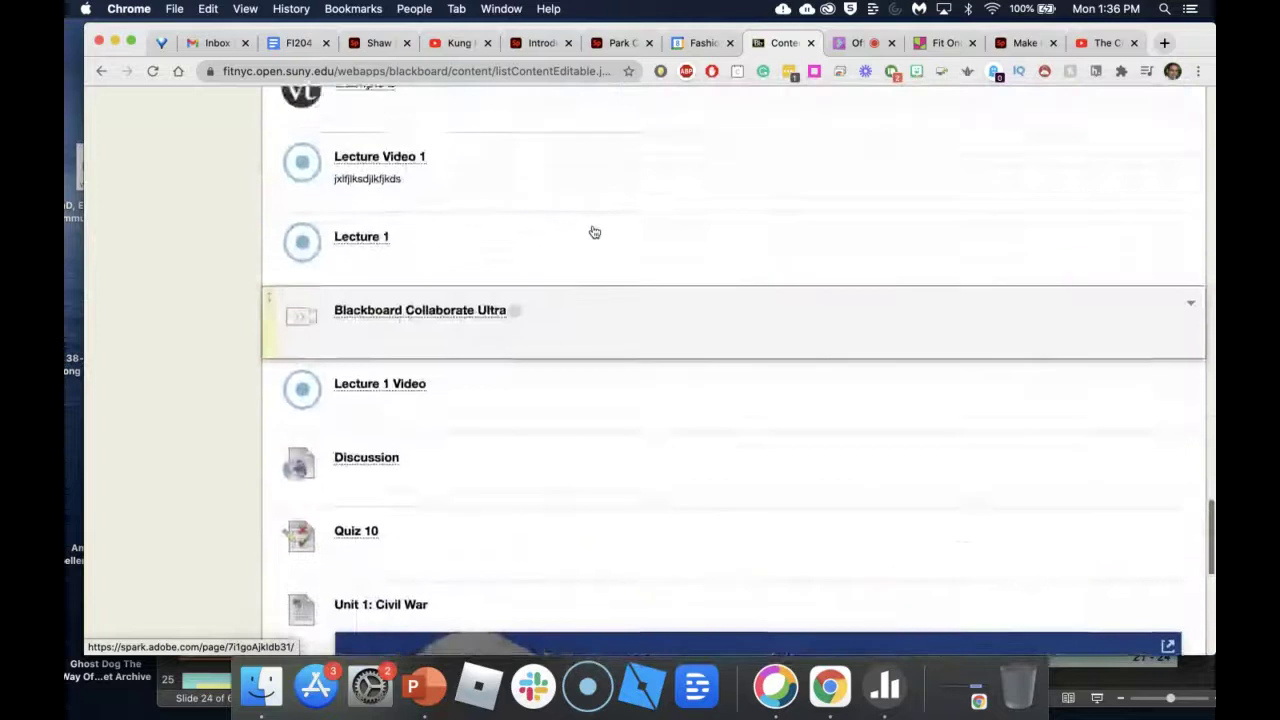
scroll(594, 232, down, 2)
scroll(594, 232, down, 2)
scroll(591, 223, up, 3)
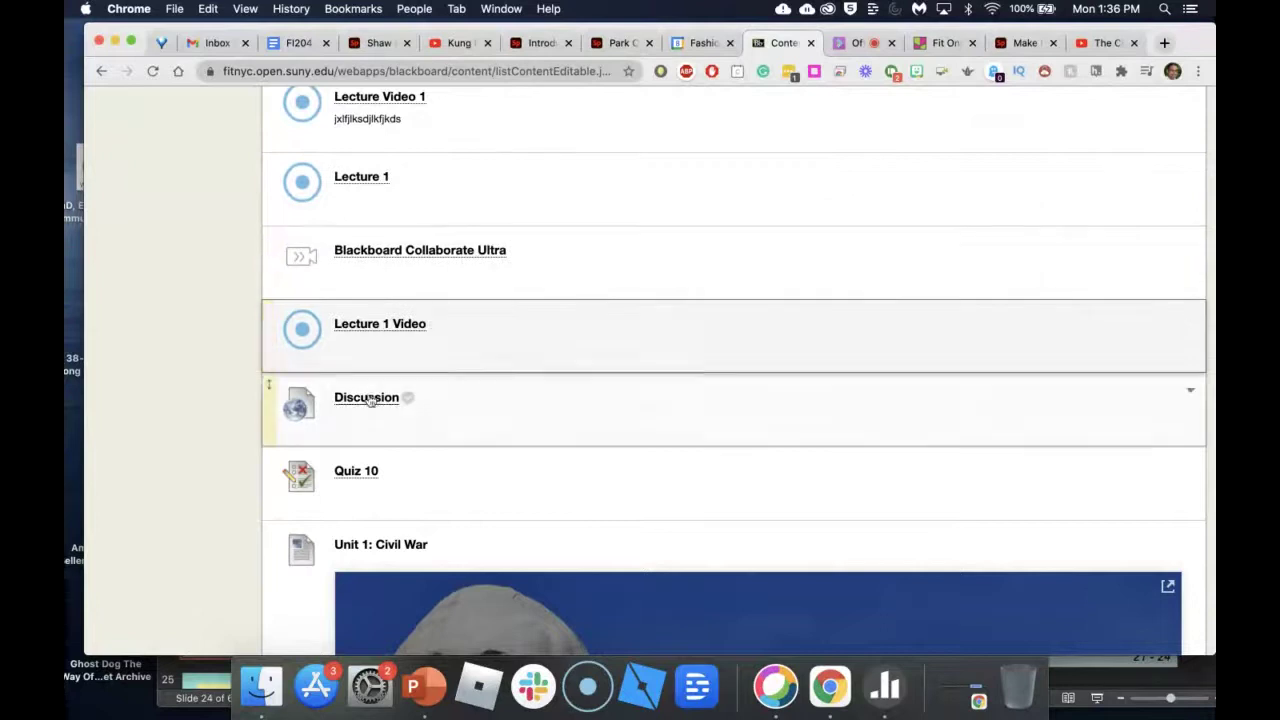
scroll(377, 291, up, 3)
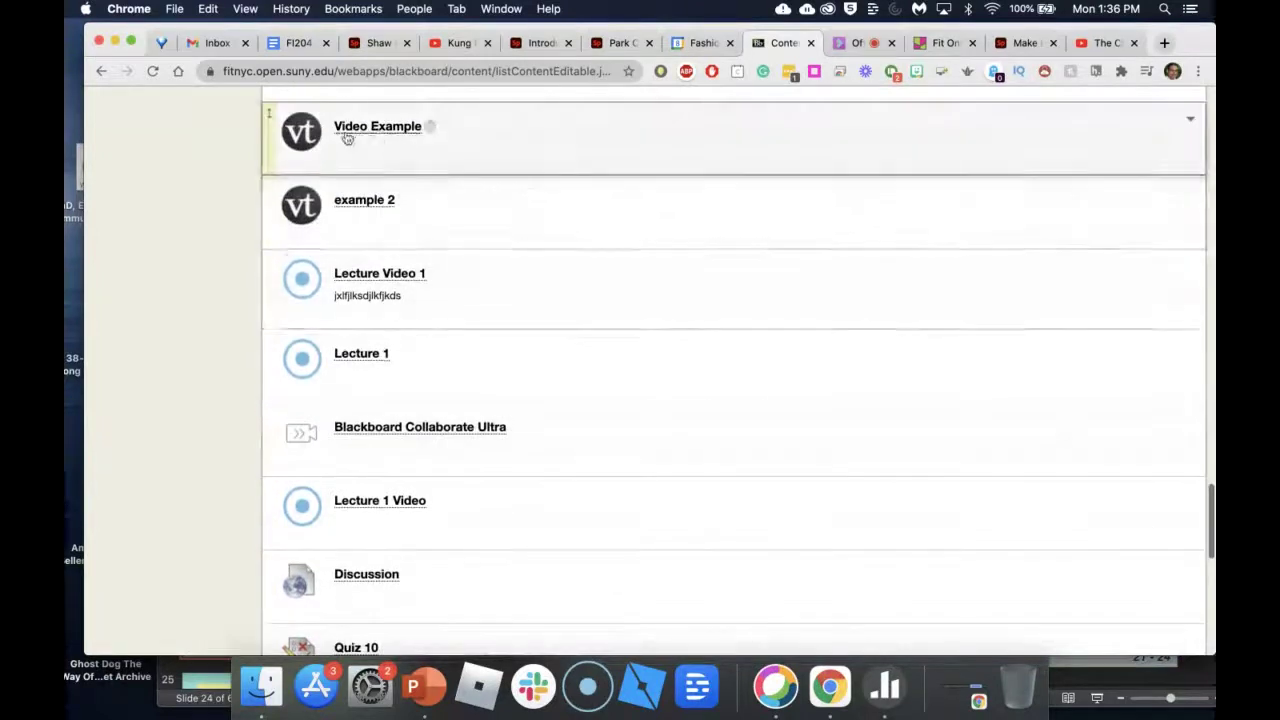
scroll(443, 309, down, 10)
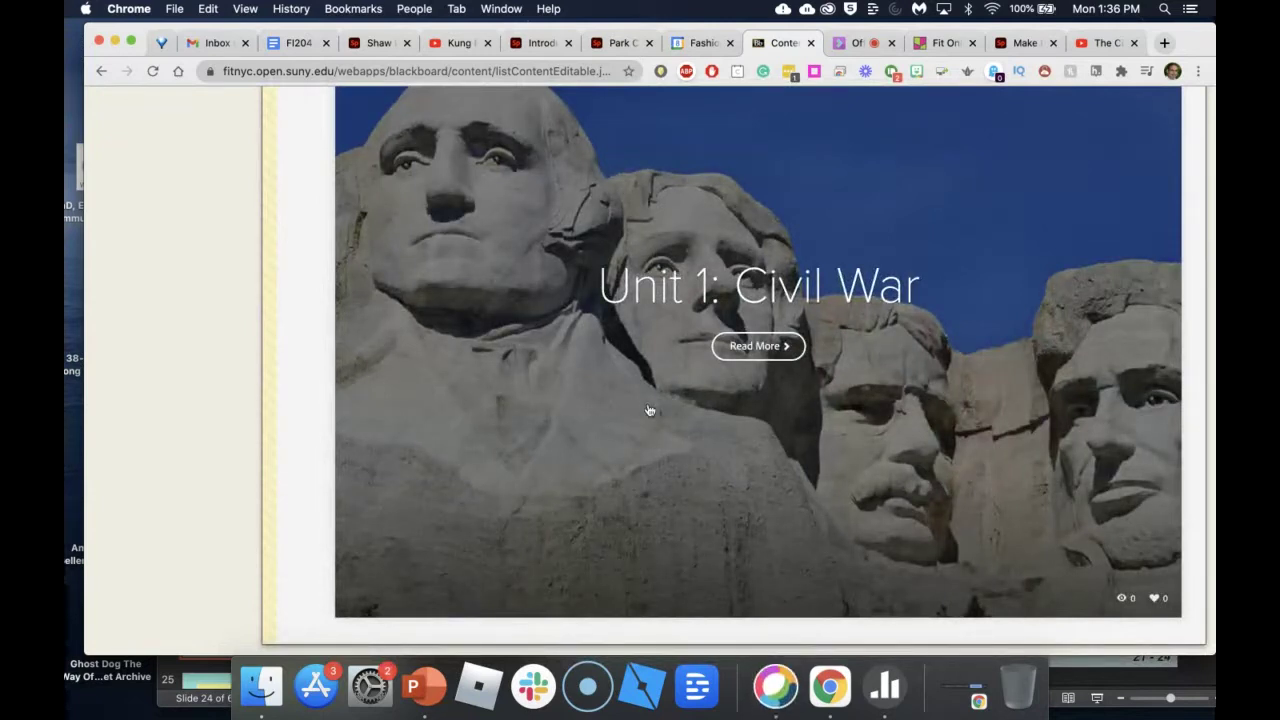
scroll(649, 410, up, 10)
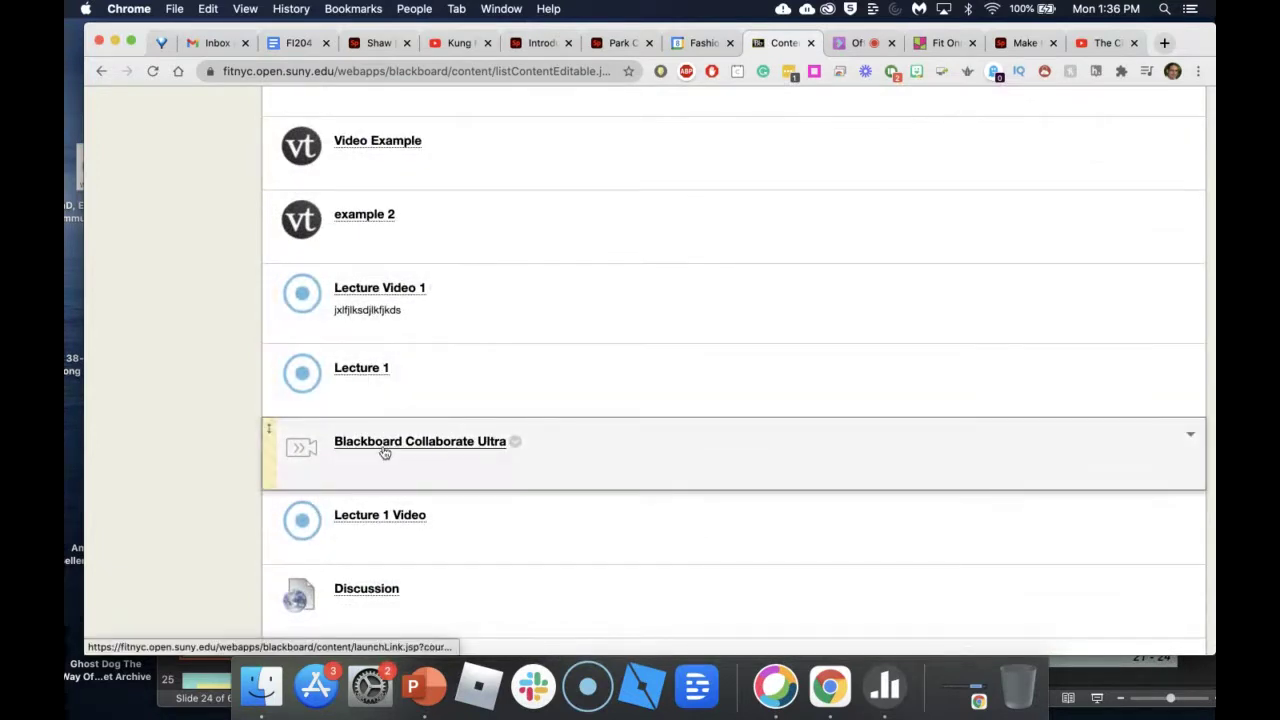
scroll(380, 523, down, 3)
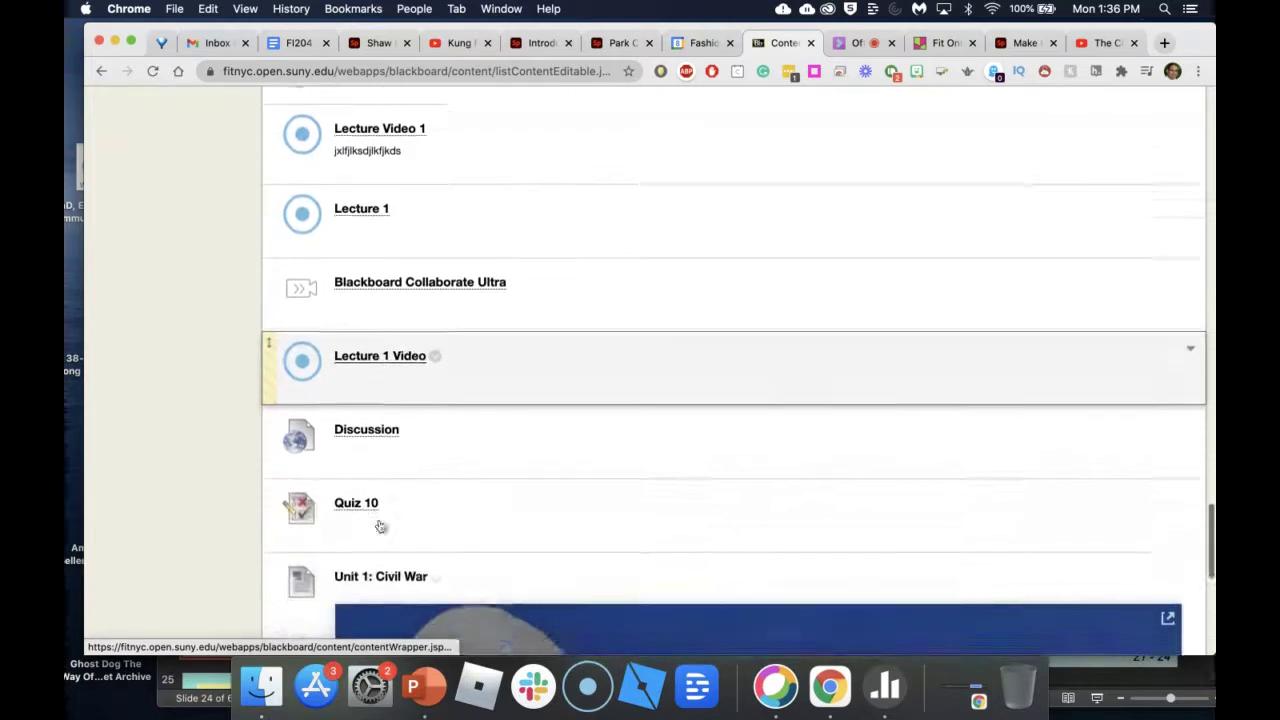
scroll(449, 469, down, 2)
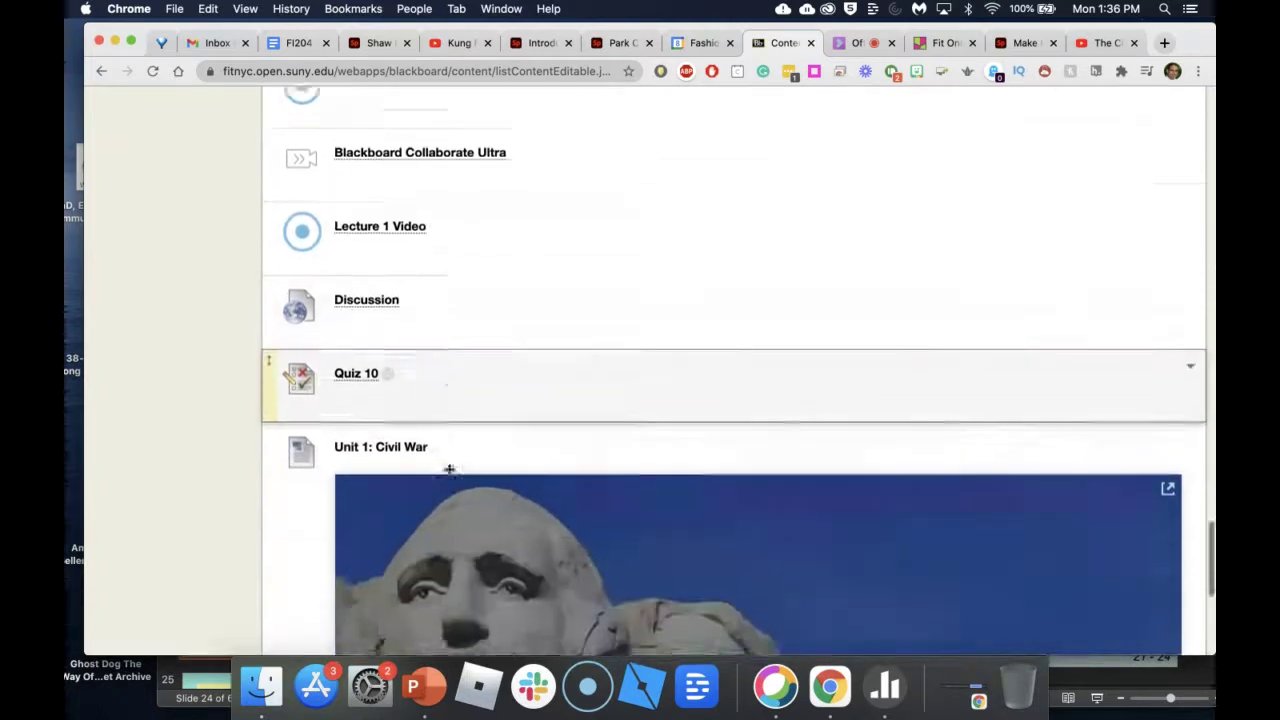
scroll(449, 469, down, 1)
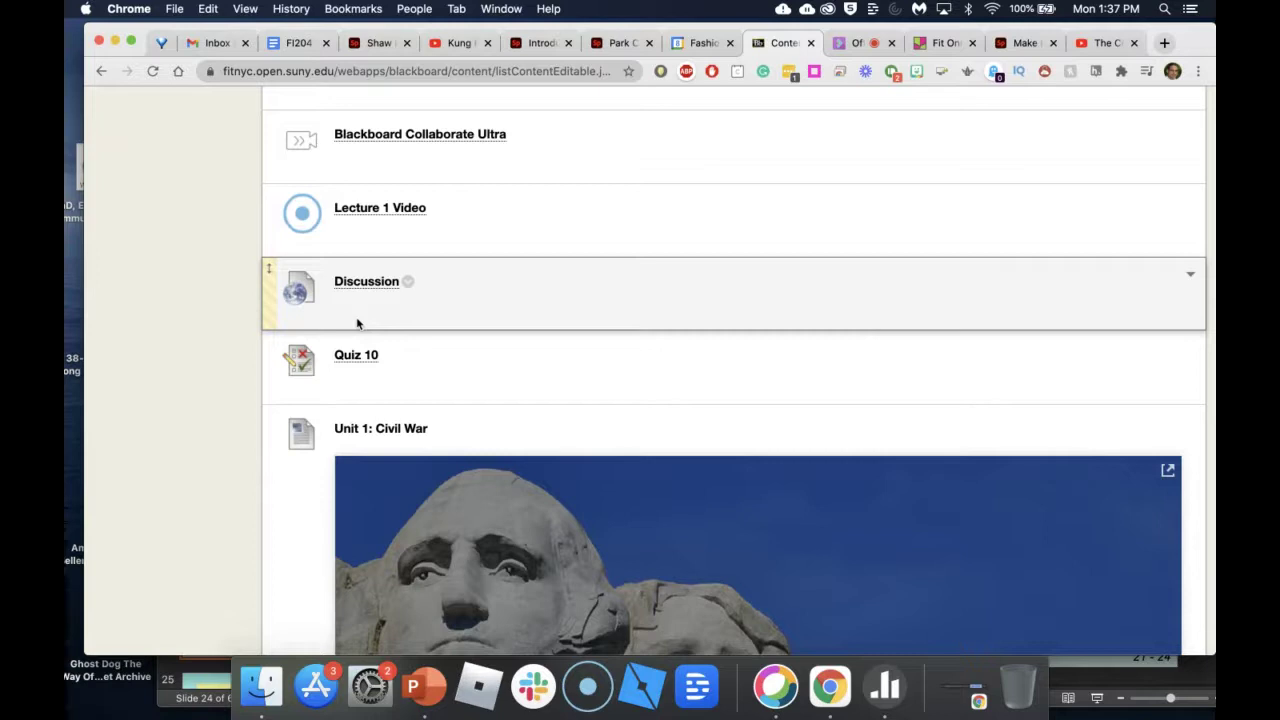
scroll(357, 323, down, 5)
scroll(683, 472, down, 4)
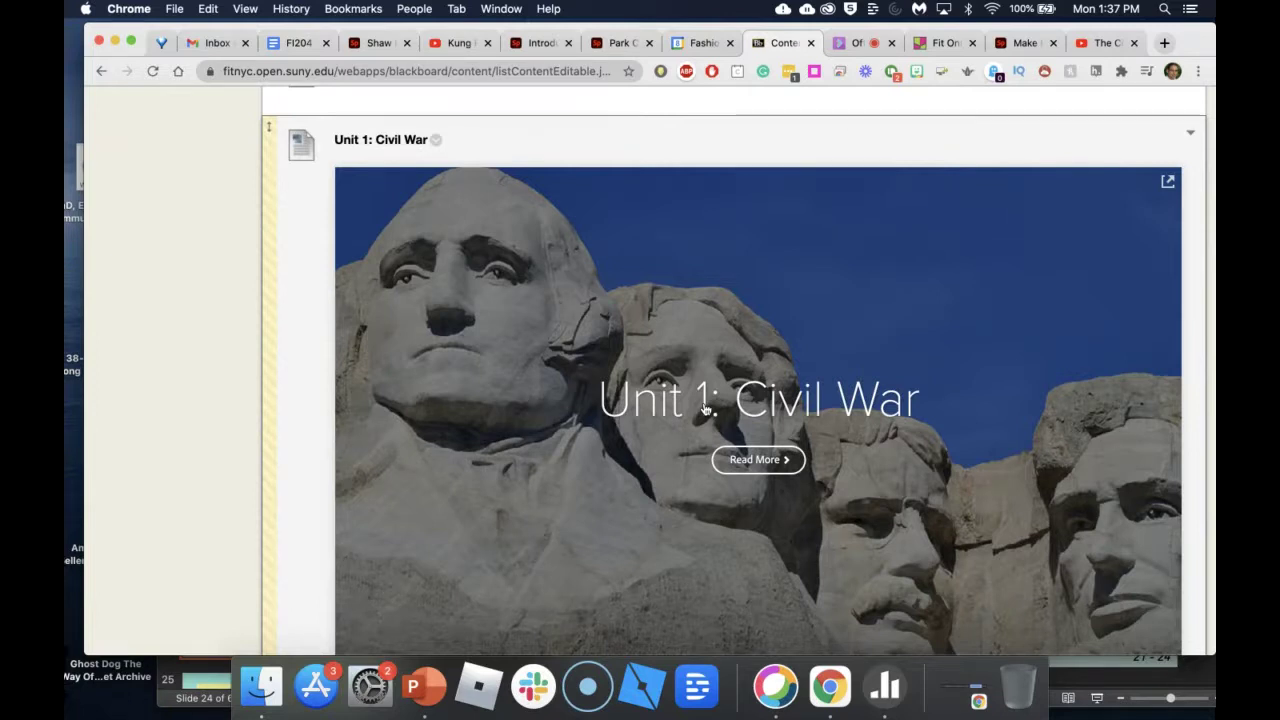
scroll(704, 408, down, 3)
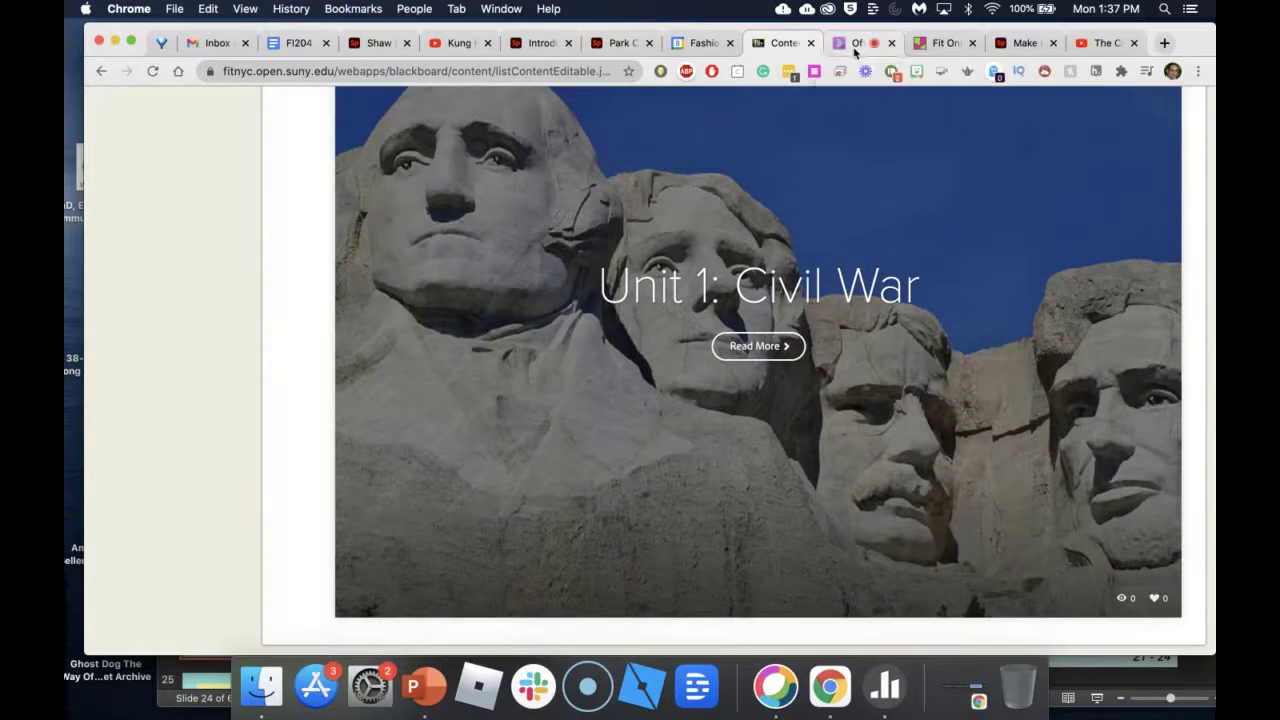
click(853, 44)
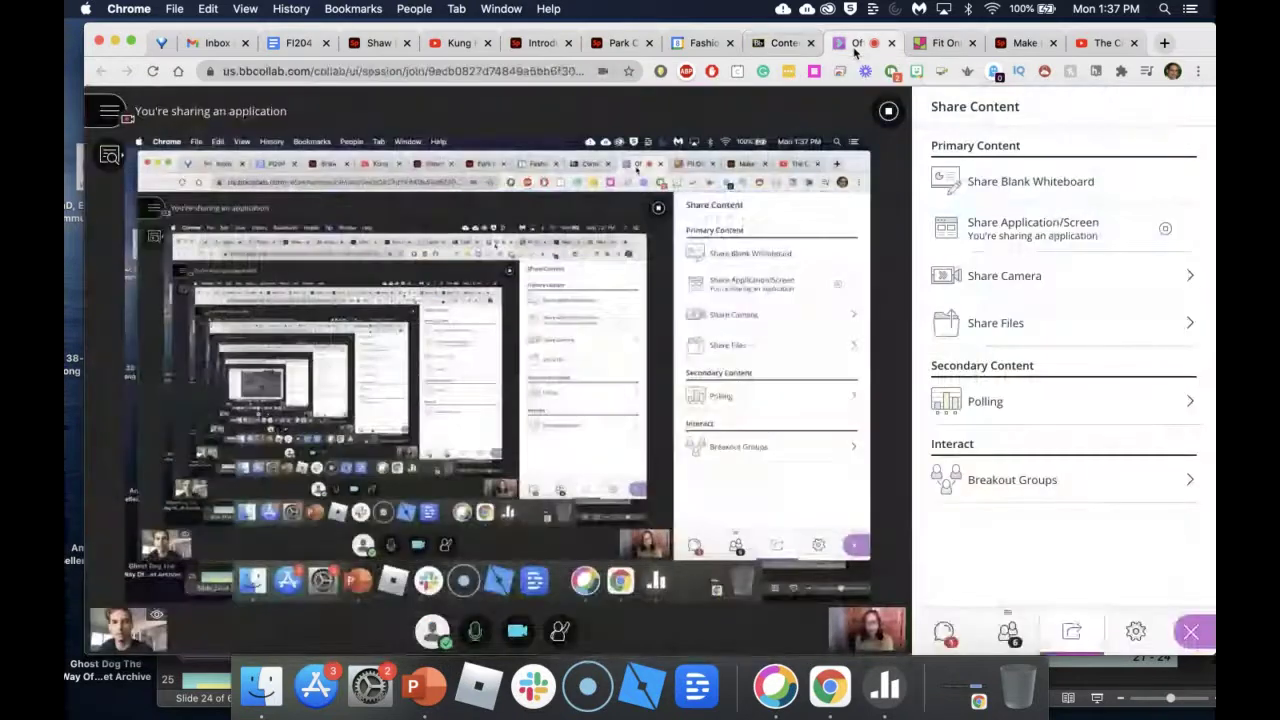
click(786, 43)
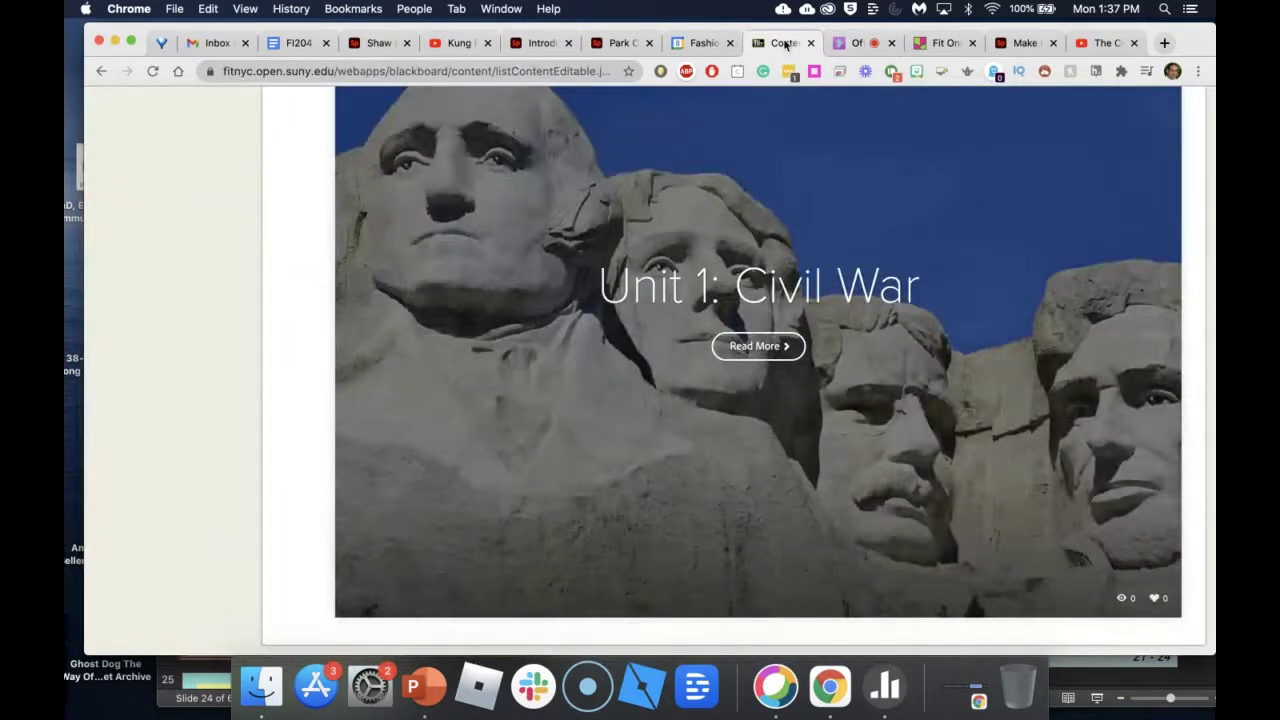
scroll(836, 202, up, 5)
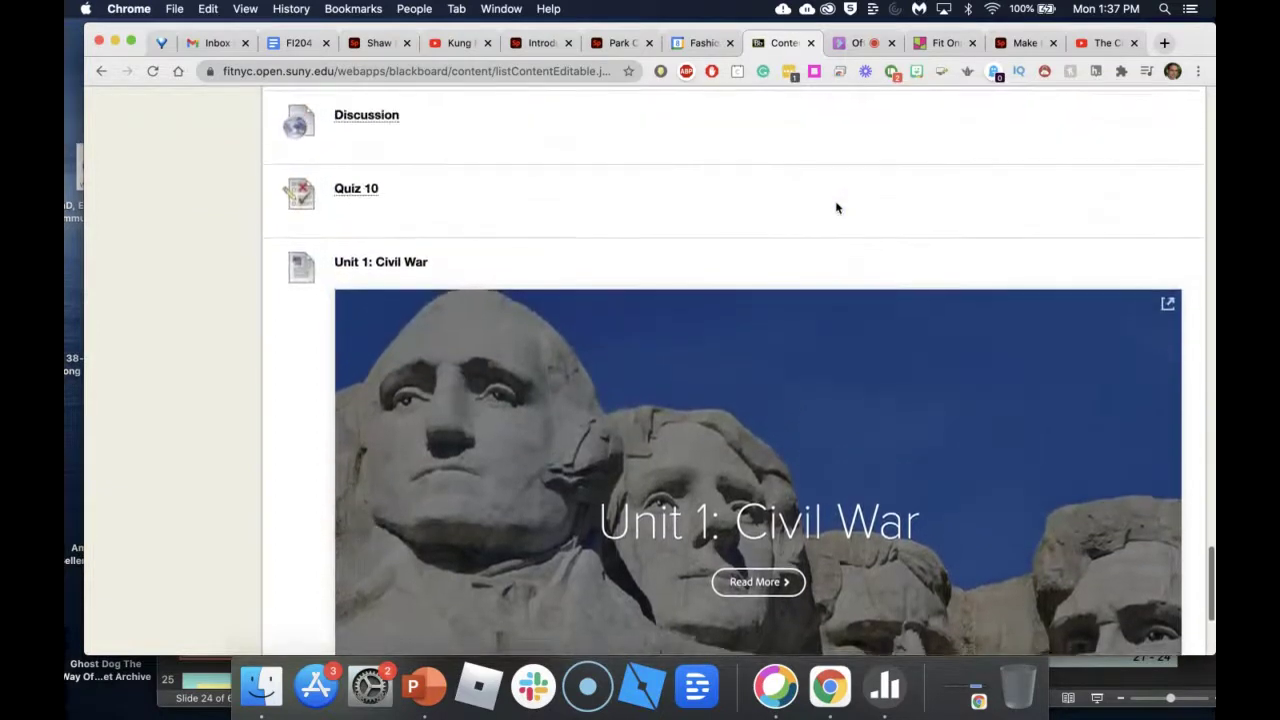
scroll(837, 207, down, 1)
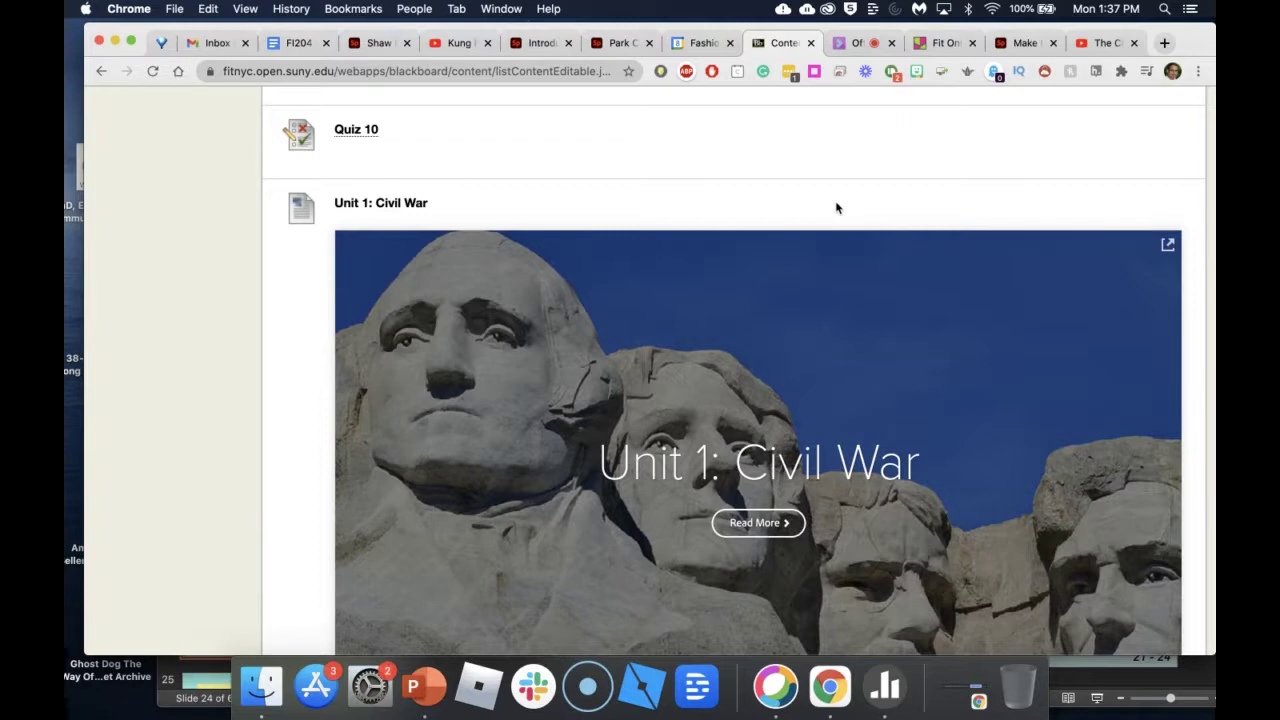
- Switch to the Adobe Spark editor and copy the shareable link of the published Unit 1: Civil War page
click(1030, 44)
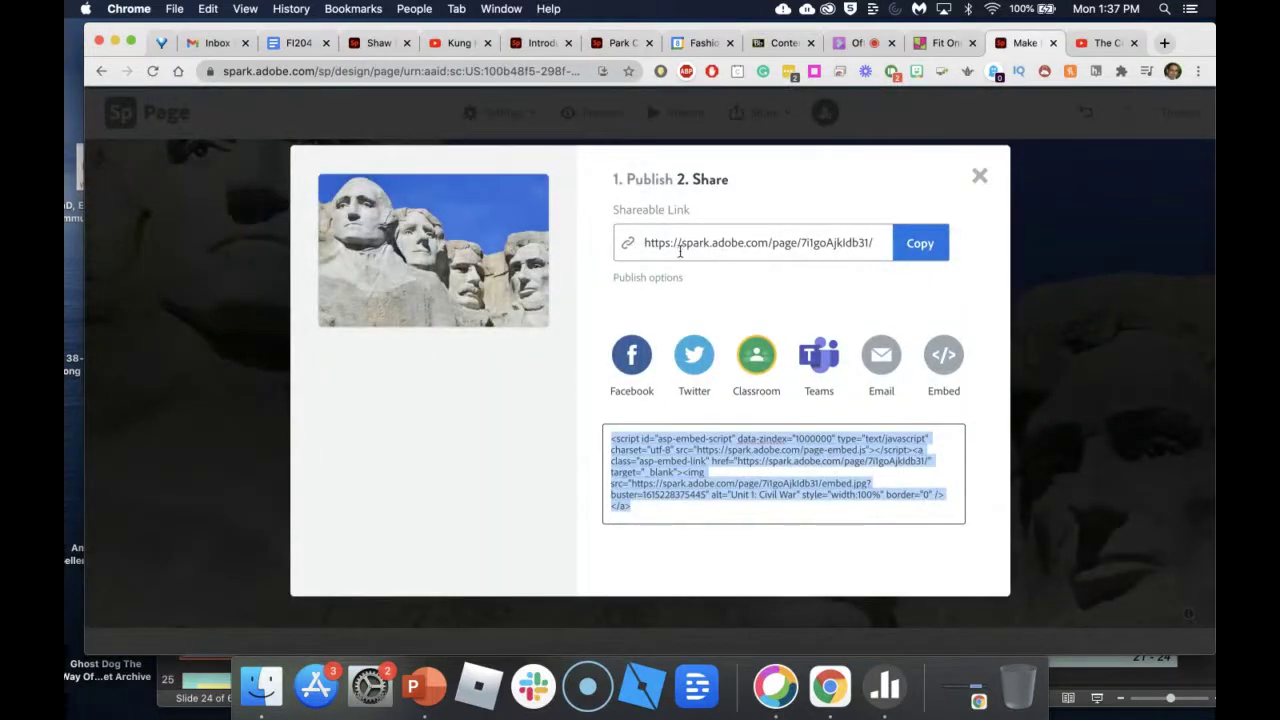
click(730, 243)
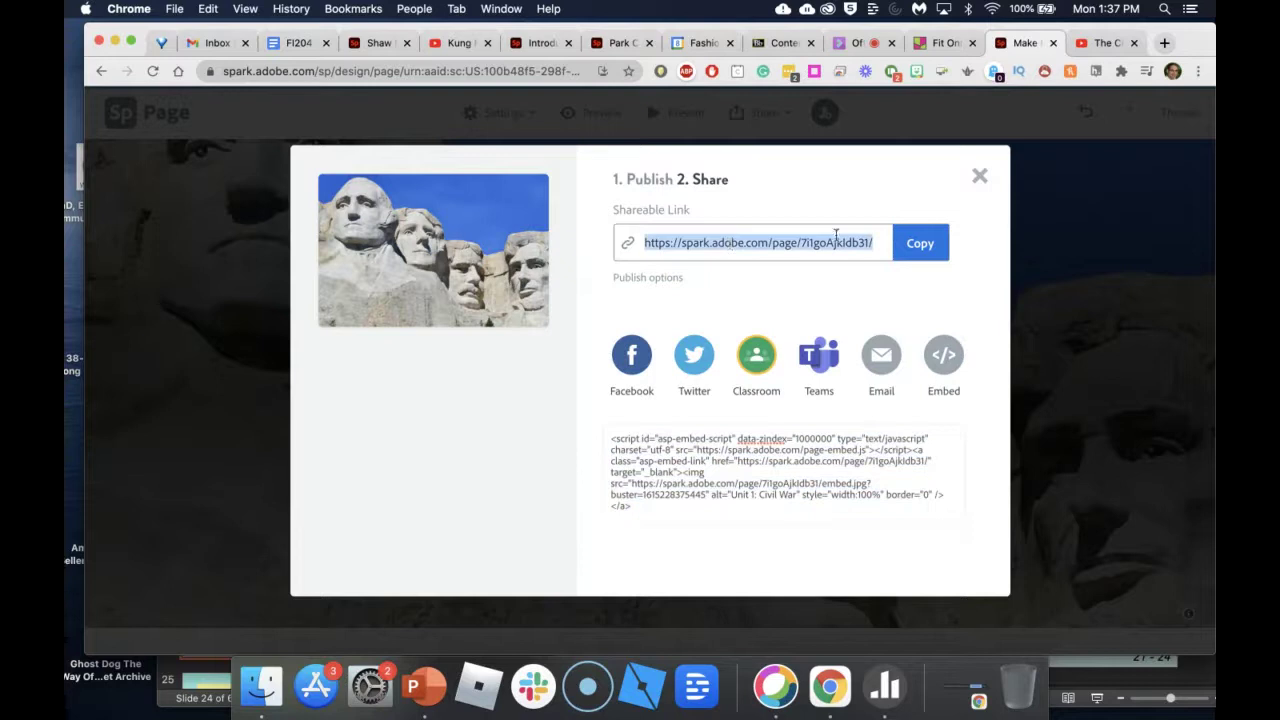
click(920, 243)
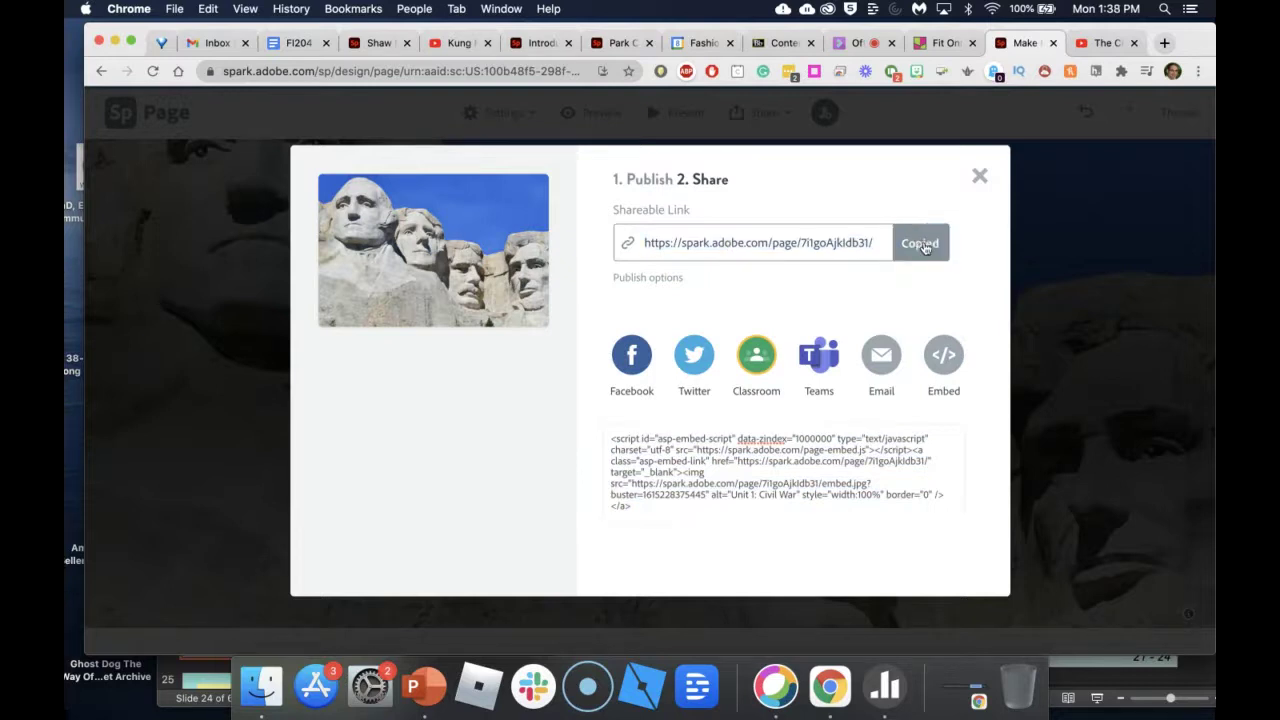
- Switch to the Blackboard Collaborate session and post the copied Spark page link in the Everyone chat
click(774, 44)
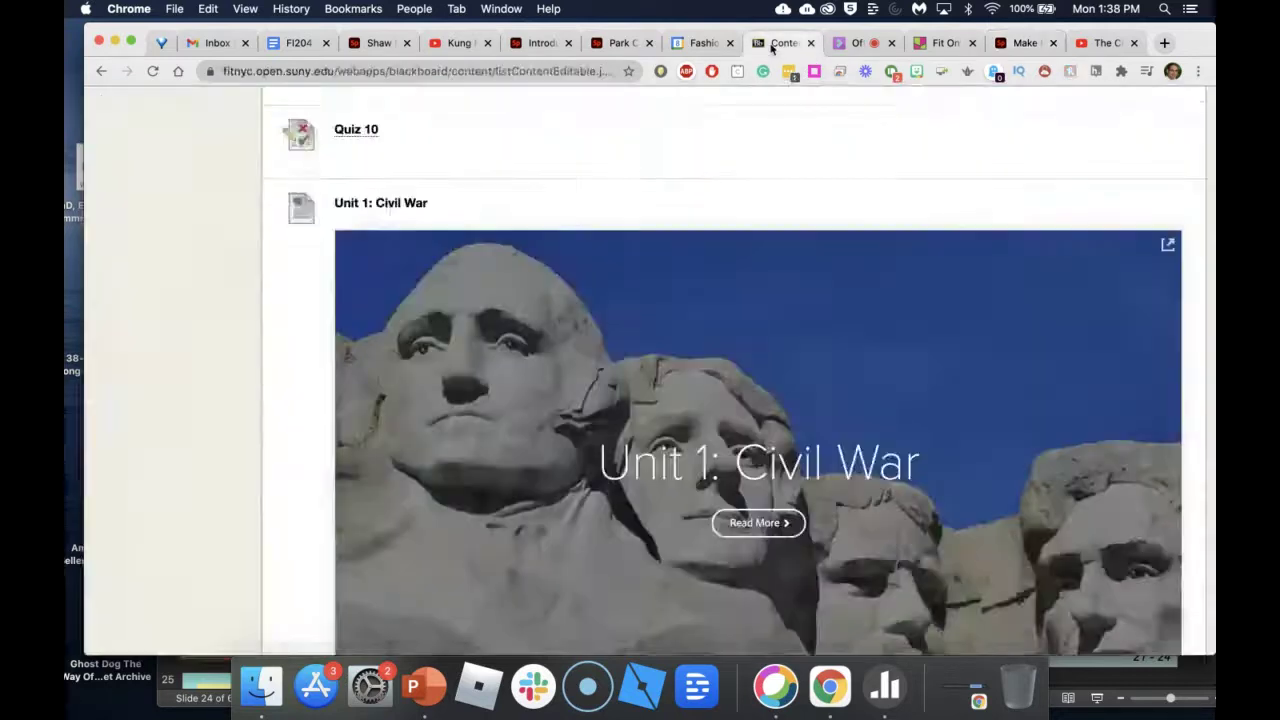
click(845, 44)
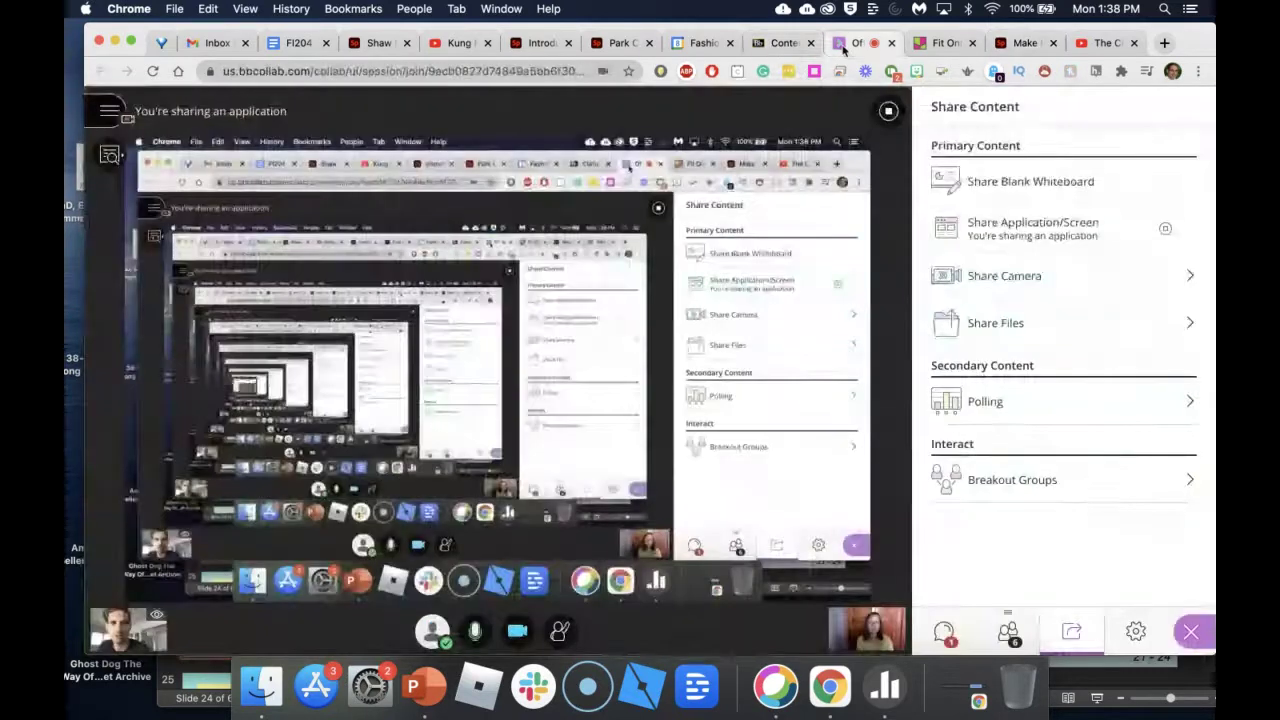
click(944, 631)
click(966, 560)
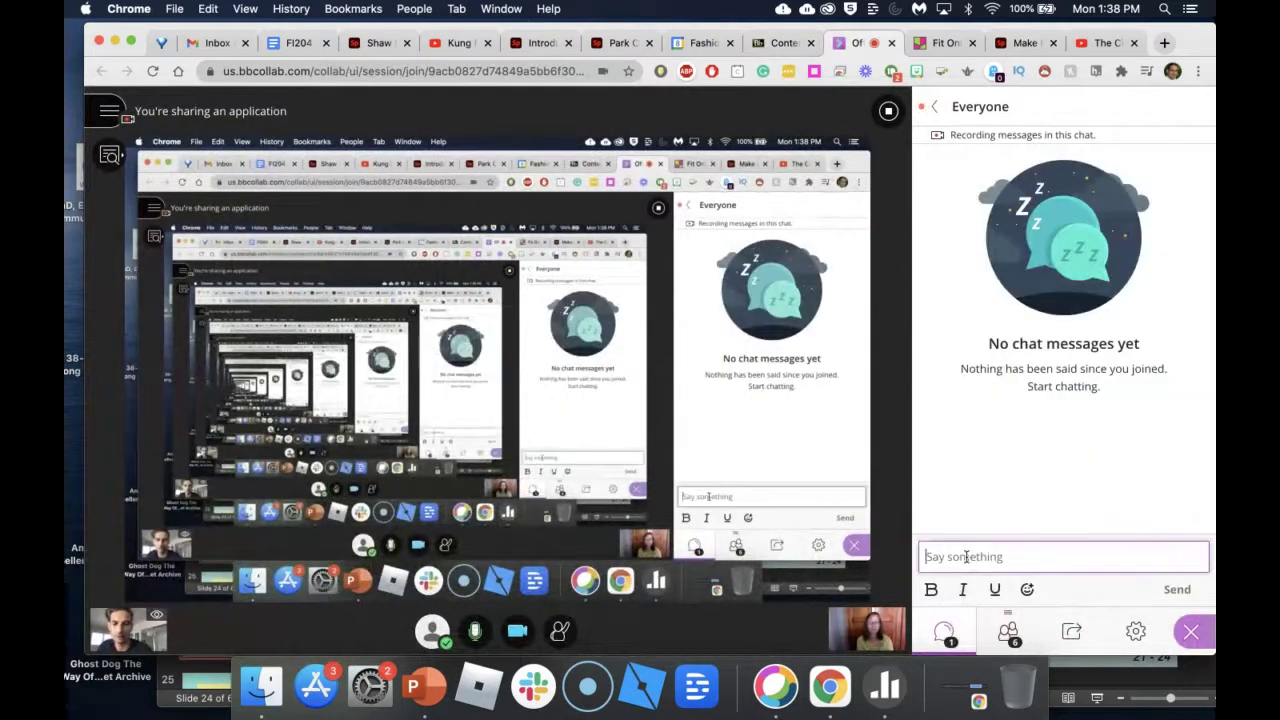
key(super+v)
key(Return)
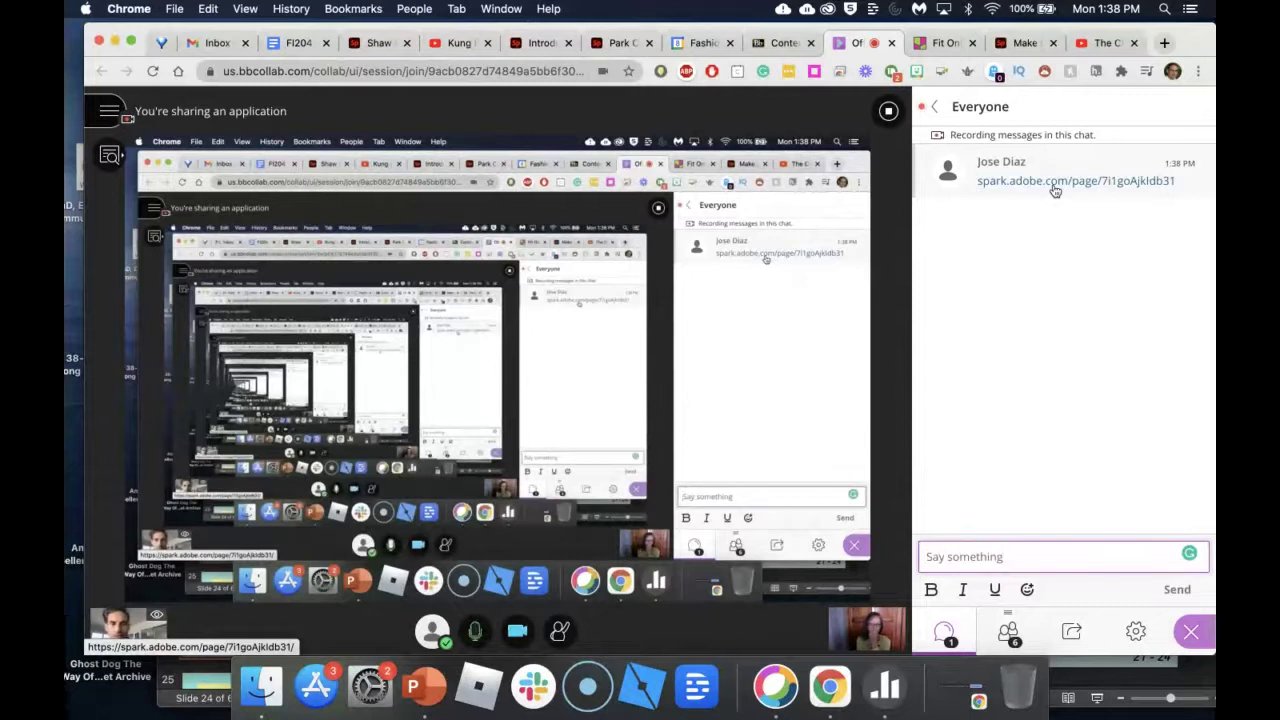
- Switch to the published Shaw Spark page and examine the text, image grids and embedded videos in its King Hu and Chang Cheh sections
click(368, 42)
scroll(545, 251, down, 10)
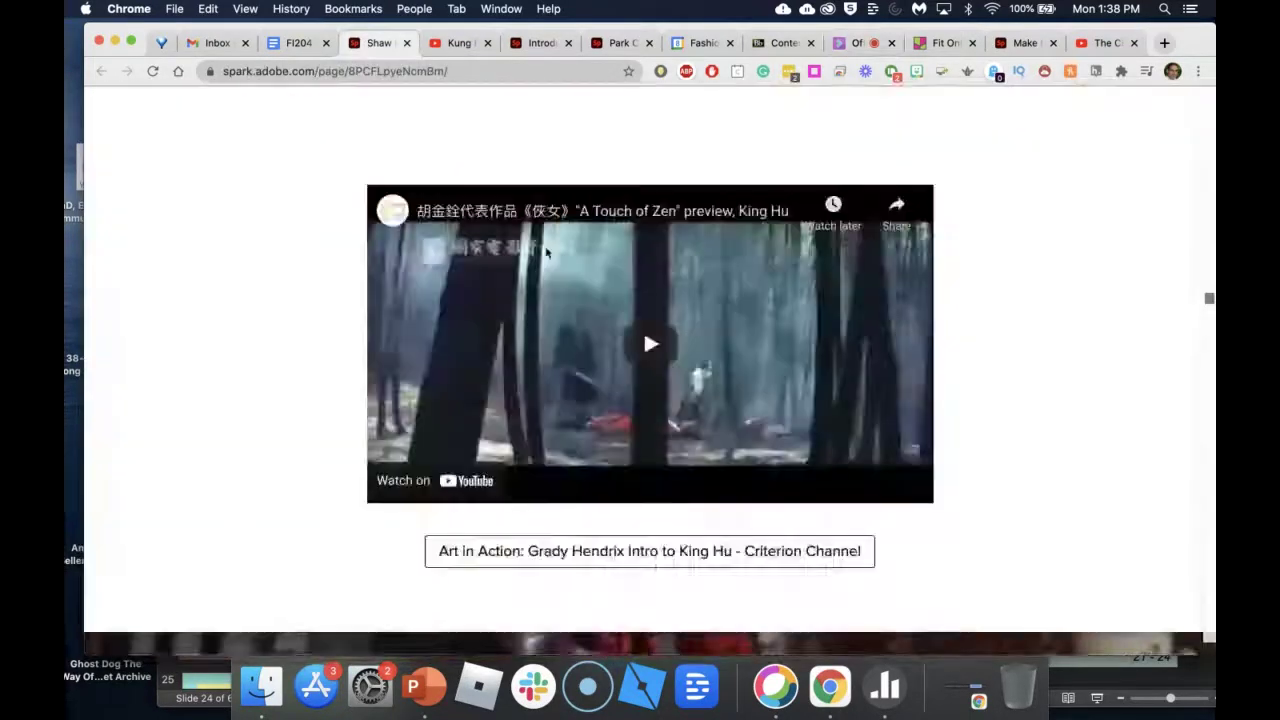
scroll(643, 400, up, 15)
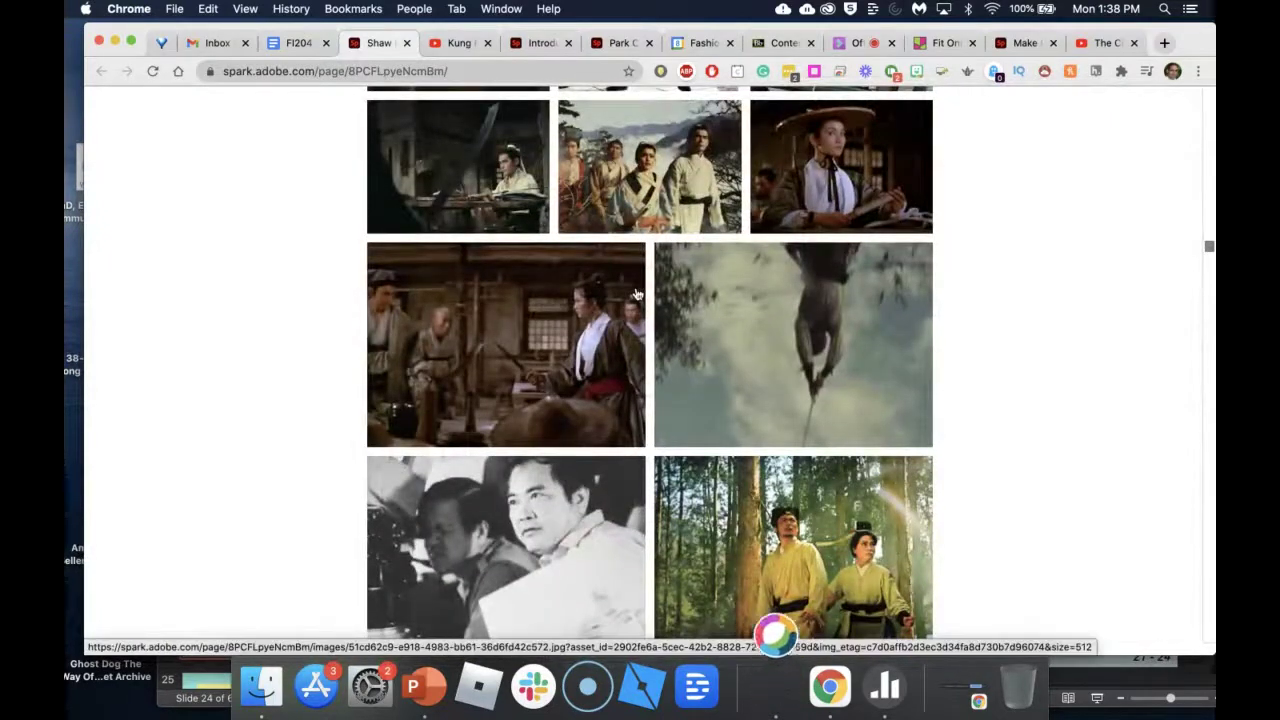
scroll(636, 293, up, 15)
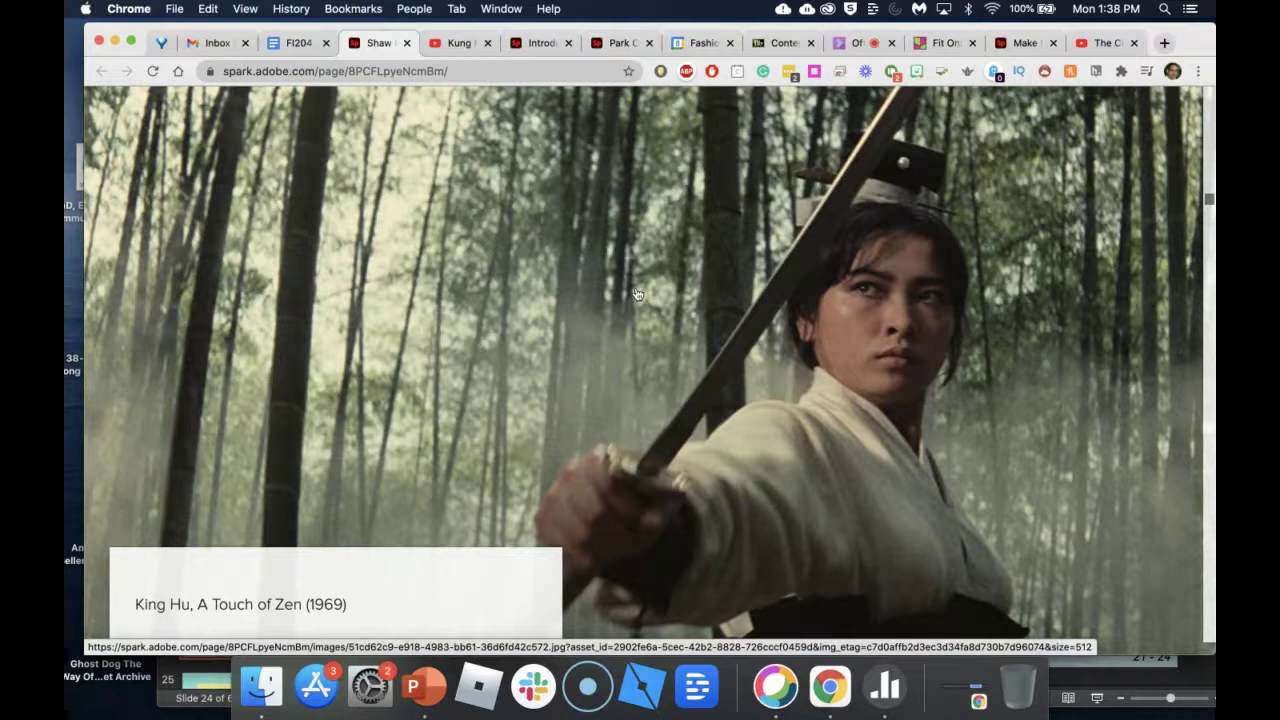
scroll(636, 293, down, 6)
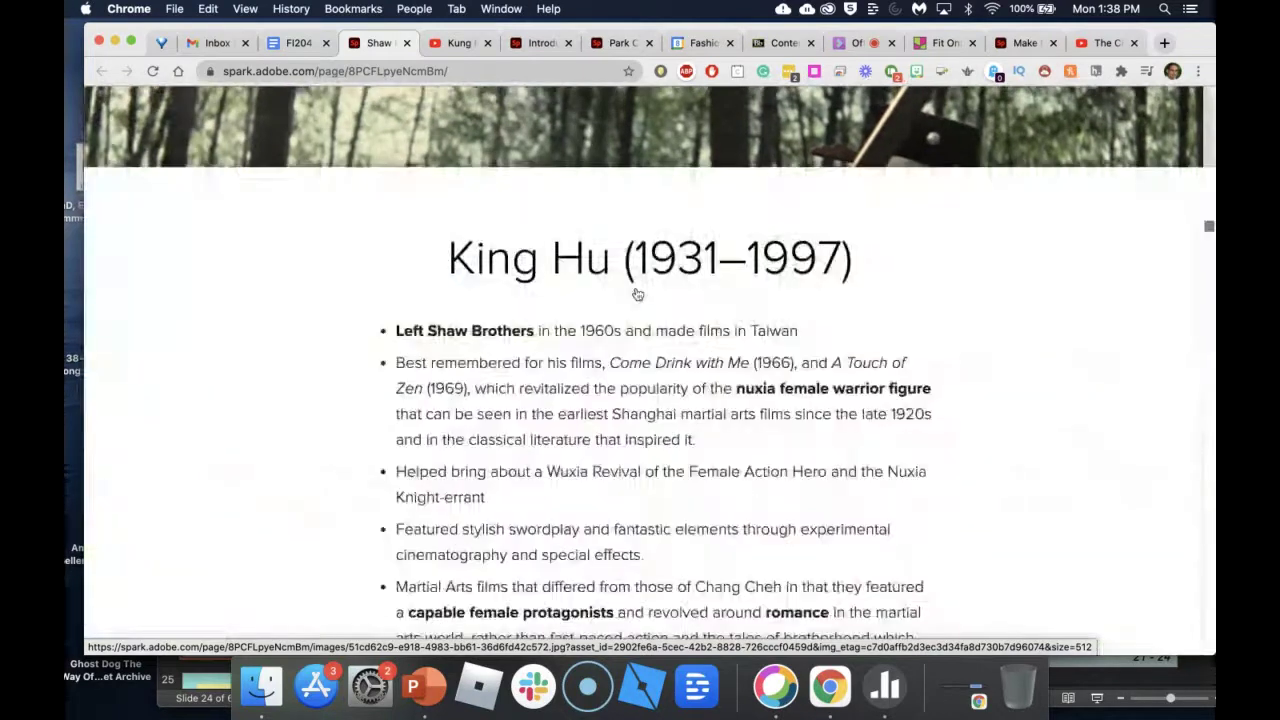
scroll(637, 293, down, 10)
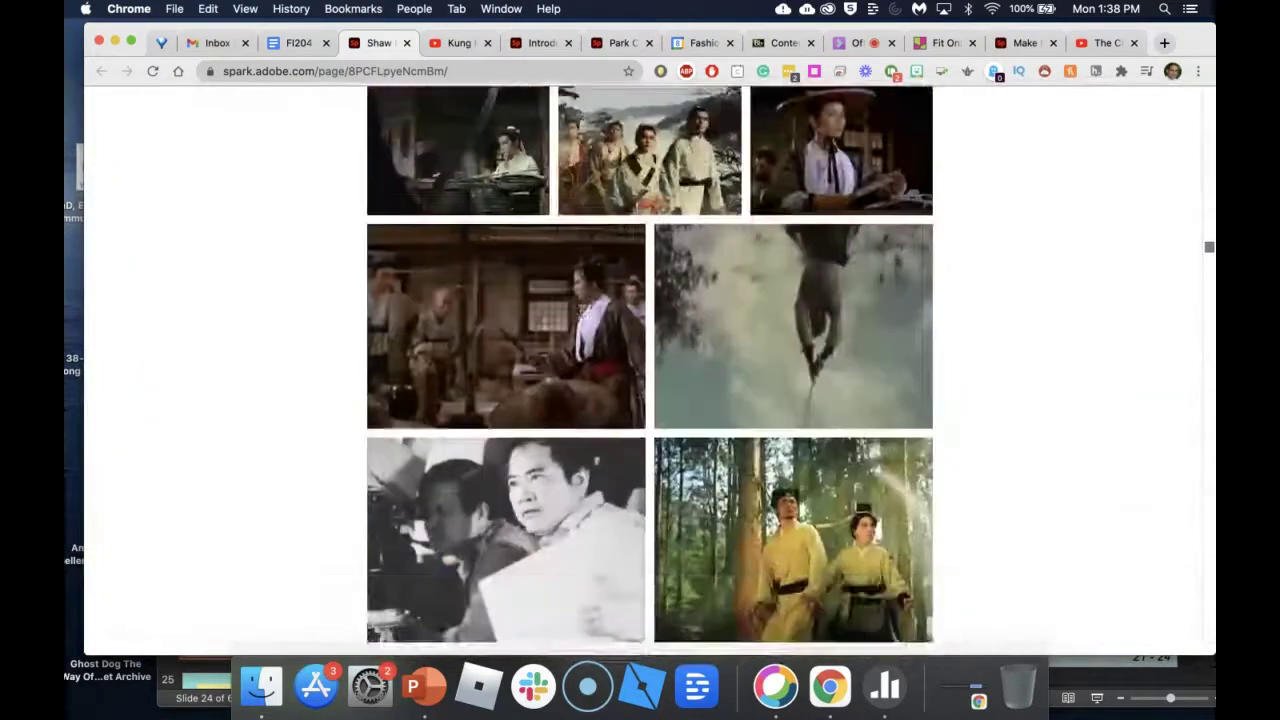
scroll(581, 311, down, 3)
scroll(581, 311, down, 4)
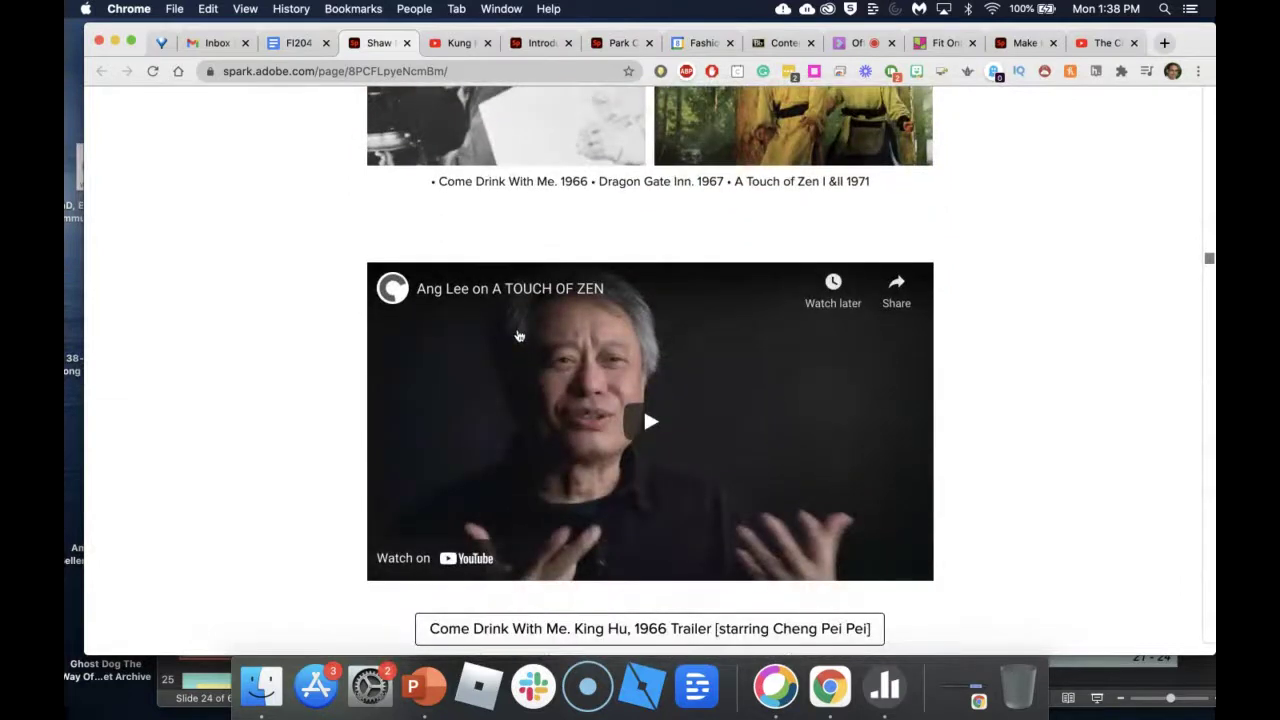
scroll(519, 336, down, 15)
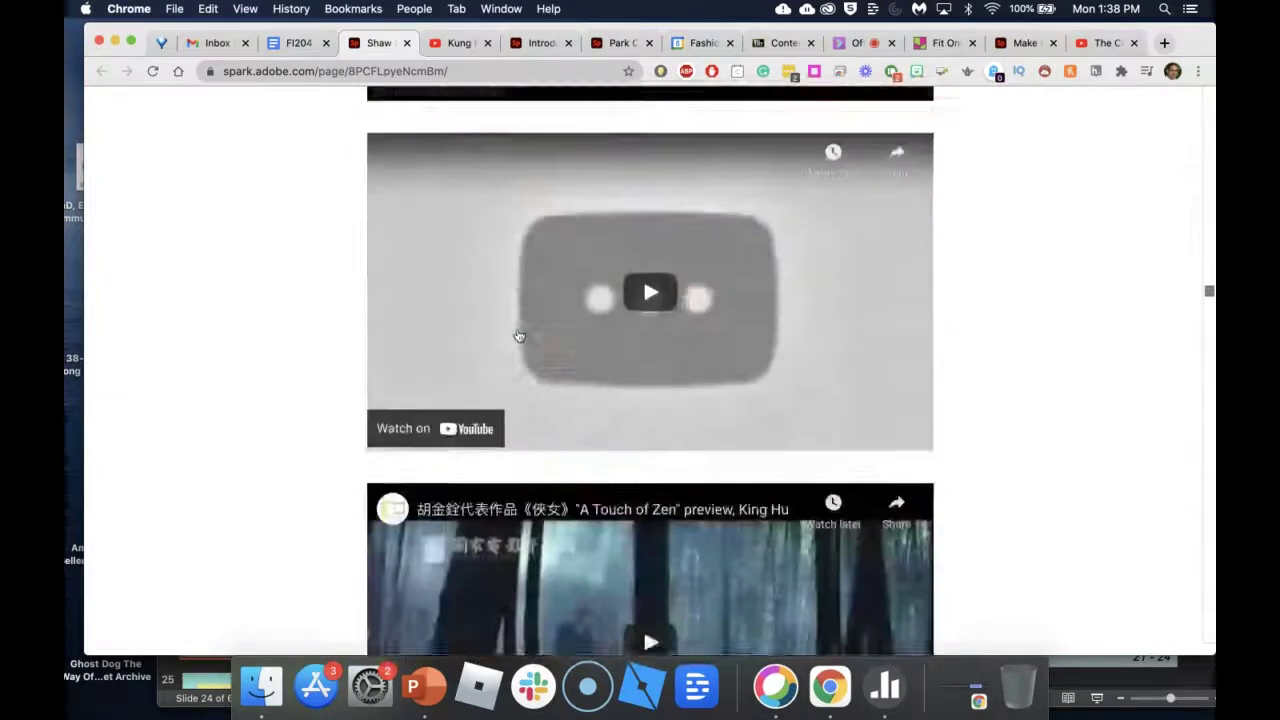
scroll(519, 336, down, 10)
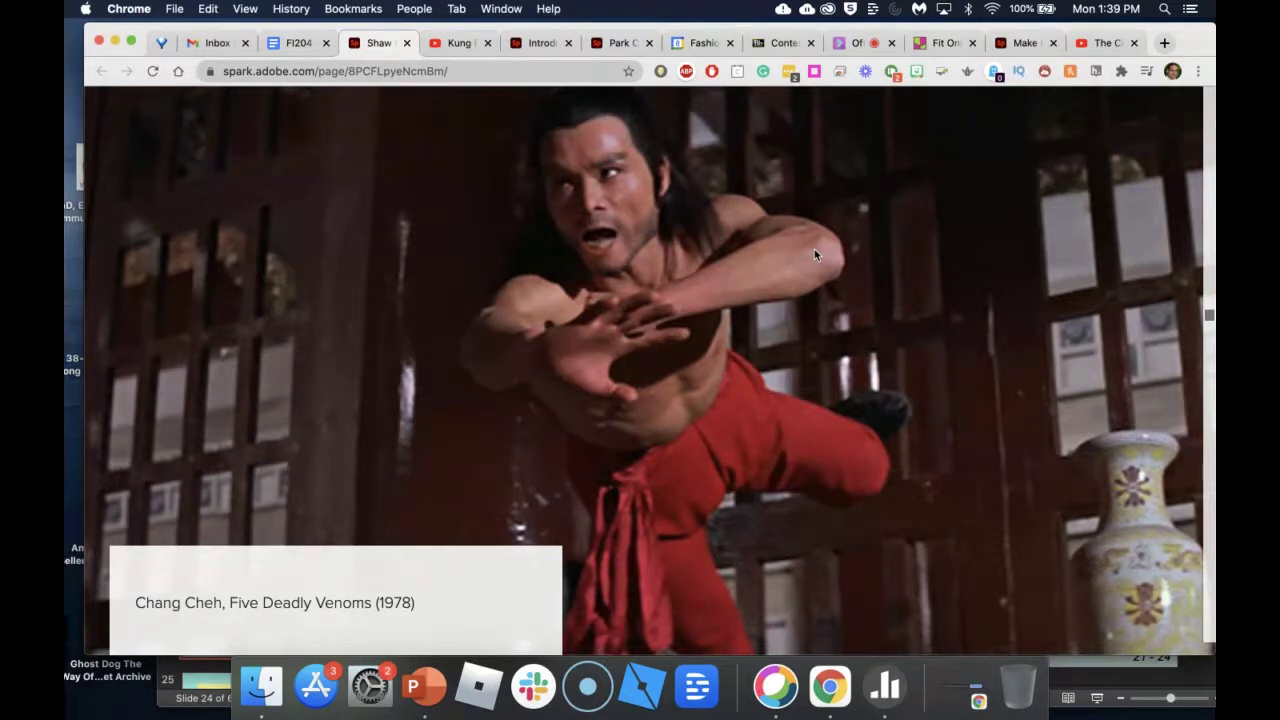
scroll(814, 249, down, 5)
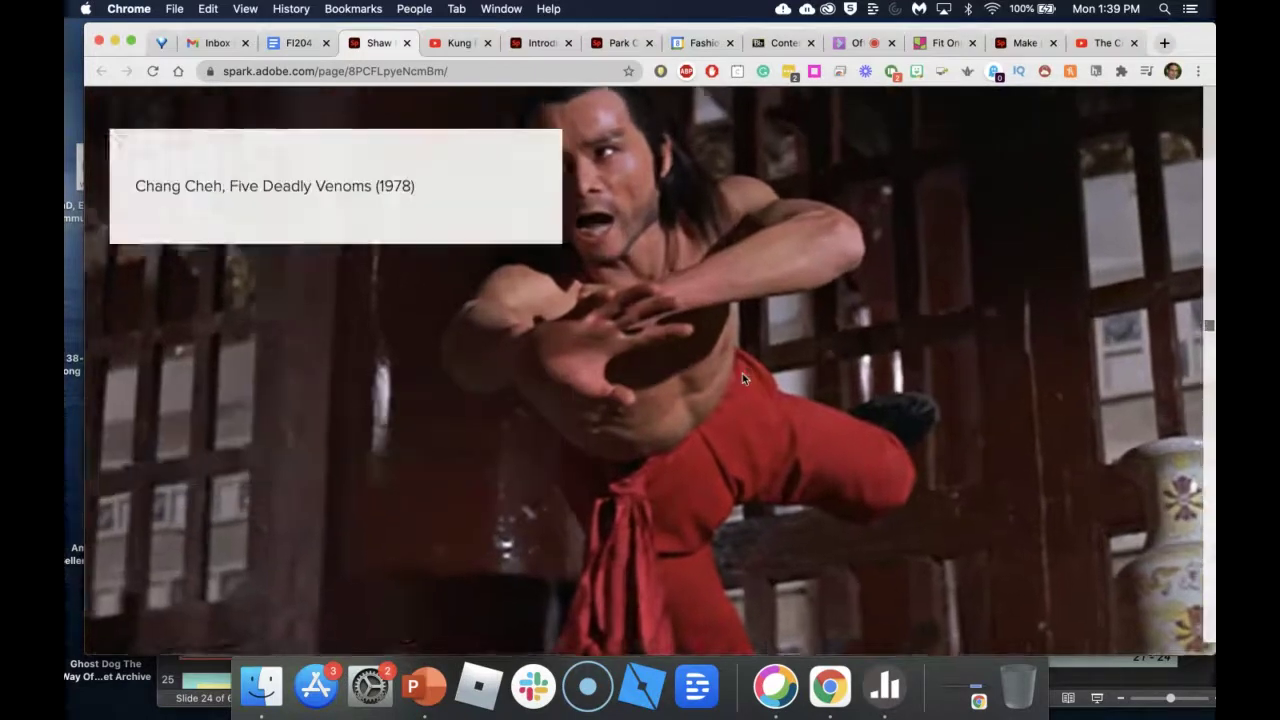
scroll(742, 373, down, 10)
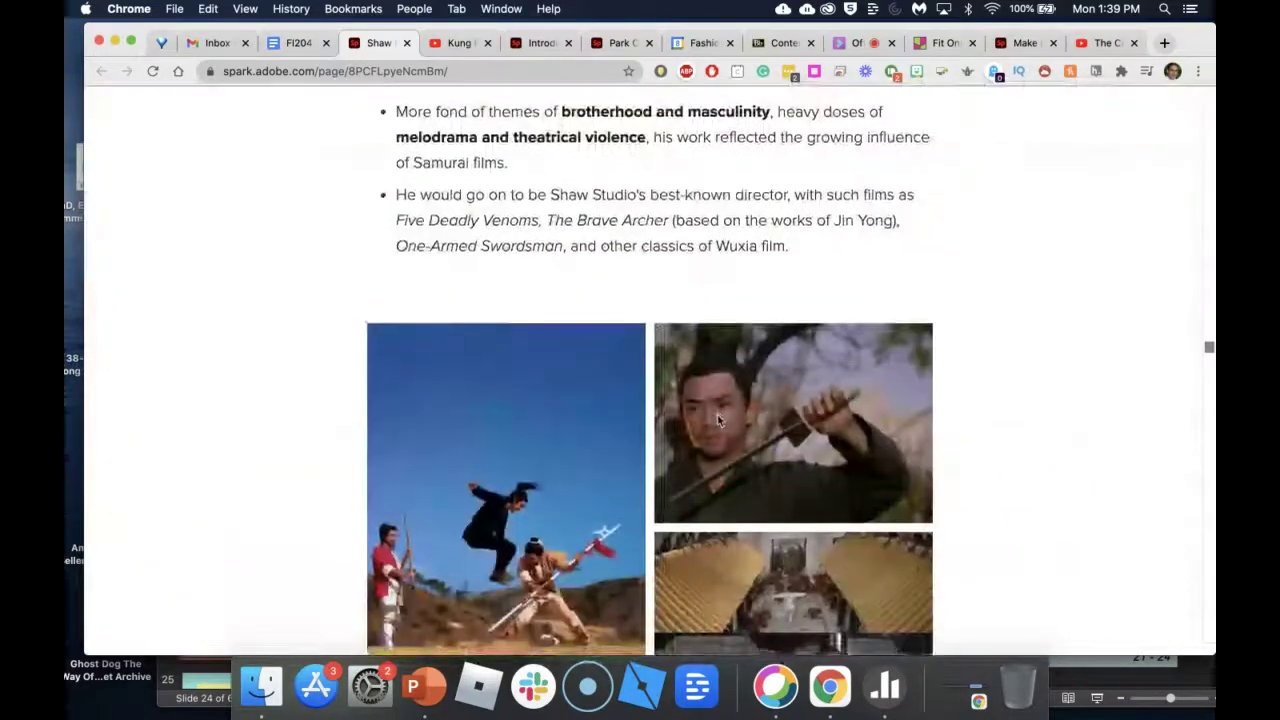
scroll(717, 420, down, 10)
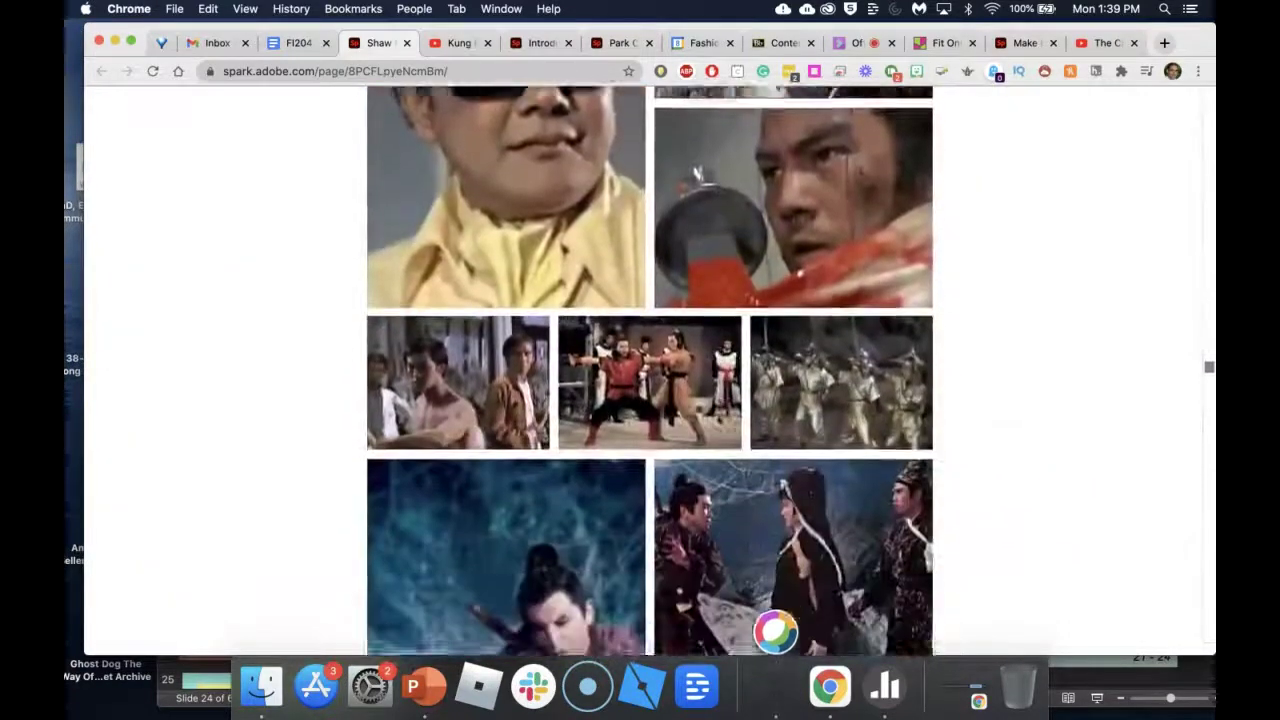
- Play the embedded Drunken Master II final fight video in the Lau Kar-leung section briefly, pause it and close the player
scroll(655, 411, down, 10)
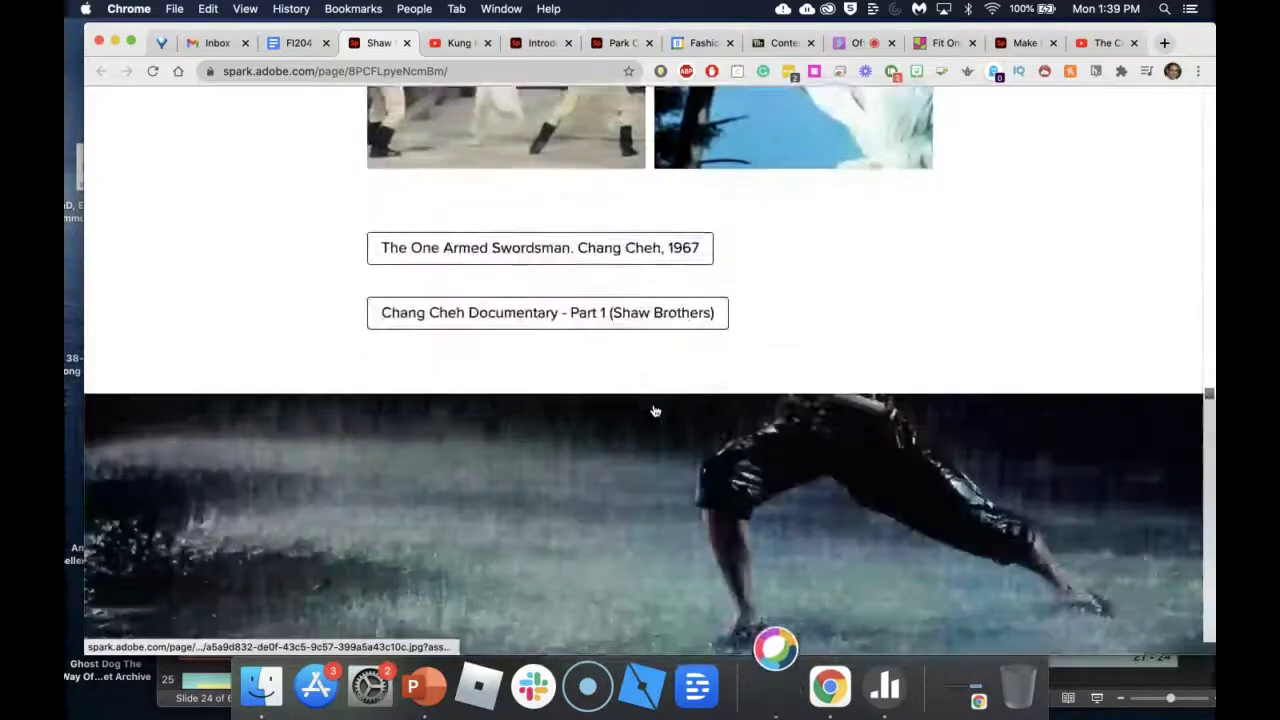
scroll(655, 411, down, 6)
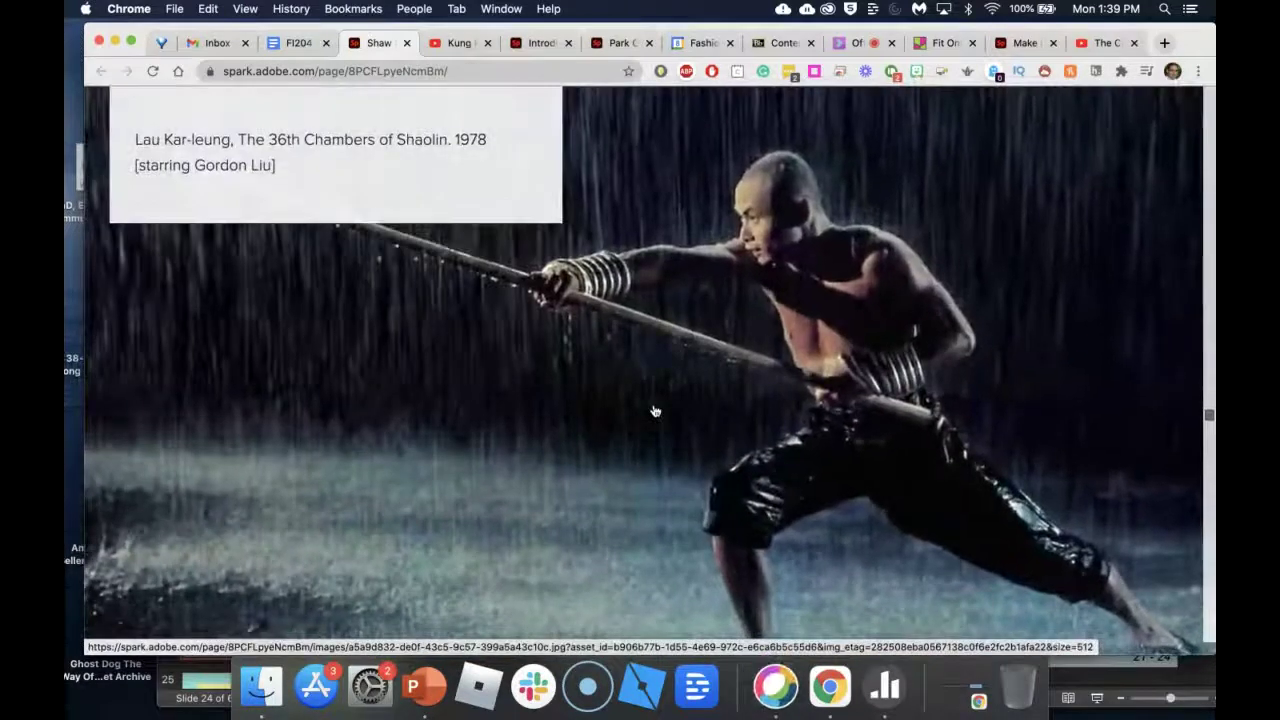
scroll(625, 497, down, 5)
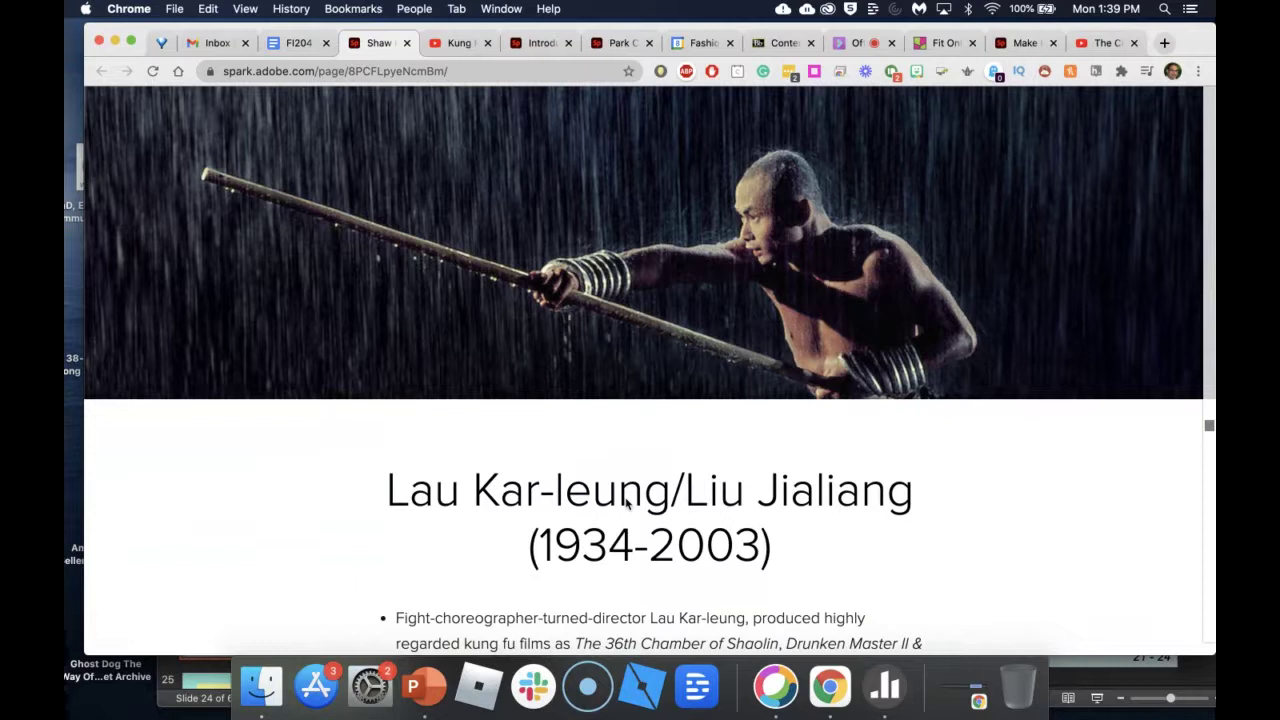
scroll(627, 503, down, 15)
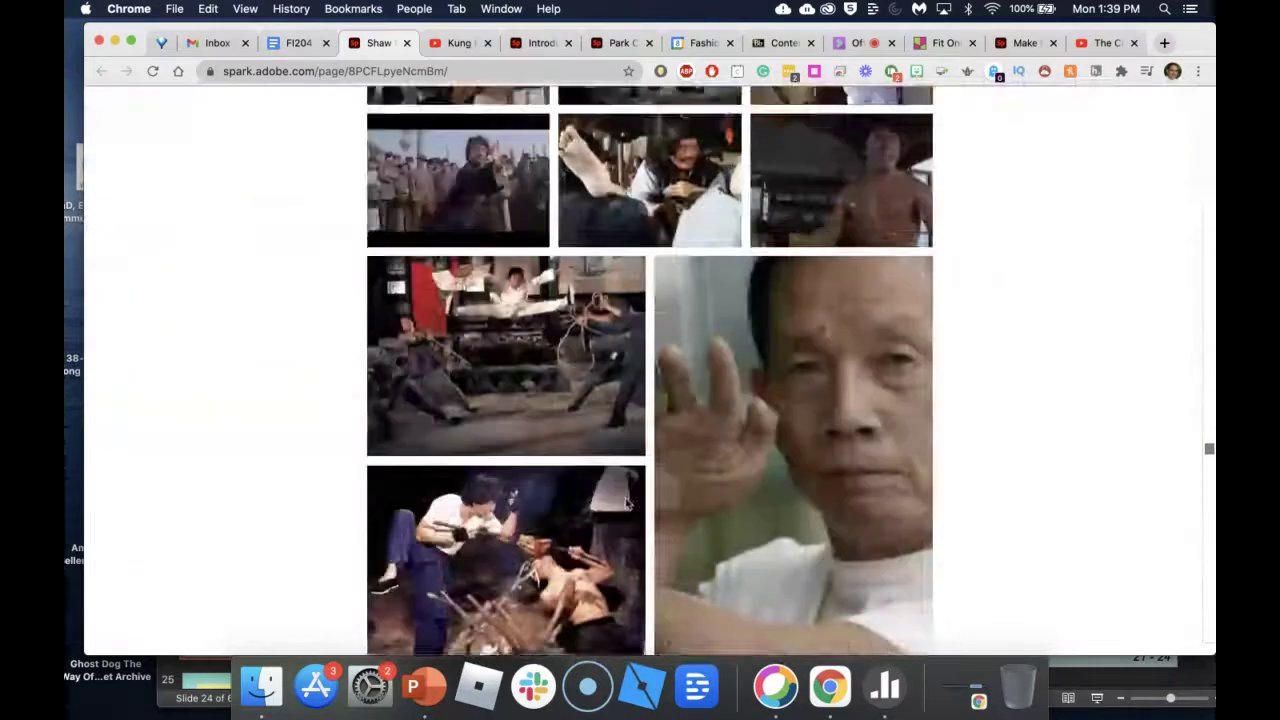
scroll(627, 503, down, 10)
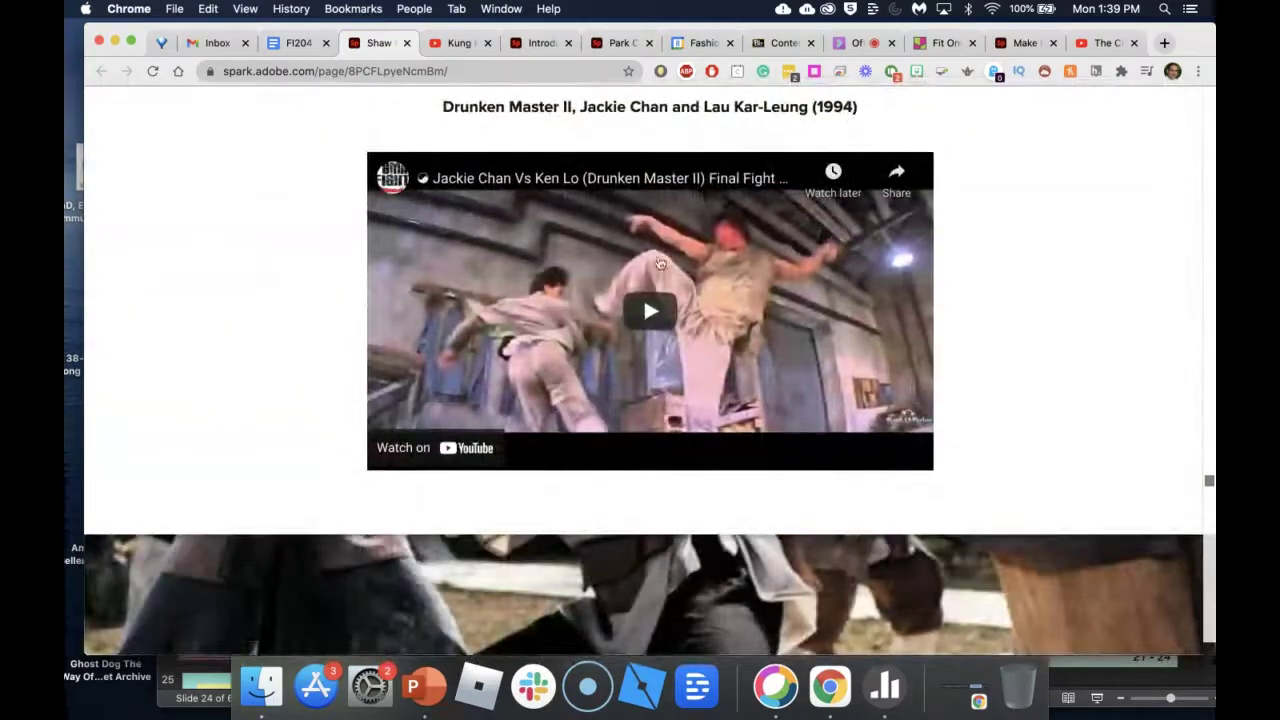
click(652, 313)
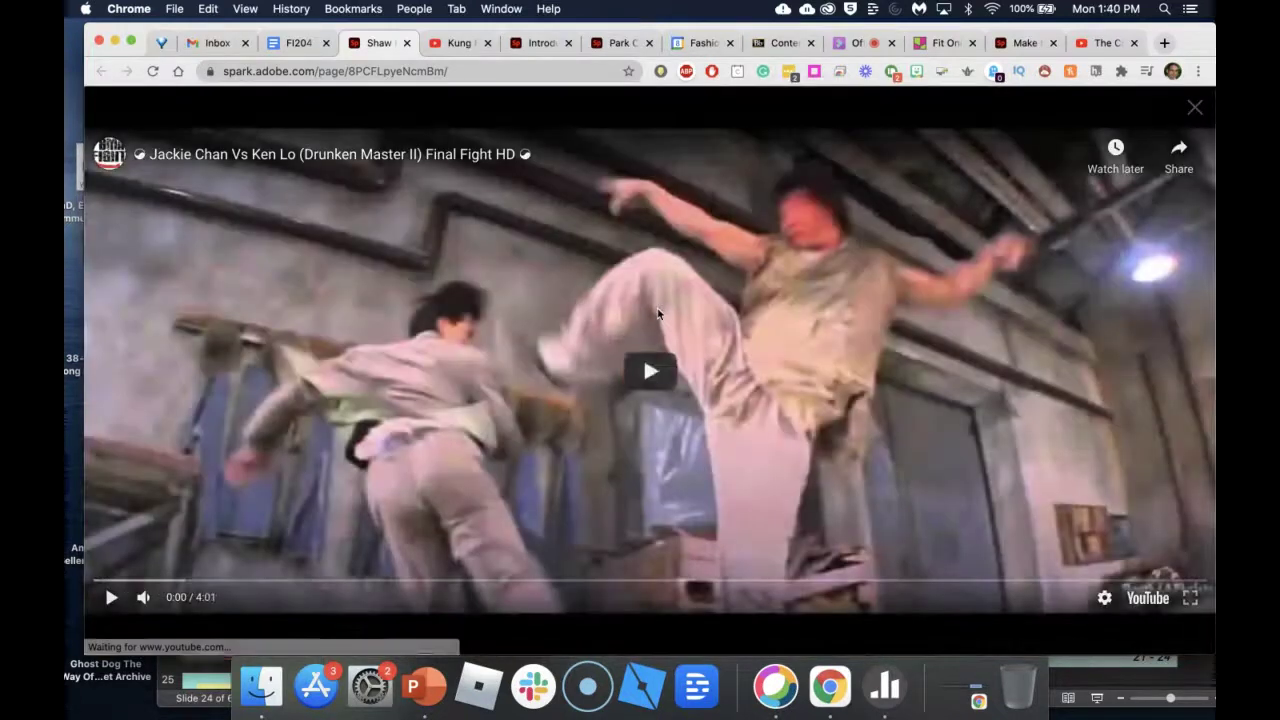
click(643, 356)
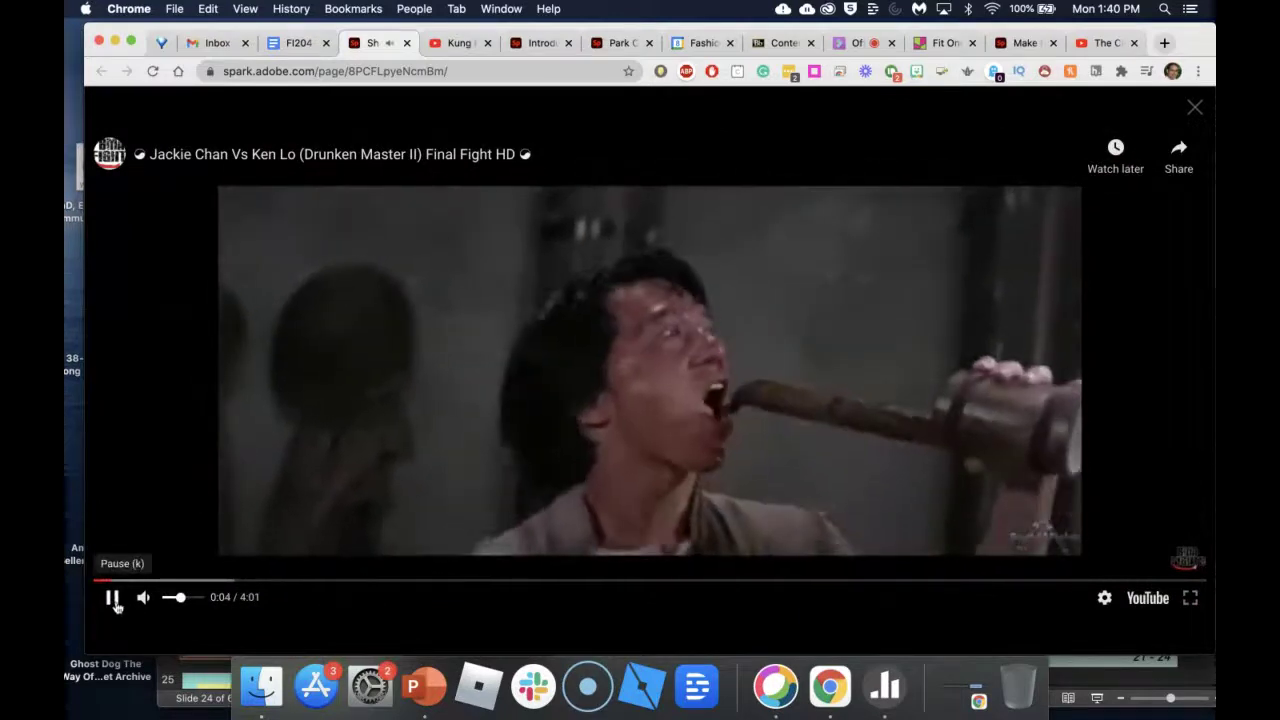
click(114, 600)
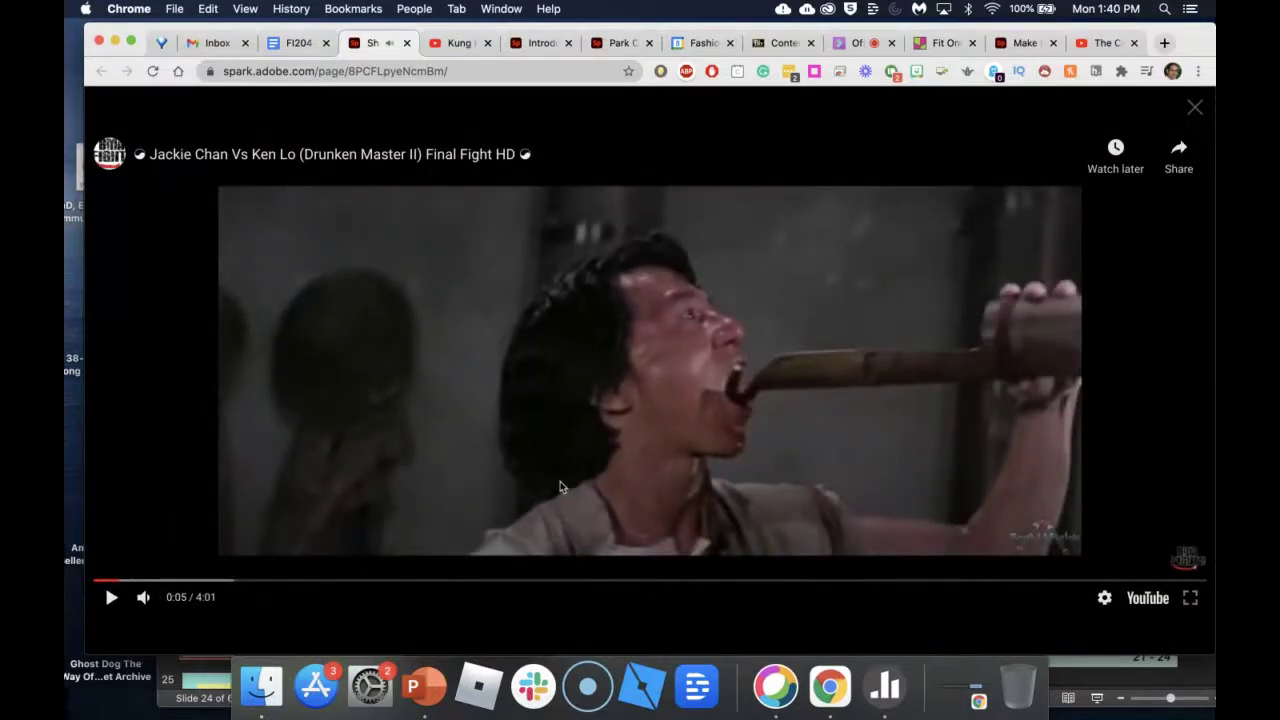
click(1195, 108)
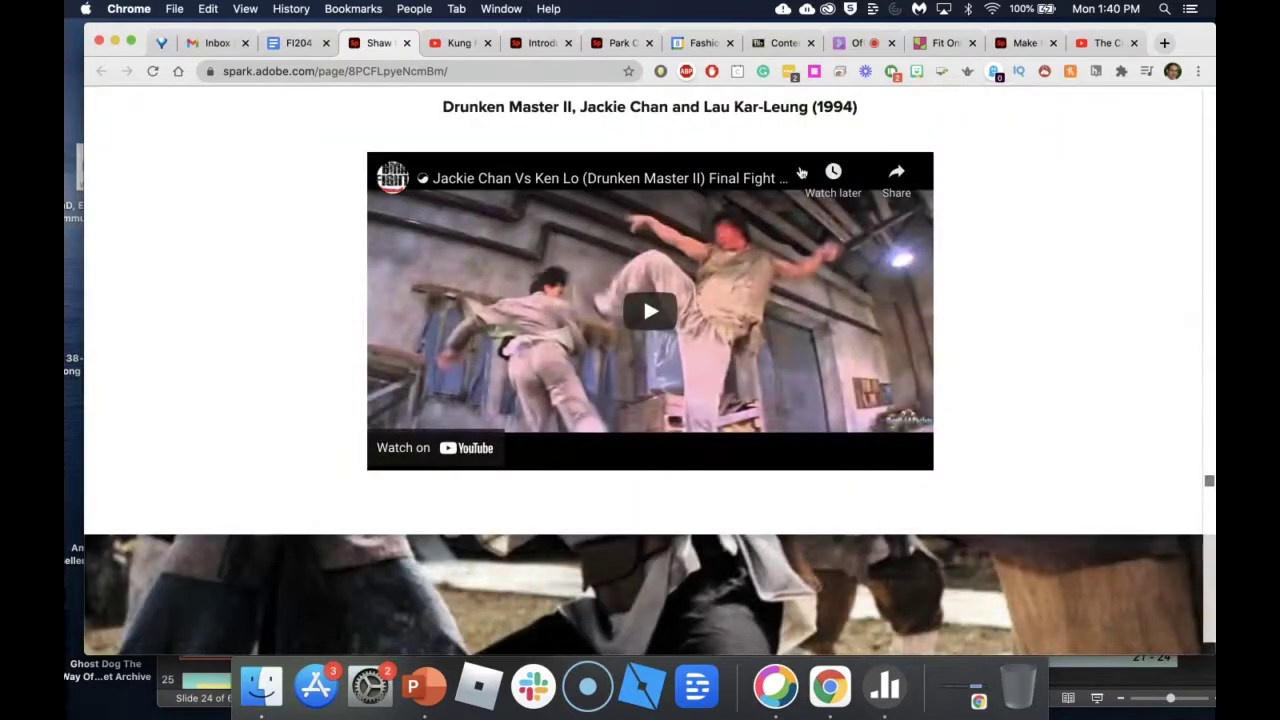
- Reopen the Drunken Master II video in its enlarged player and close it without playing
scroll(643, 340, up, 1)
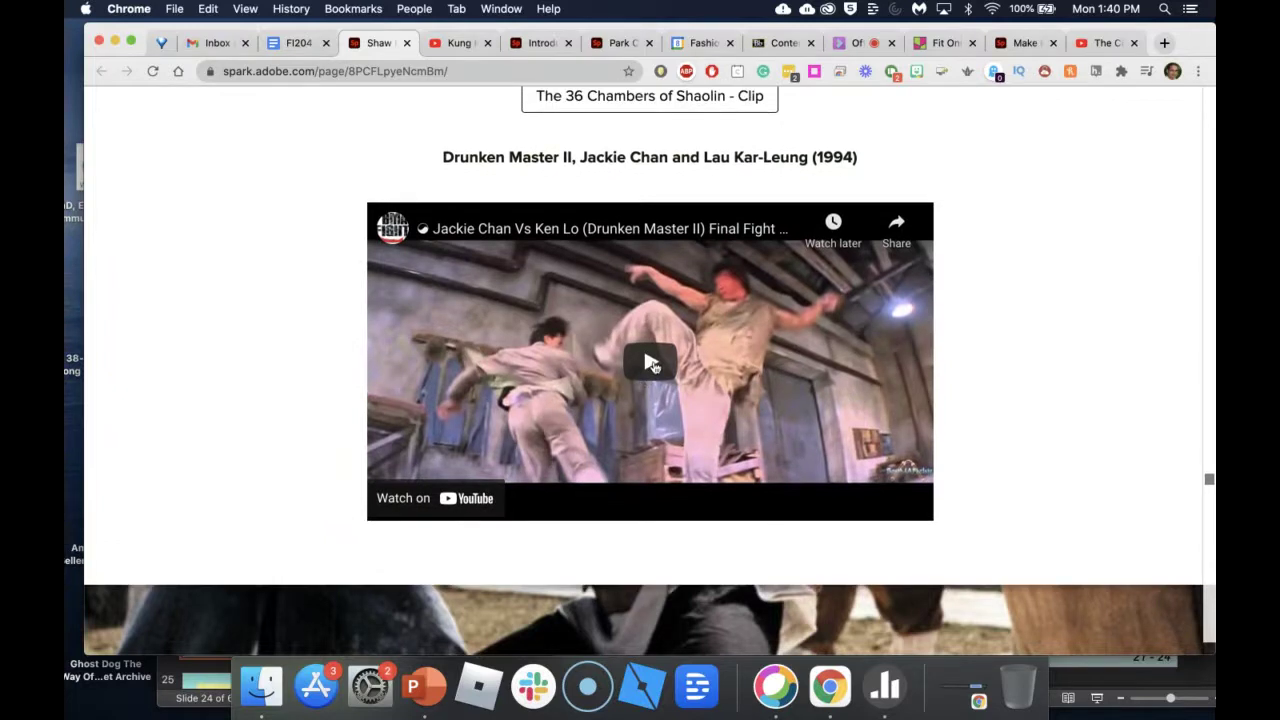
scroll(651, 364, up, 3)
scroll(653, 366, down, 7)
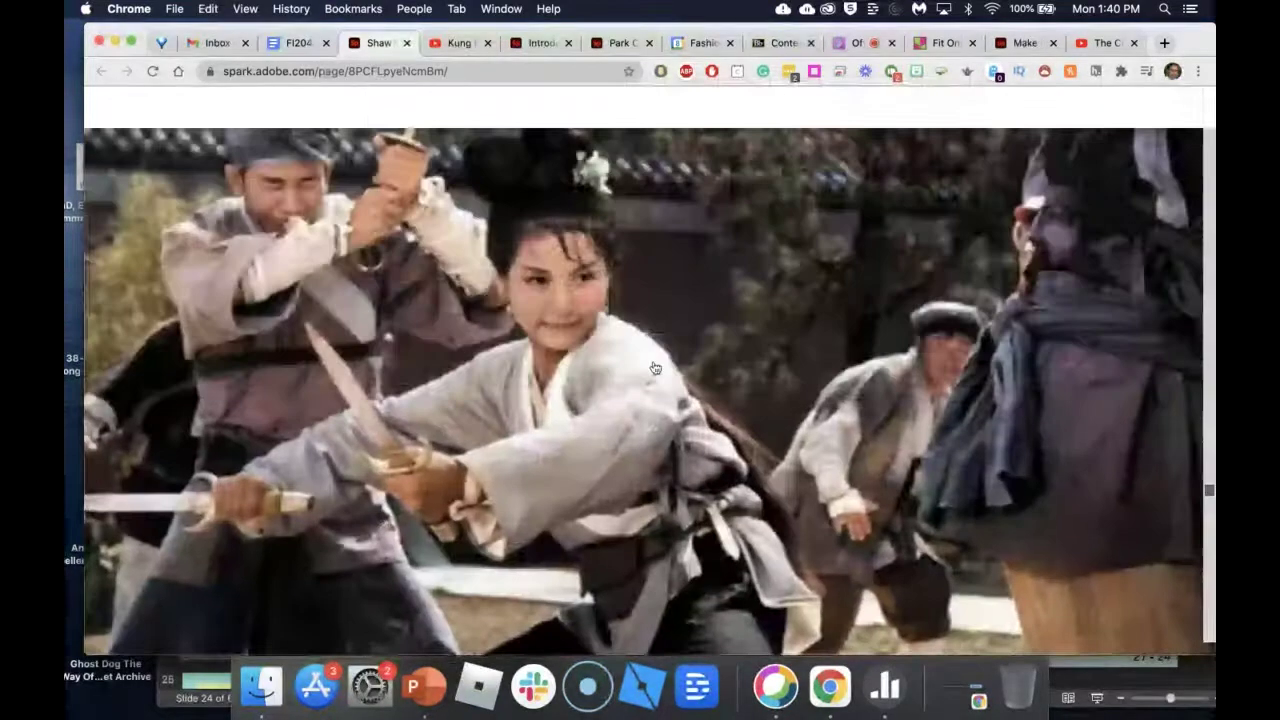
scroll(655, 368, down, 3)
scroll(655, 368, up, 8)
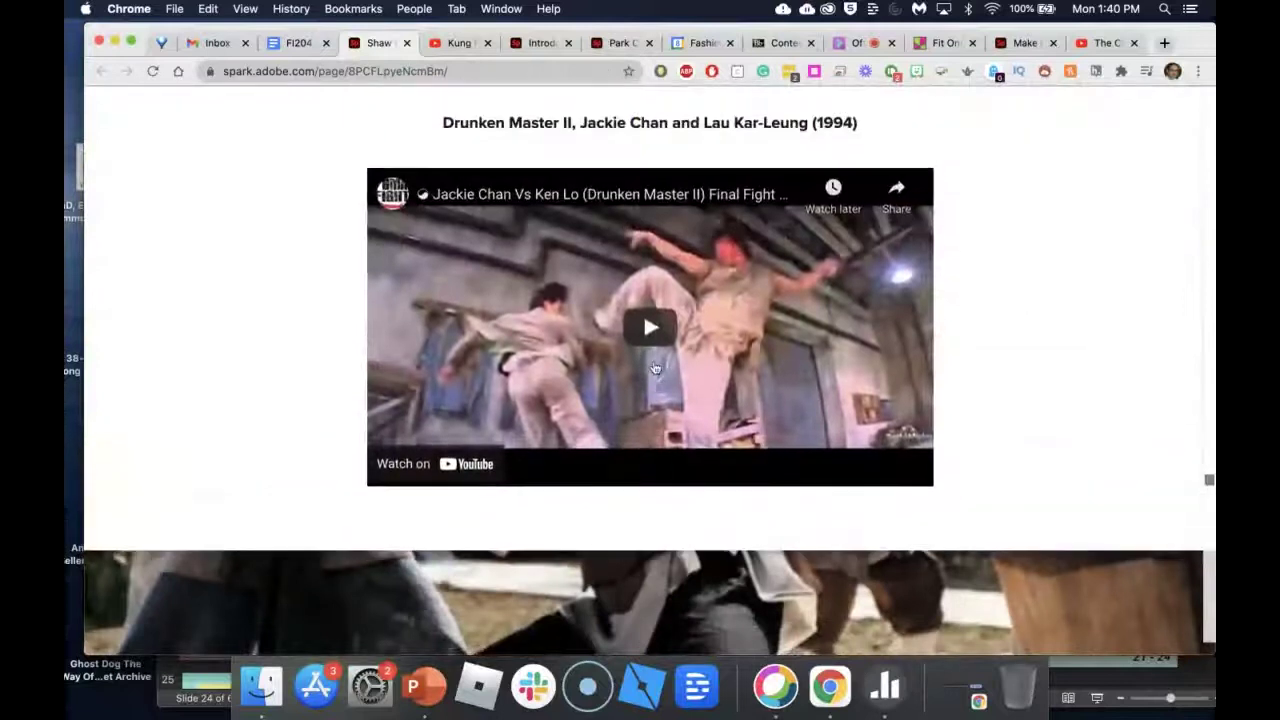
click(651, 331)
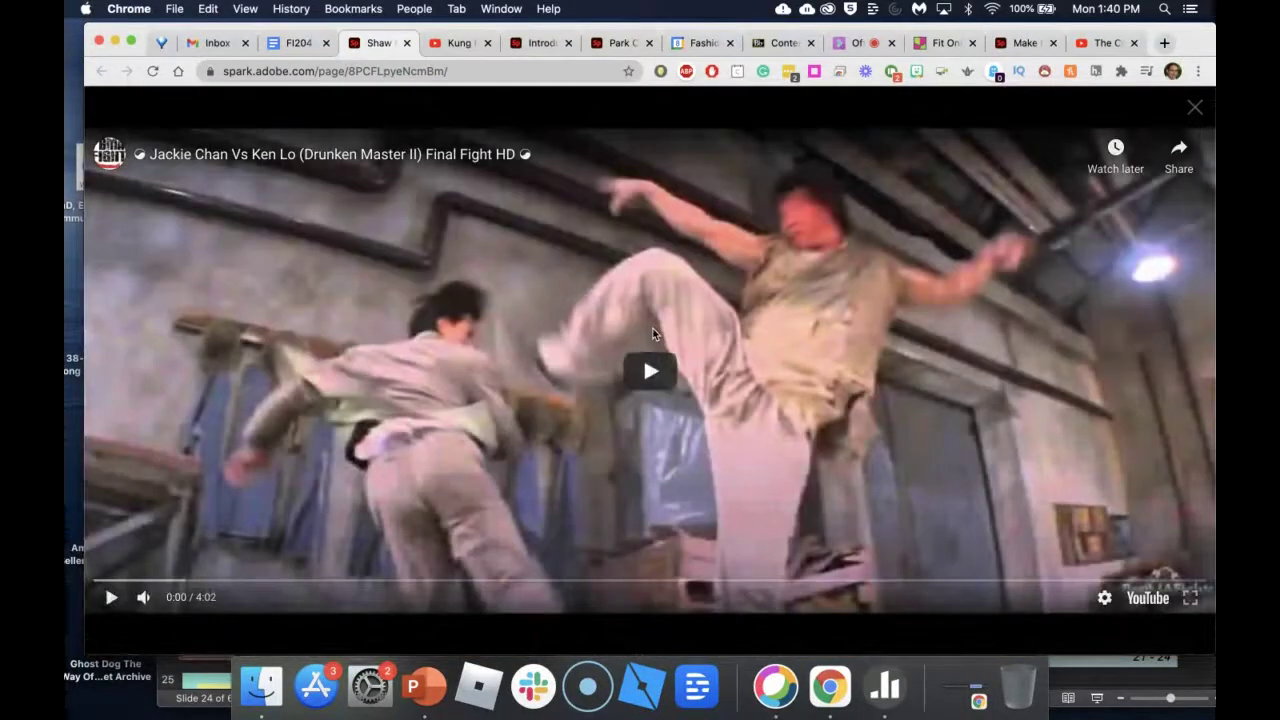
click(1196, 113)
- Examine how the Lau Kar-leung section combines its image grid, The 36th Chamber of Shaolin trailer, clip link button and Drunken Master II video
scroll(784, 320, down, 5)
scroll(784, 324, up, 15)
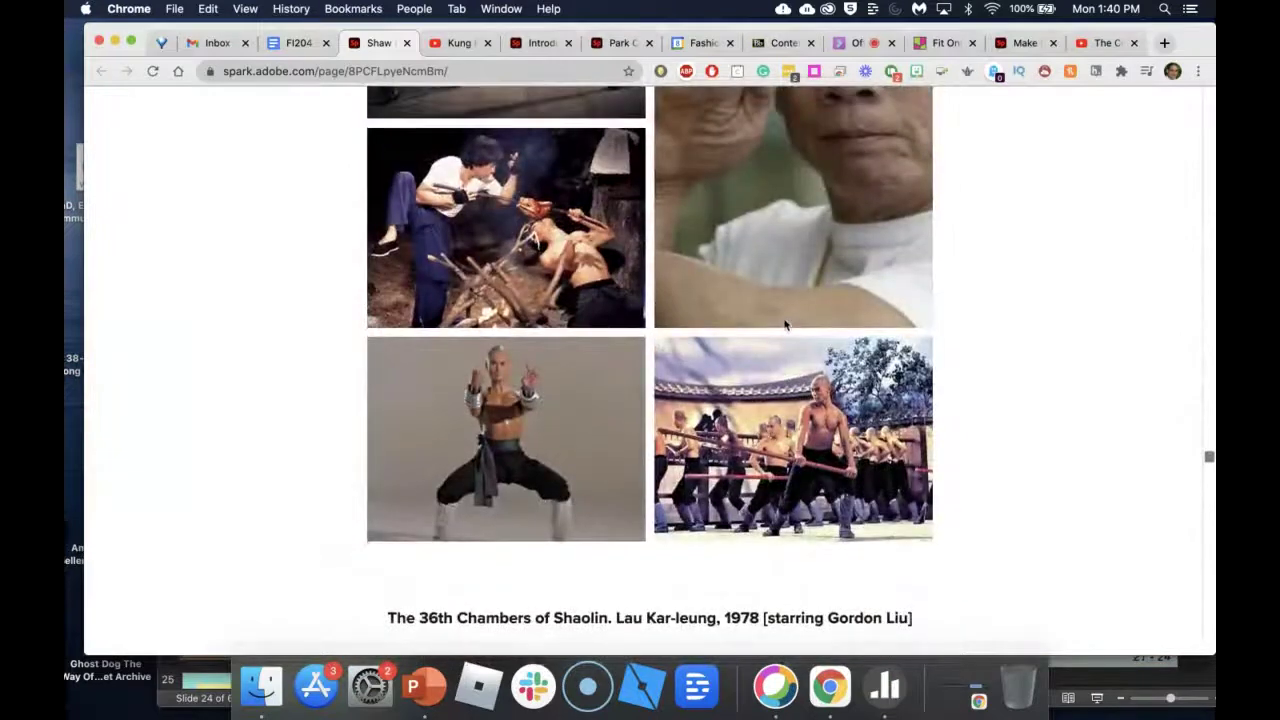
scroll(784, 324, down, 7)
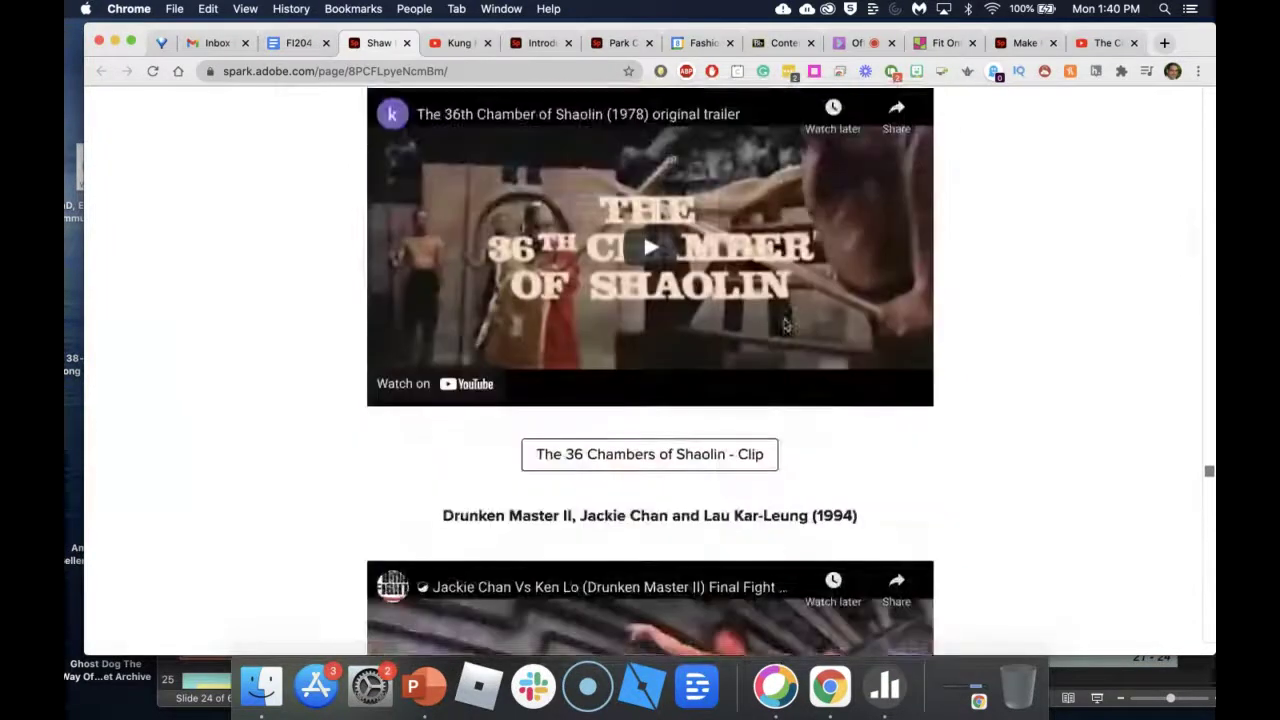
scroll(685, 296, up, 2)
scroll(685, 296, down, 5)
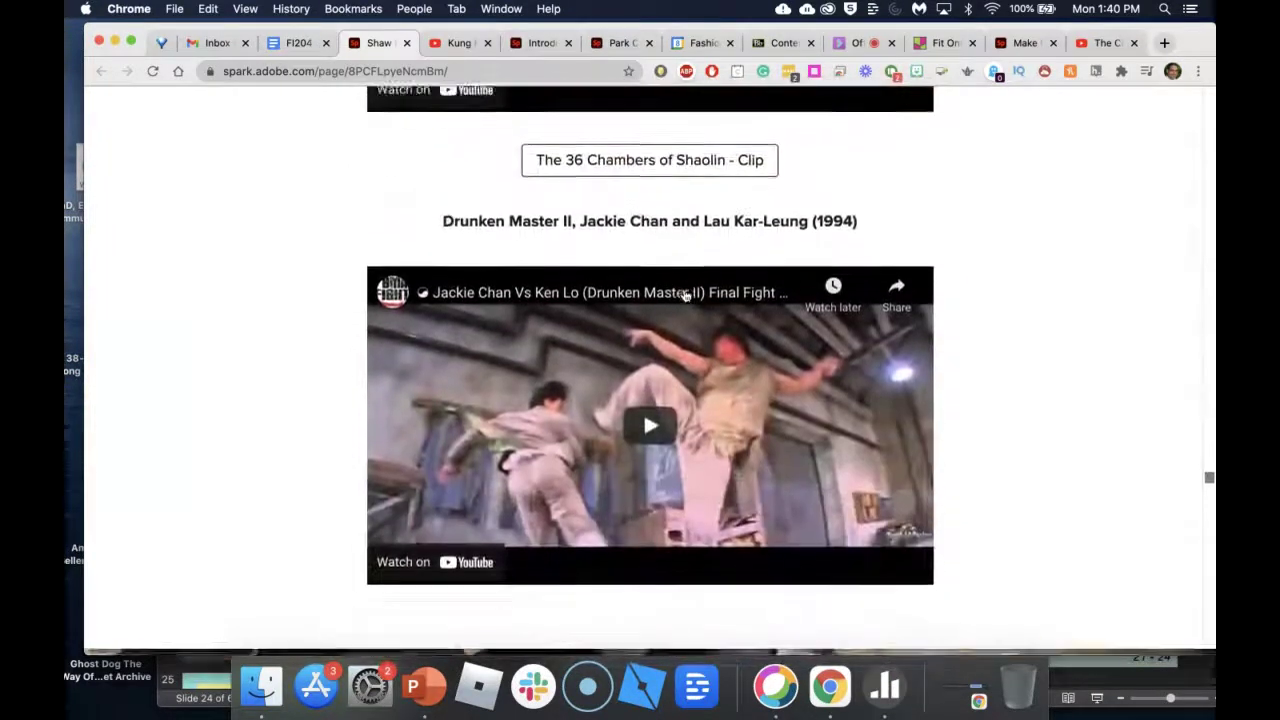
scroll(653, 210, up, 4)
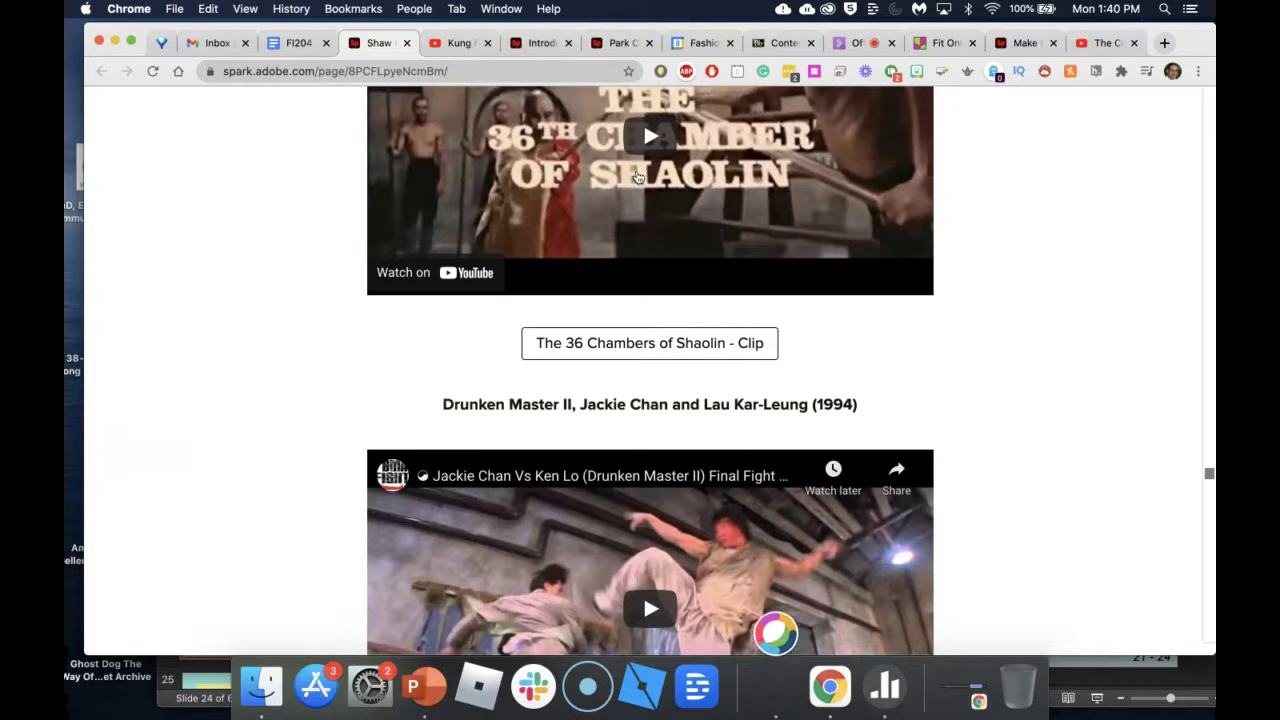
scroll(625, 339, down, 4)
scroll(627, 338, up, 1)
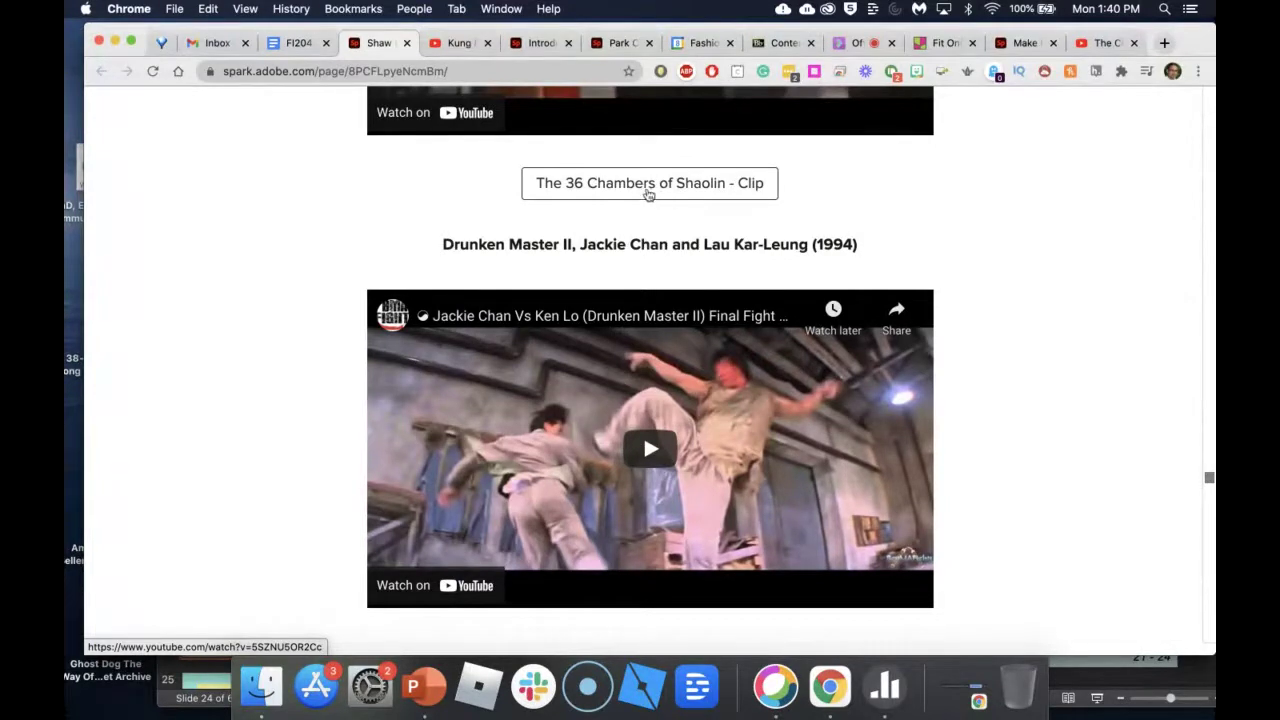
scroll(648, 195, down, 5)
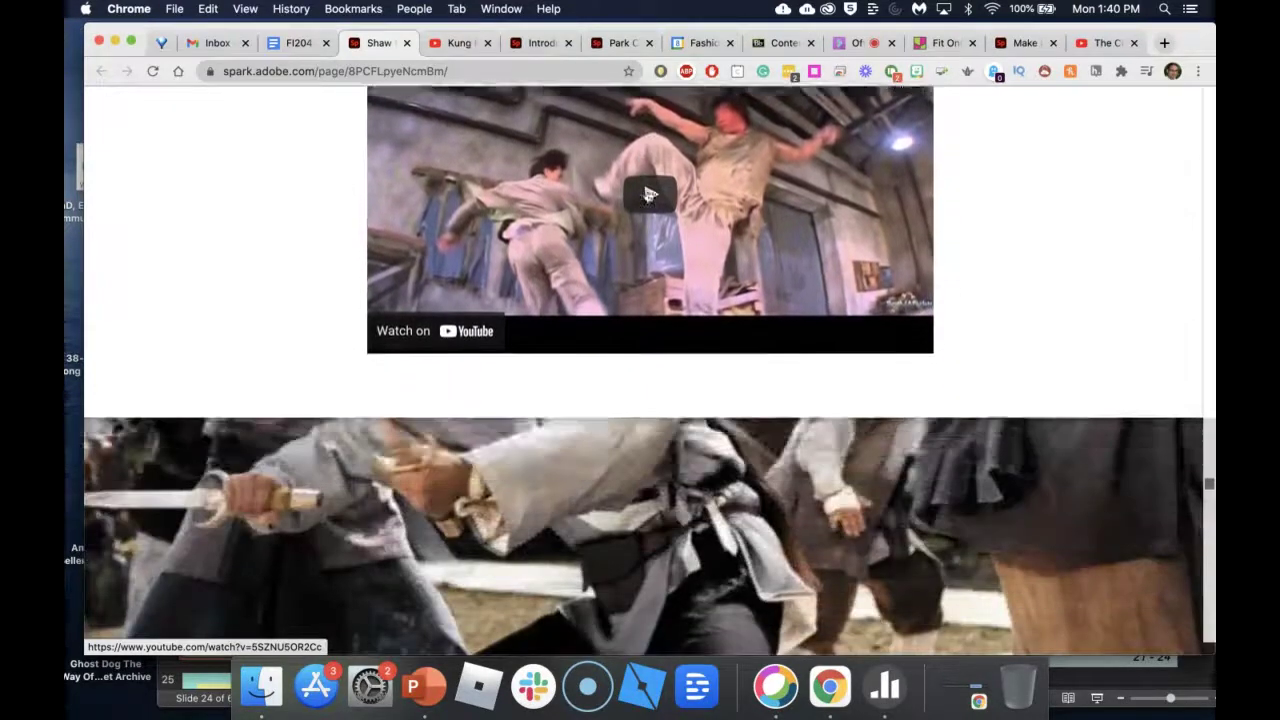
scroll(648, 195, up, 4)
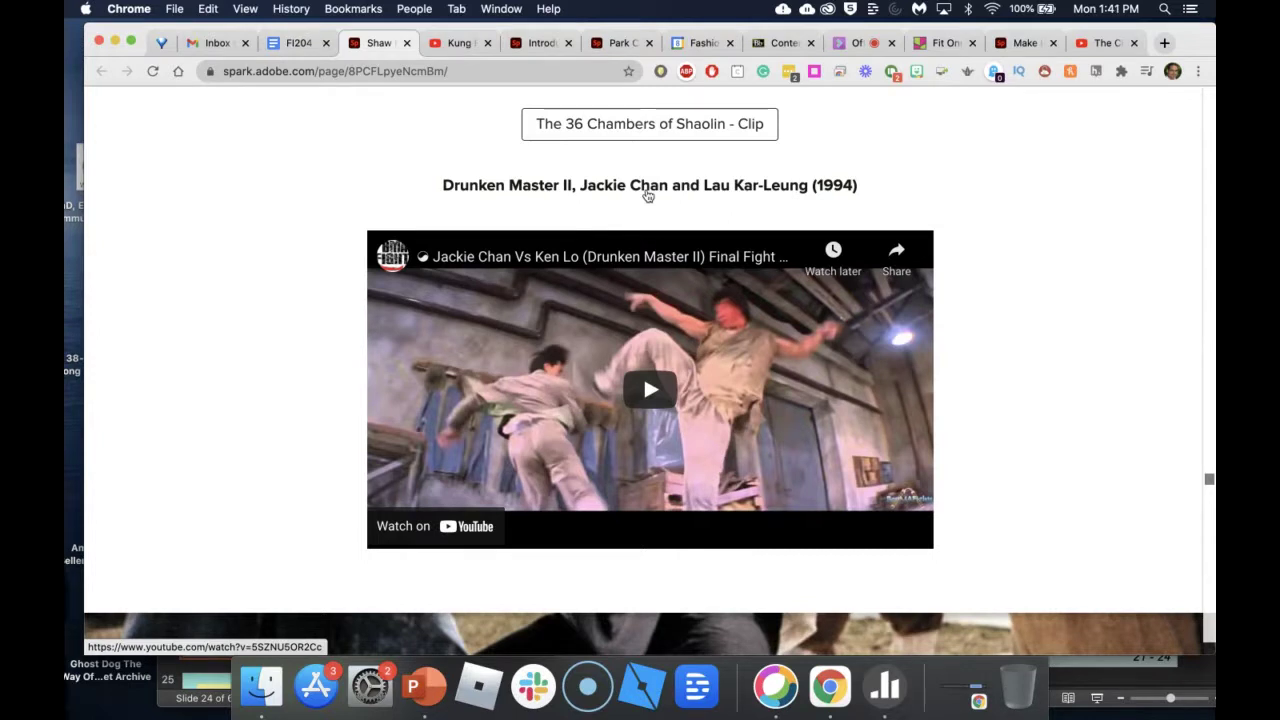
scroll(648, 196, down, 5)
scroll(648, 197, up, 1)
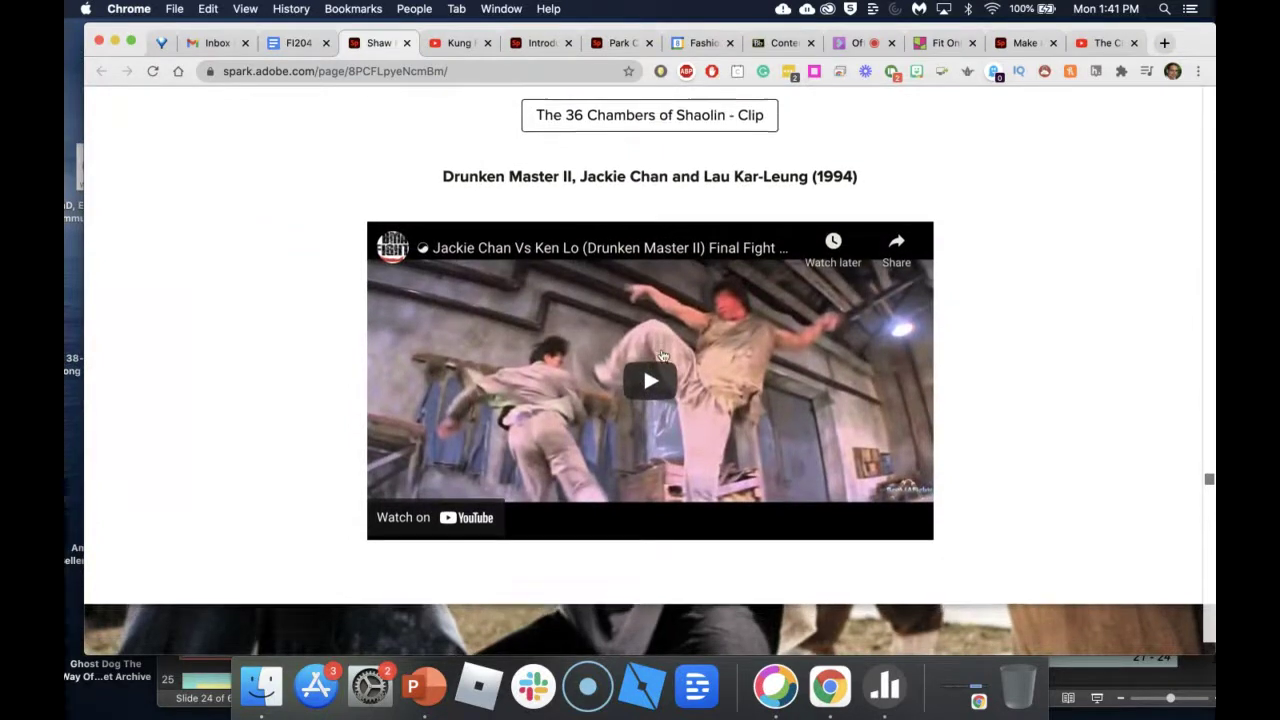
- Examine the Wuxia section's full-width images, embedded videos and link buttons, and return to the Blackboard Collaborate session
scroll(660, 360, down, 5)
scroll(662, 356, down, 10)
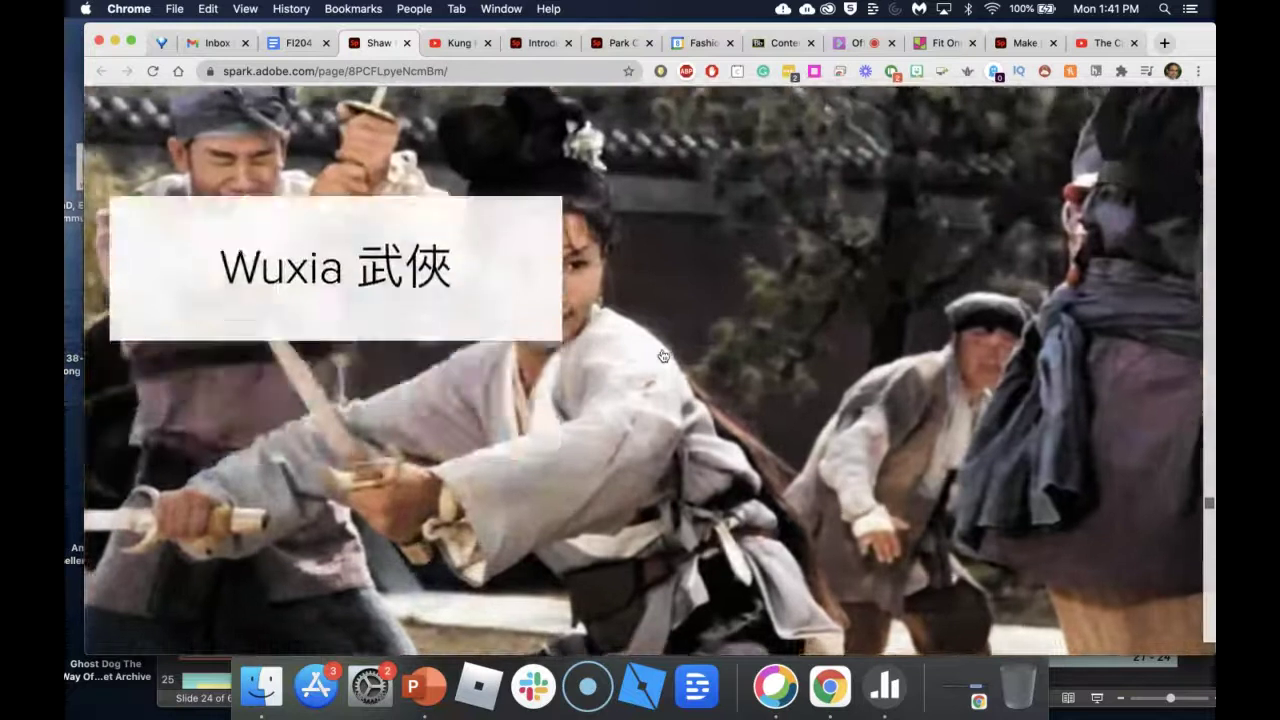
scroll(660, 340, down, 2)
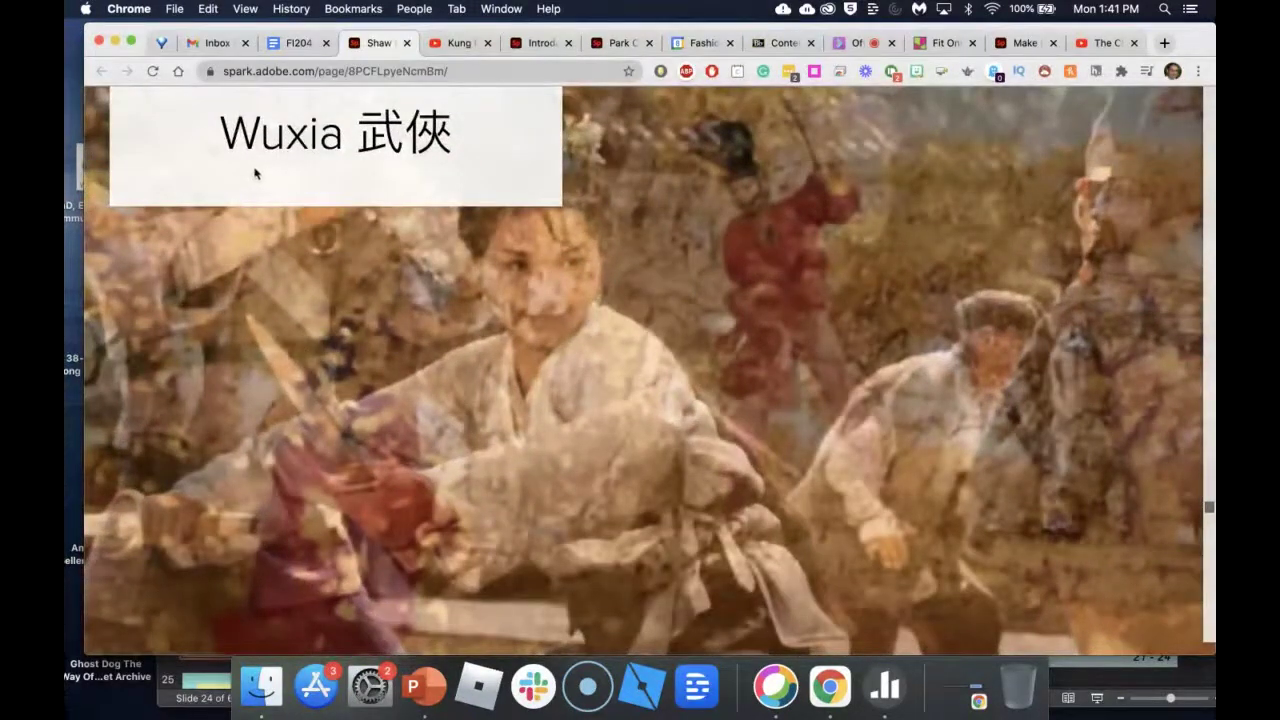
scroll(268, 174, up, 3)
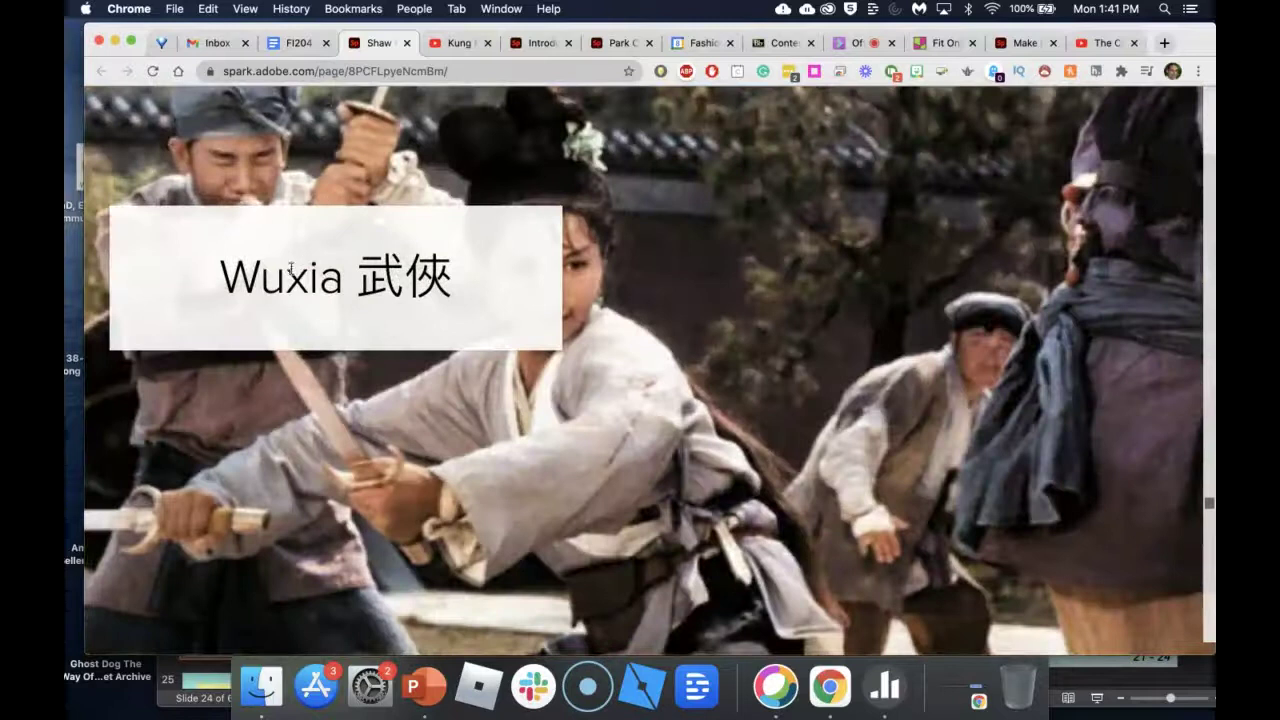
scroll(290, 270, down, 3)
scroll(400, 272, up, 2)
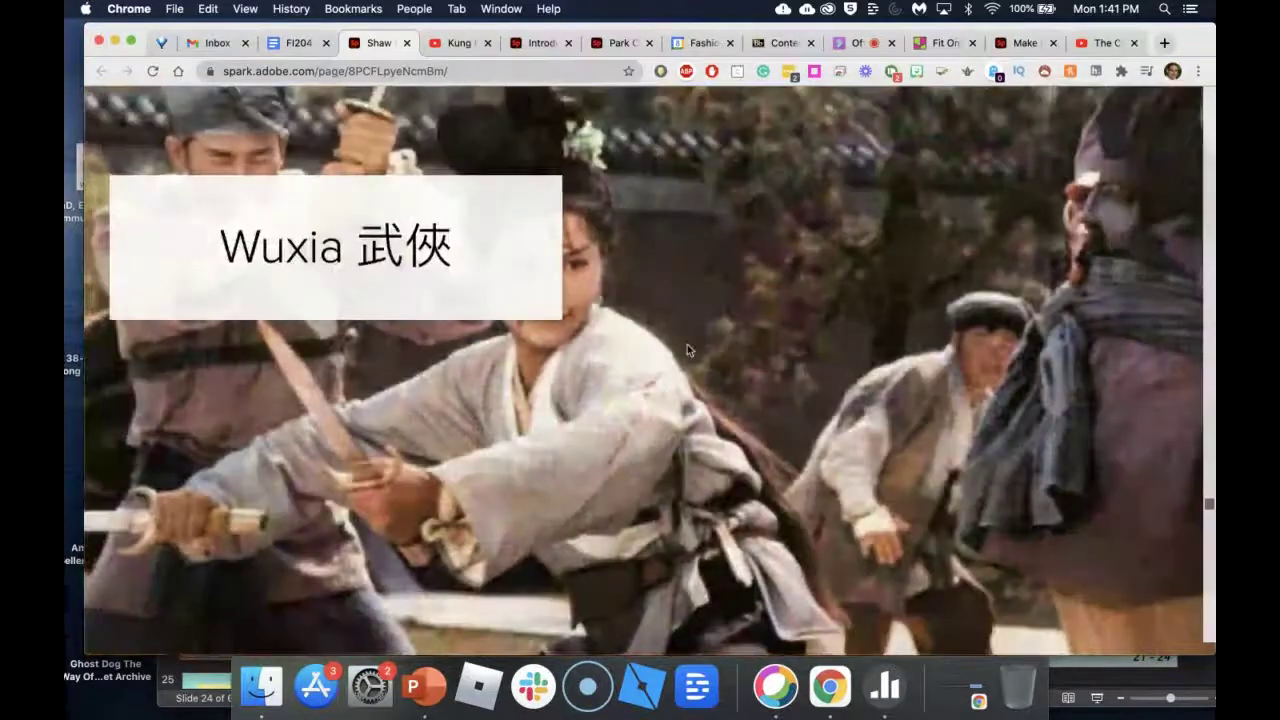
scroll(687, 344, down, 5)
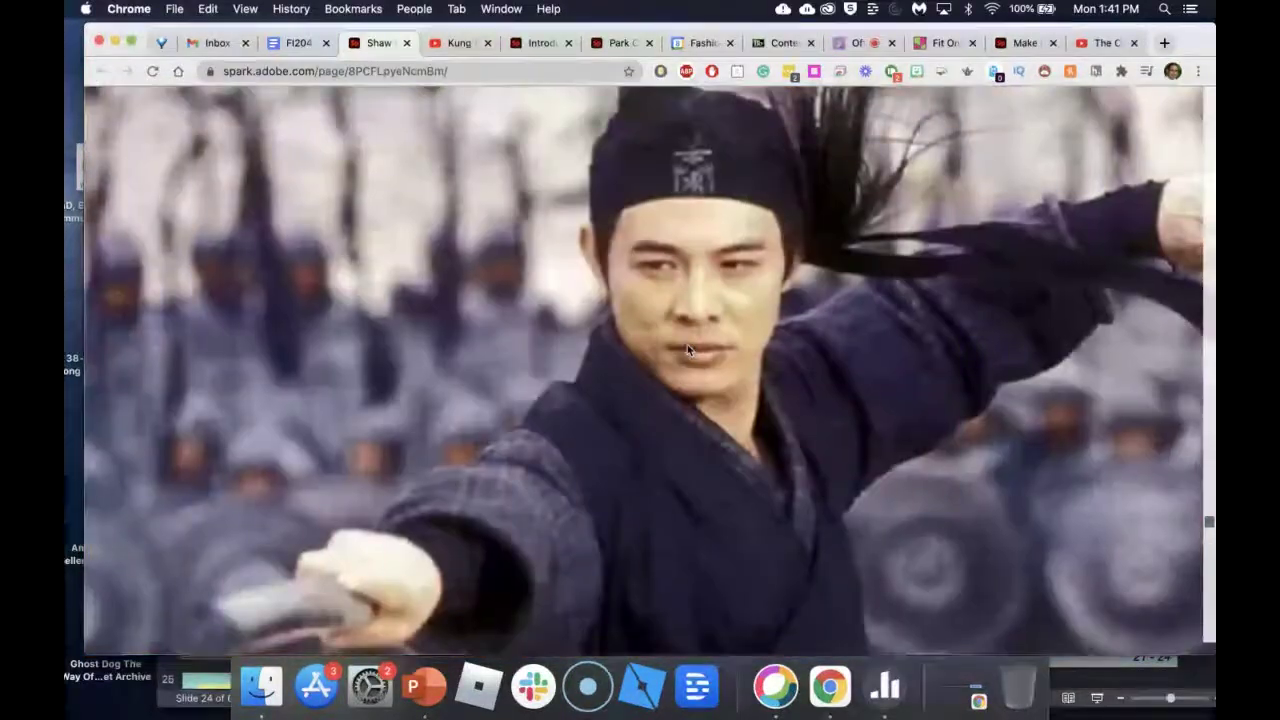
scroll(687, 344, down, 15)
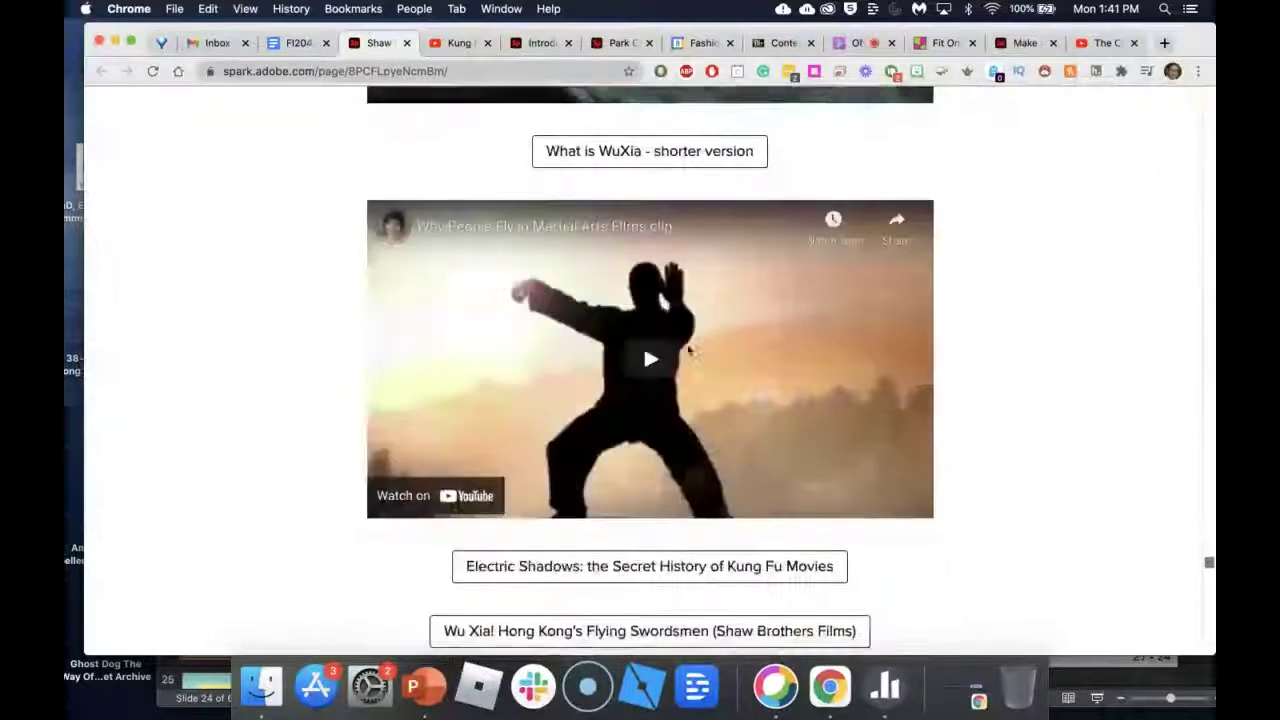
scroll(688, 350, down, 6)
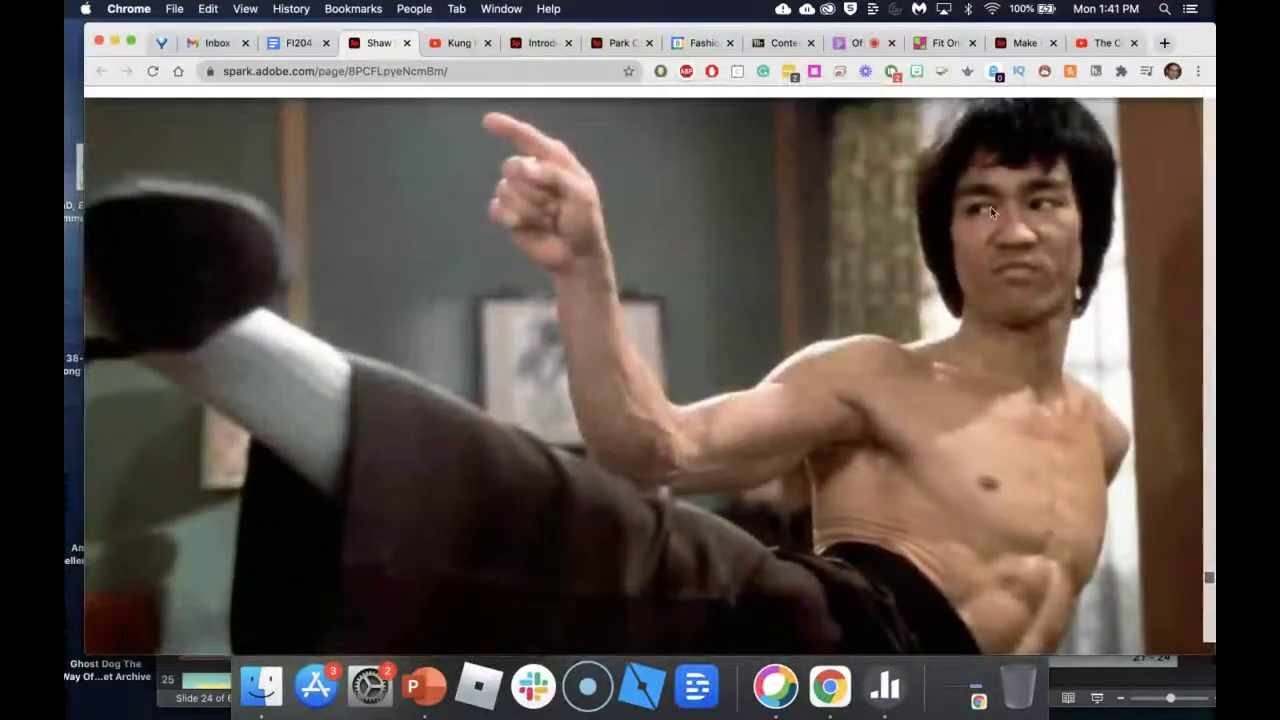
click(855, 44)
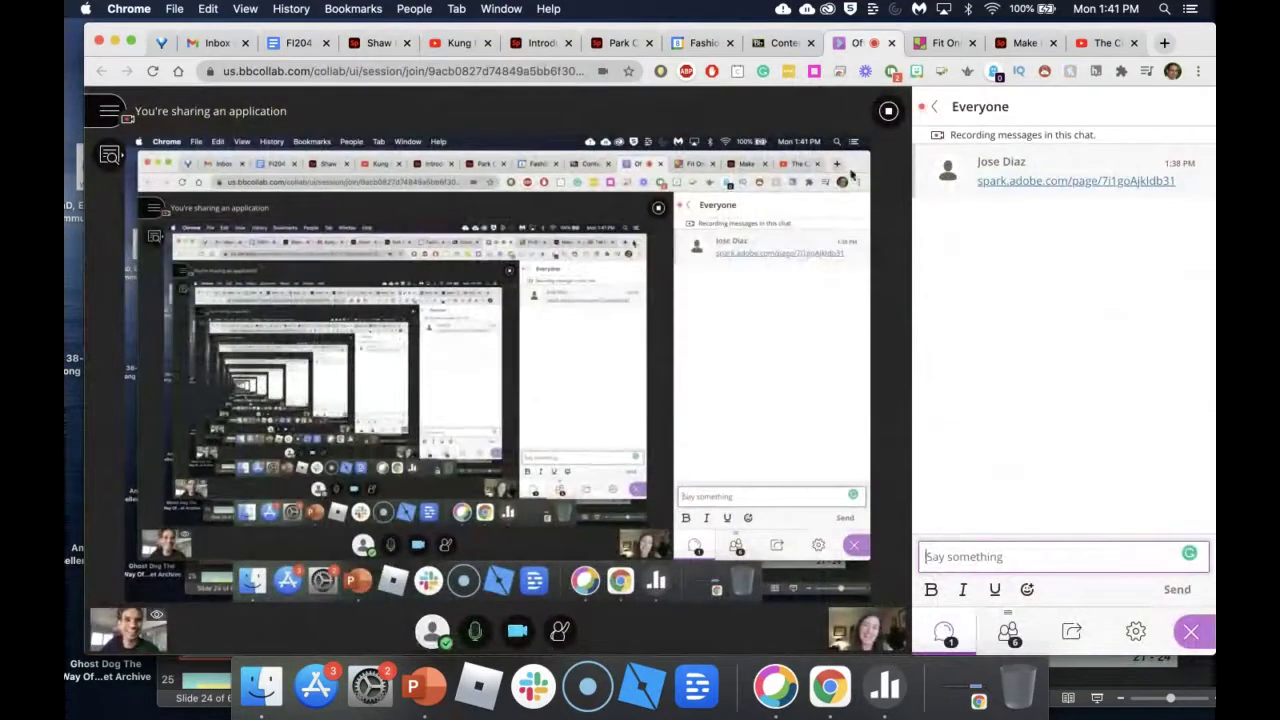
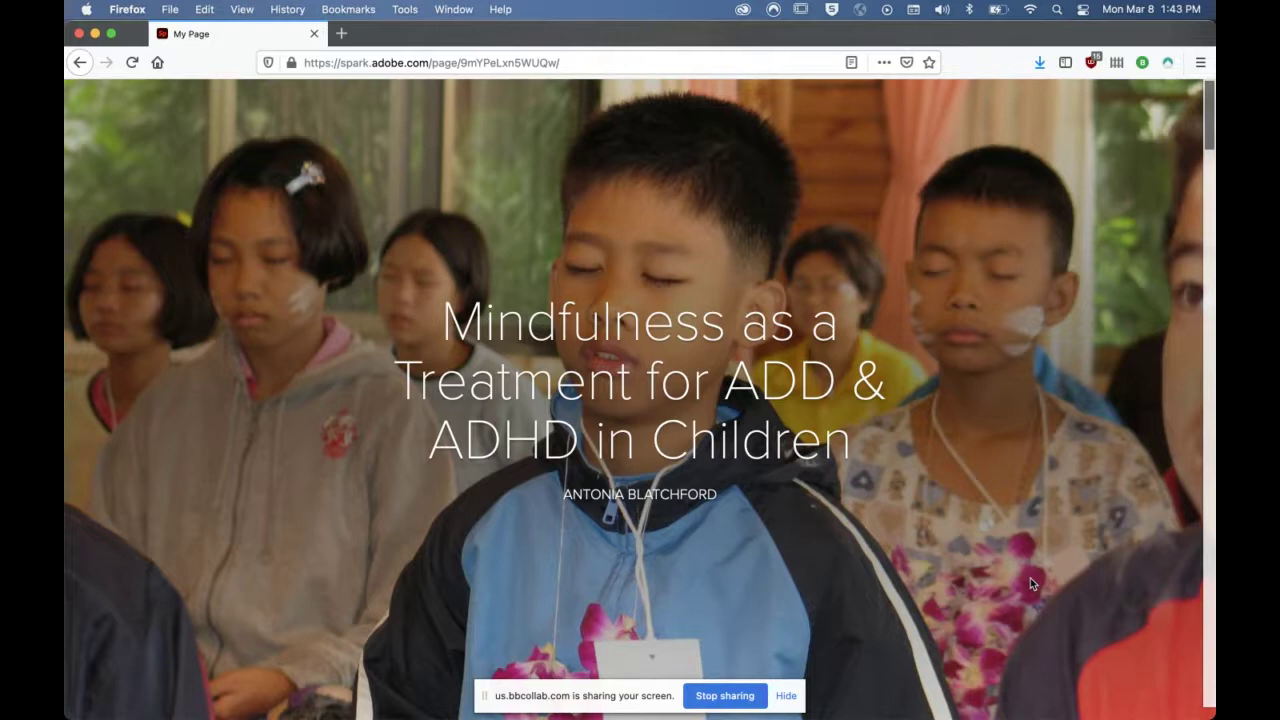
- Examine the mindfulness page's title image, introduction and Innerkids.org section, including its link button, illustration, app link, app image and embedded demo video
scroll(1030, 578, down, 1)
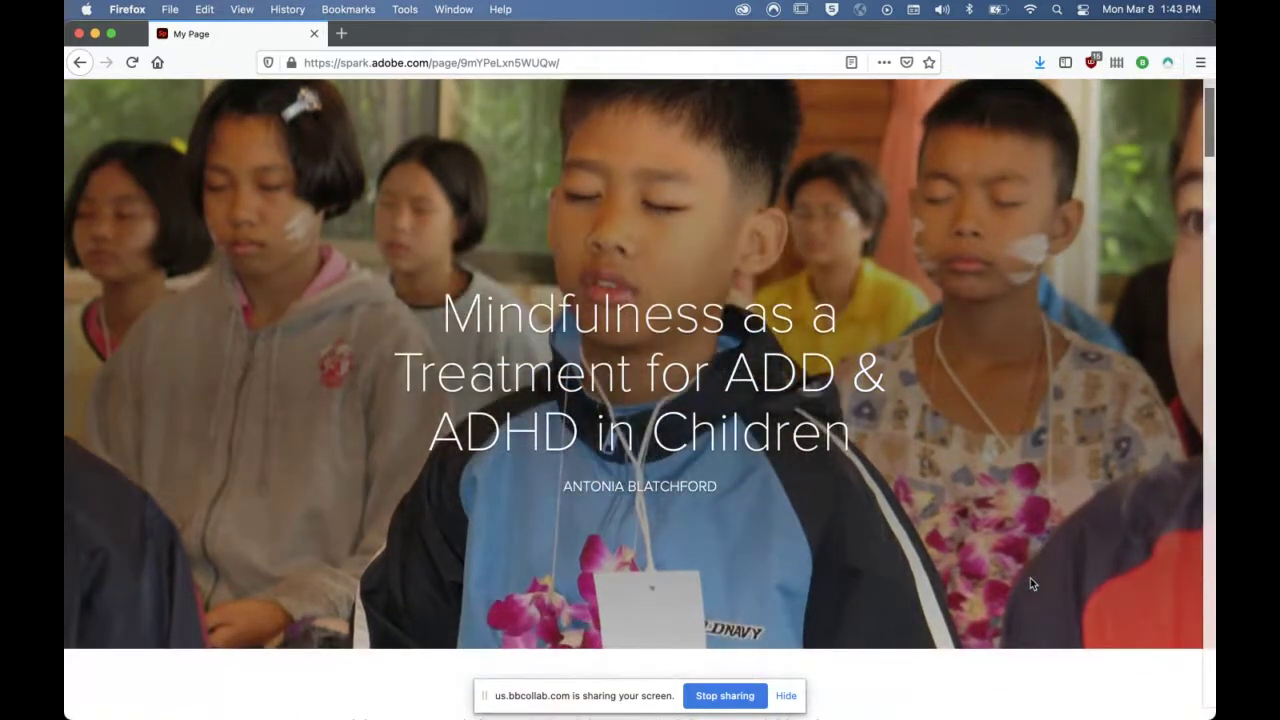
scroll(1030, 580, down, 5)
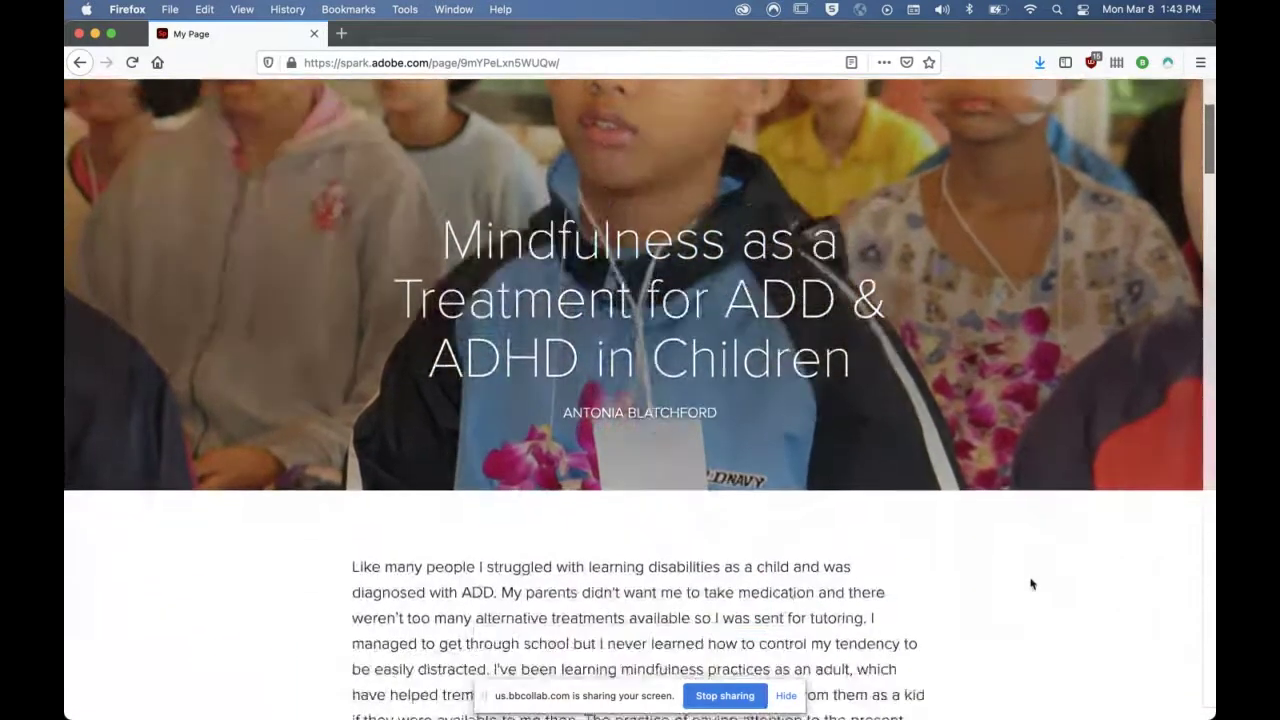
scroll(1031, 584, down, 8)
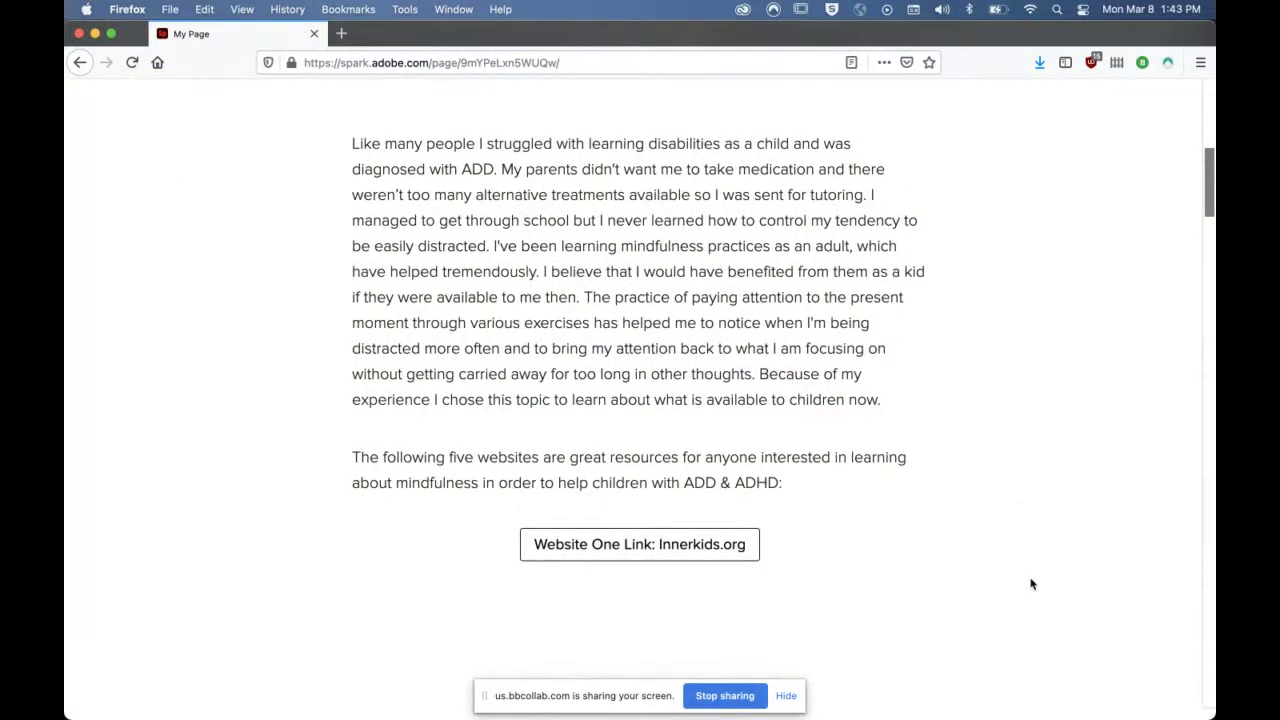
scroll(1031, 584, down, 1)
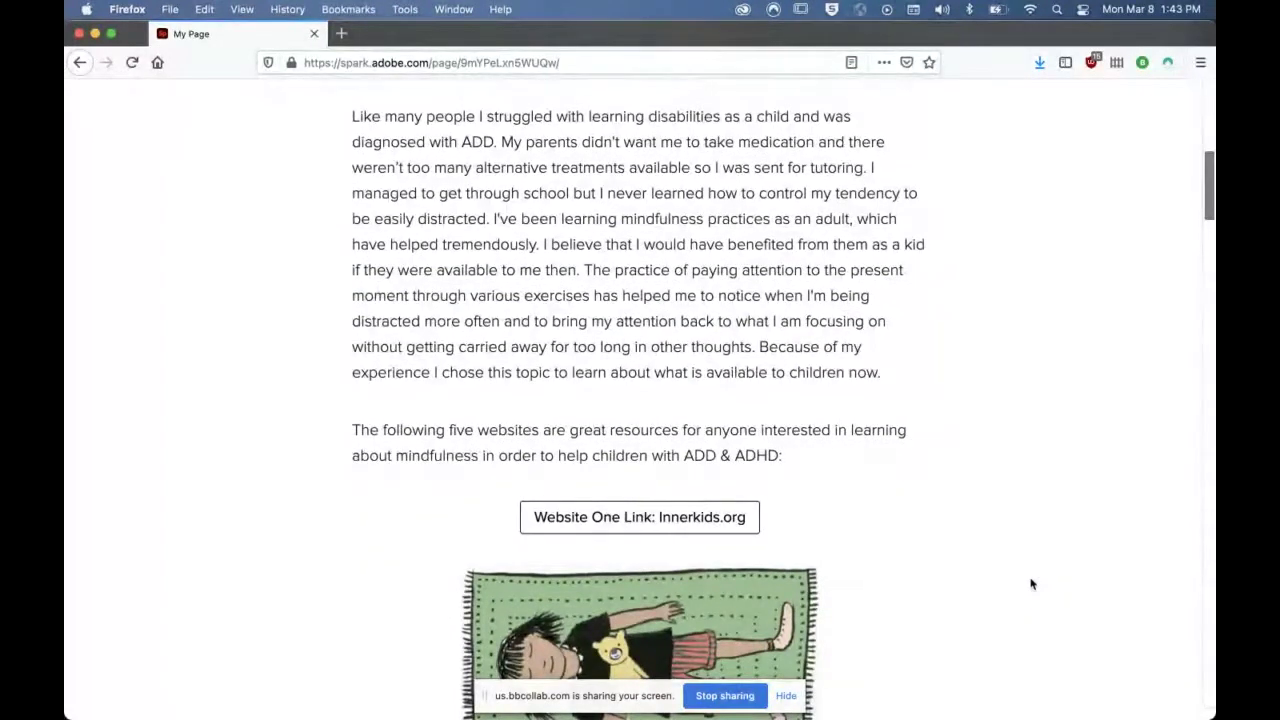
scroll(1031, 584, down, 1)
scroll(1031, 584, down, 10)
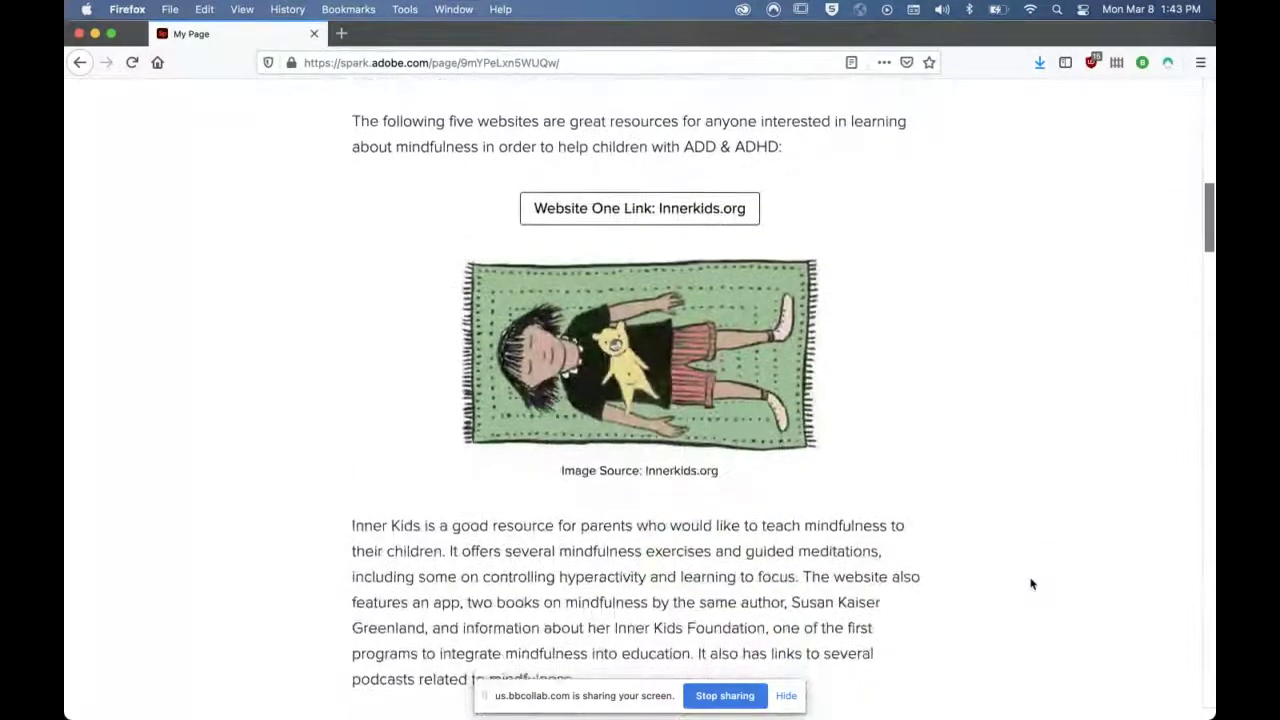
scroll(1031, 584, down, 2)
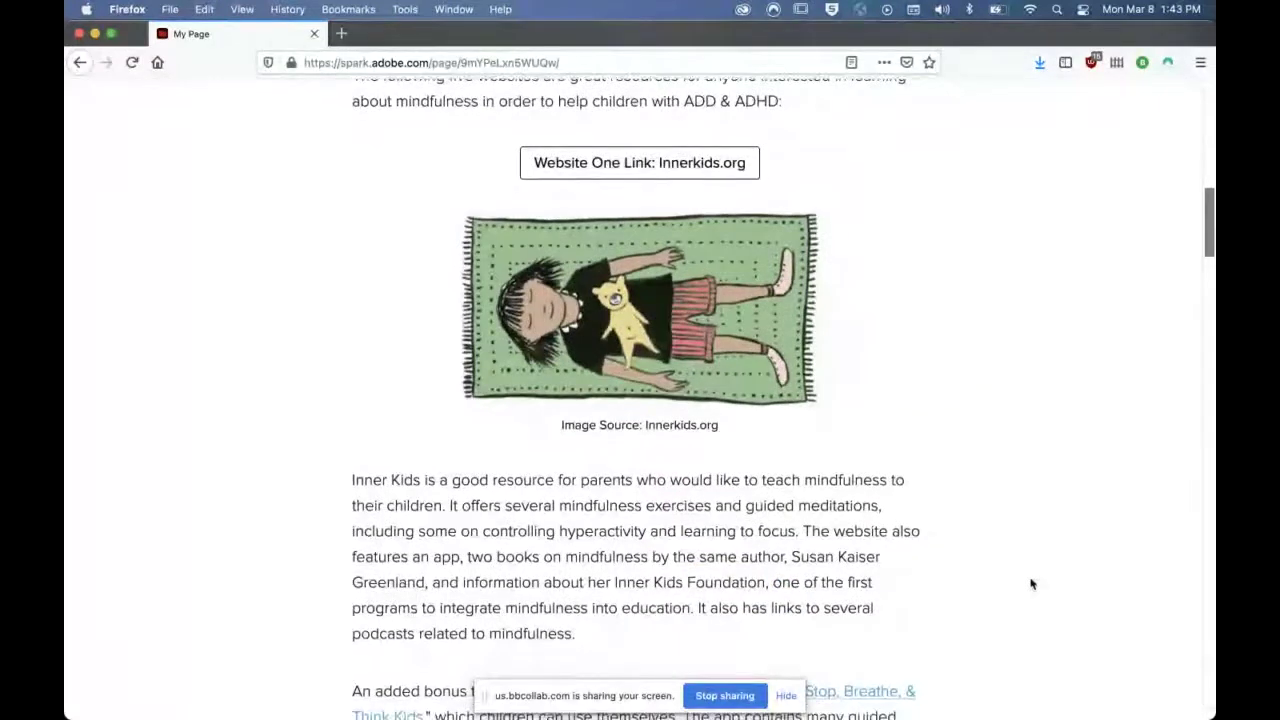
scroll(1031, 584, down, 1)
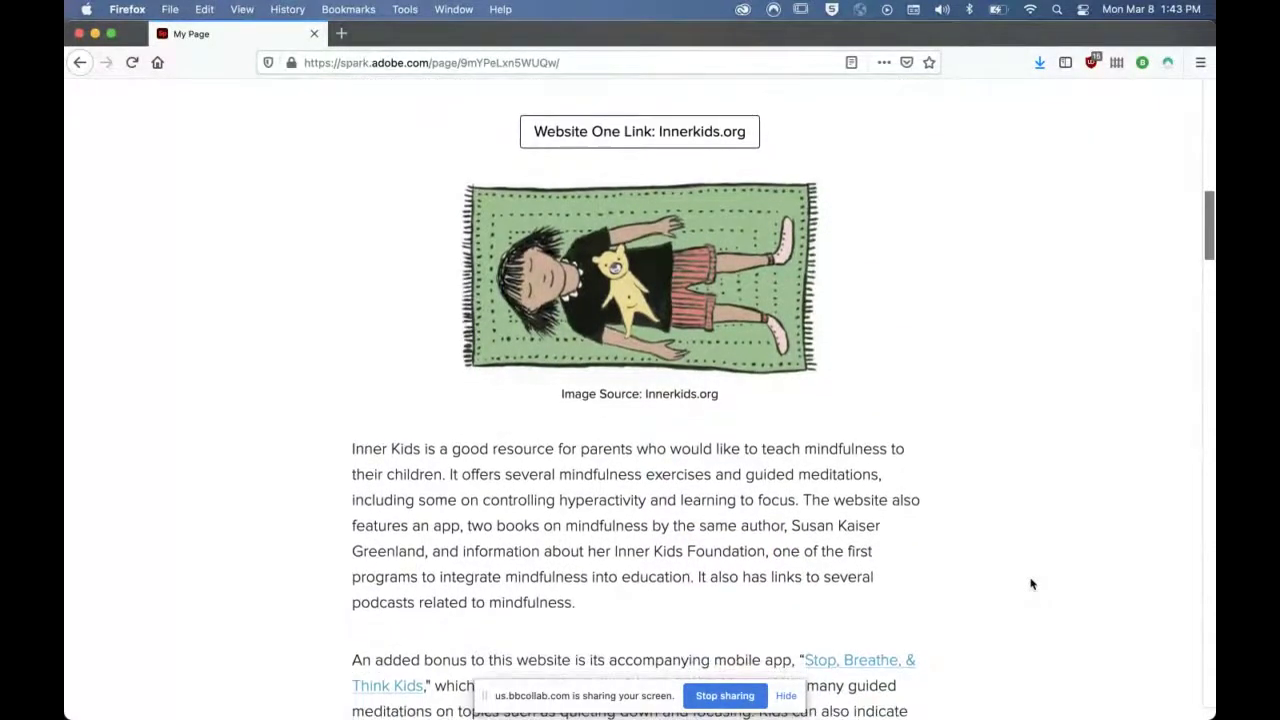
scroll(1031, 584, down, 3)
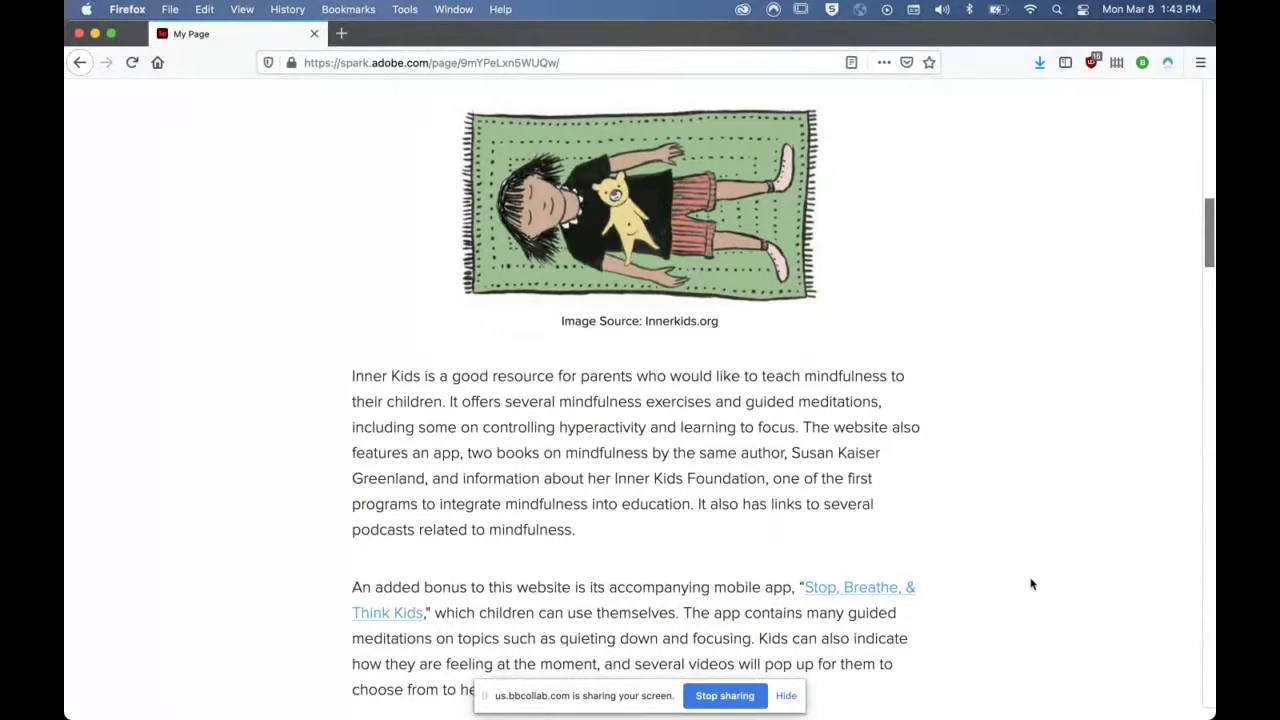
scroll(1031, 584, down, 5)
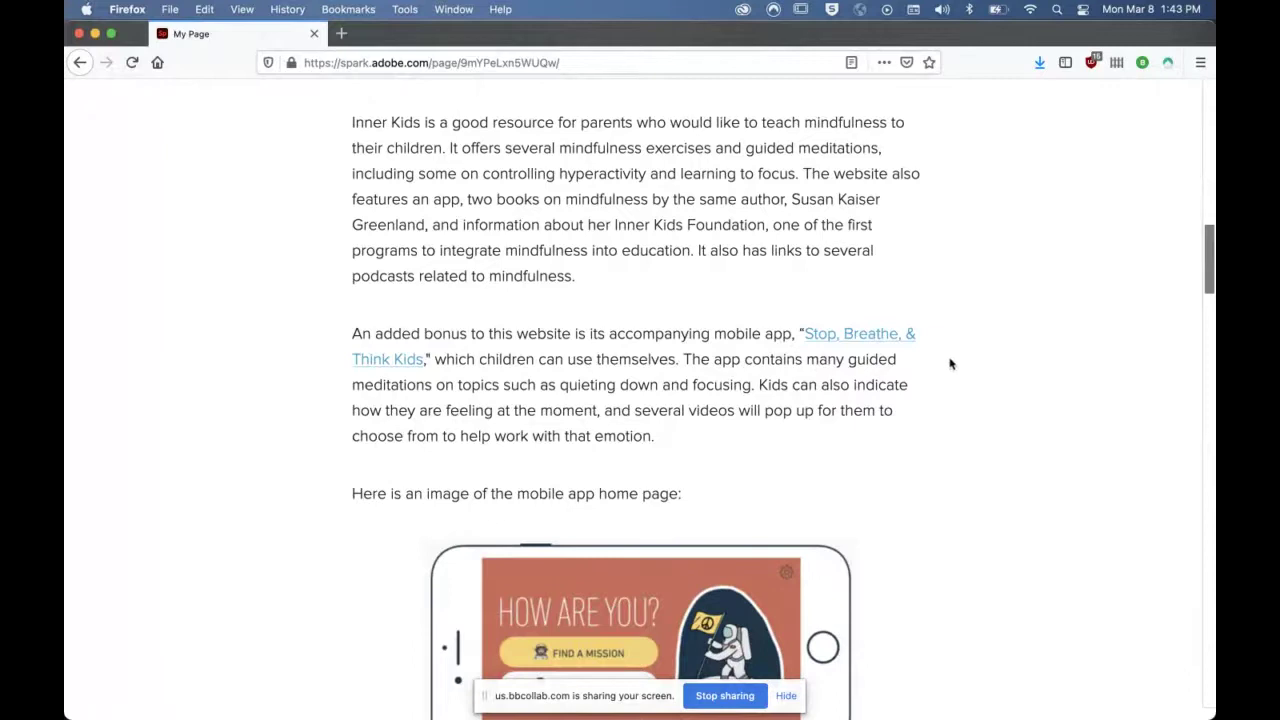
scroll(909, 339, up, 5)
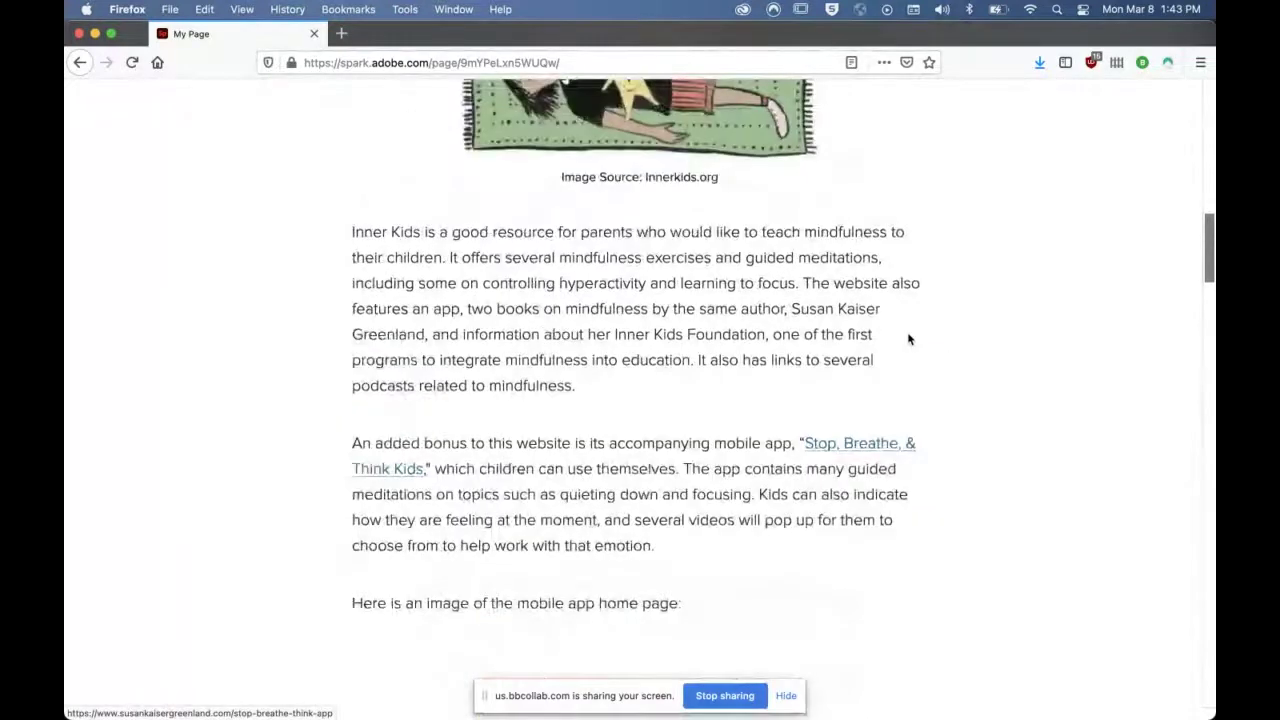
scroll(909, 339, up, 1)
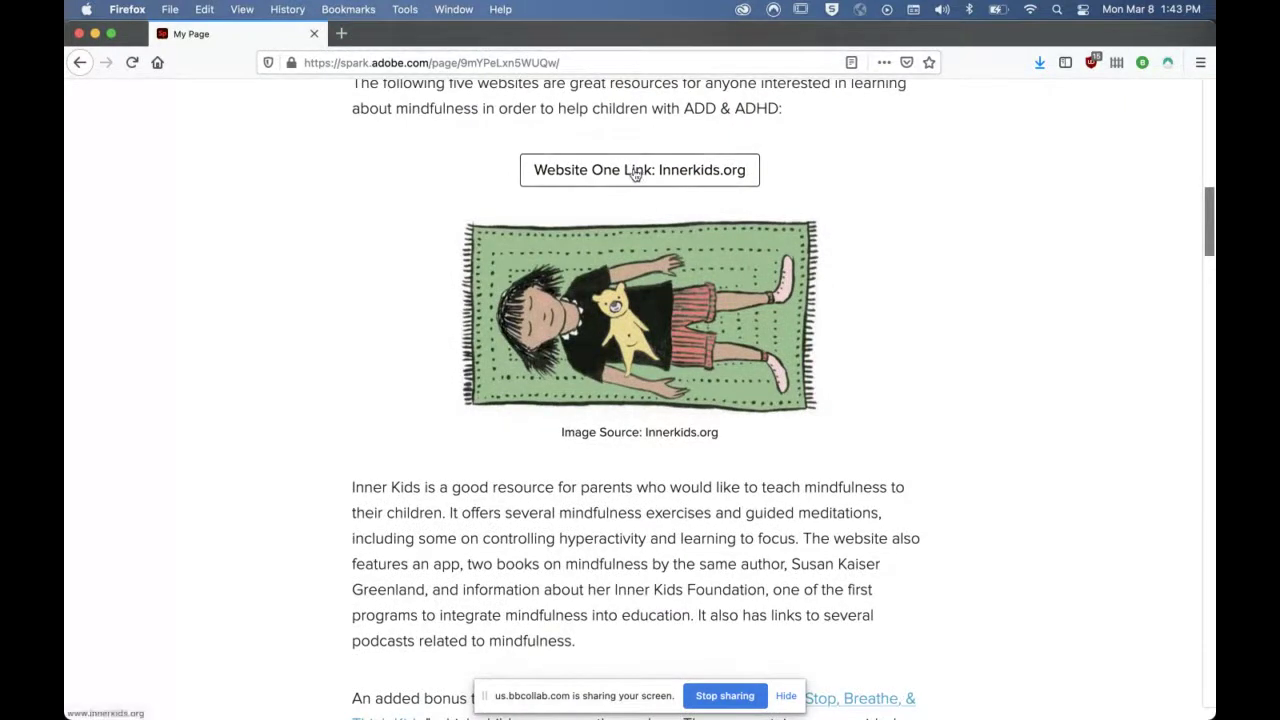
scroll(927, 568, down, 8)
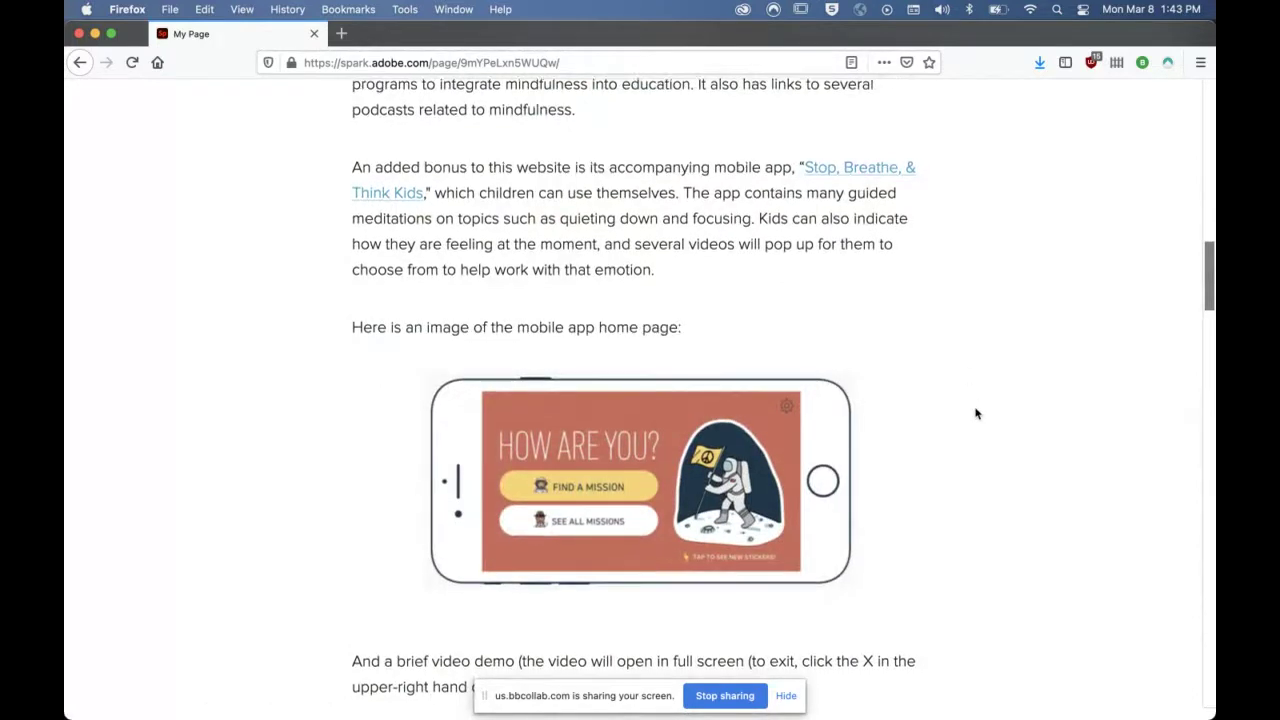
scroll(977, 413, down, 7)
scroll(977, 413, down, 2)
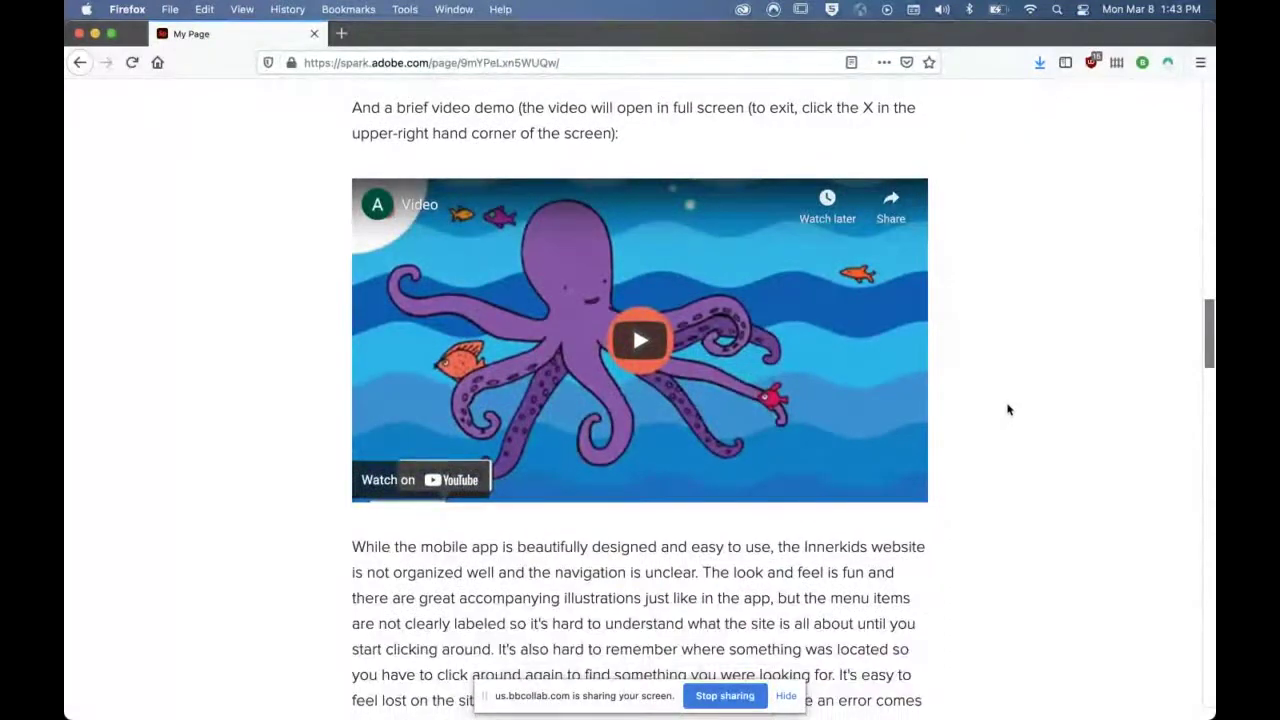
- Review the Understood.org, National Institute of Health and Verywell.com sections through to the closing Maitreya School photo, and return to the page's title image
scroll(1008, 409, down, 7)
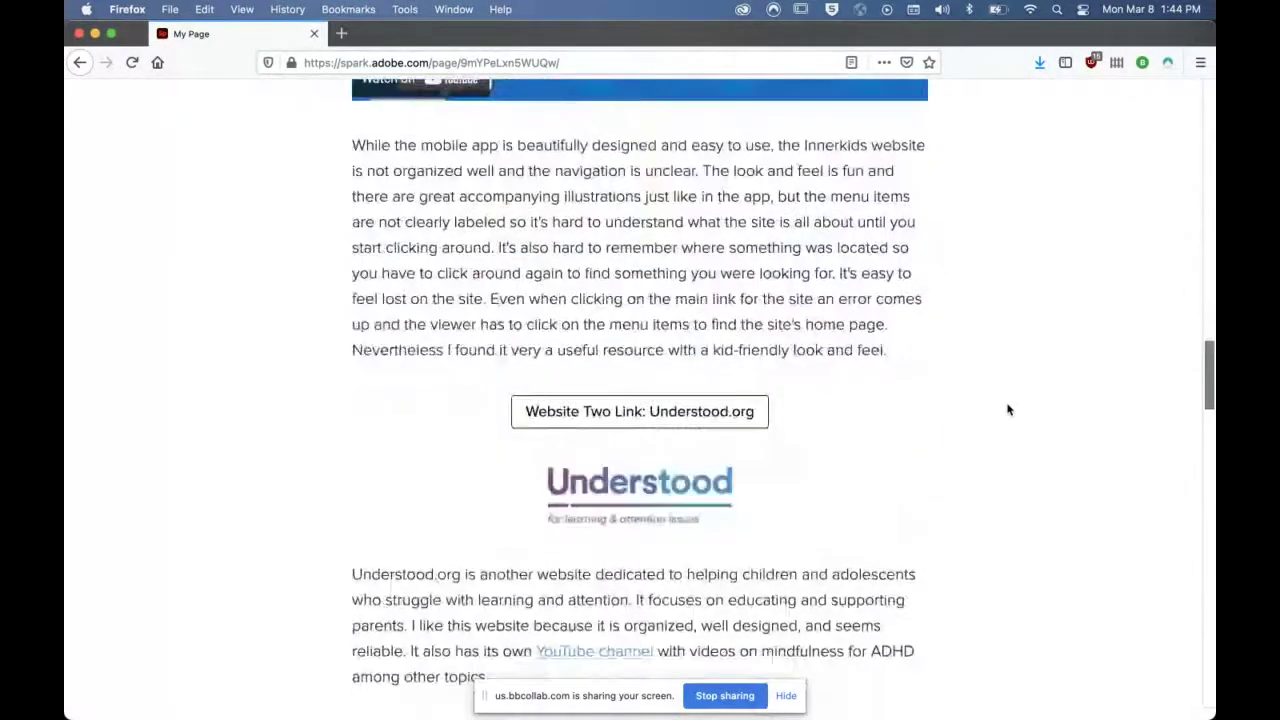
scroll(1008, 409, down, 15)
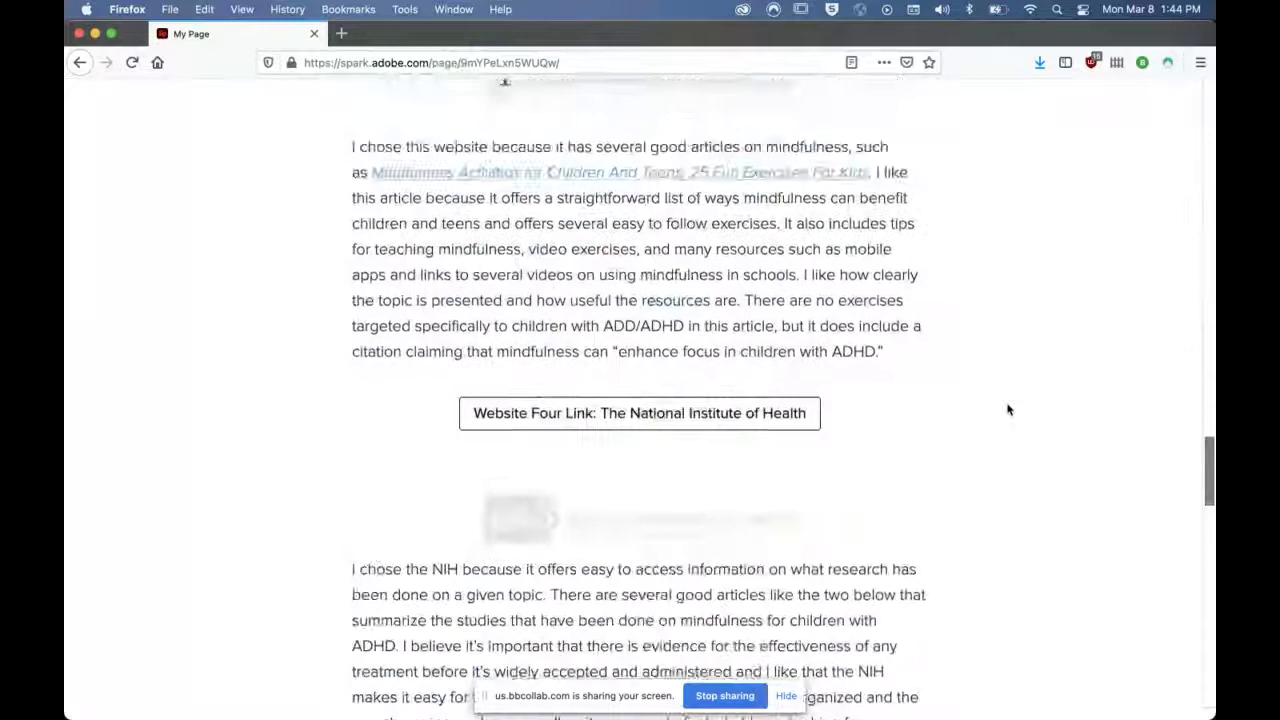
scroll(1008, 409, down, 7)
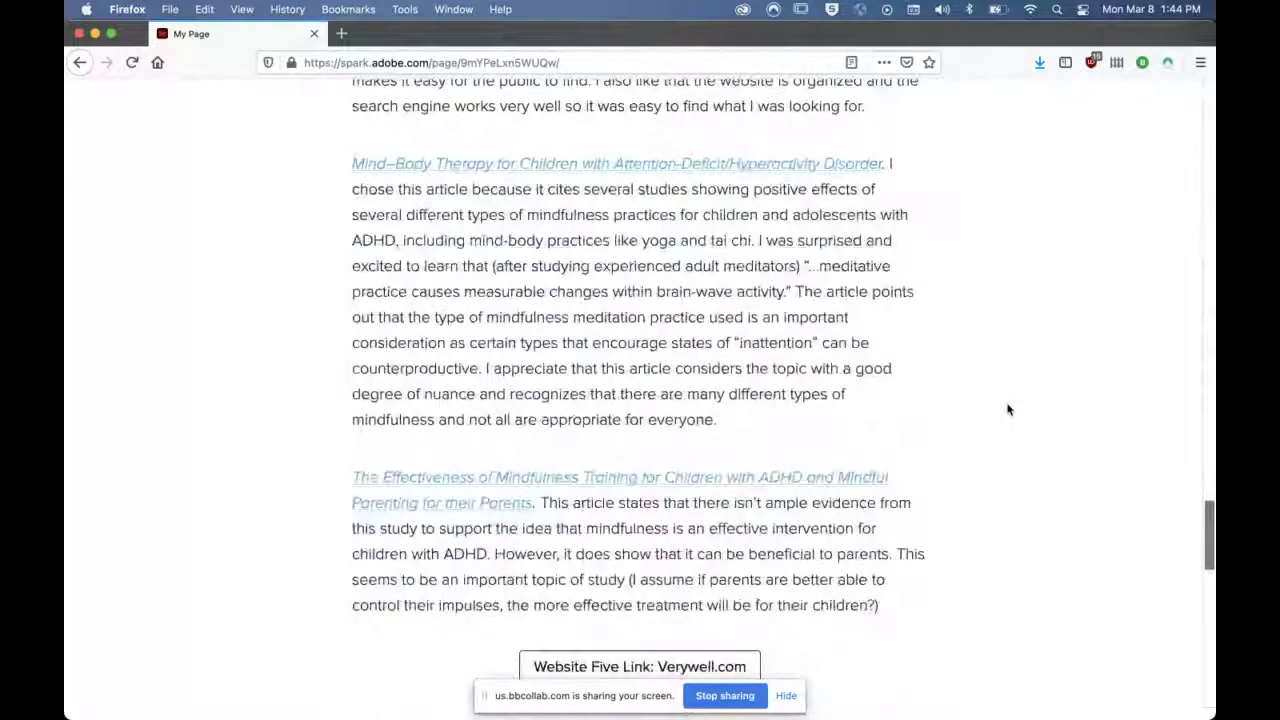
scroll(1008, 409, down, 2)
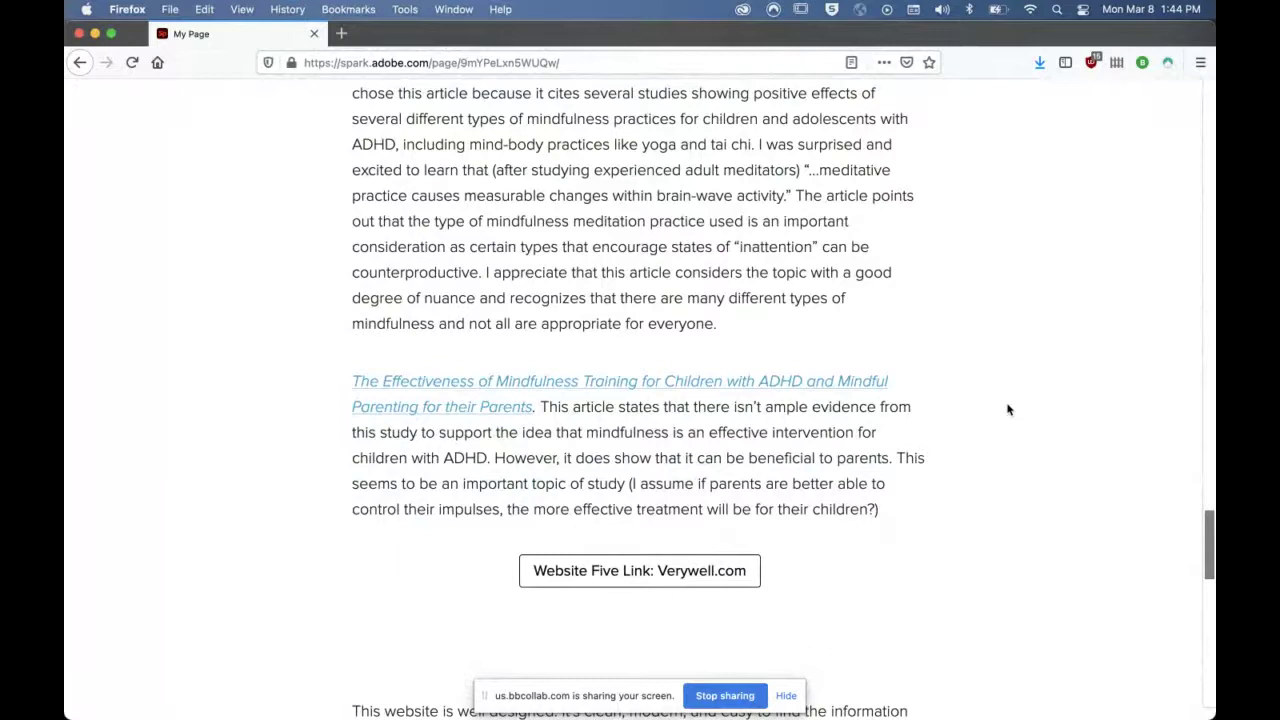
scroll(1008, 409, down, 4)
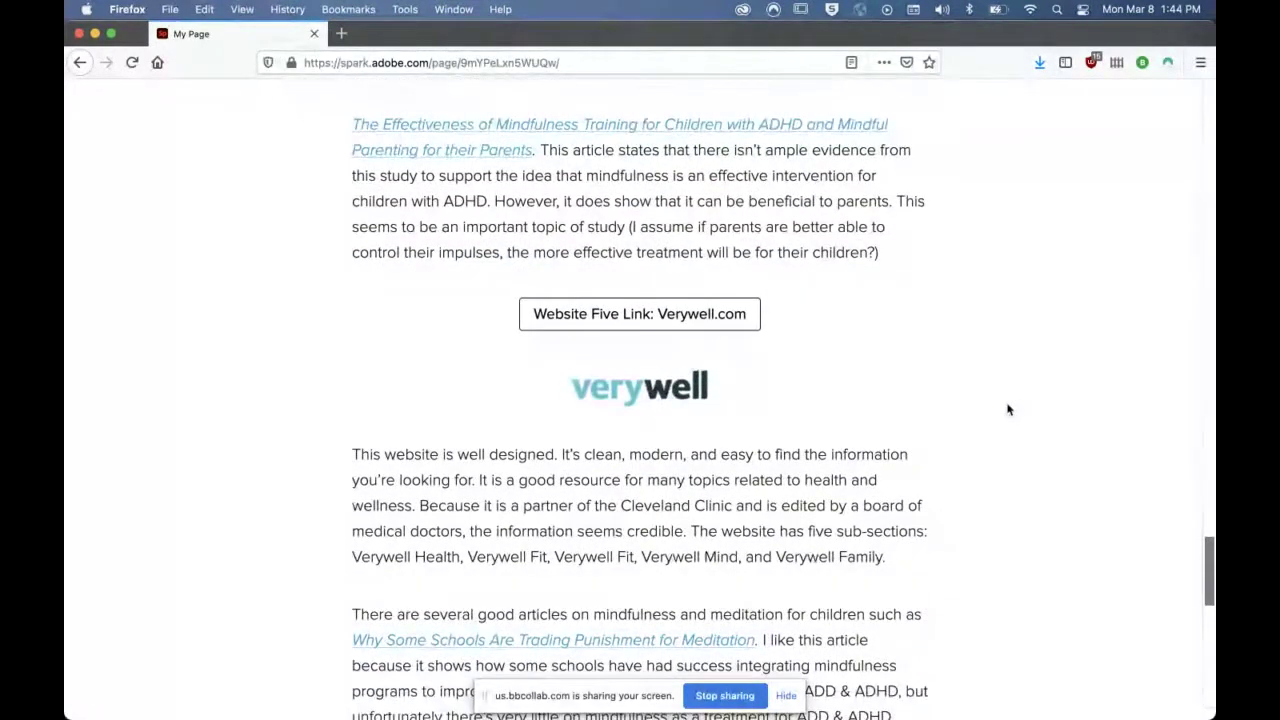
scroll(1008, 409, down, 4)
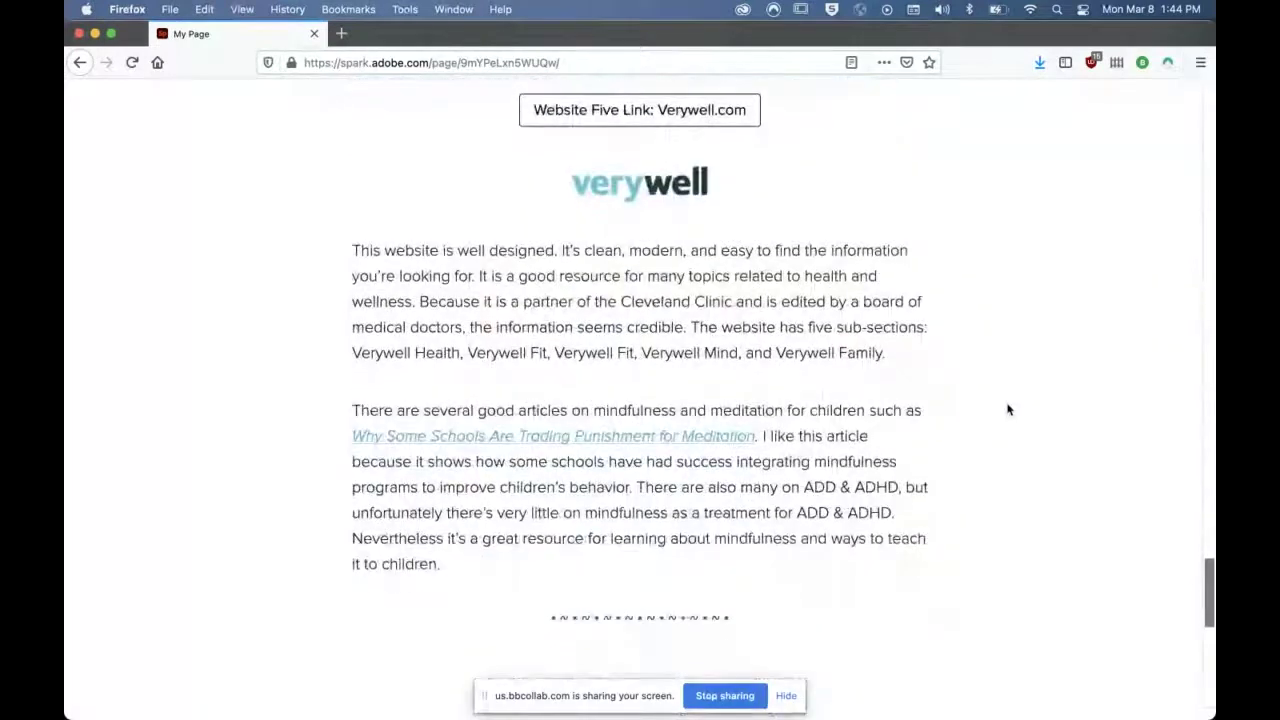
scroll(1008, 409, down, 3)
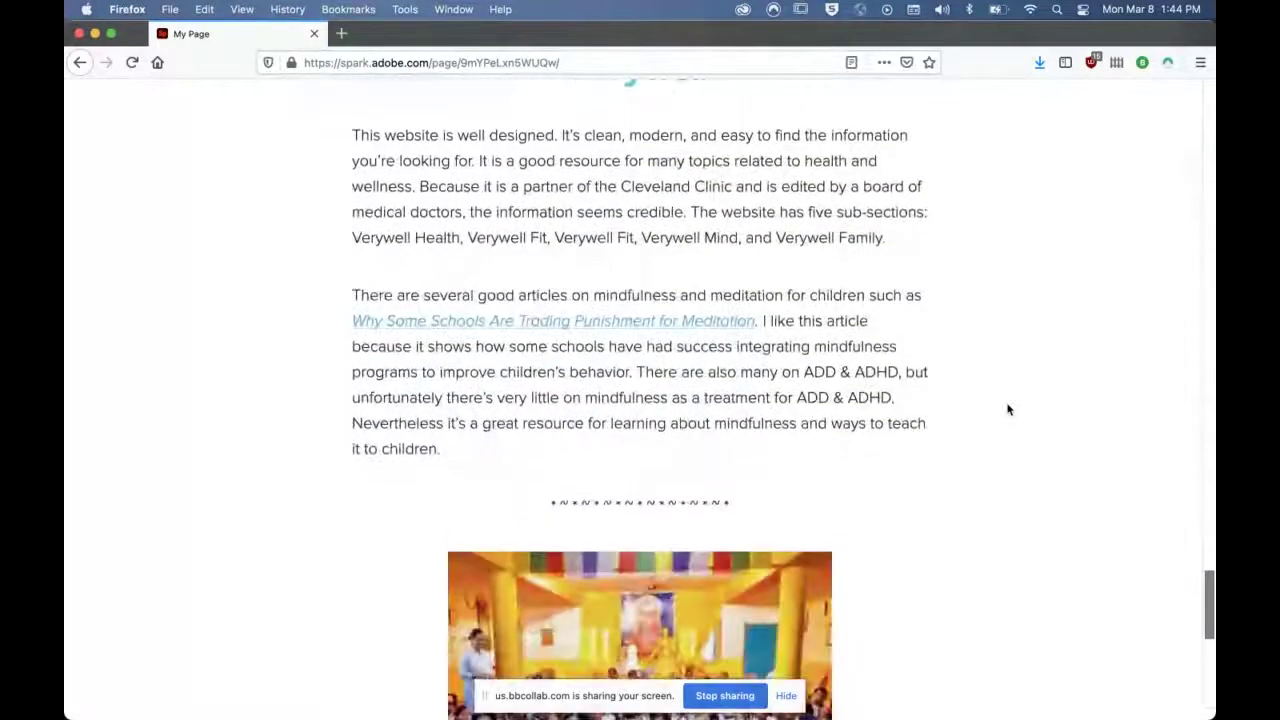
scroll(1008, 409, down, 6)
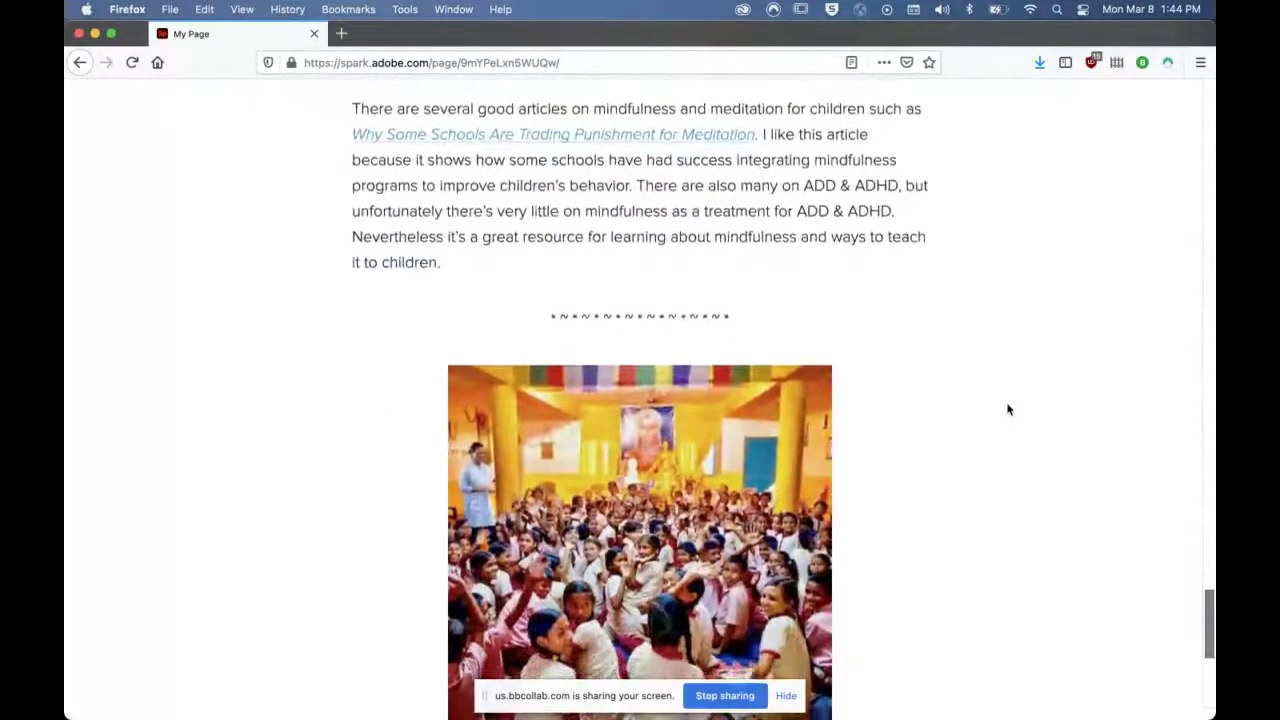
scroll(1008, 409, down, 2)
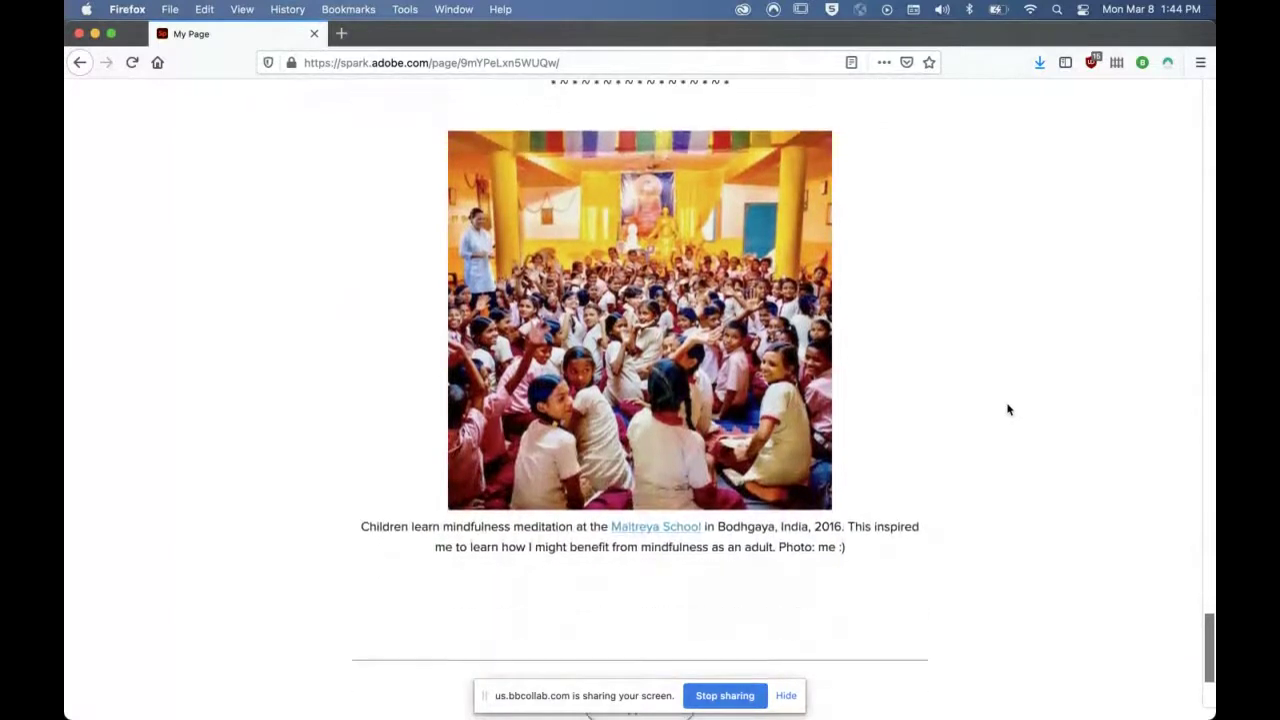
scroll(1008, 409, down, 3)
scroll(1008, 409, up, 4)
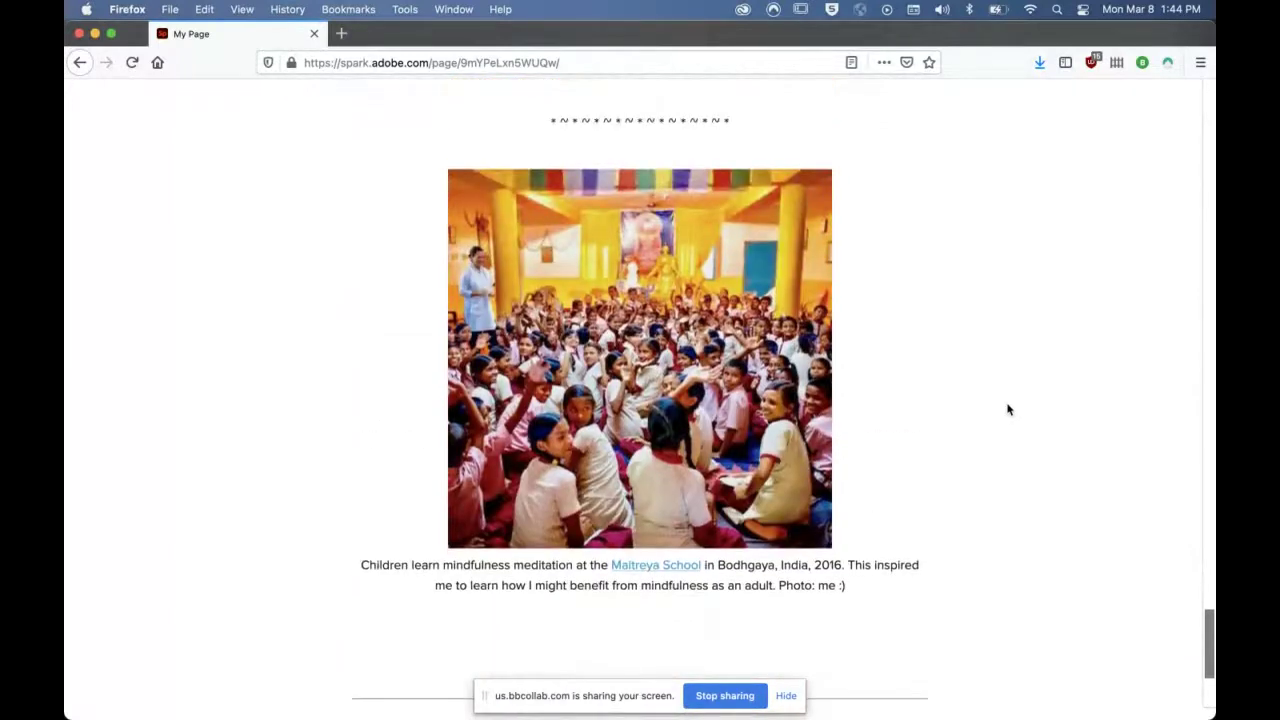
scroll(1008, 409, up, 20)
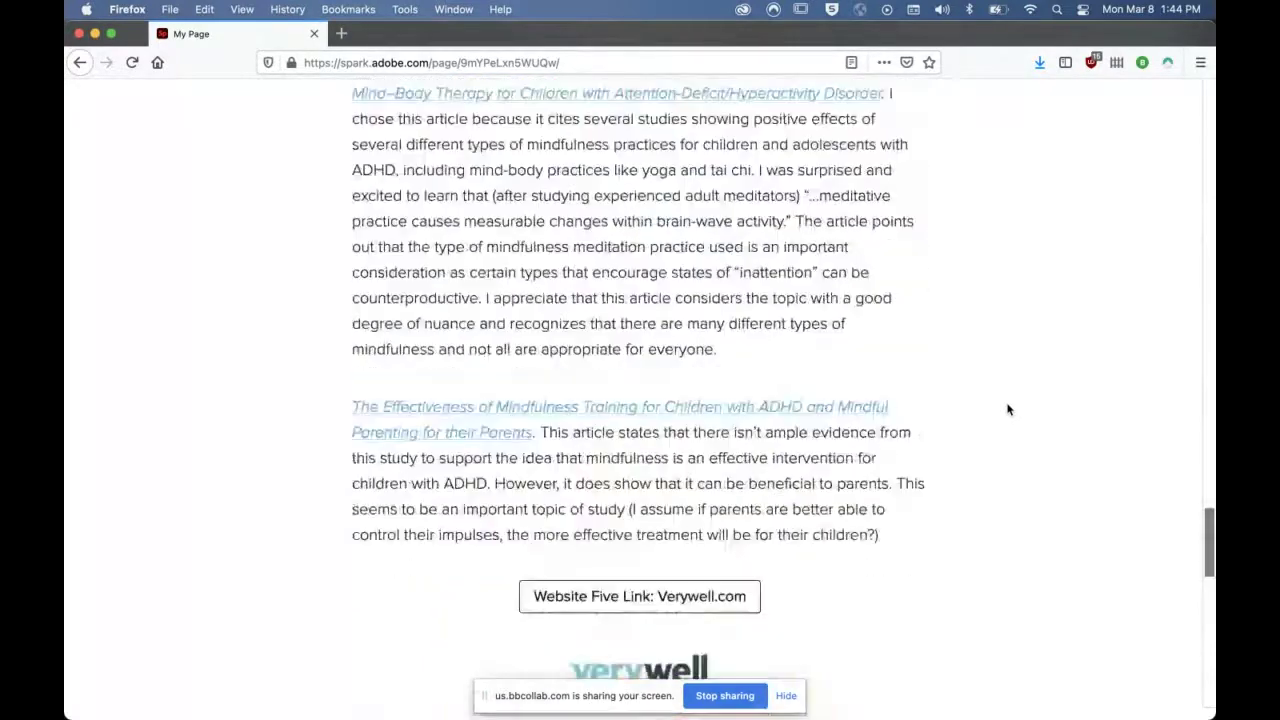
scroll(1008, 409, up, 20)
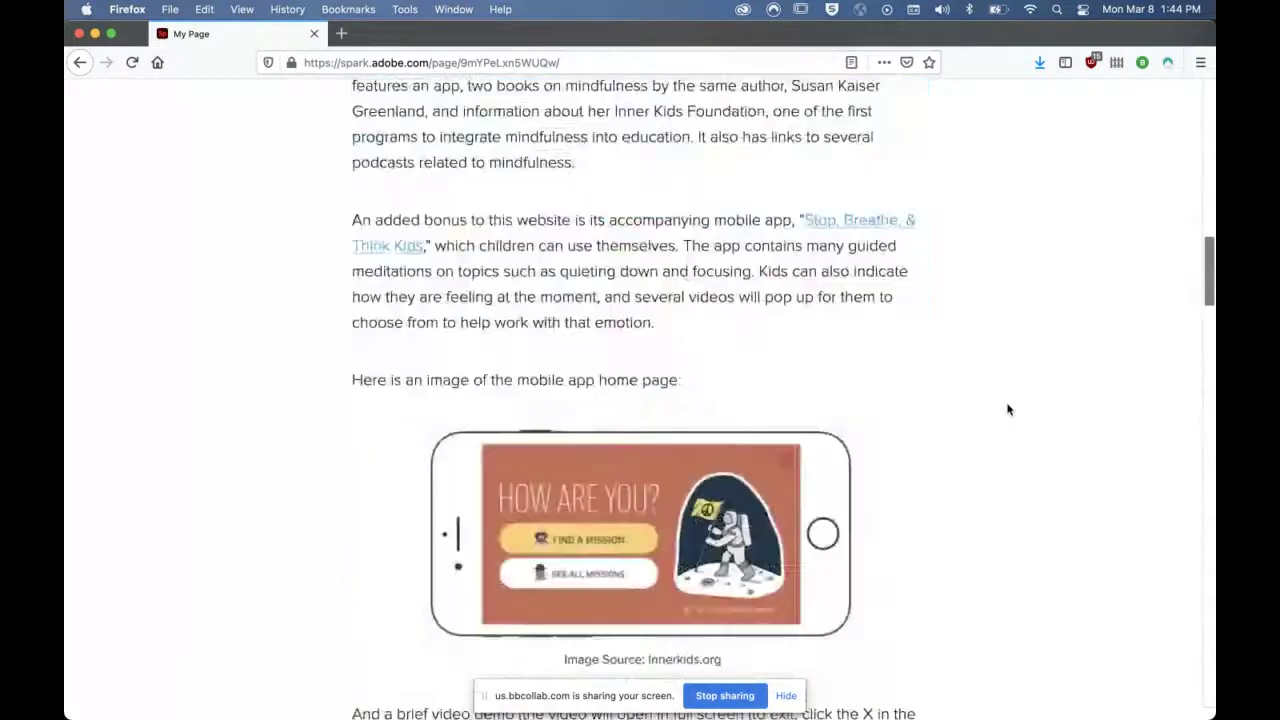
scroll(1008, 409, up, 10)
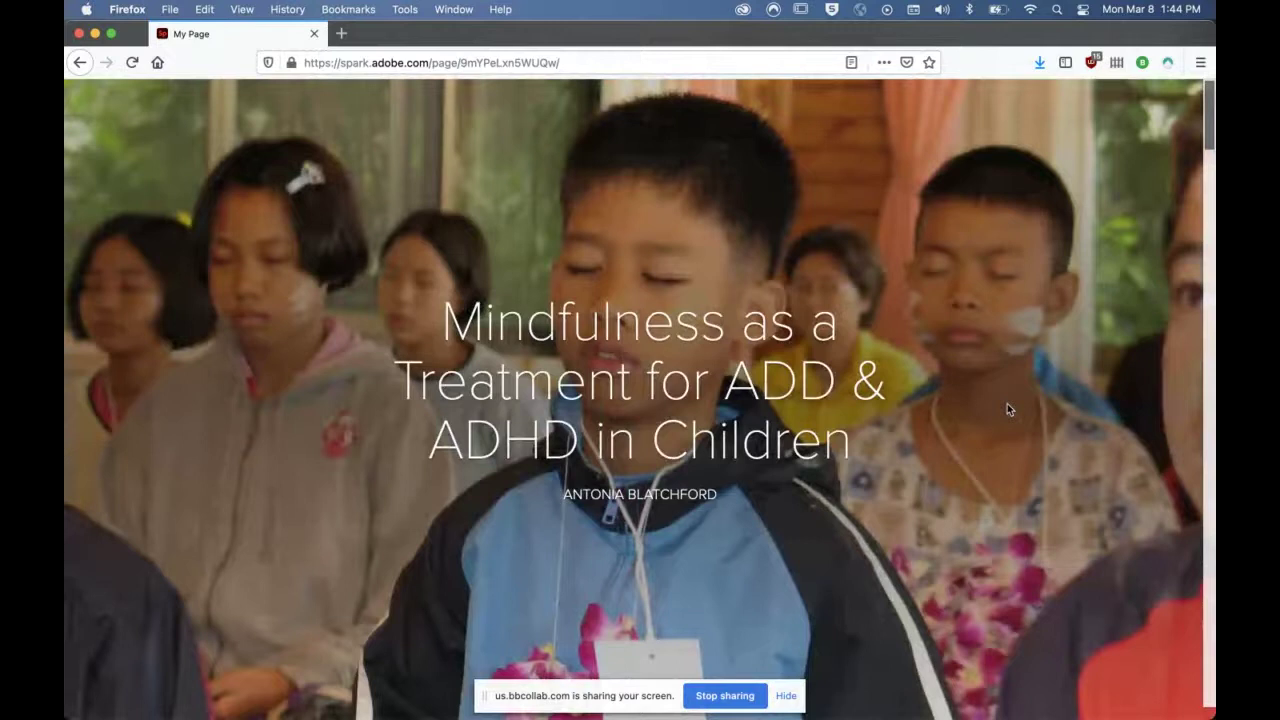
- Switch to Chrome, bring up the mindfulness page in the Adobe Spark editor and open its print preview from the sharing options
key(super+Tab)
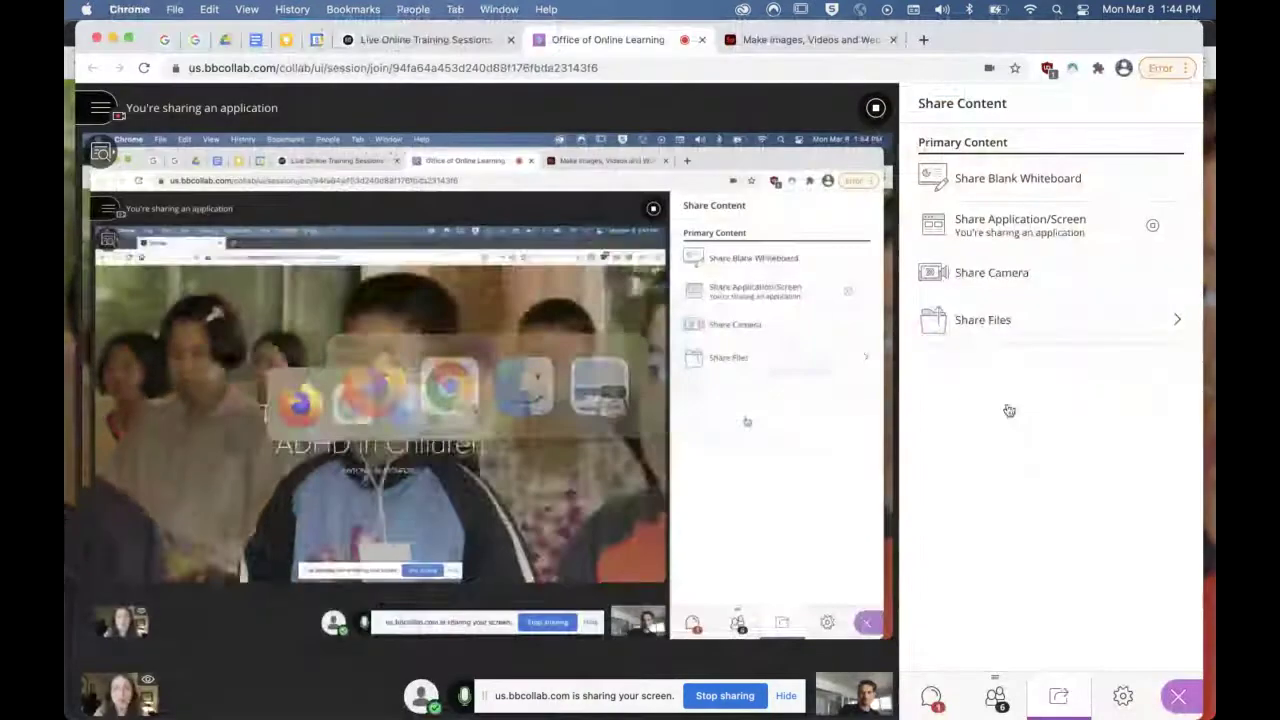
click(835, 42)
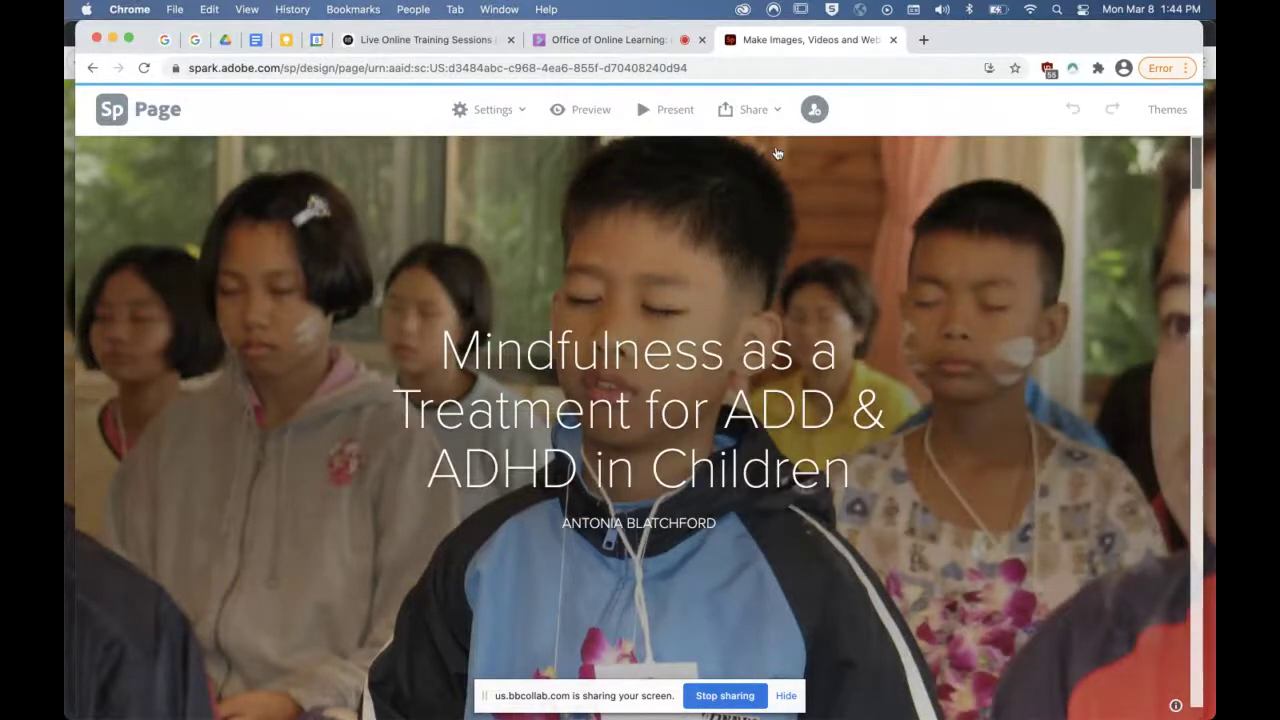
click(774, 112)
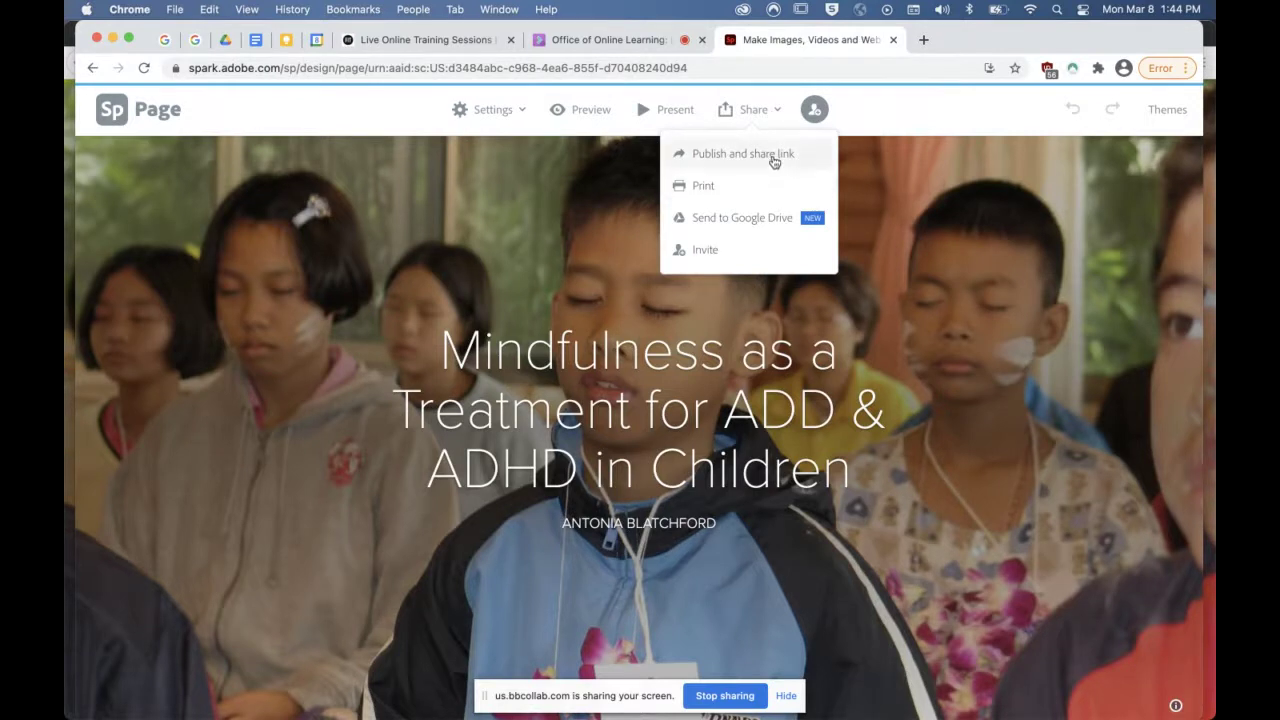
click(772, 187)
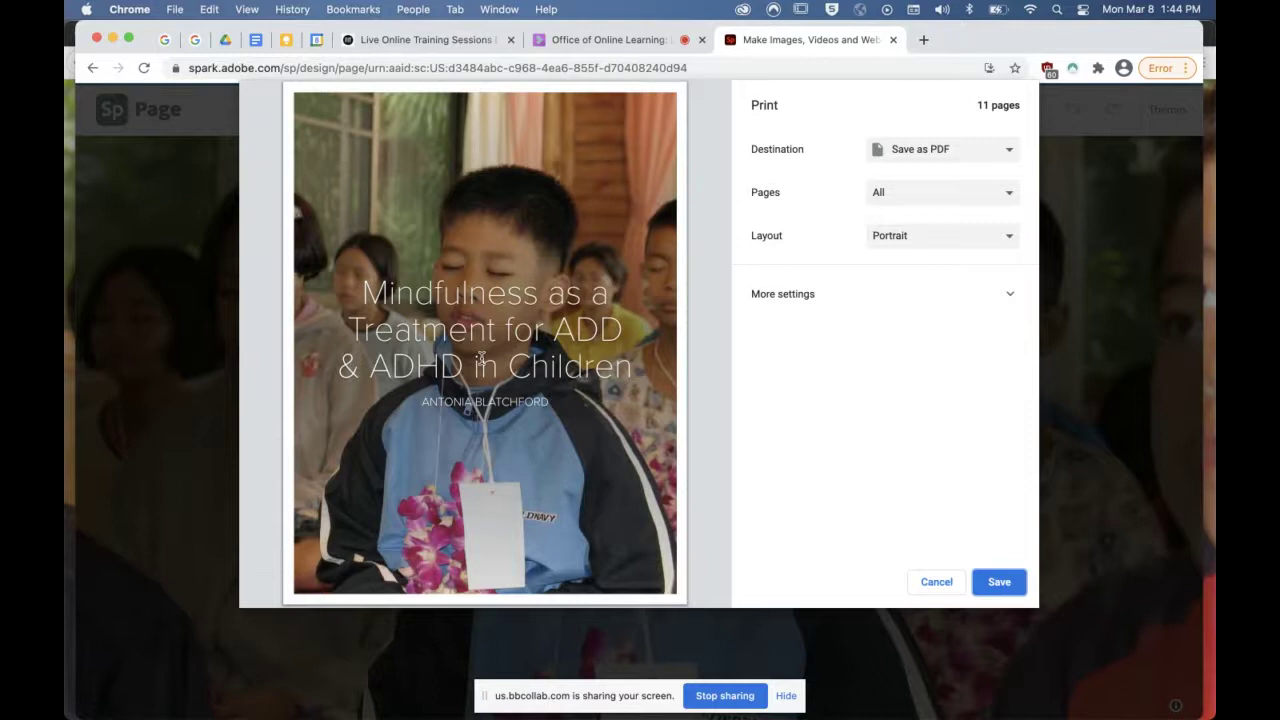
- Review the mindfulness page's print preview from the title image through the website sections to the closing Maitreya School photo, and close it without saving
scroll(481, 358, down, 2)
scroll(481, 358, up, 2)
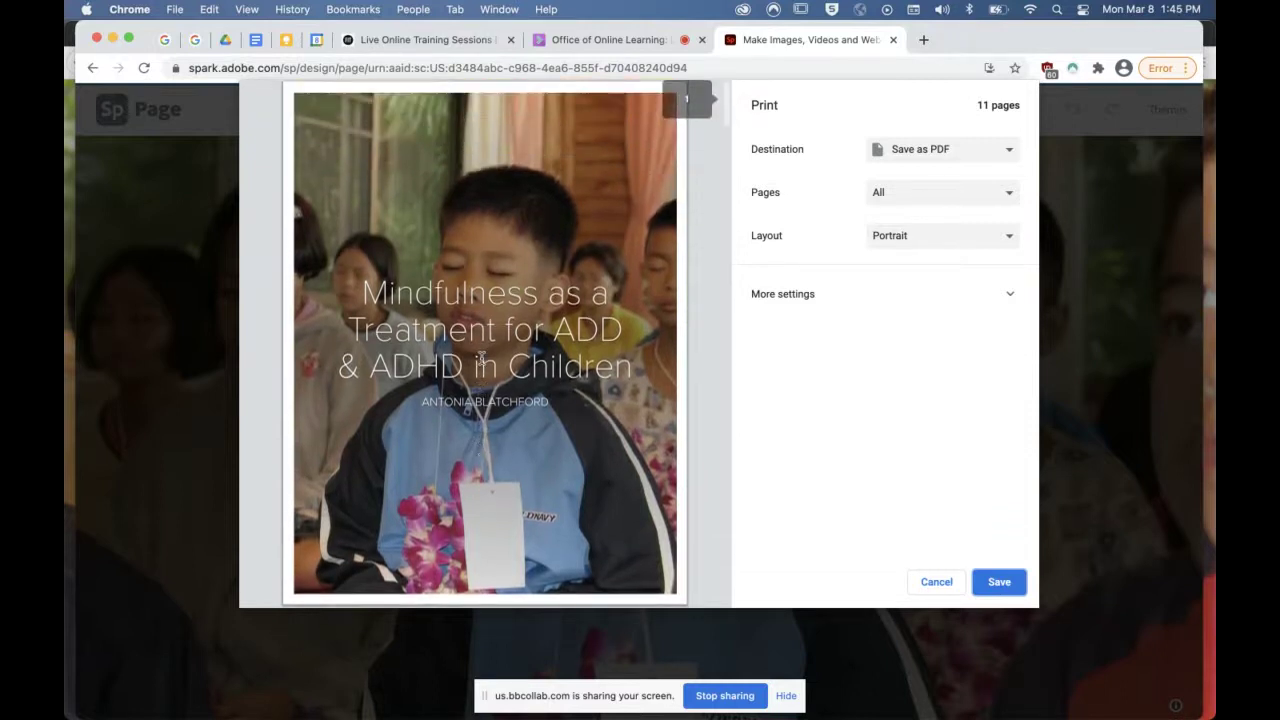
scroll(481, 358, down, 5)
scroll(481, 358, up, 2)
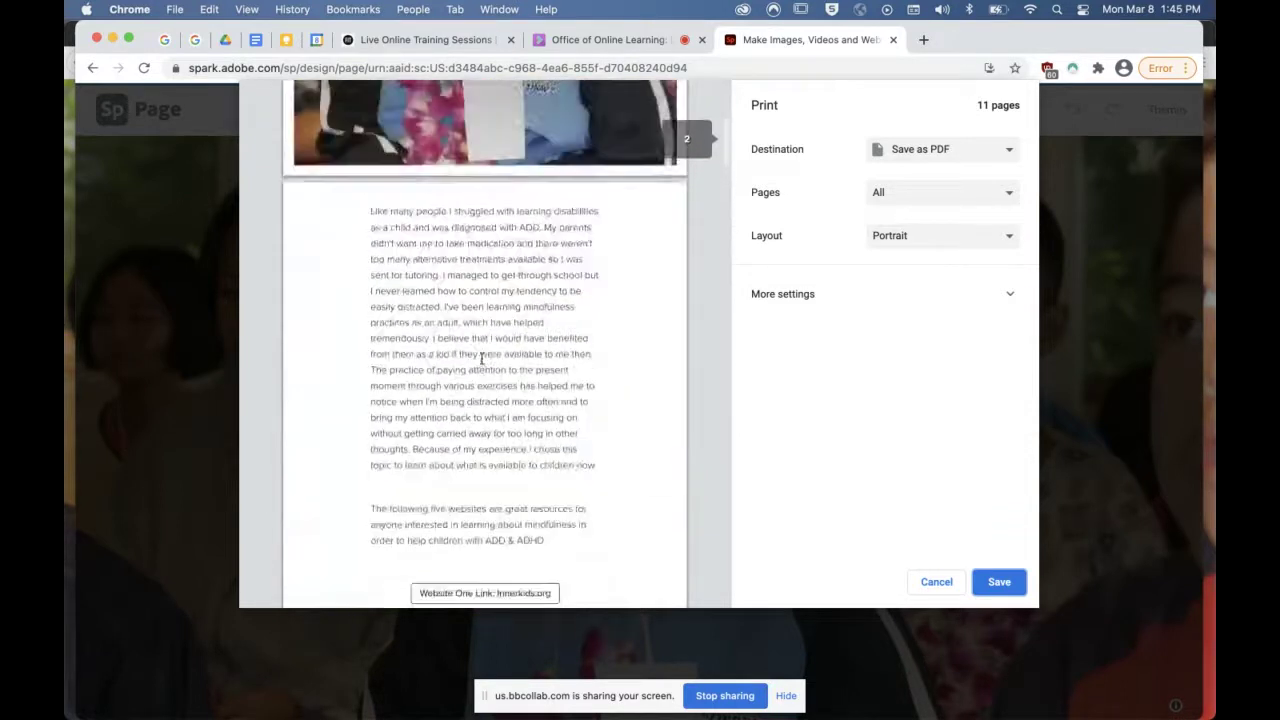
scroll(481, 358, down, 8)
scroll(481, 358, down, 3)
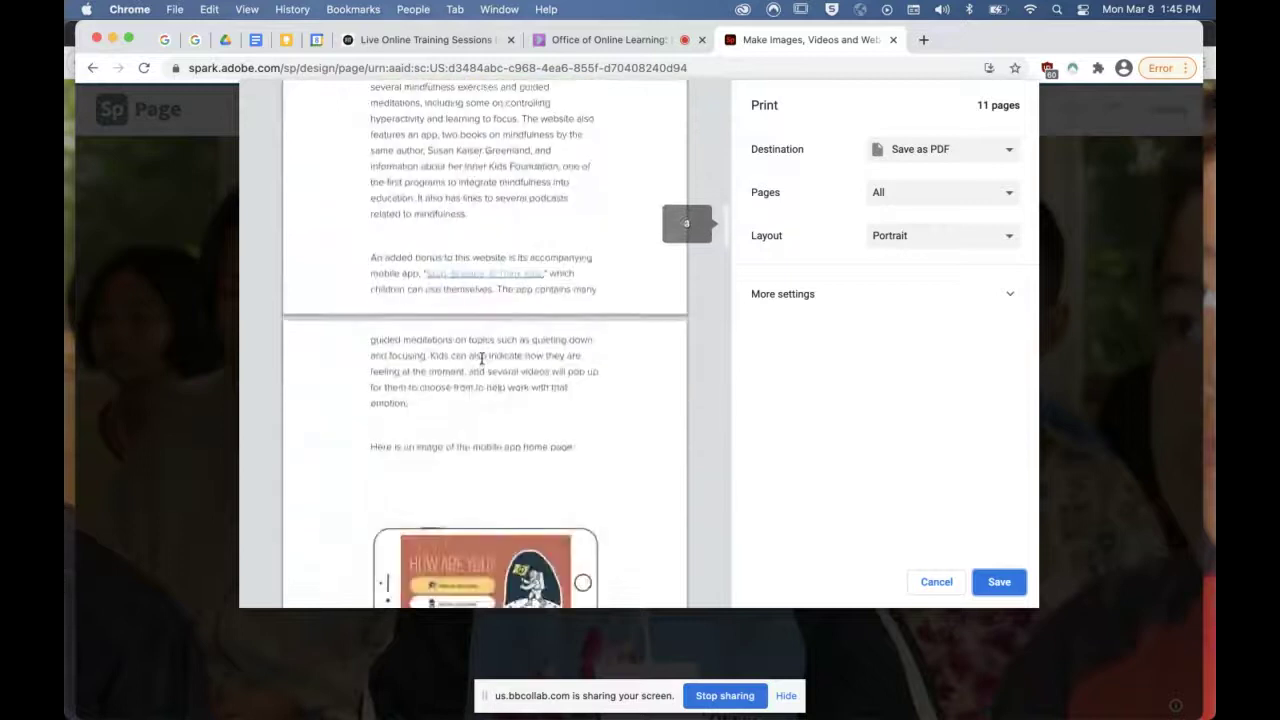
scroll(481, 358, up, 1)
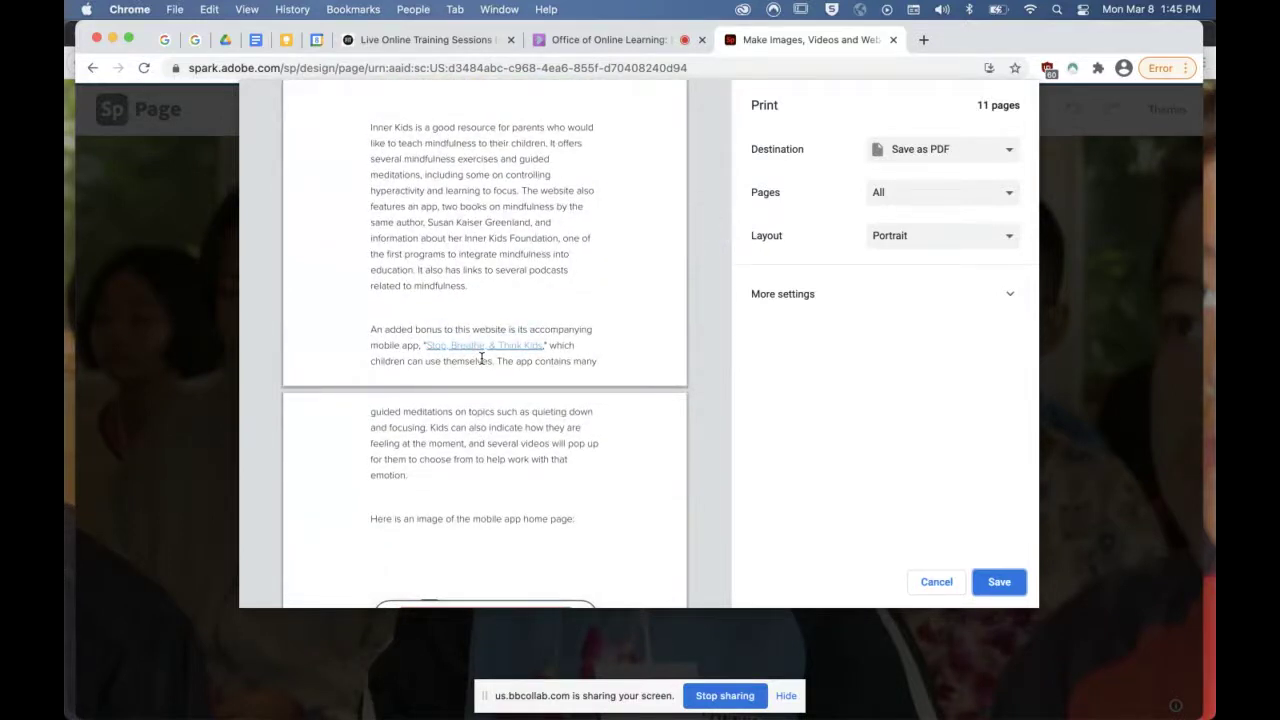
scroll(481, 358, down, 7)
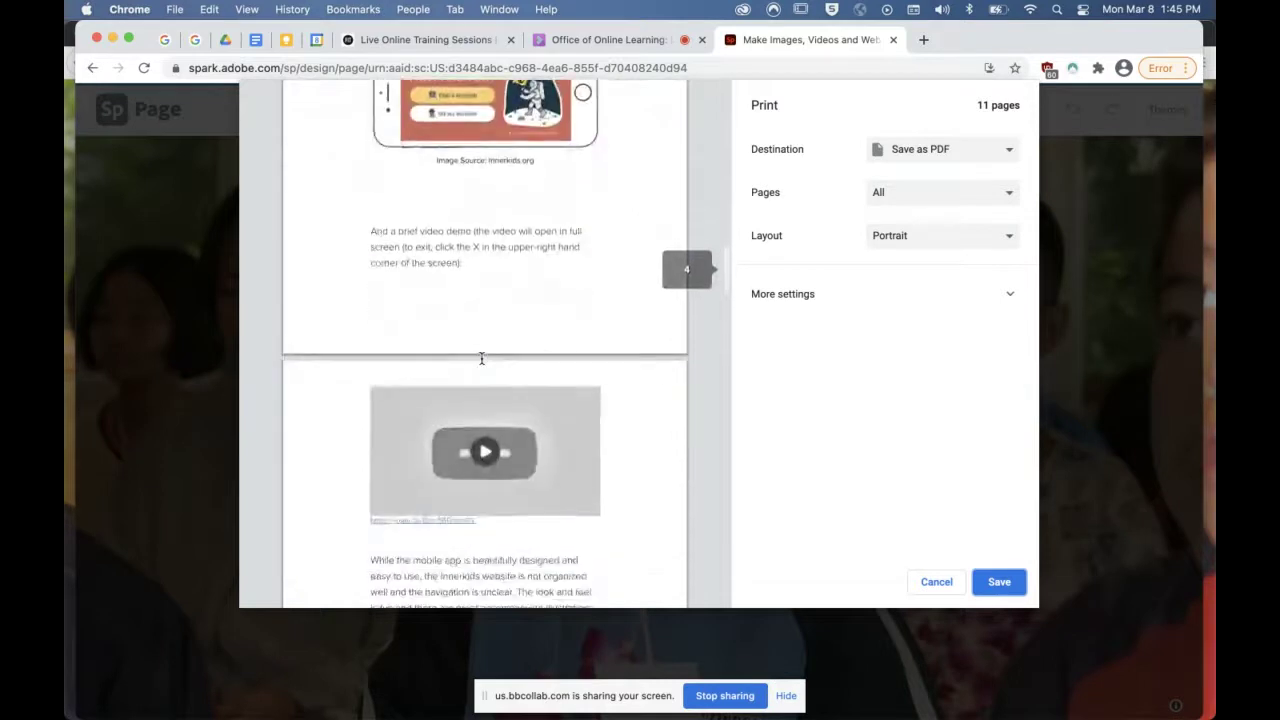
scroll(481, 358, down, 15)
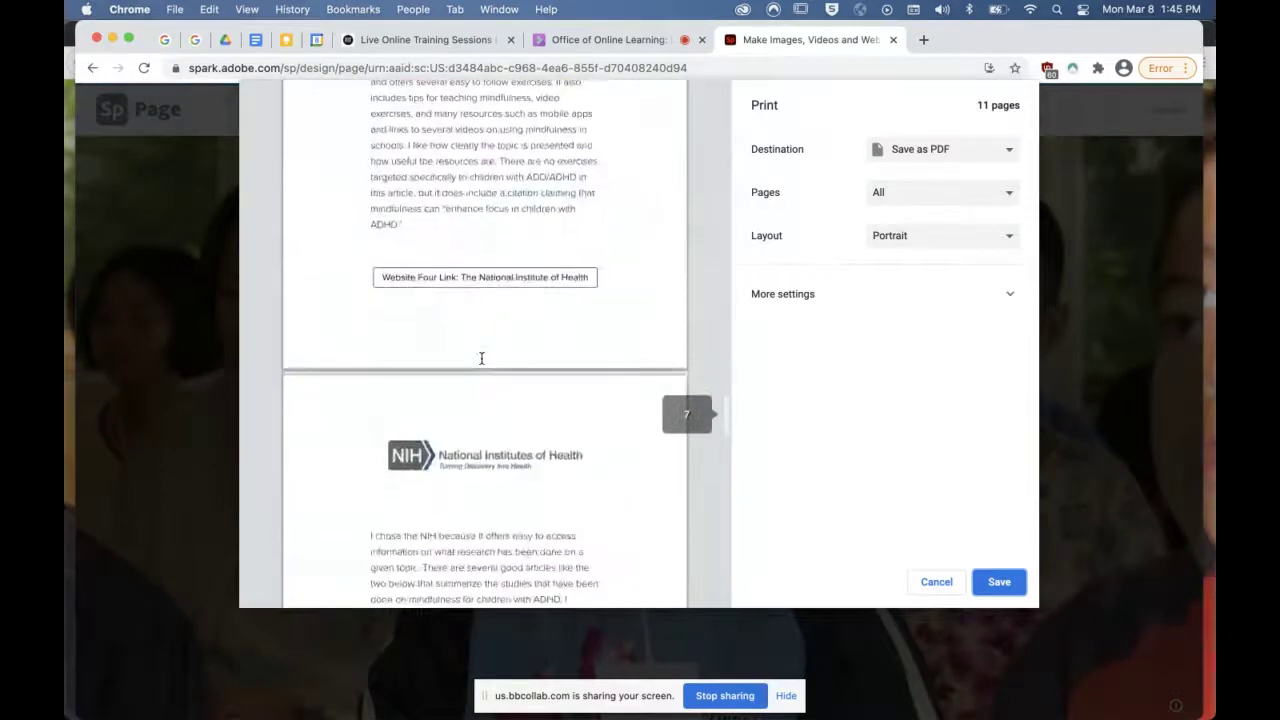
scroll(481, 358, down, 6)
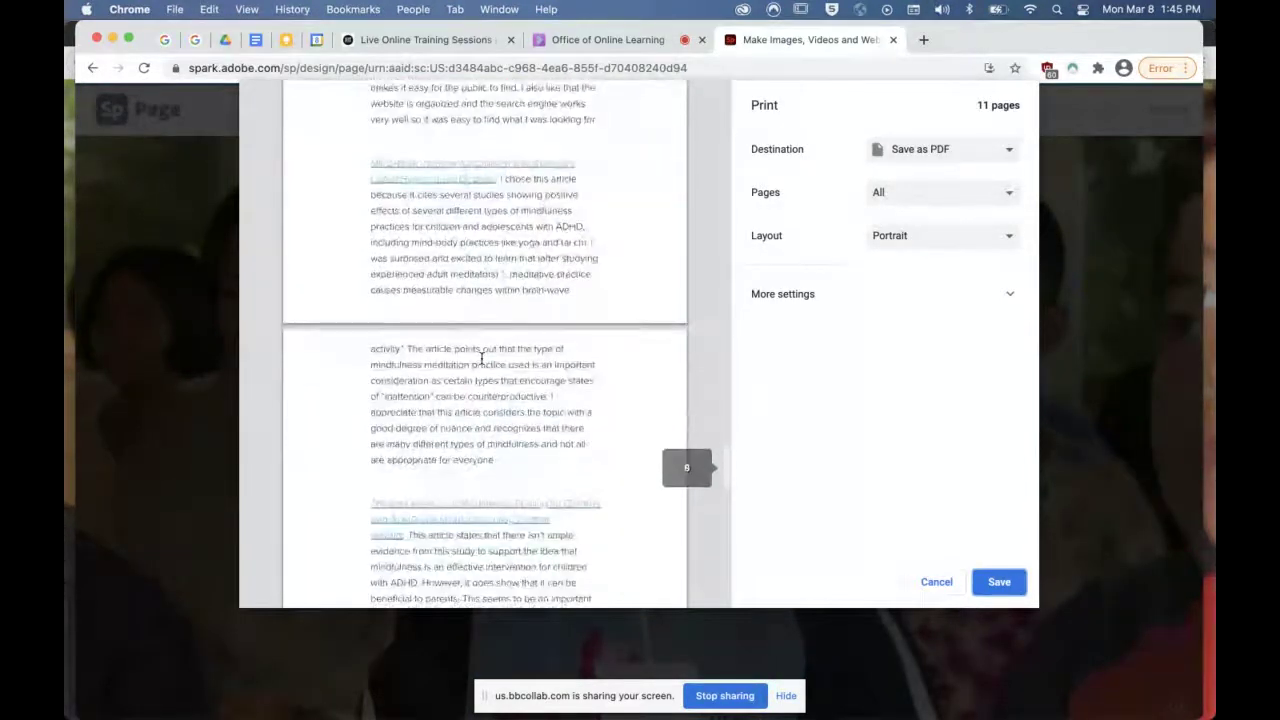
scroll(481, 358, down, 8)
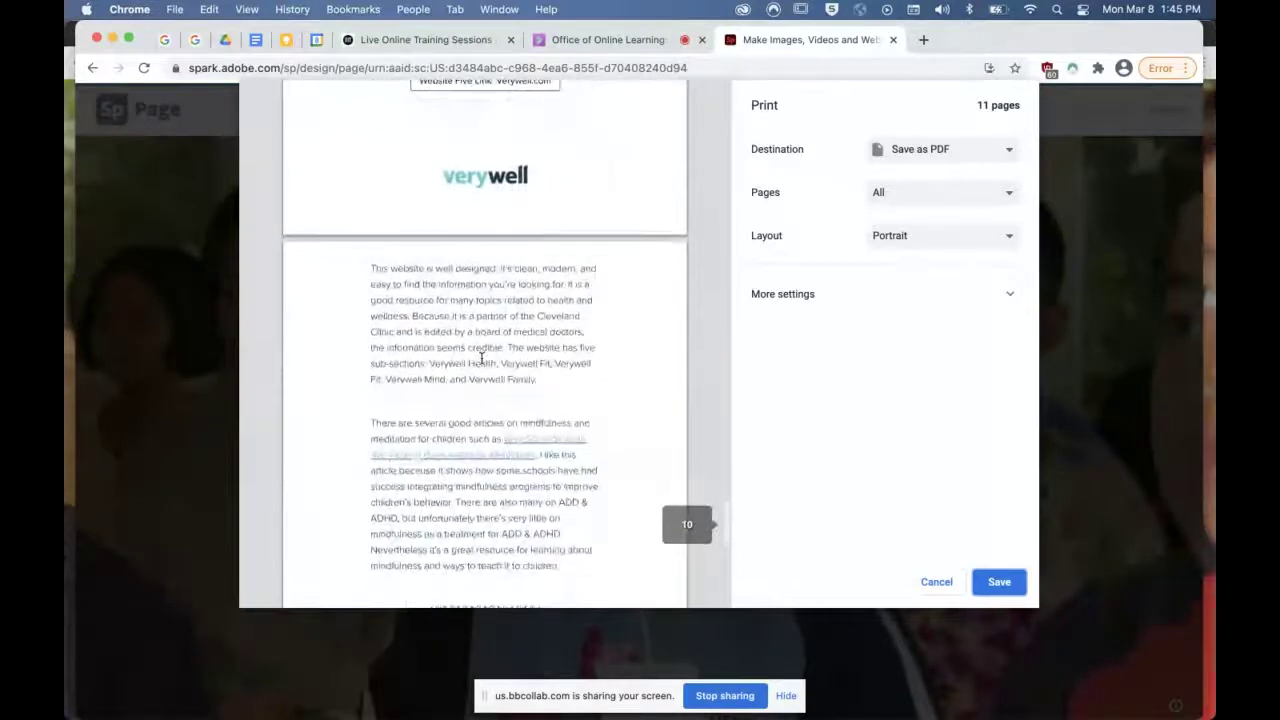
scroll(481, 358, down, 10)
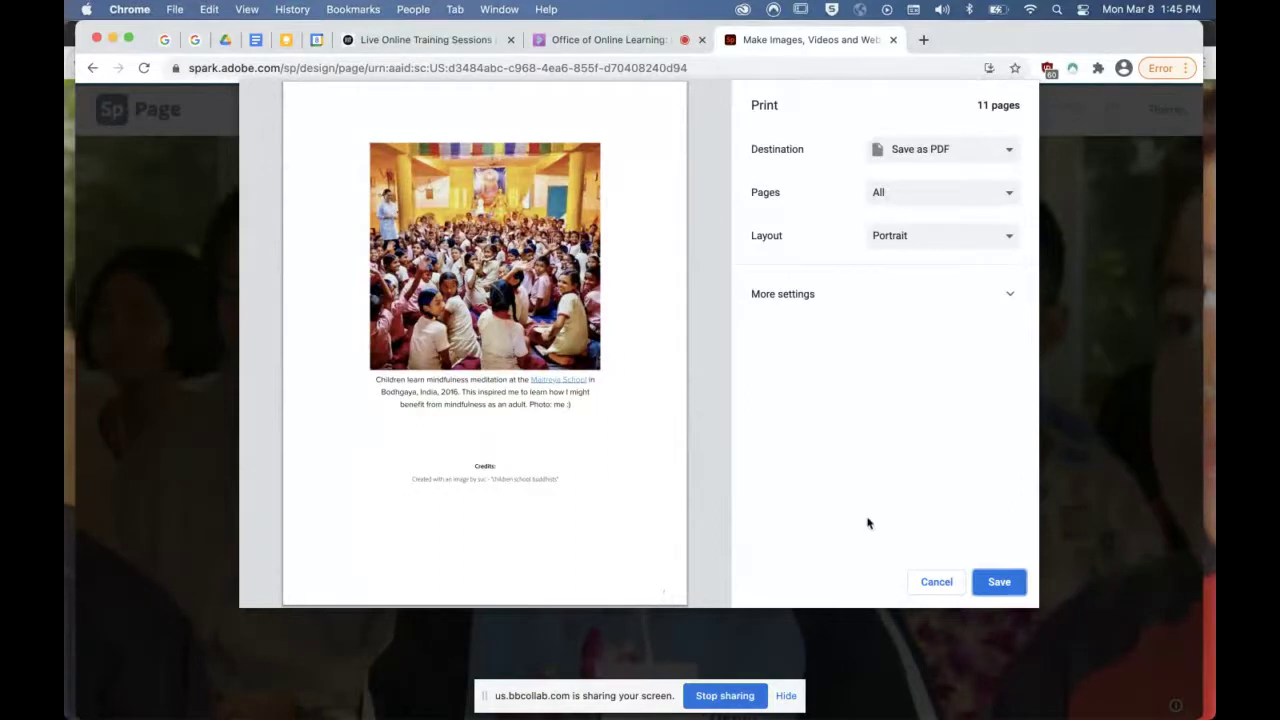
click(937, 580)
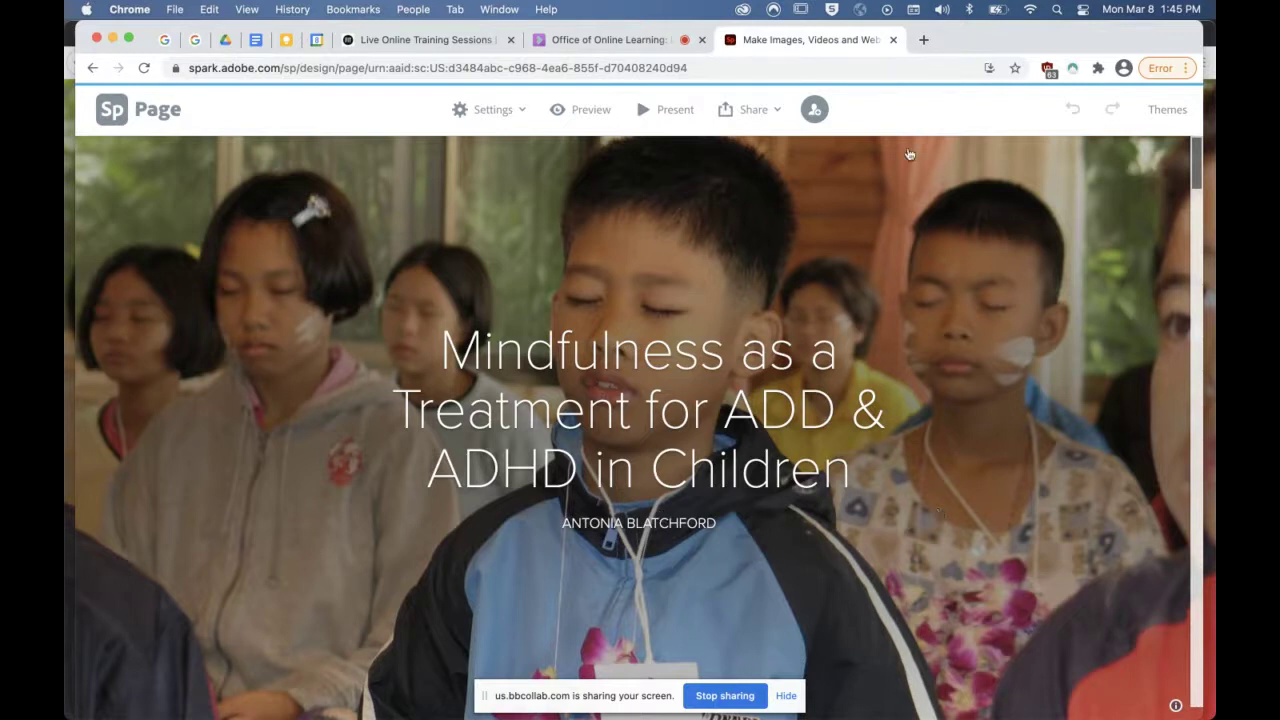
- Look over the mindfulness page's sharing options, and stop sharing the screen in the Blackboard Collaborate session
click(769, 110)
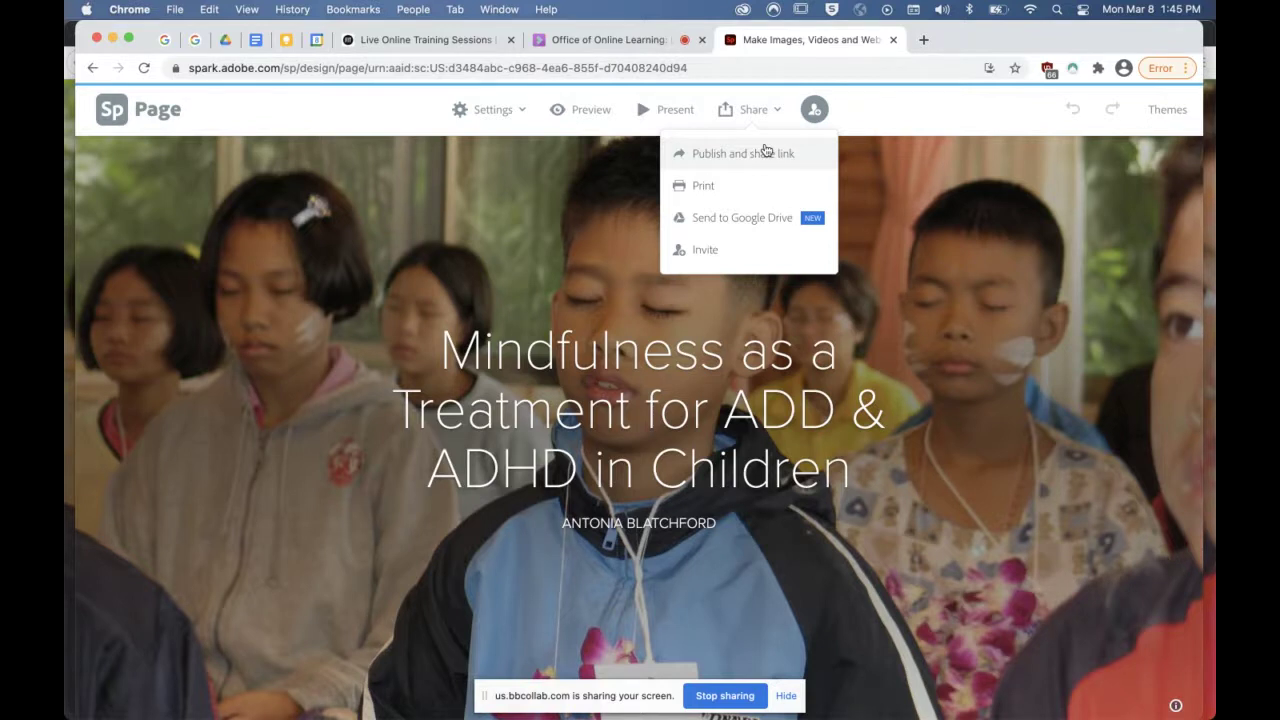
click(776, 111)
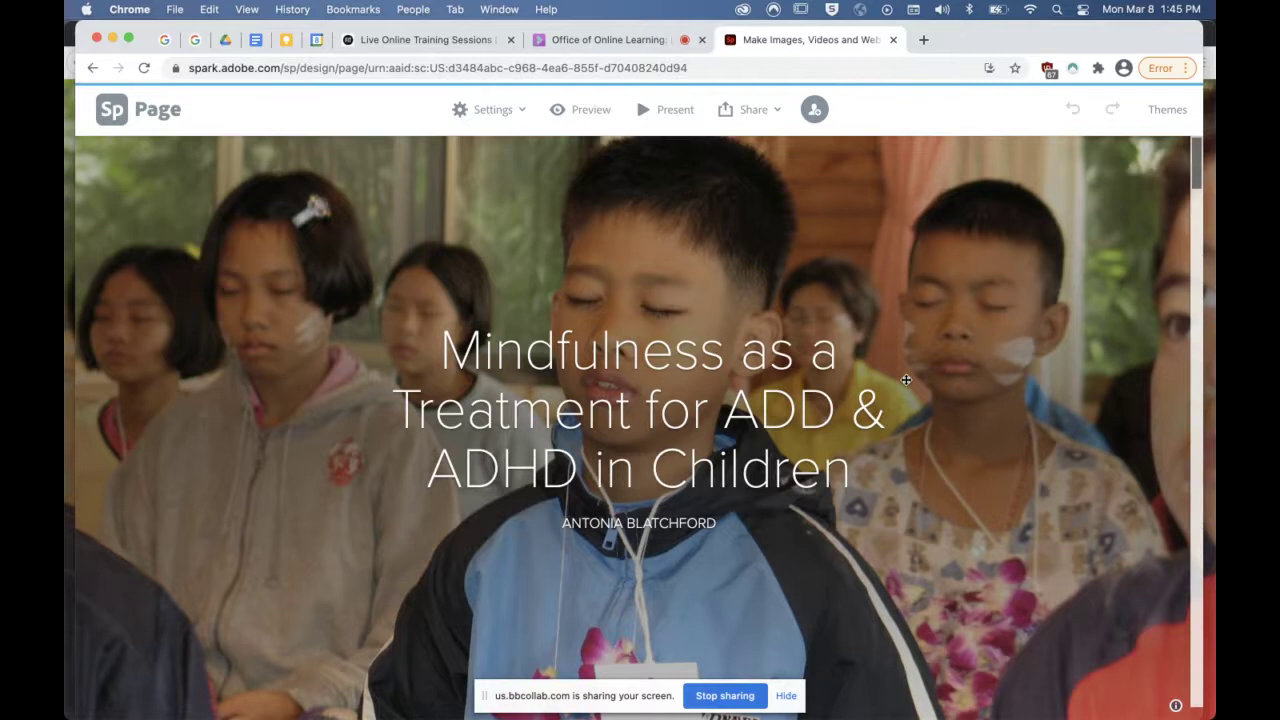
scroll(905, 380, down, 2)
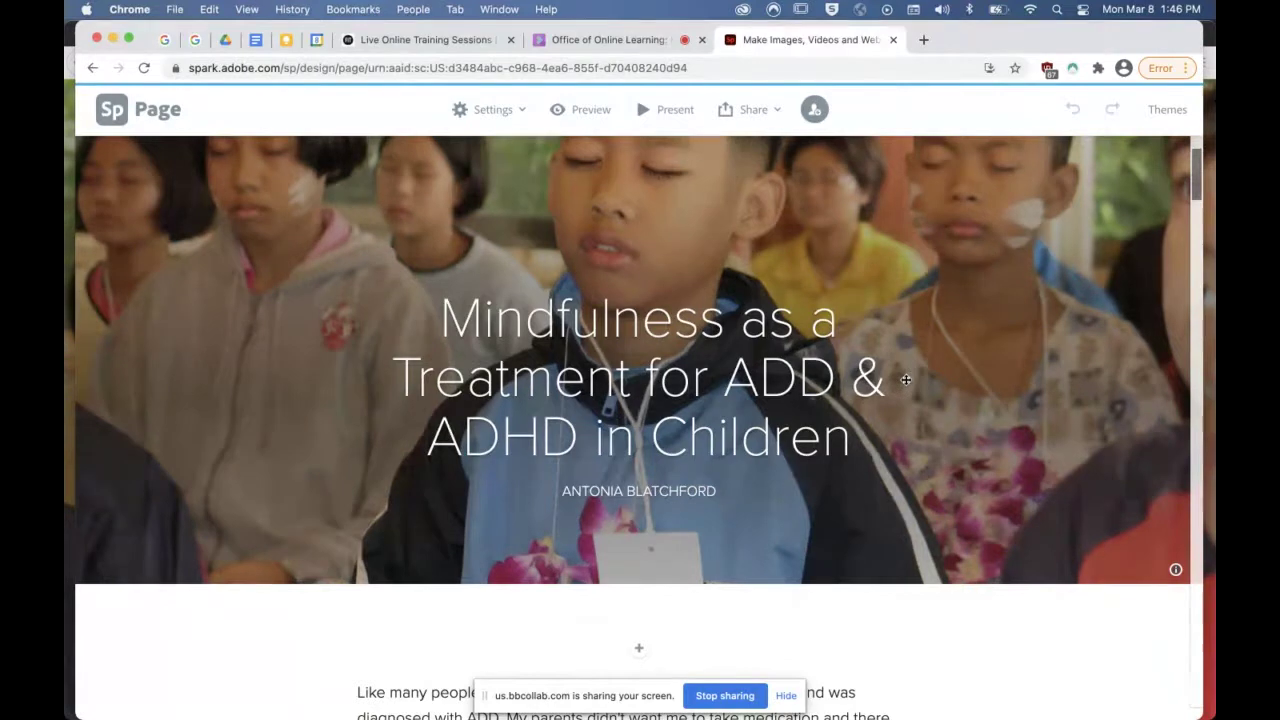
scroll(905, 378, up, 2)
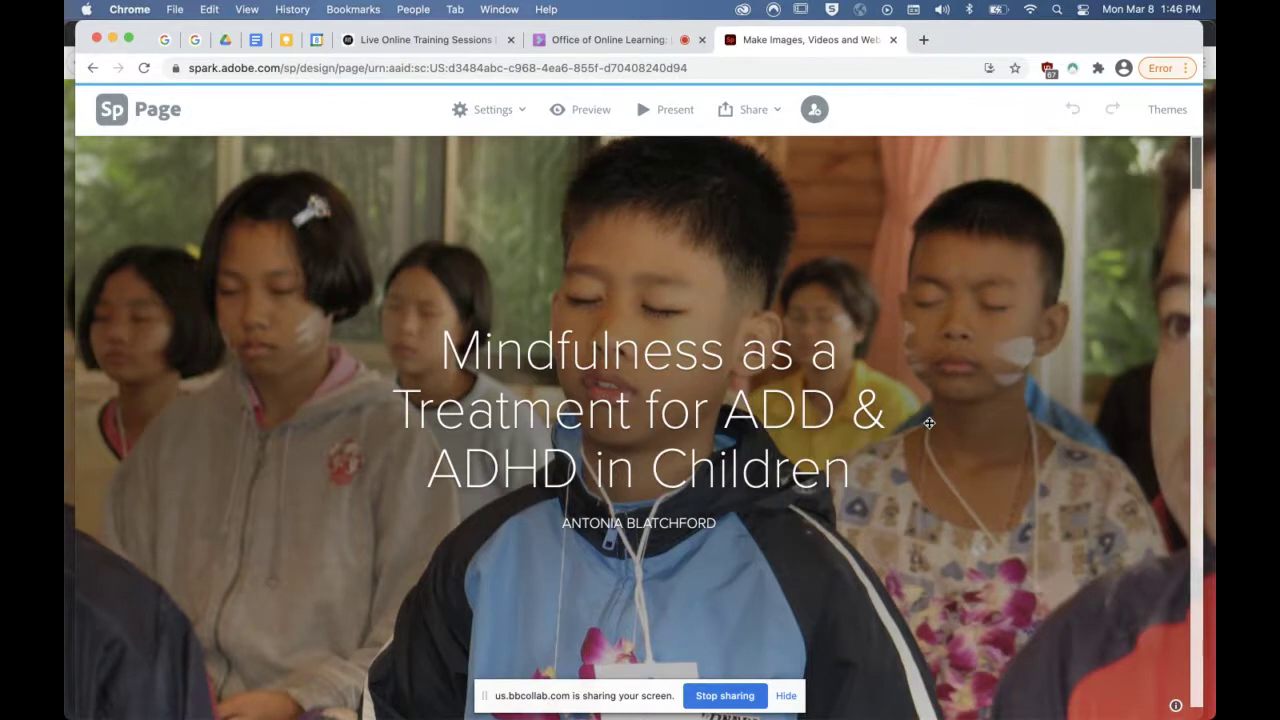
scroll(929, 423, down, 2)
scroll(929, 423, up, 2)
click(741, 698)
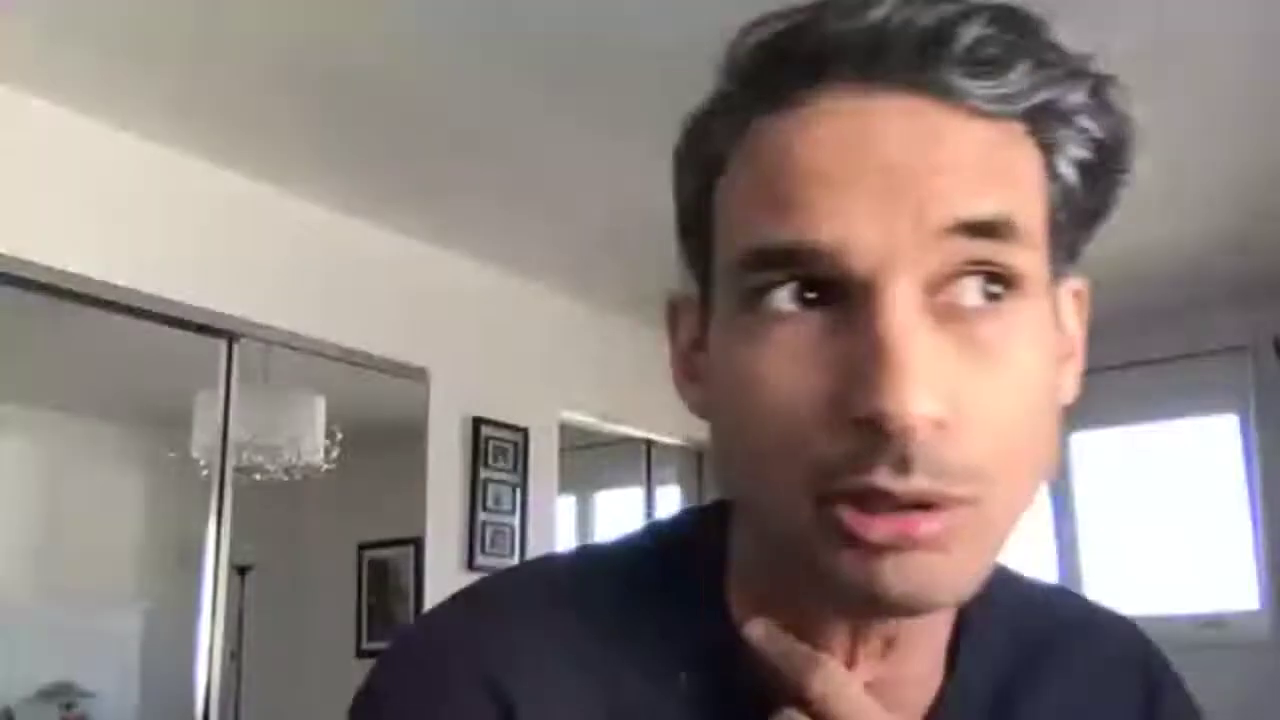
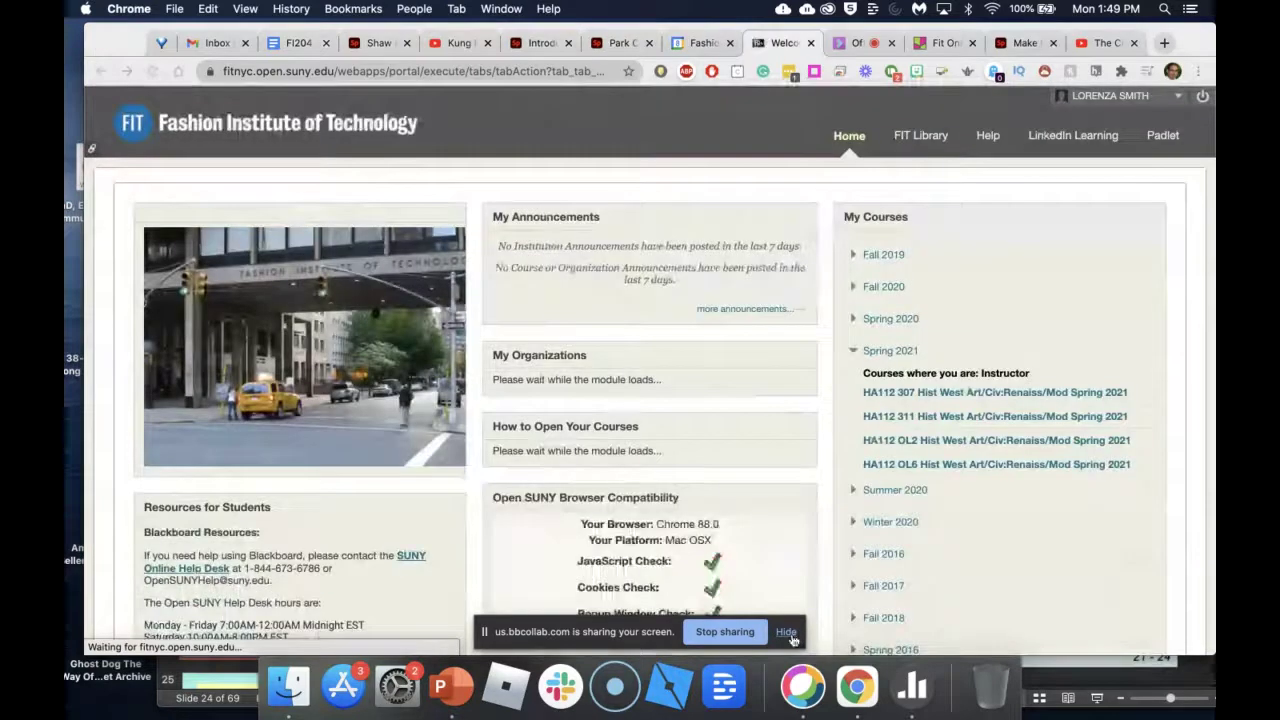
- Dismiss the screen-sharing notice and find the Unit 7 (part 2) - FINAL EXAM item in the HA112 OL6 Spring 2021 course content
click(787, 632)
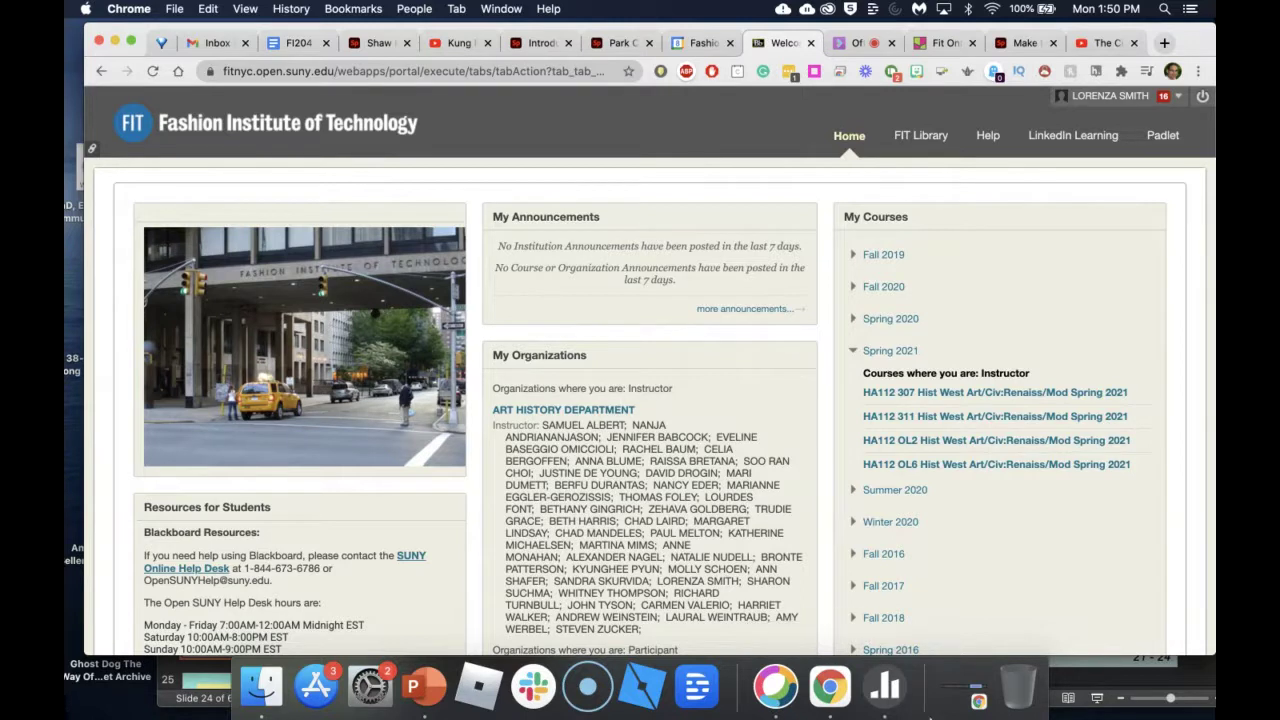
click(1033, 472)
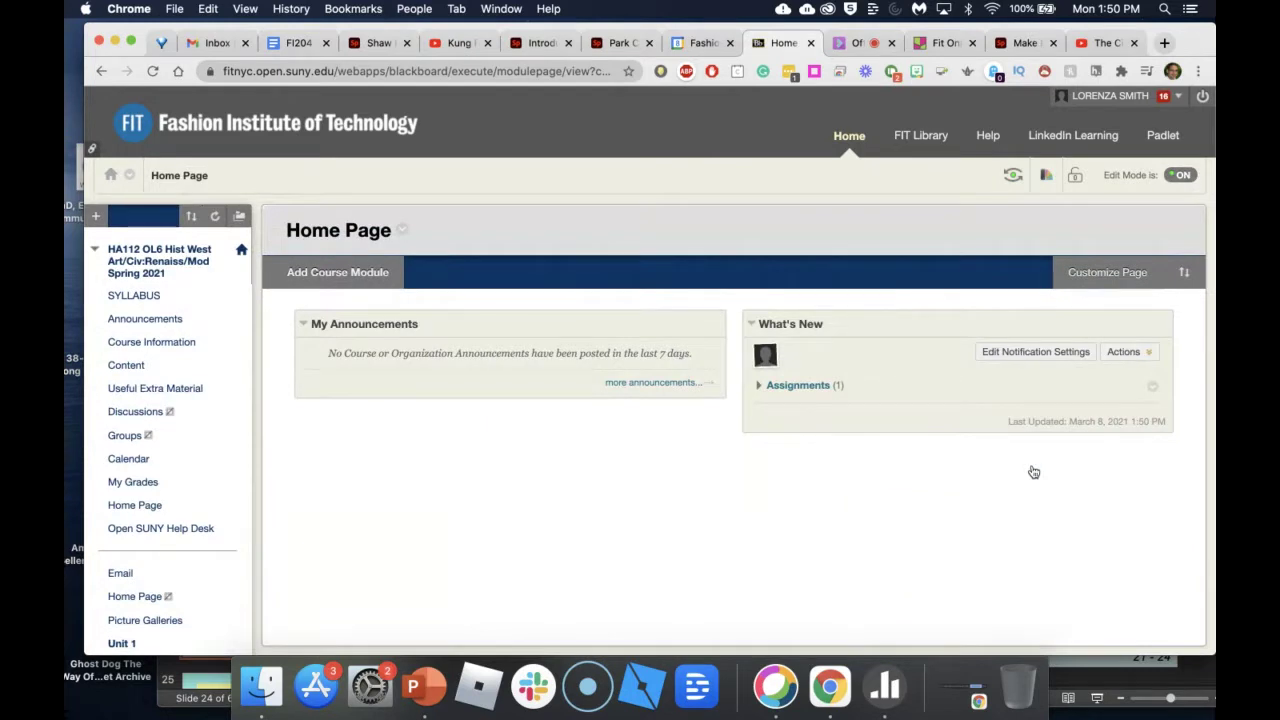
click(125, 365)
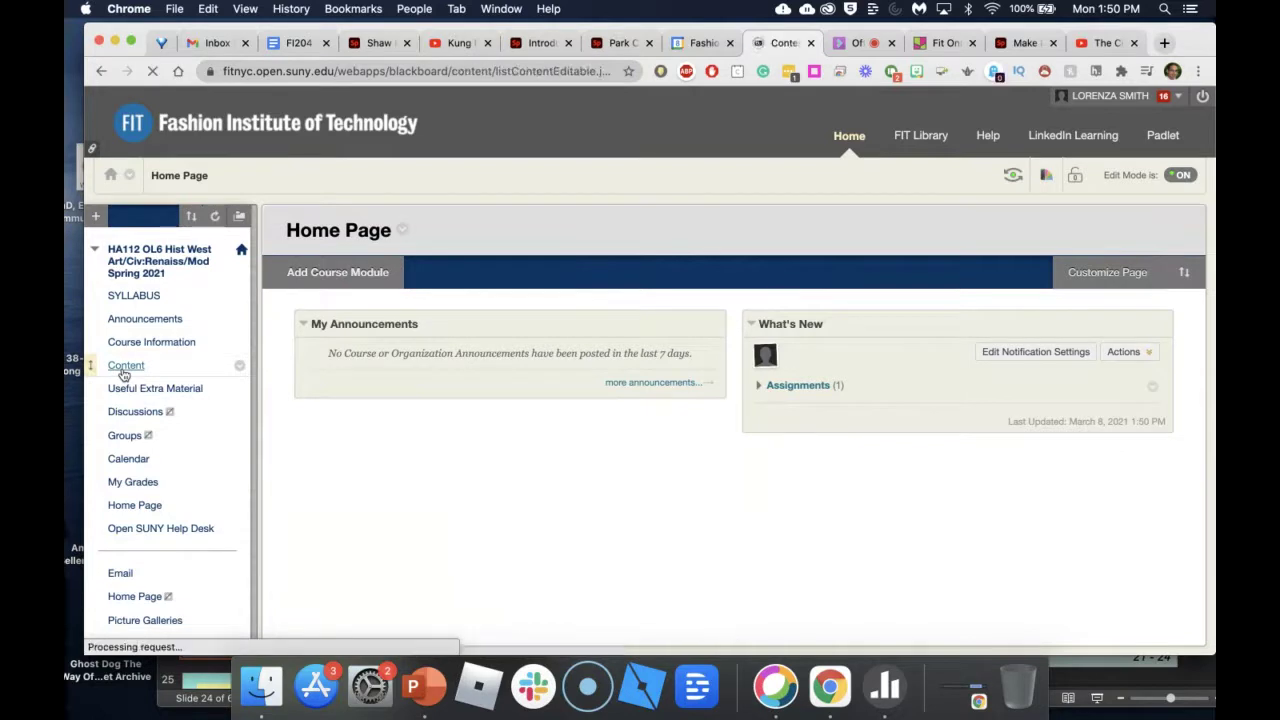
scroll(754, 470, down, 20)
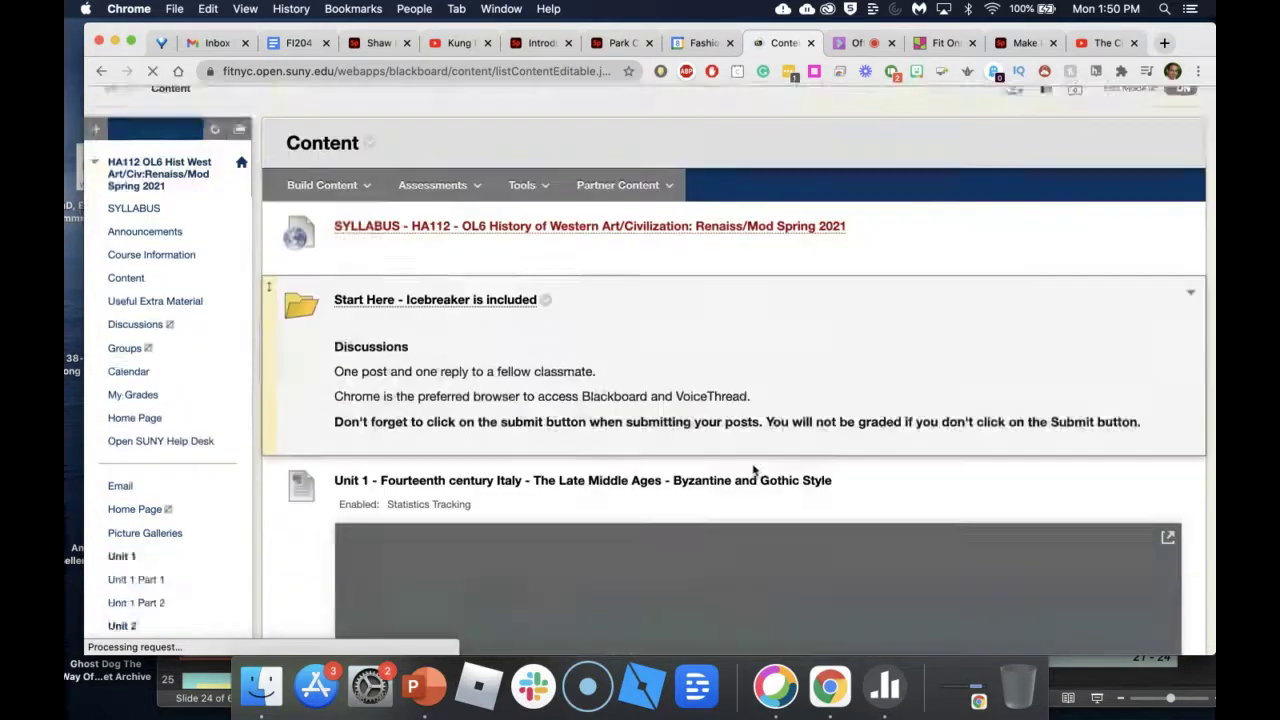
scroll(754, 466, down, 5)
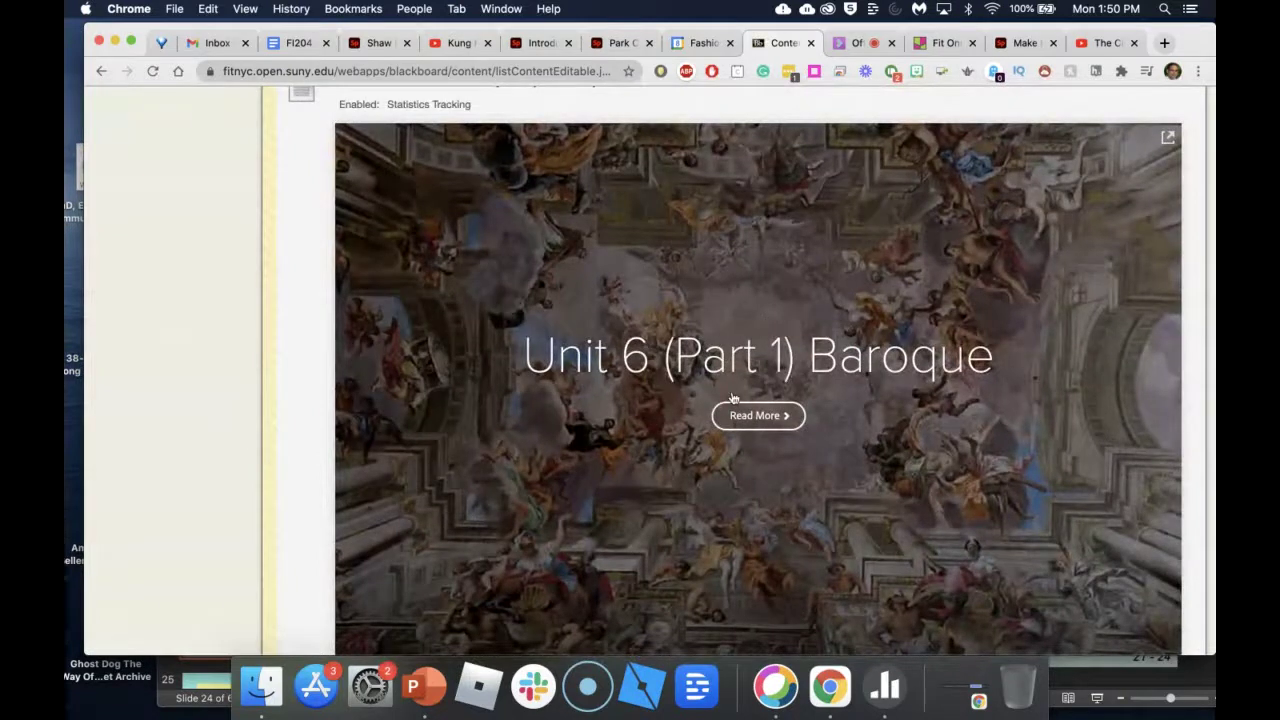
scroll(742, 400, down, 10)
scroll(742, 421, up, 5)
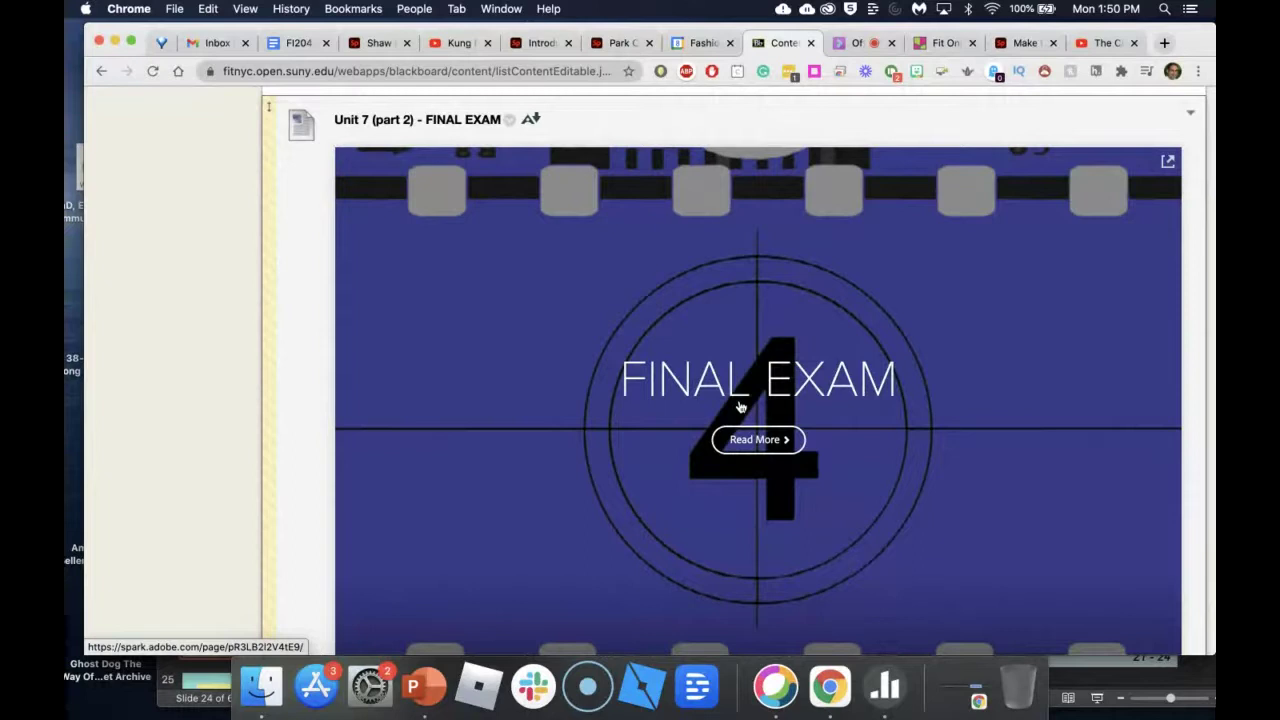
- Open the embedded FINAL EXAM Adobe Spark page and follow its link to the Blackboard FINAL EXAM folder
click(757, 440)
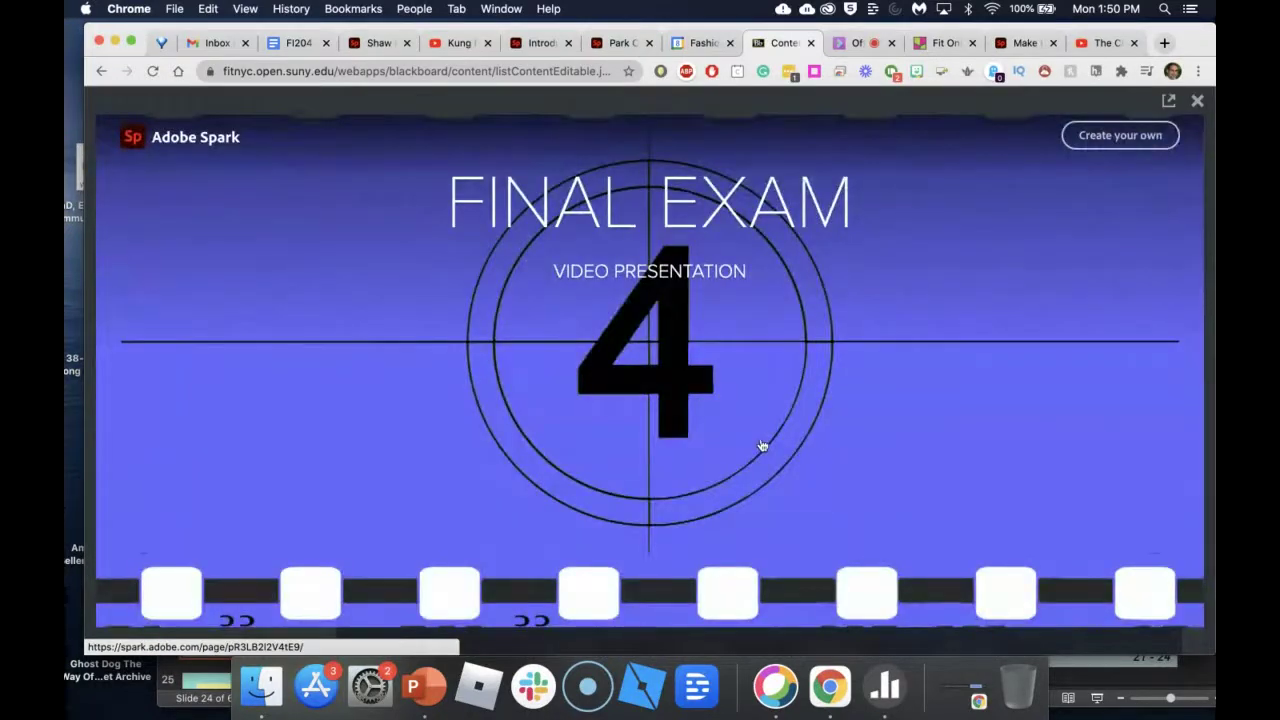
scroll(760, 446, down, 5)
click(643, 484)
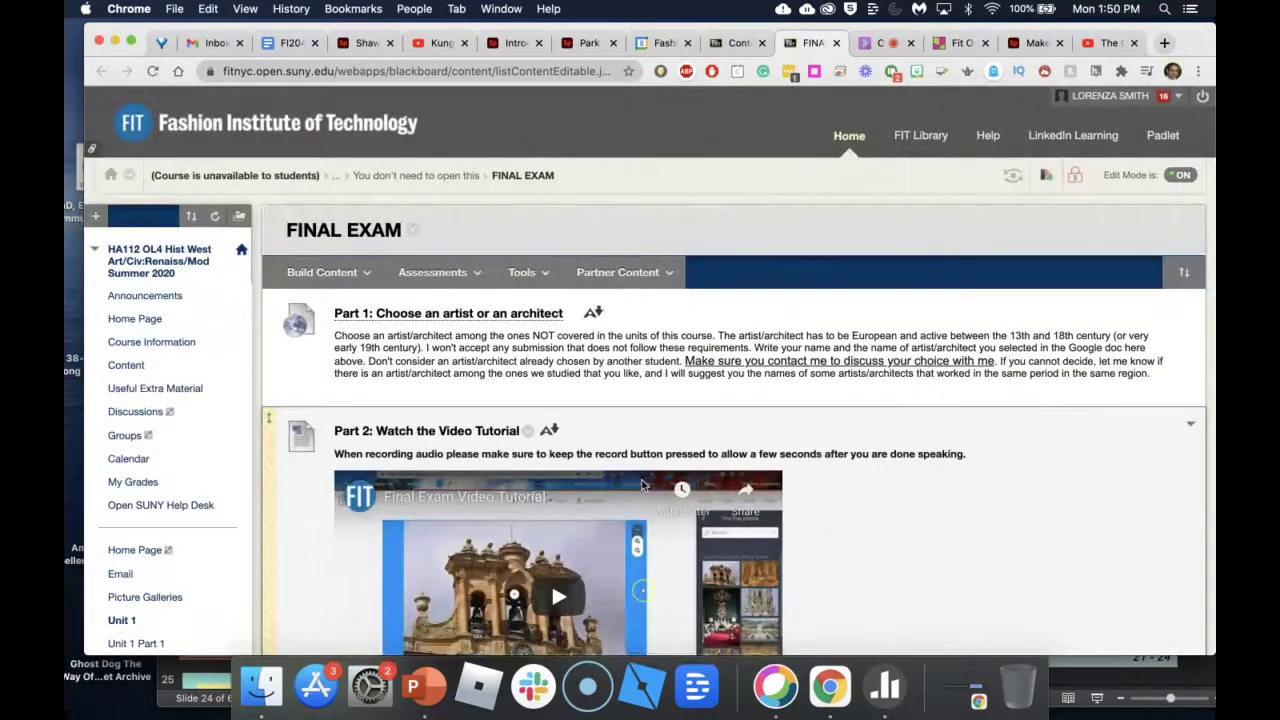
- Examine the final exam's Part 1 instructions for choosing an artist or architect and the Part 2 video tutorial
scroll(551, 383, down, 5)
scroll(540, 383, up, 5)
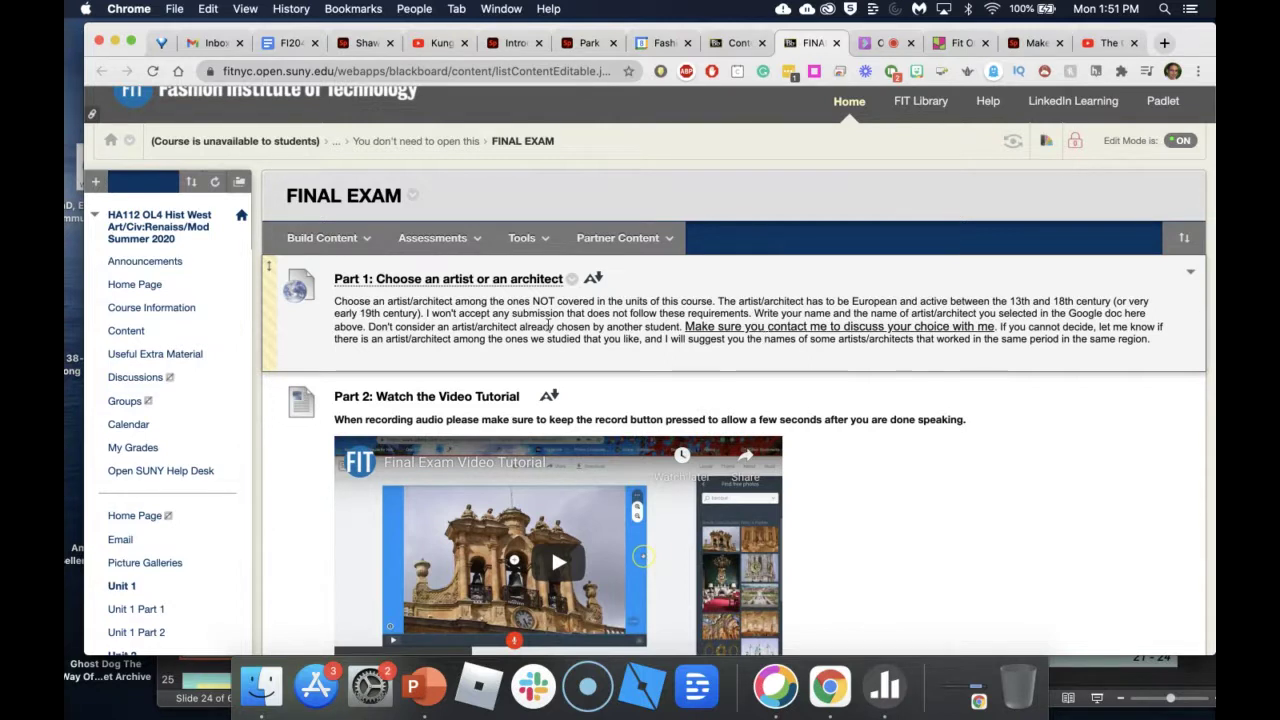
scroll(577, 336, down, 2)
click(320, 178)
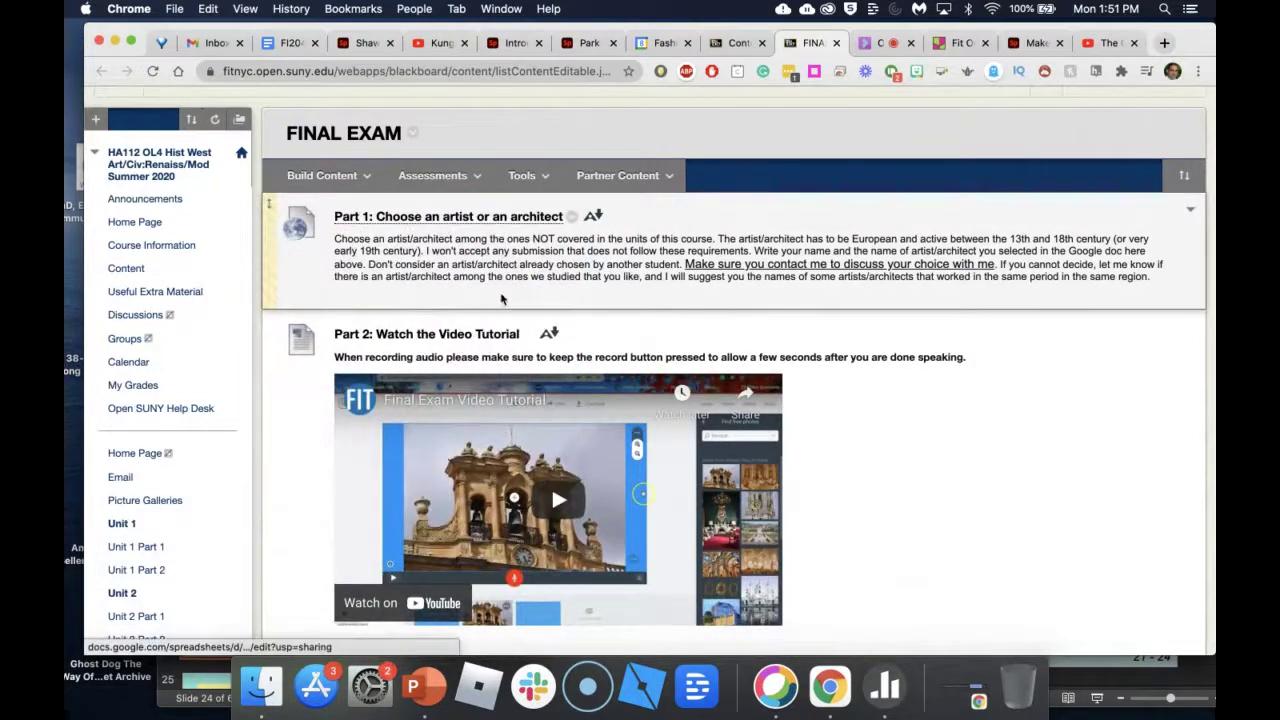
scroll(640, 400, down, 3)
scroll(592, 483, down, 1)
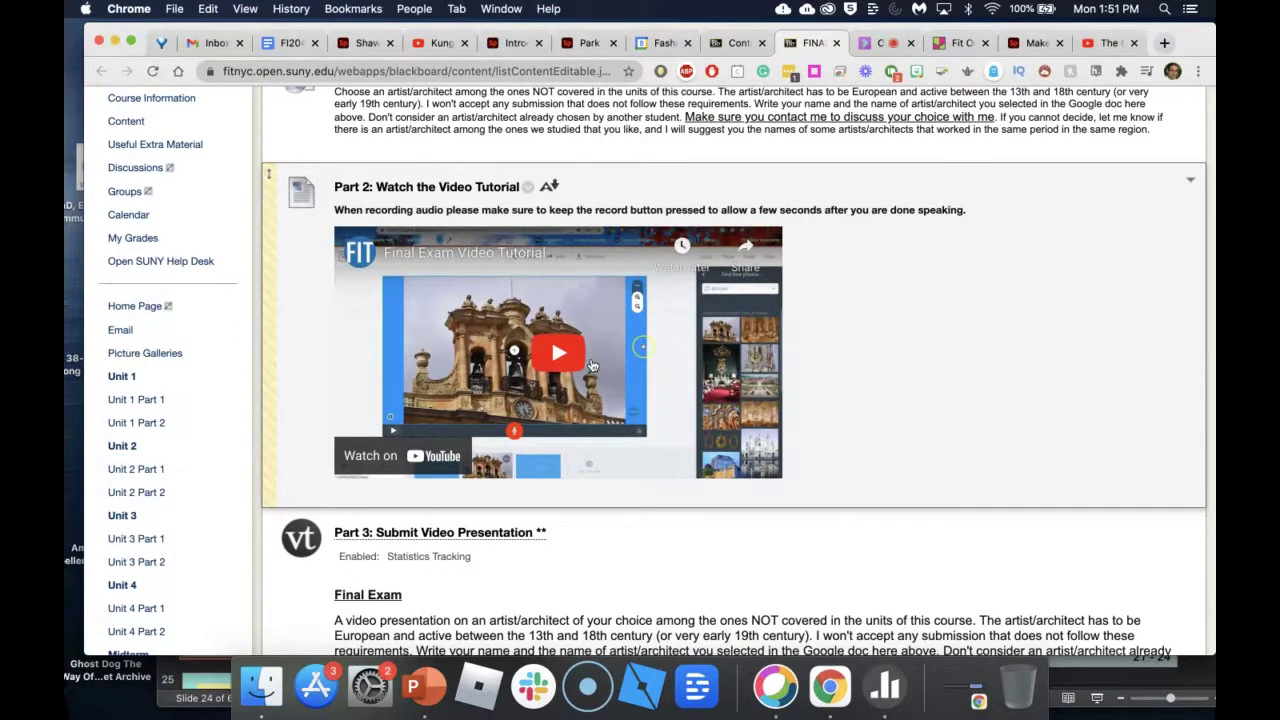
scroll(591, 366, down, 3)
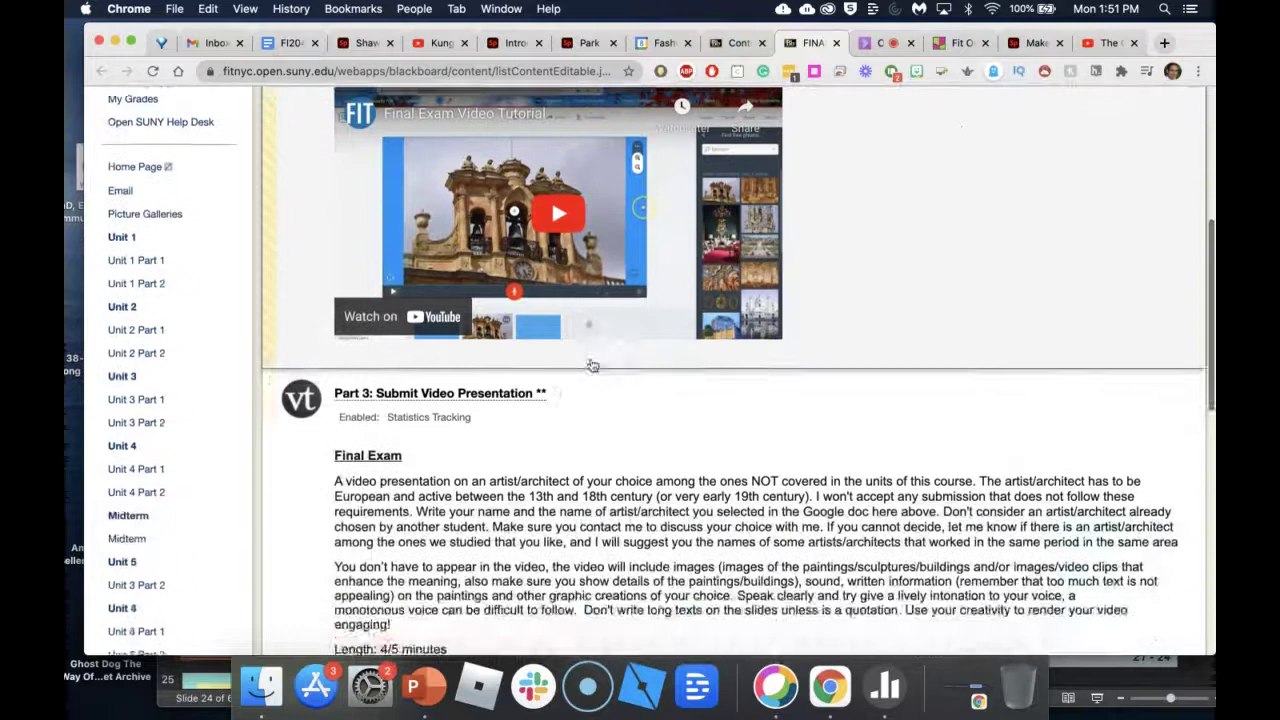
scroll(570, 300, up, 1)
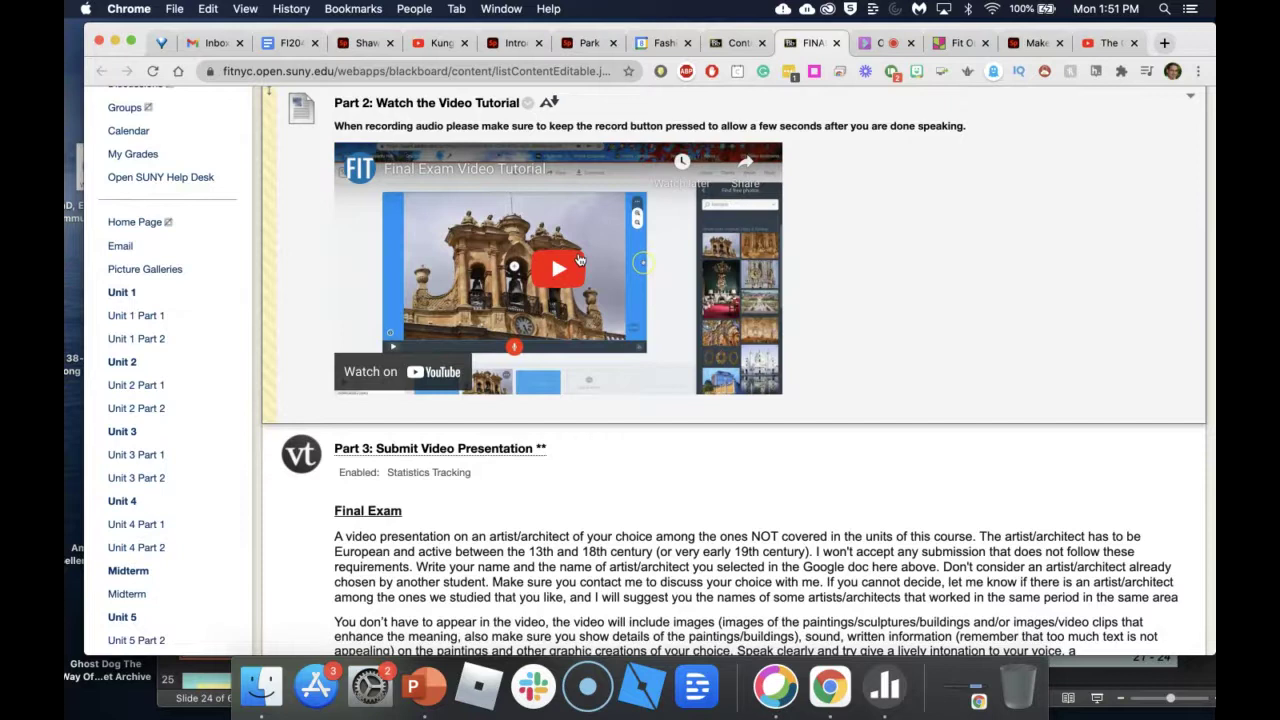
- Read the Part 3 video presentation requirements, covering length, images, narration suggestions, presentation structure, bibliography and submission
scroll(578, 260, down, 6)
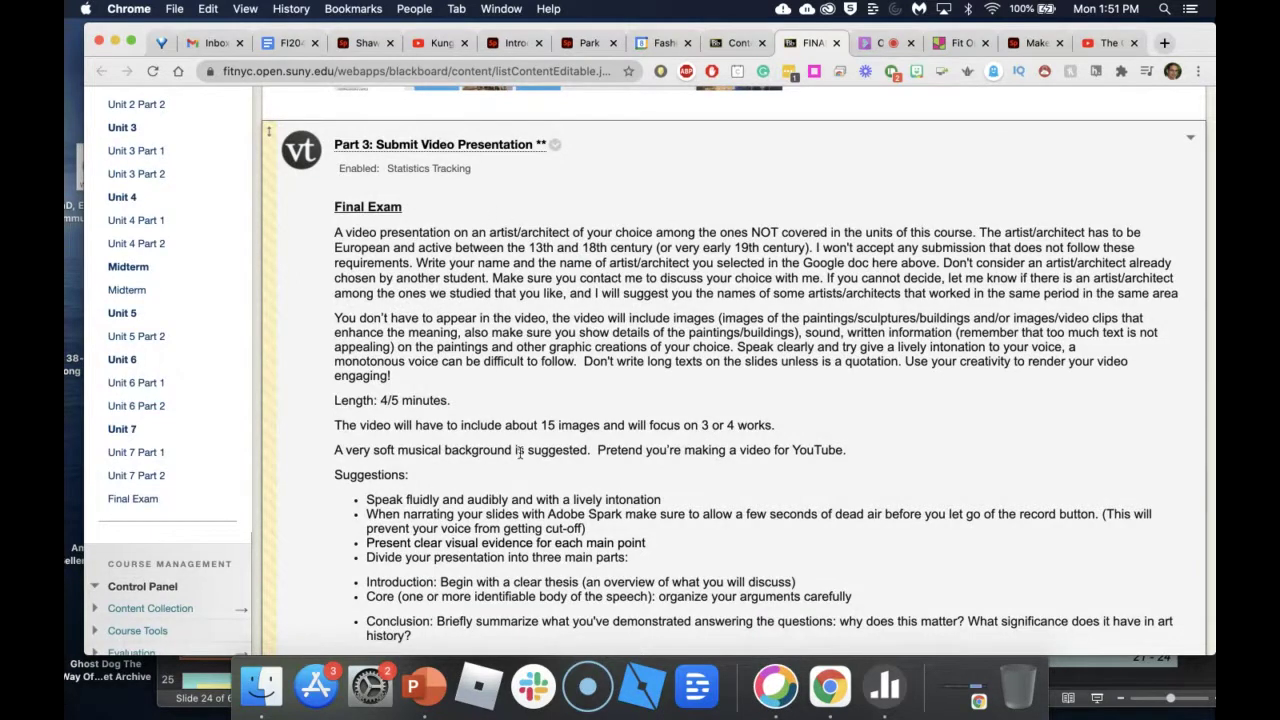
scroll(518, 452, down, 1)
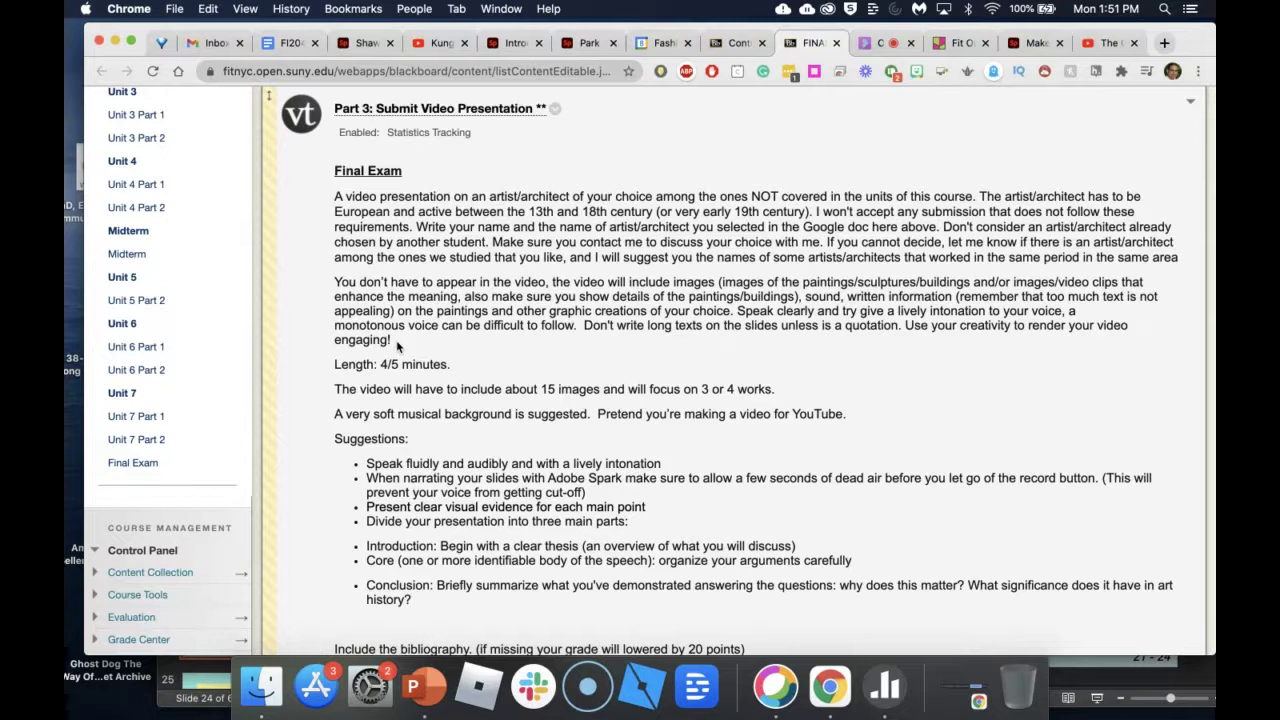
scroll(469, 454, down, 2)
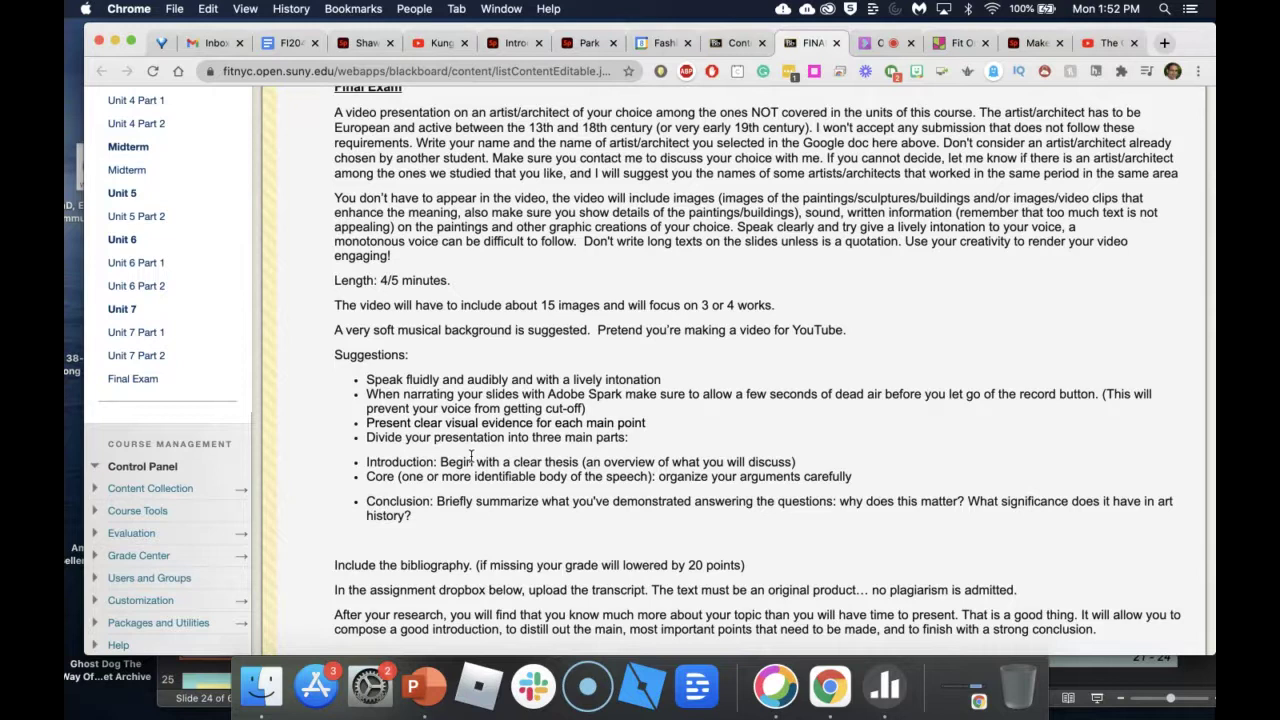
scroll(470, 455, down, 2)
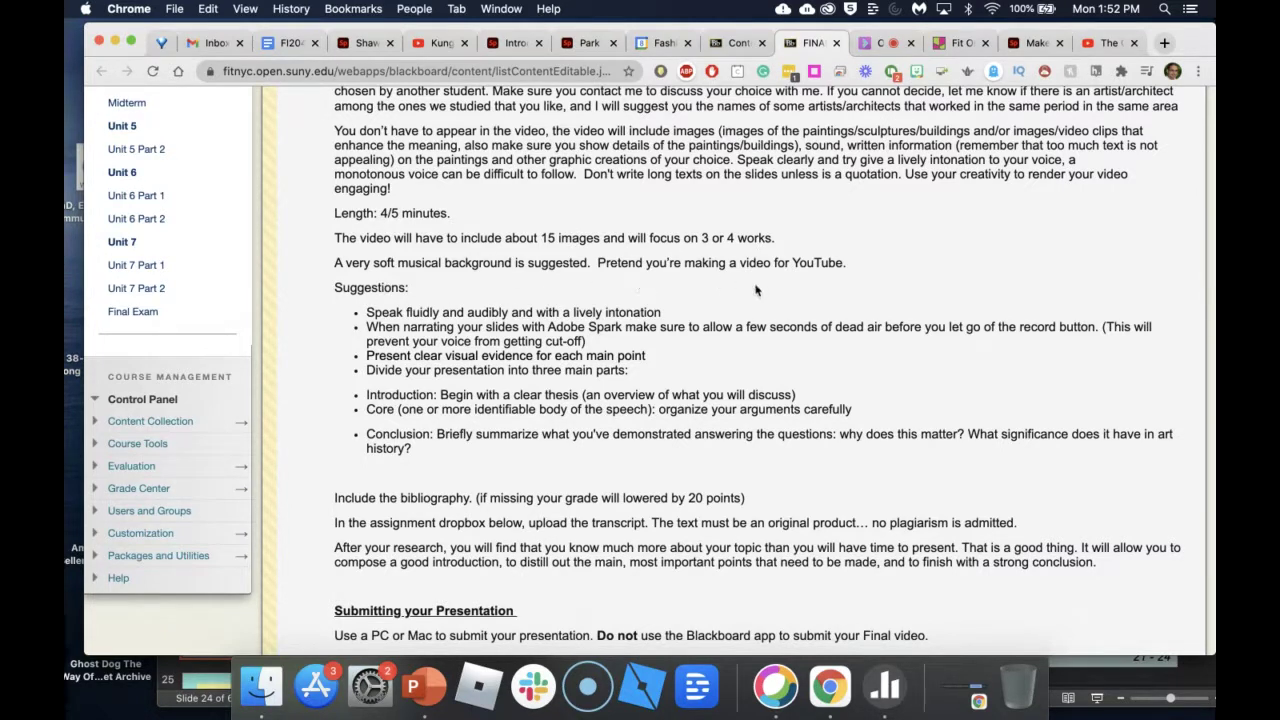
scroll(814, 286, down, 3)
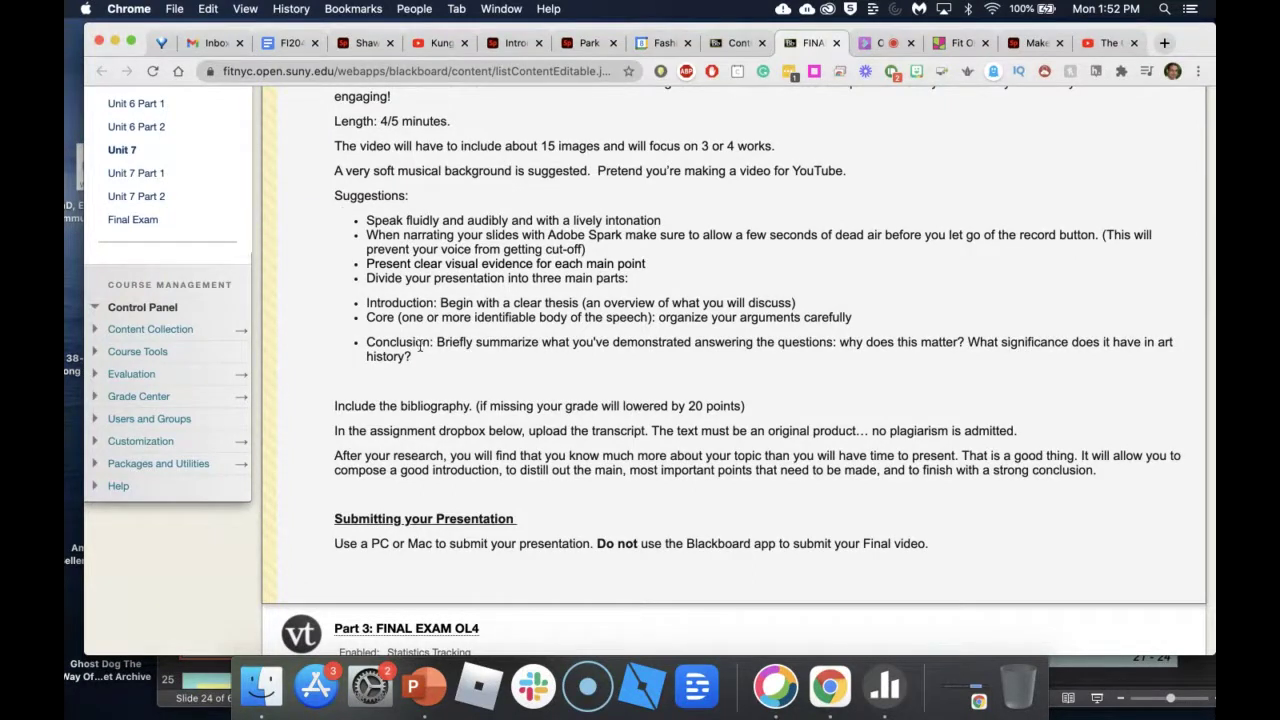
scroll(418, 345, down, 1)
scroll(418, 345, up, 3)
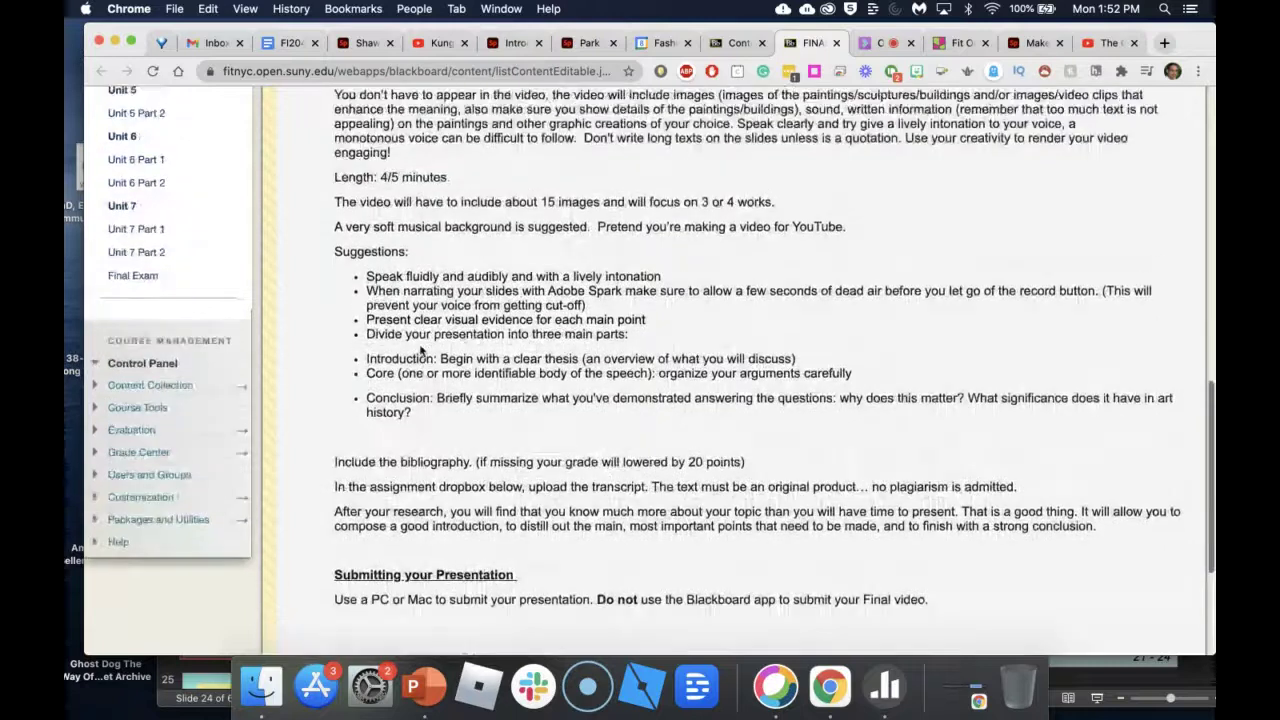
- Switch to the Fit Online Padlet dashboard, open the AC111 OL1 Master Template with Names board and look across its student columns
scroll(420, 349, up, 2)
scroll(420, 349, up, 2)
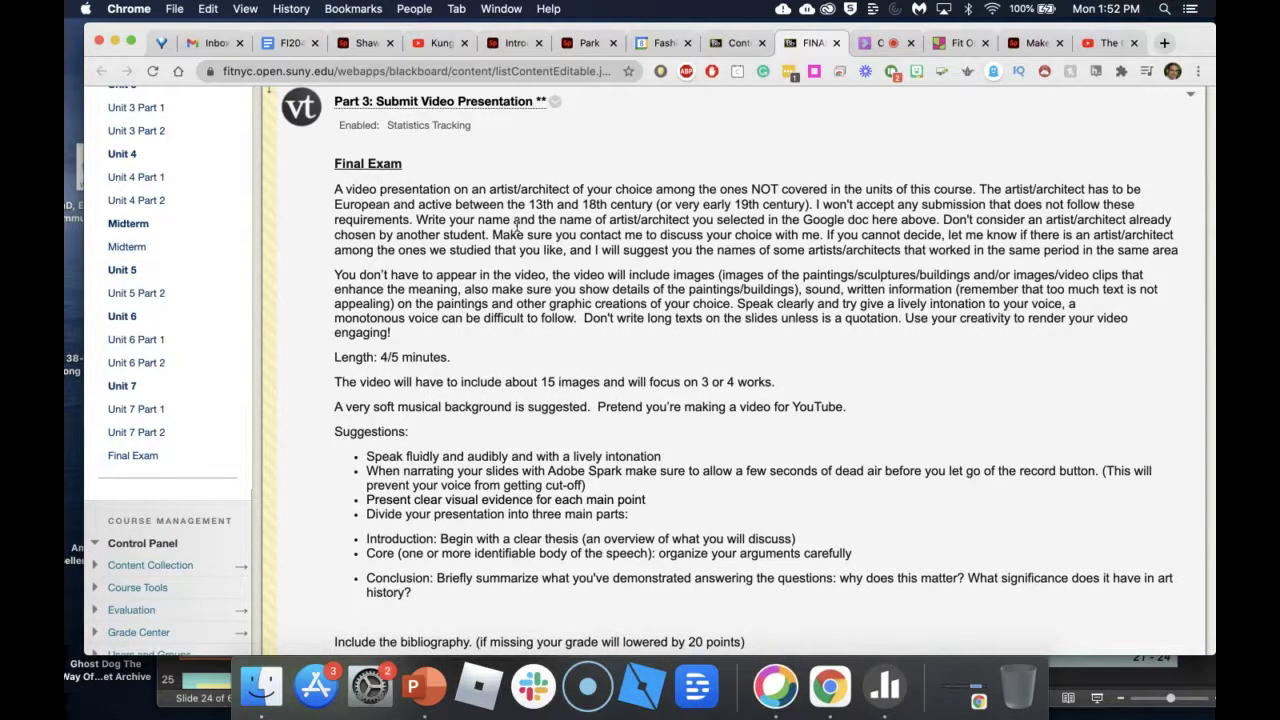
click(962, 43)
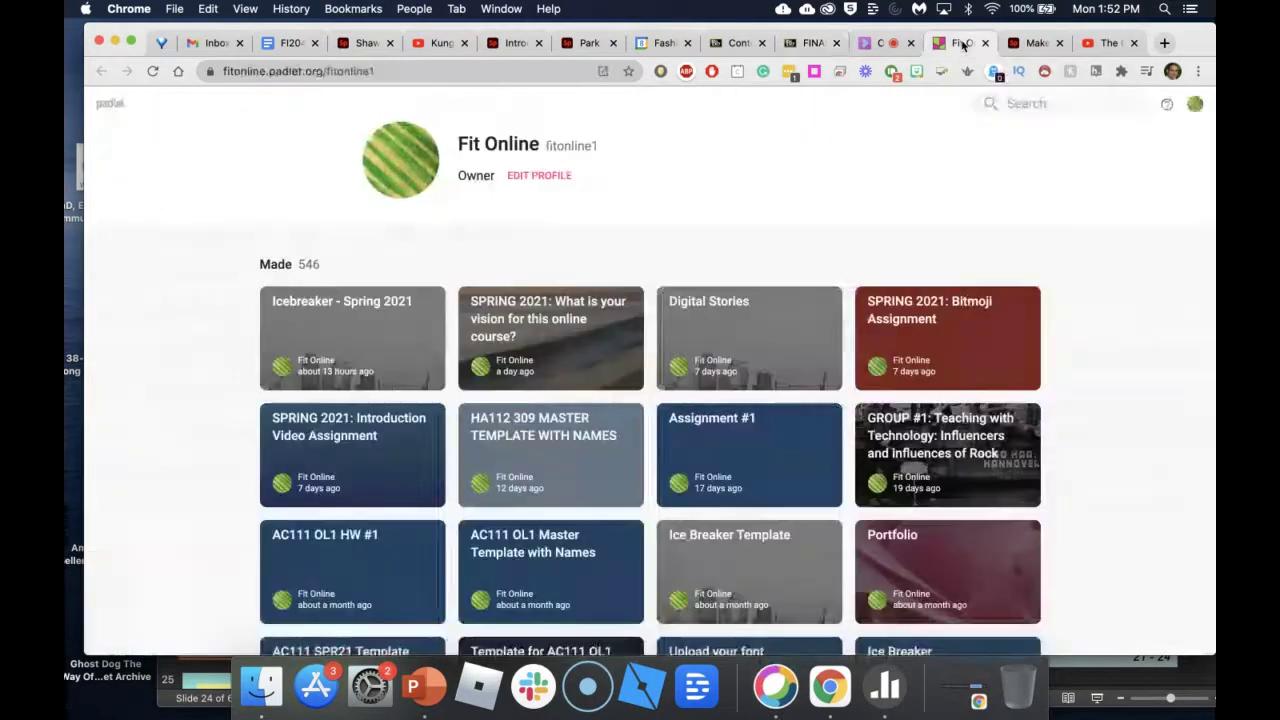
scroll(469, 408, down, 2)
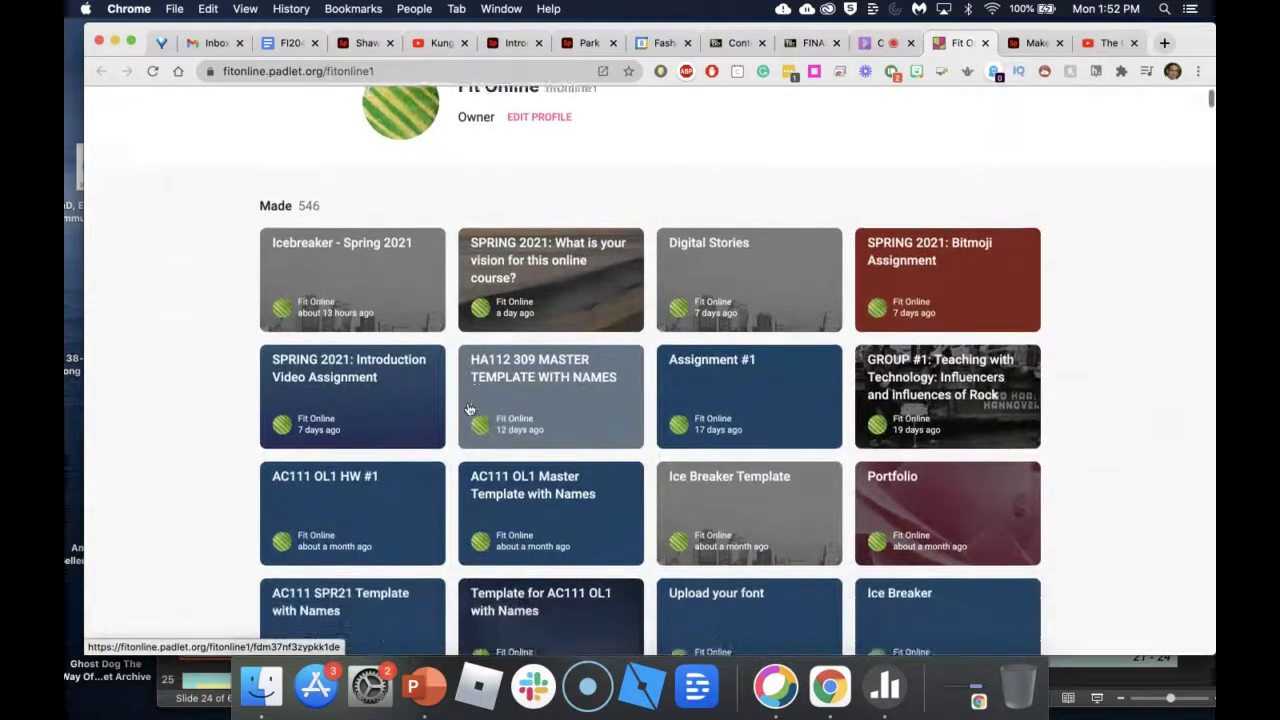
scroll(469, 408, down, 4)
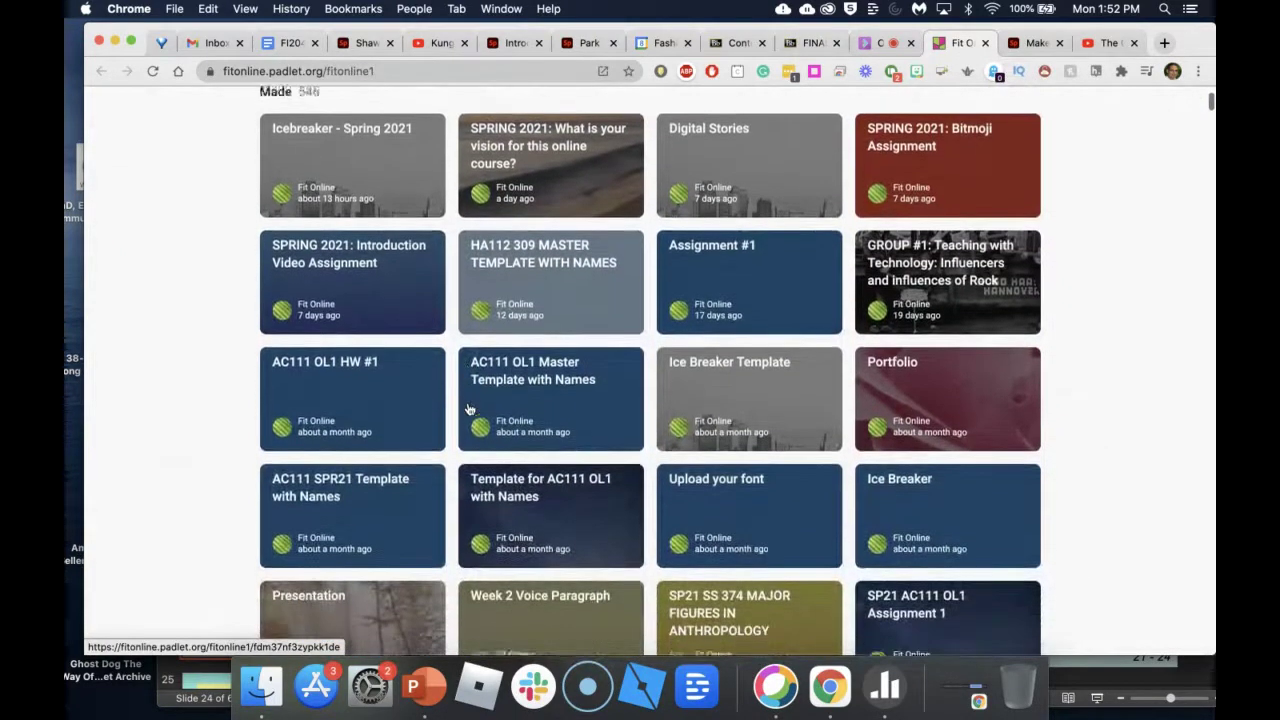
click(544, 389)
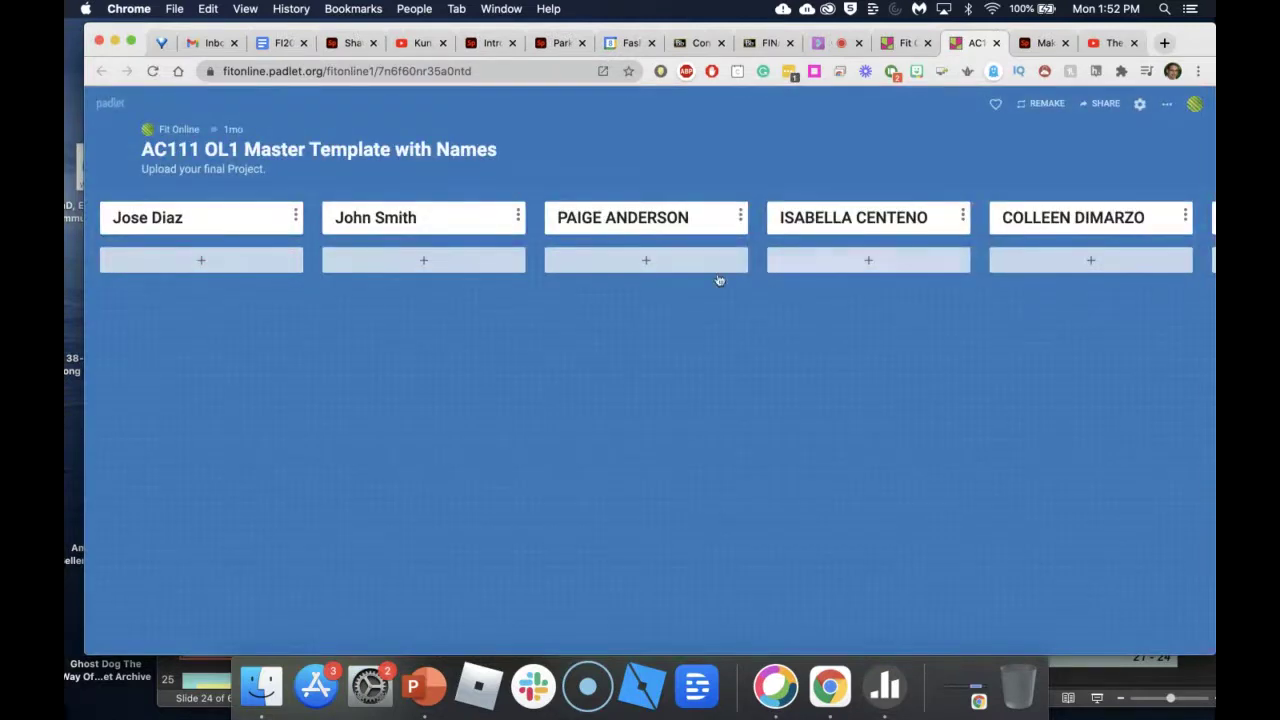
scroll(725, 292, right, 5)
scroll(725, 292, left, 5)
- Start a post in the first student column and attach the shareable link copied from the Unit 1: Civil War Adobe Spark page
click(200, 264)
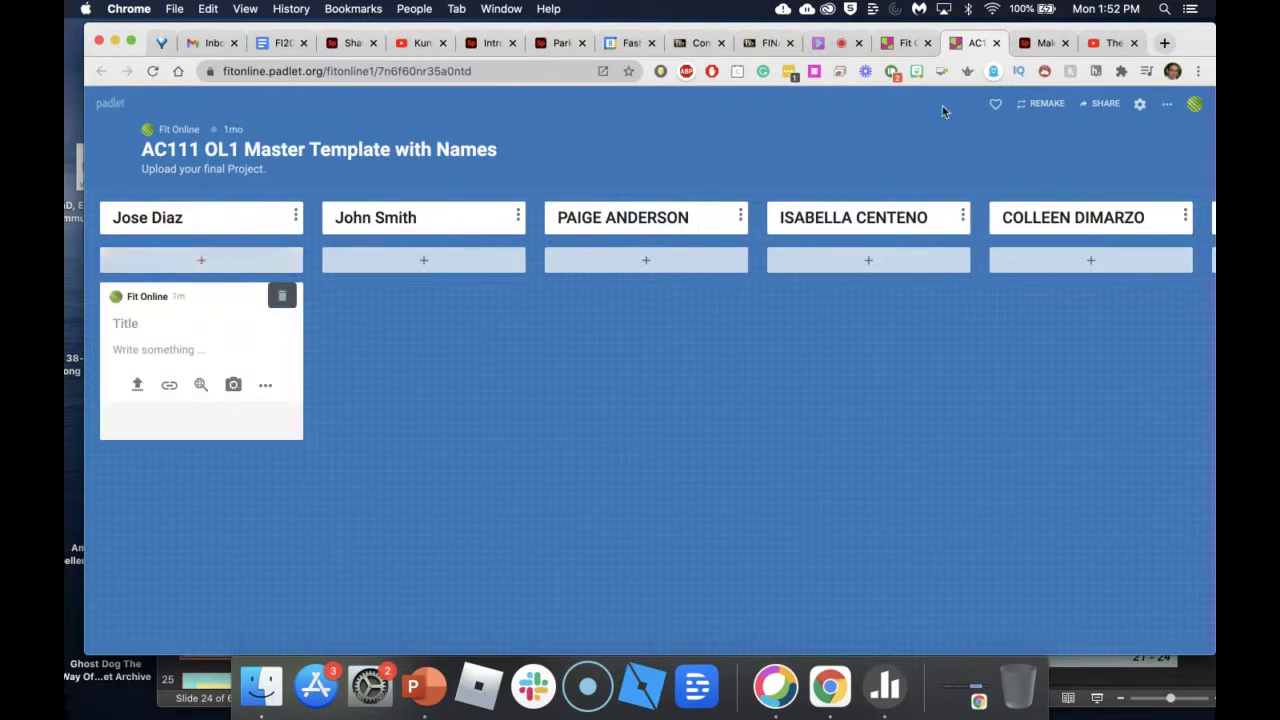
click(1045, 43)
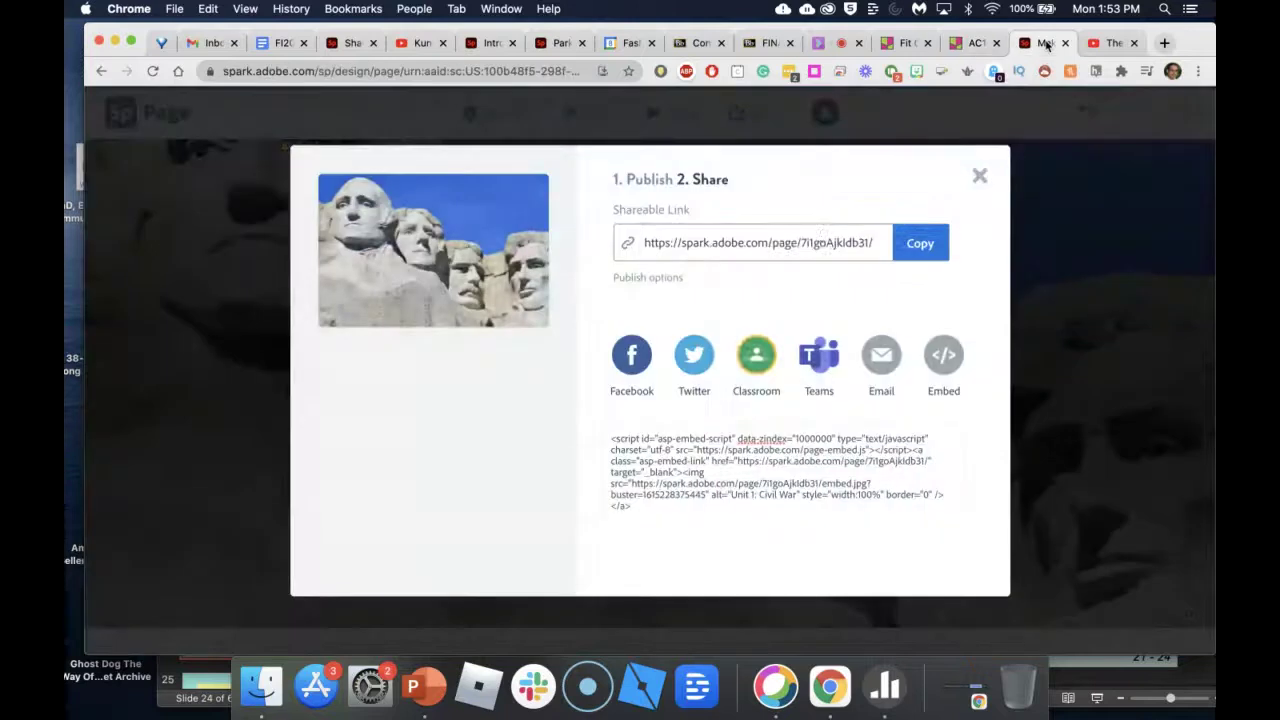
click(921, 247)
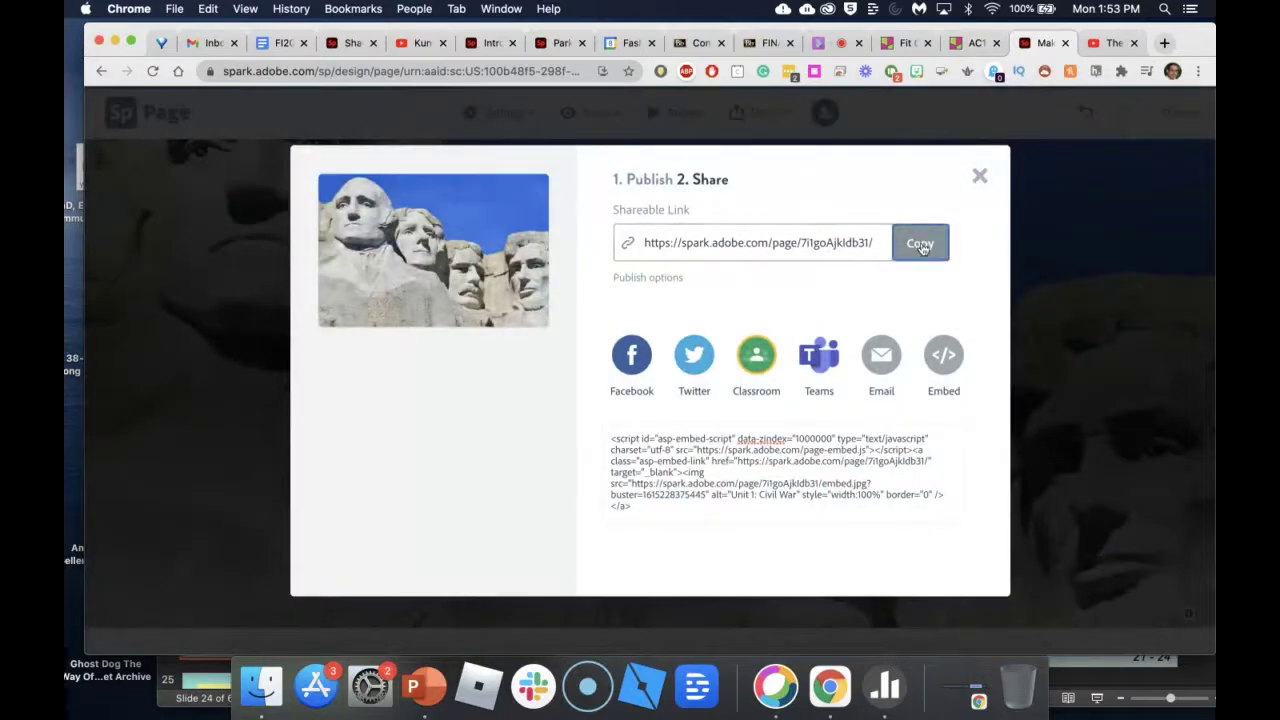
click(960, 45)
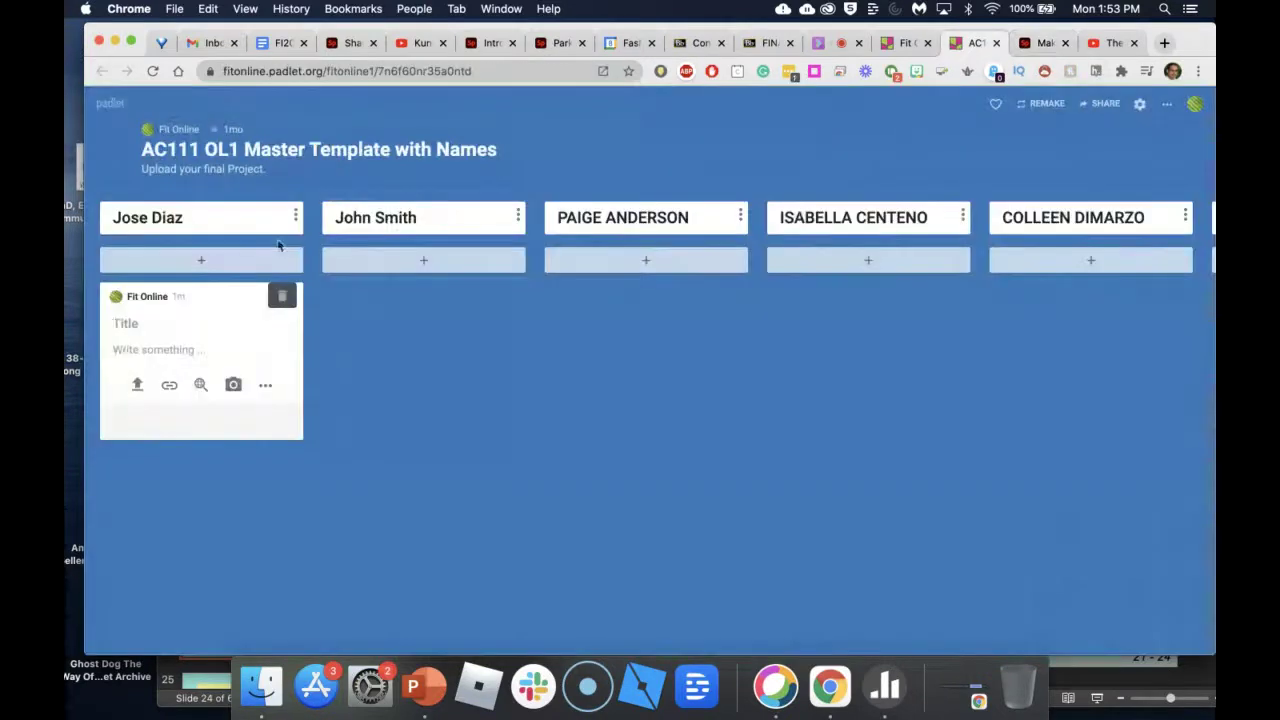
click(171, 392)
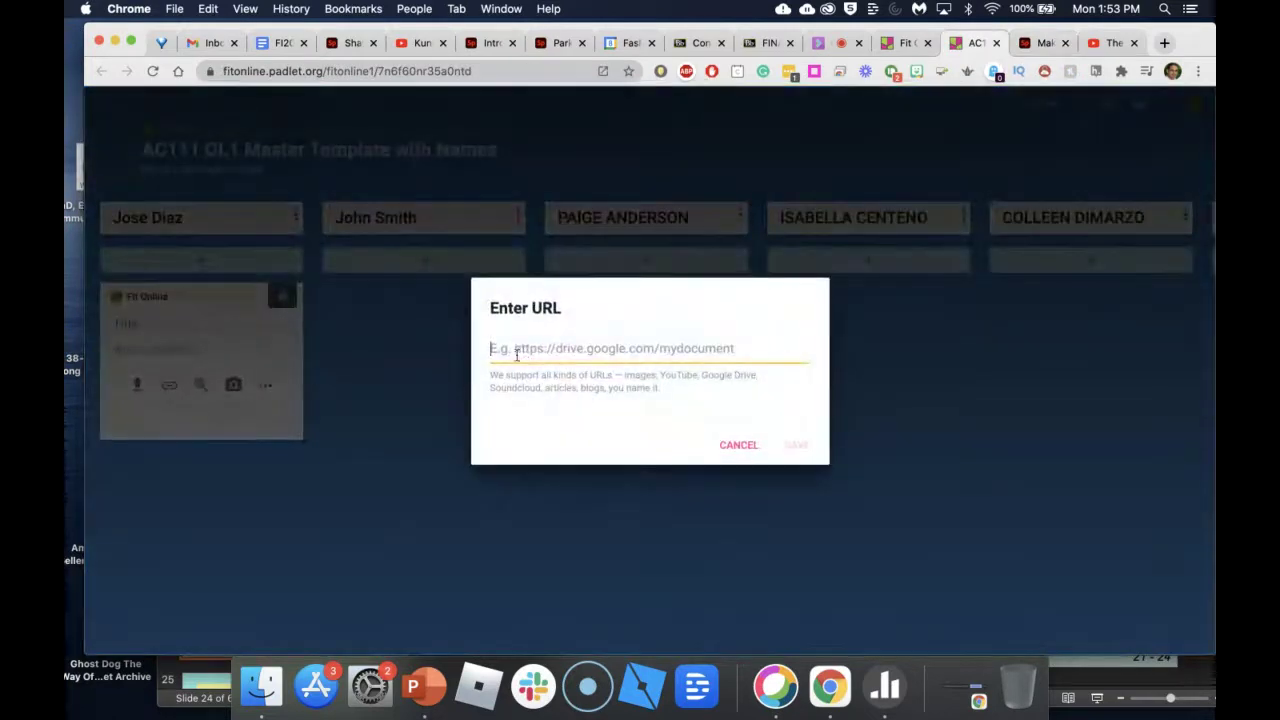
key(super+v)
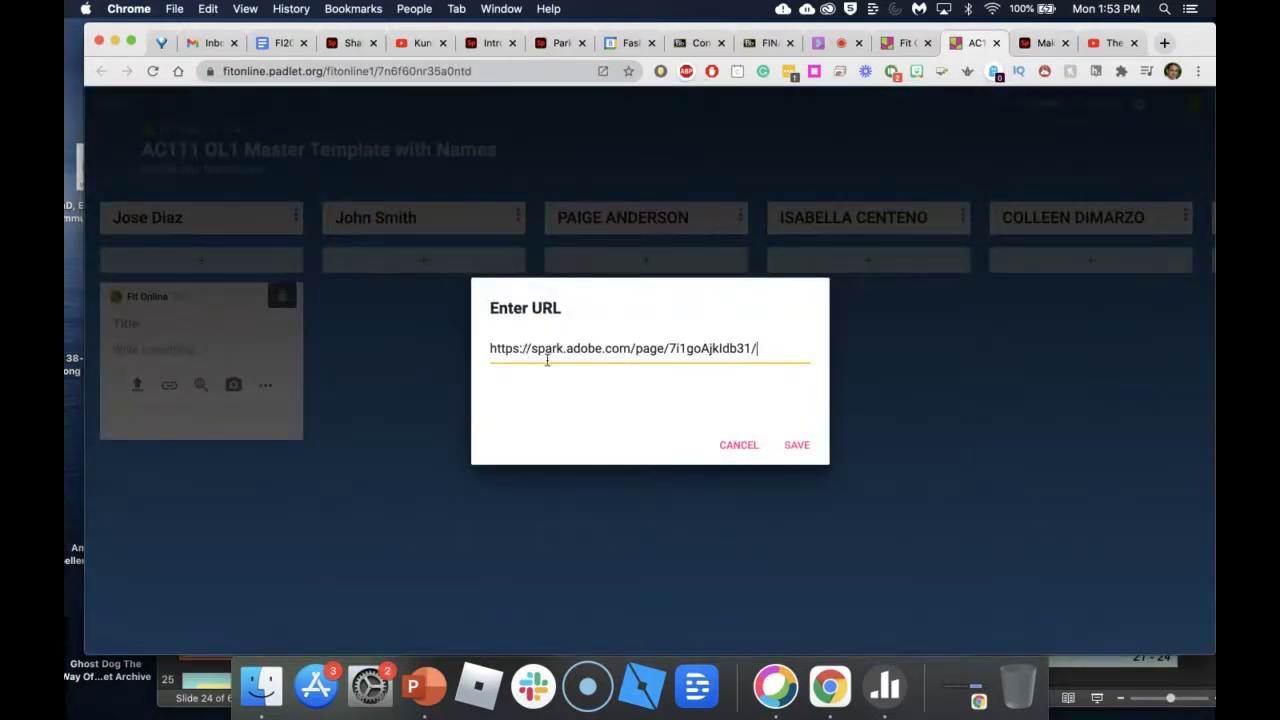
click(805, 449)
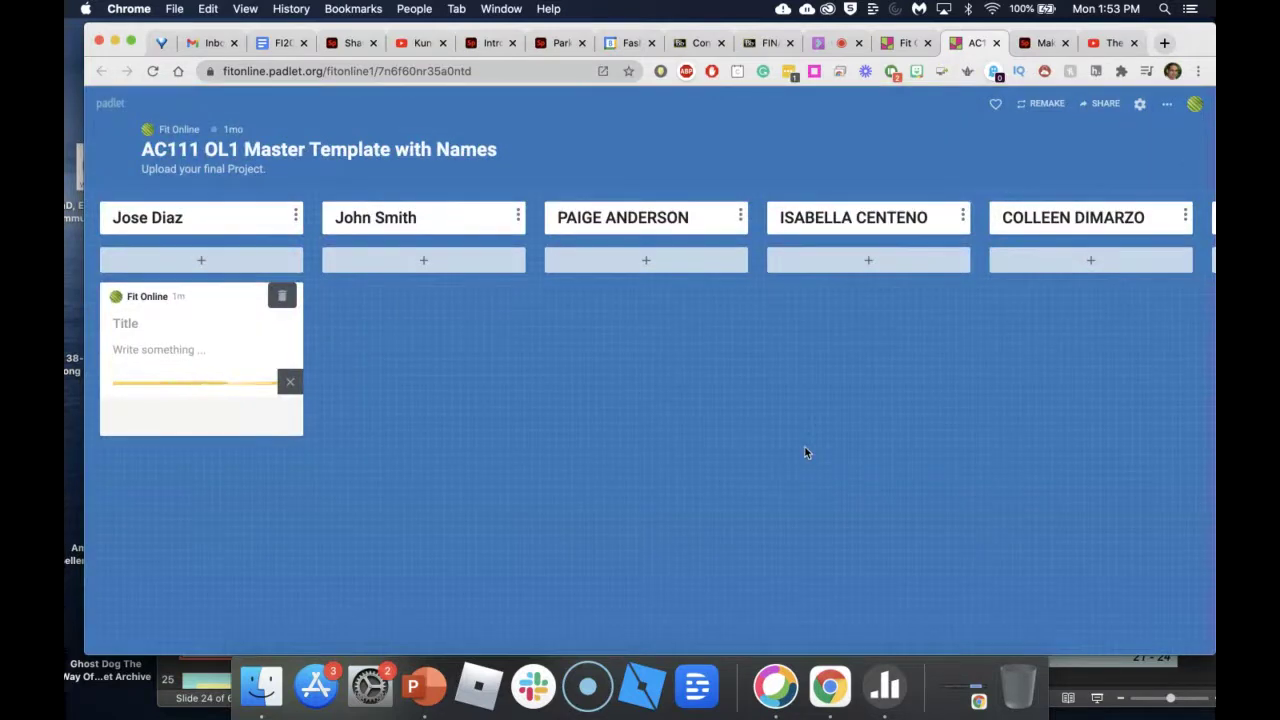
- Title the new post "Civil War Presentation" and publish it in the first student column
click(138, 323)
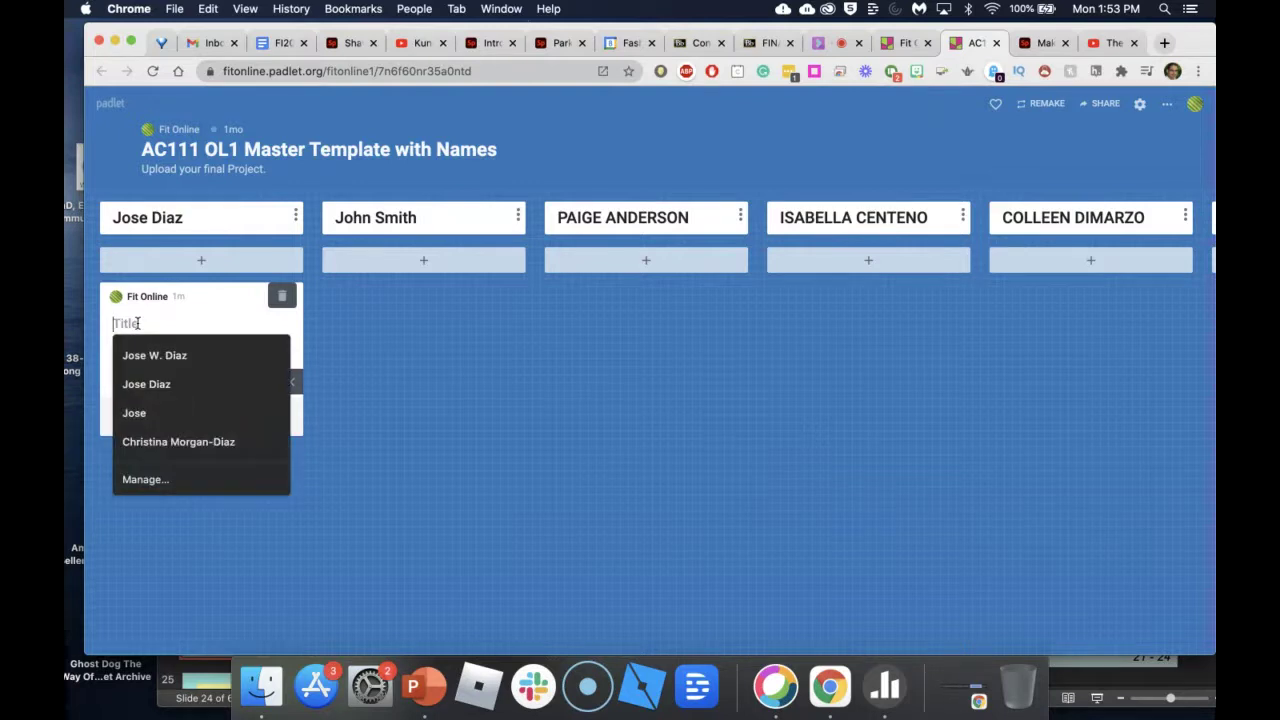
text(Civil War Presentation)
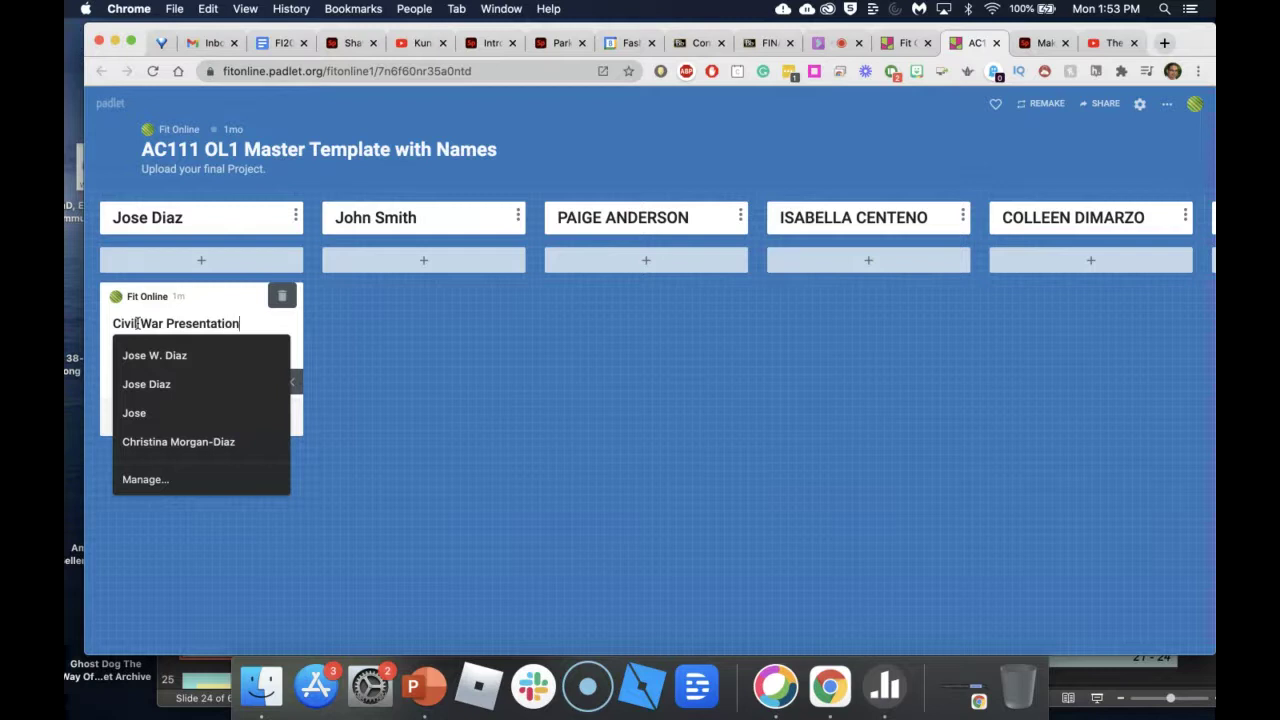
key(Tab)
click(384, 367)
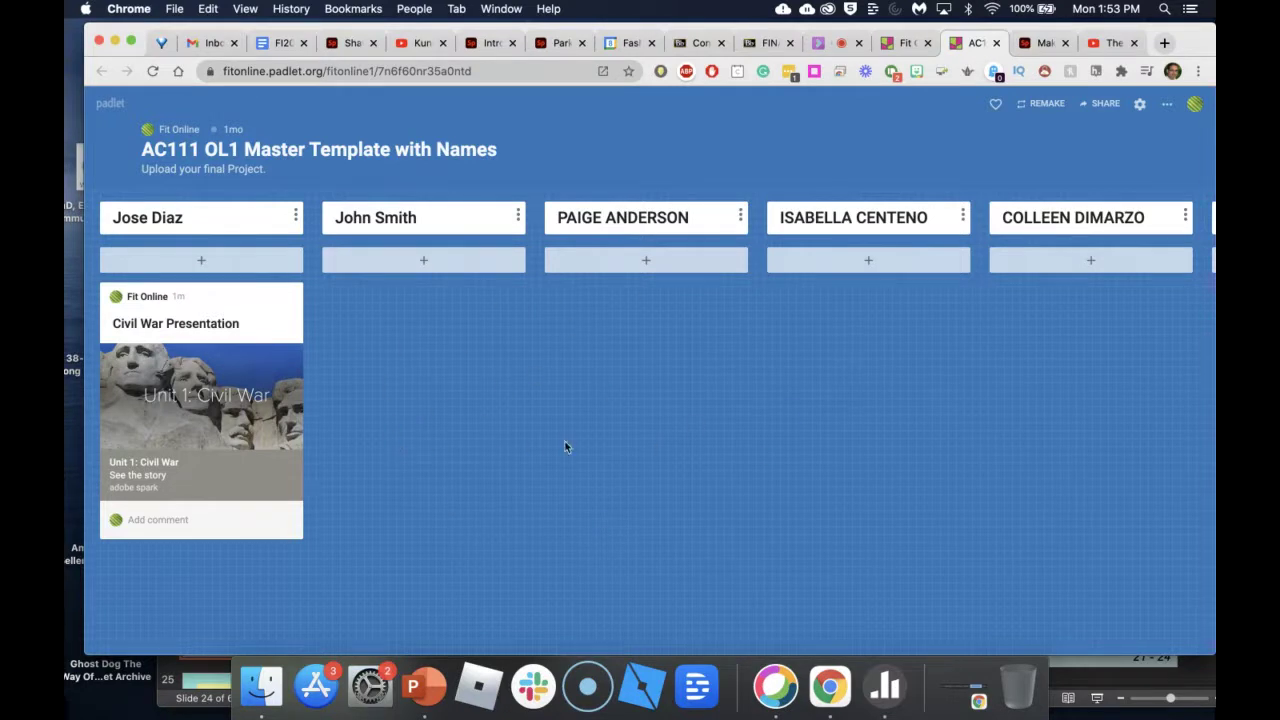
- Add a post in the fourth student column with the same Unit 1: Civil War Adobe Spark link attached
scroll(664, 446, right, 1)
scroll(665, 446, right, 3)
scroll(655, 430, left, 4)
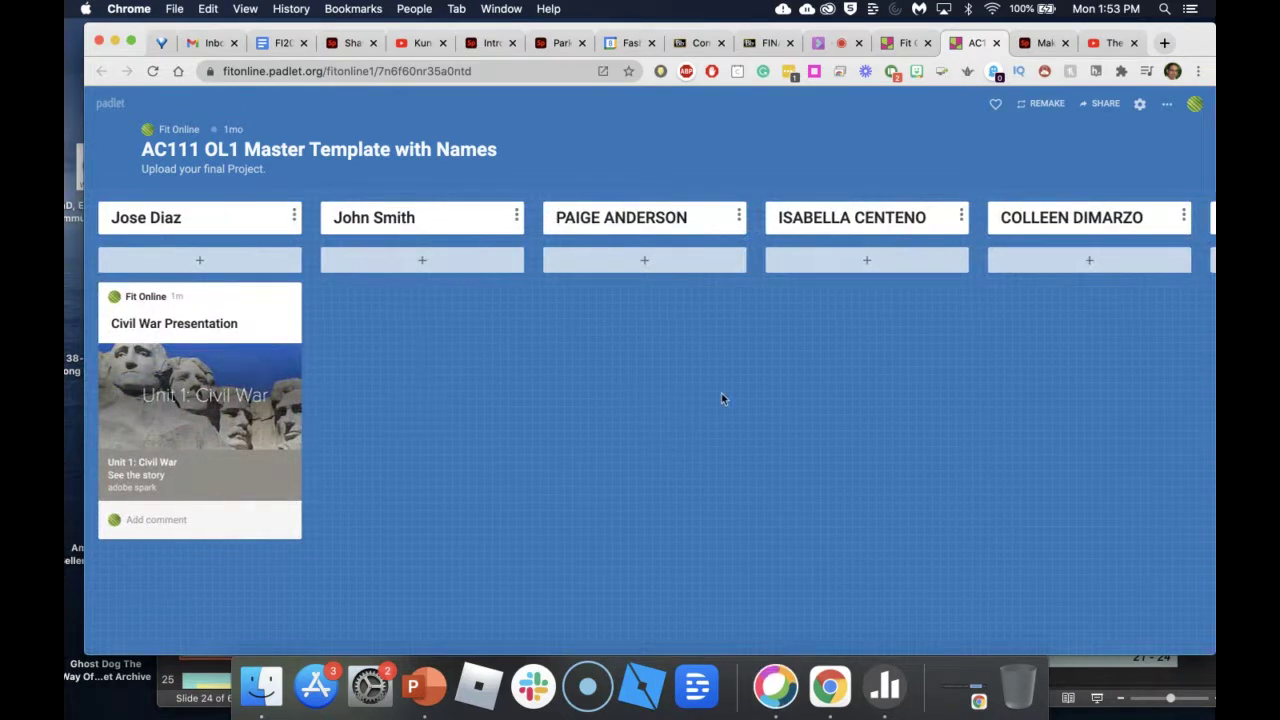
scroll(721, 396, right, 4)
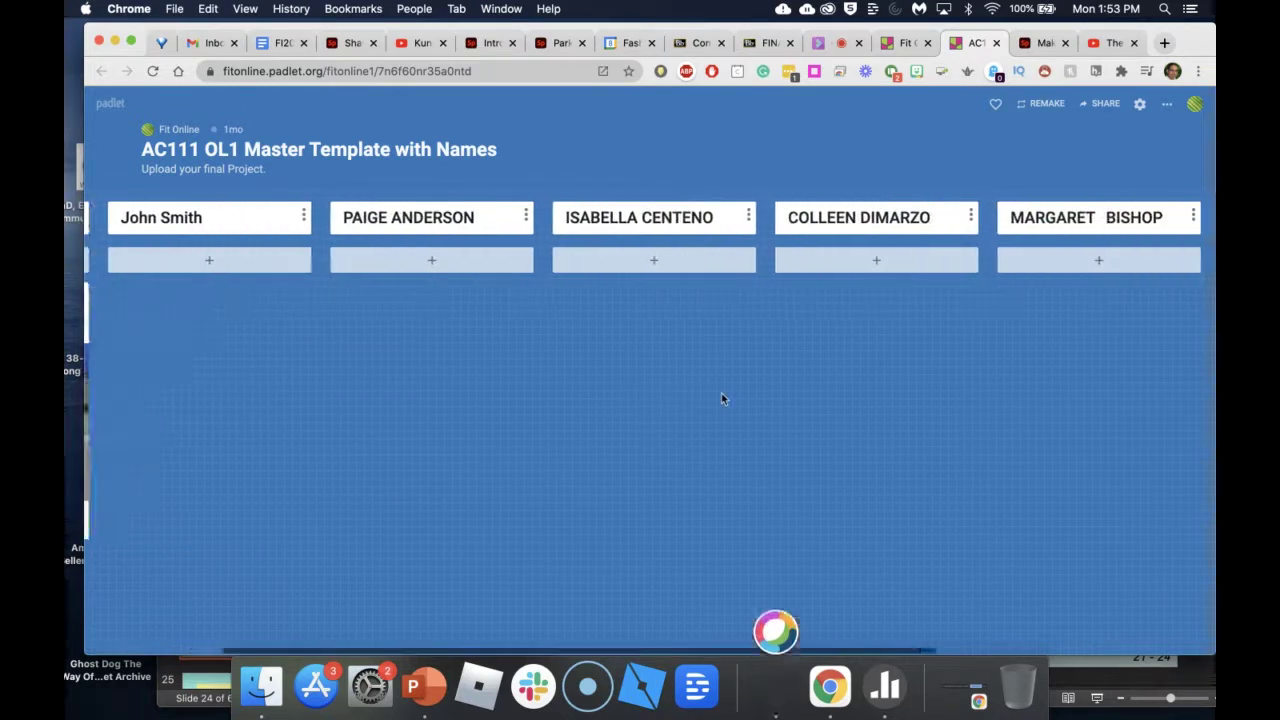
click(650, 262)
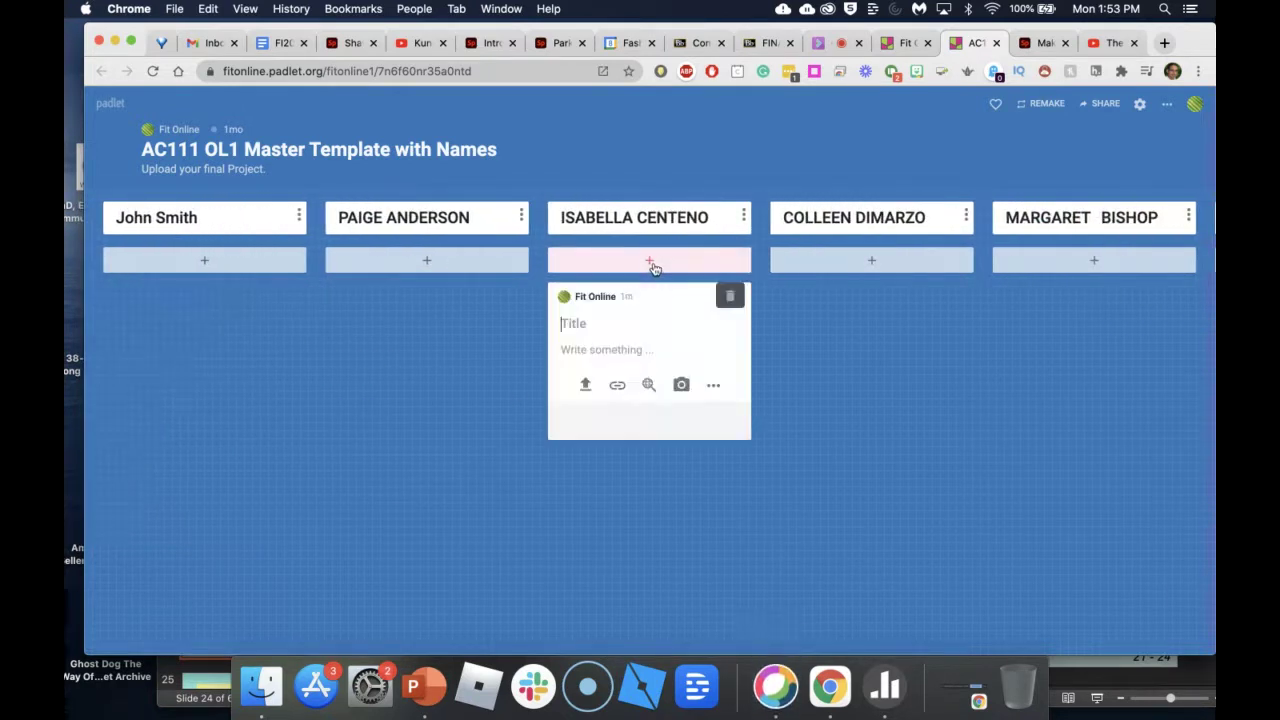
click(616, 388)
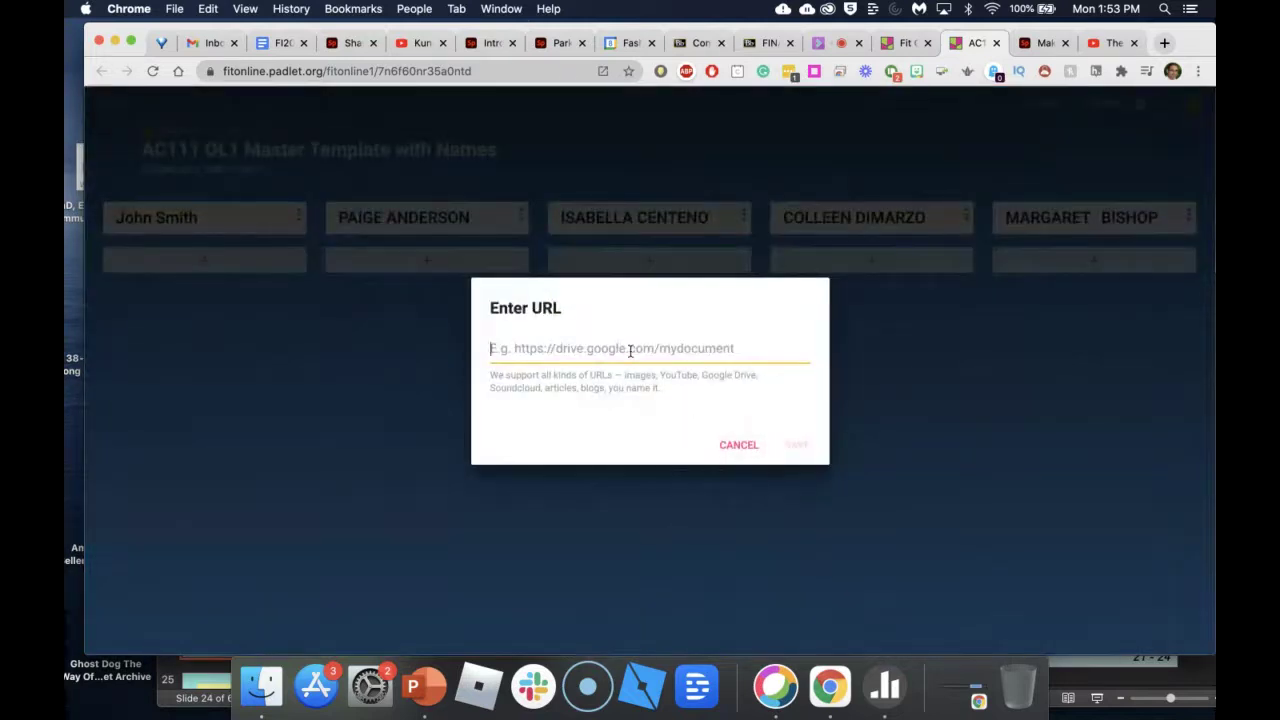
key(super+v)
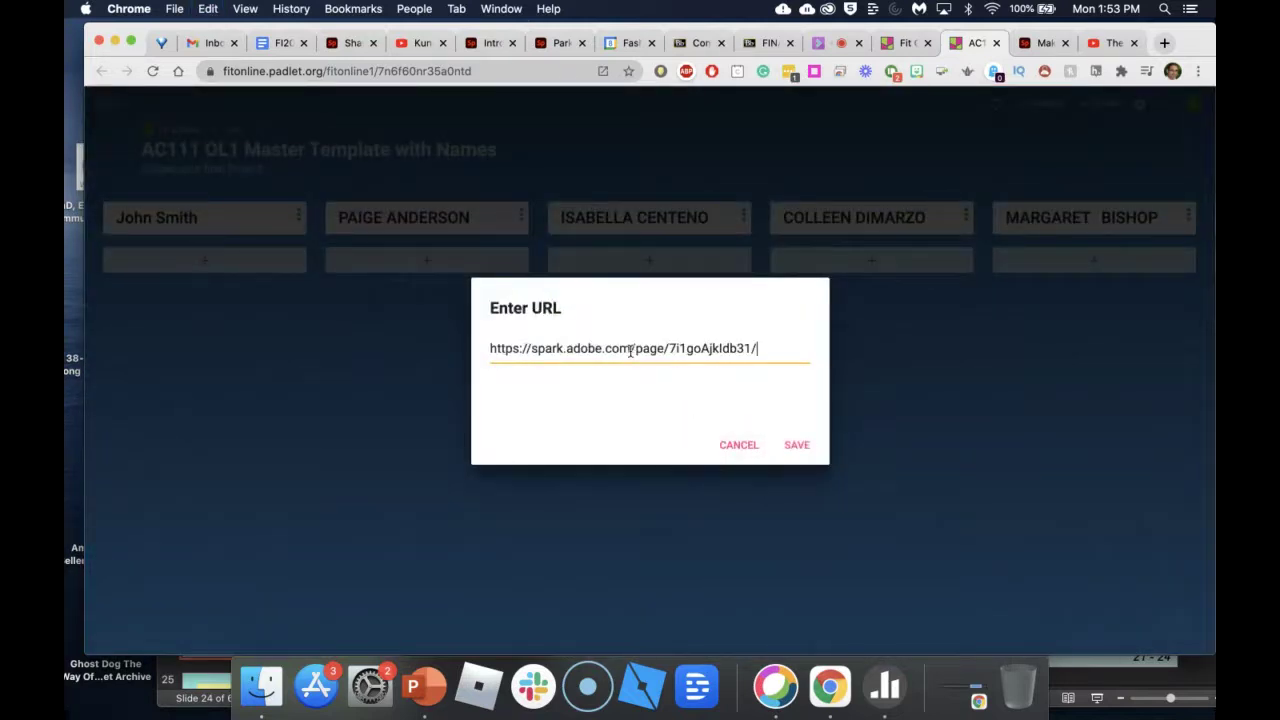
click(797, 445)
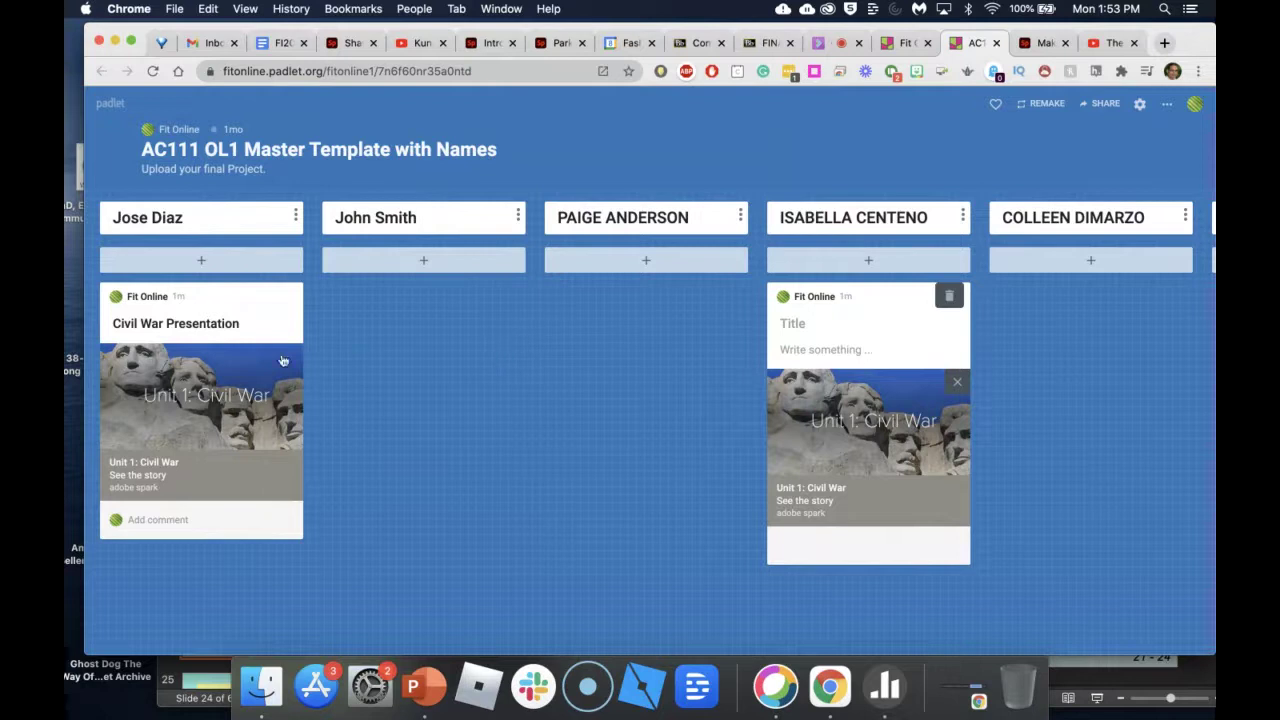
- Post the comment "good job!" on the Civil War Presentation post in the first student column
scroll(976, 326, right, 6)
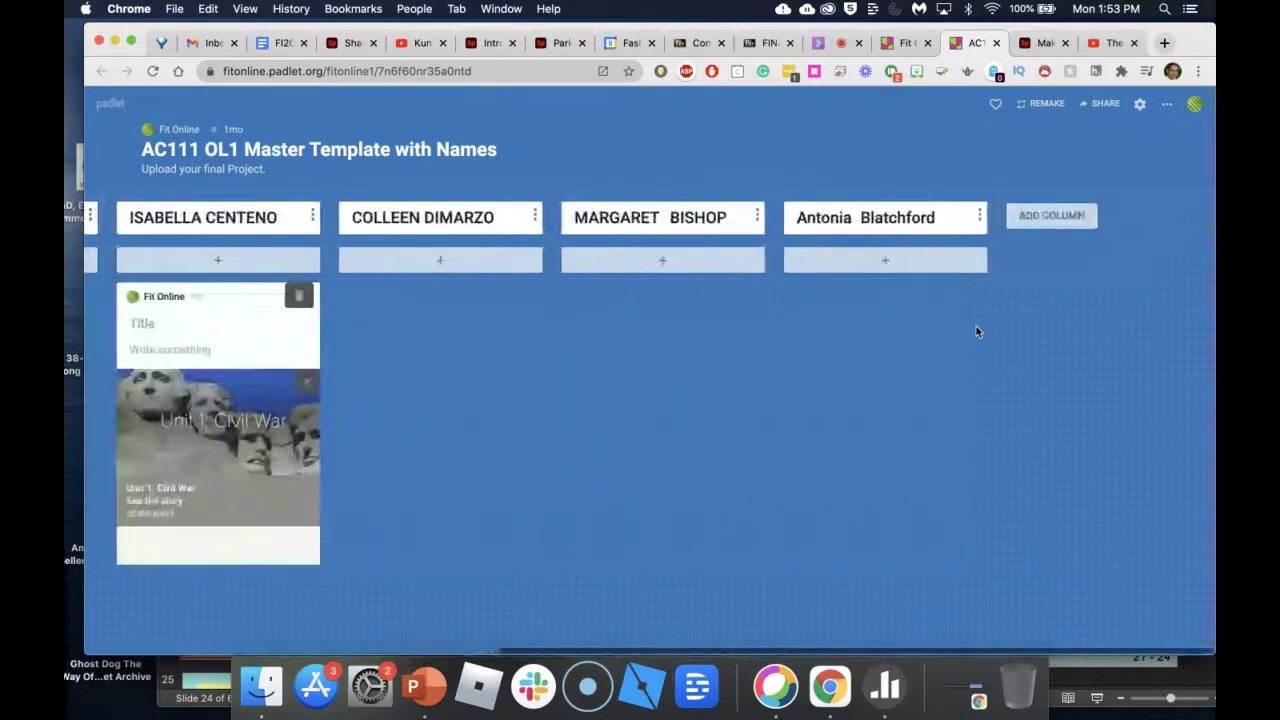
scroll(976, 326, left, 6)
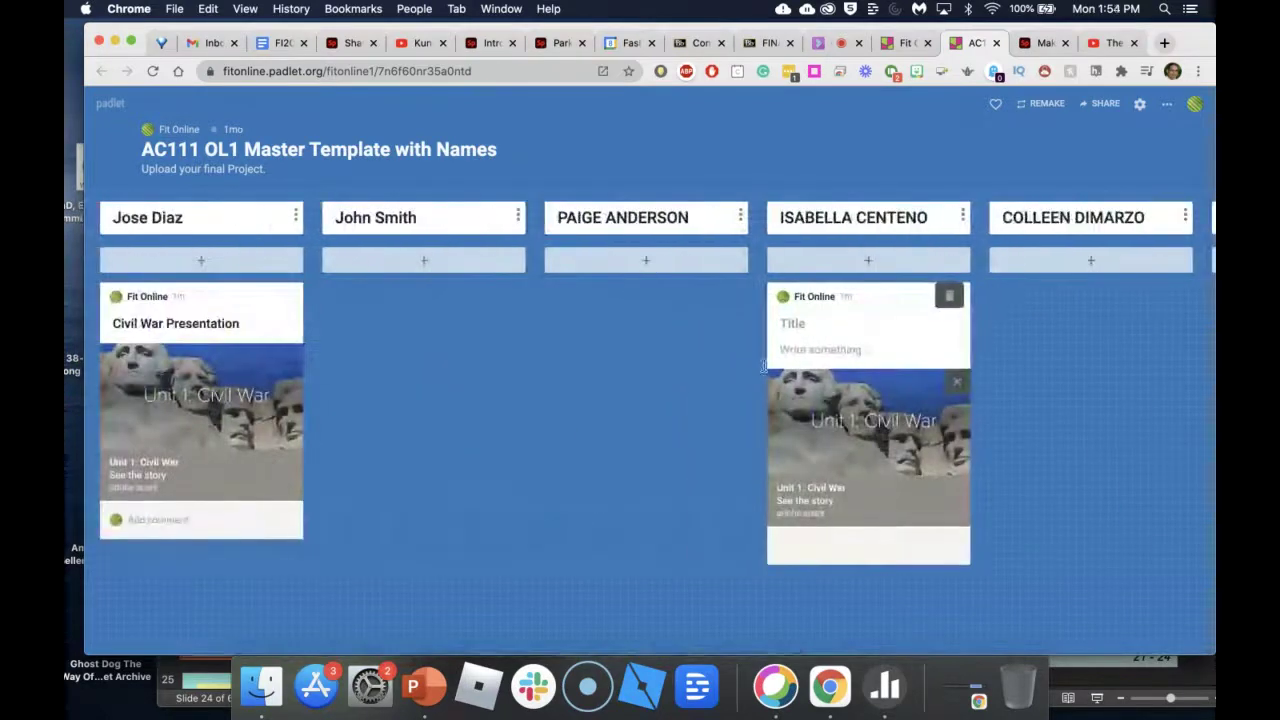
click(160, 520)
text(lskdjflkjdklf)
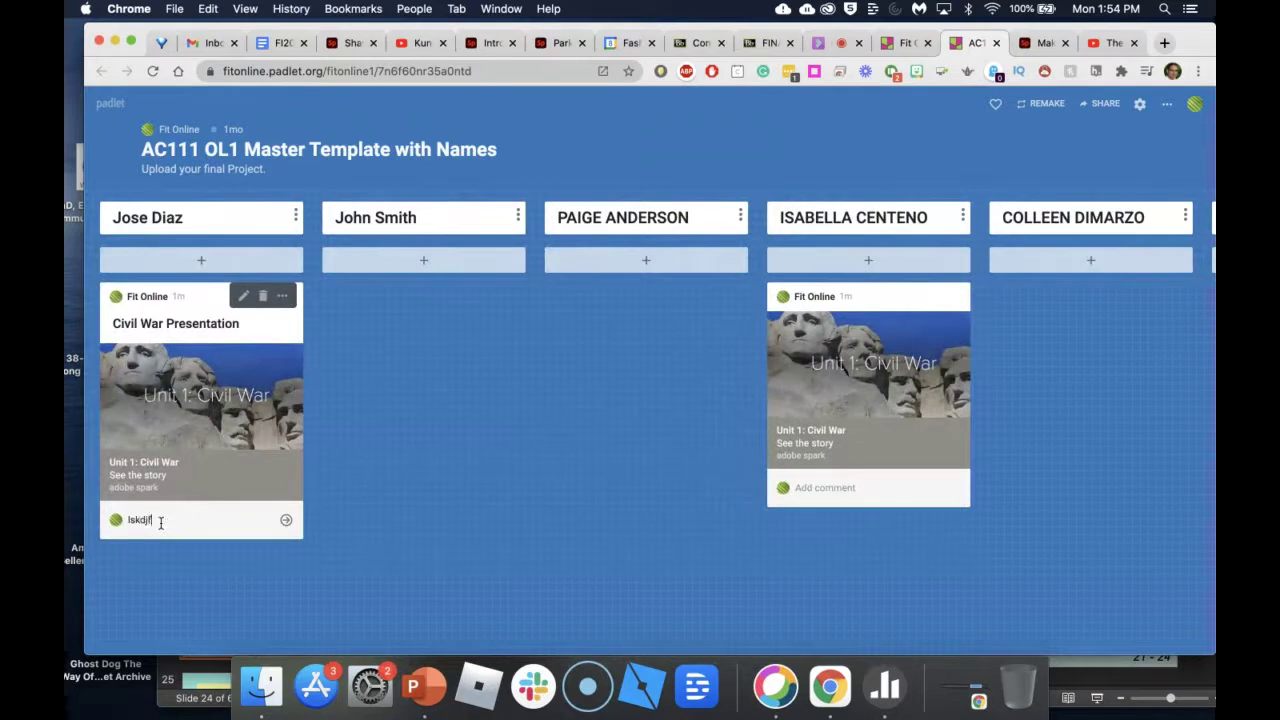
key(BackSpace)
key(BackSpace)
key(BackSpace)
text(good job!)
key(Return)
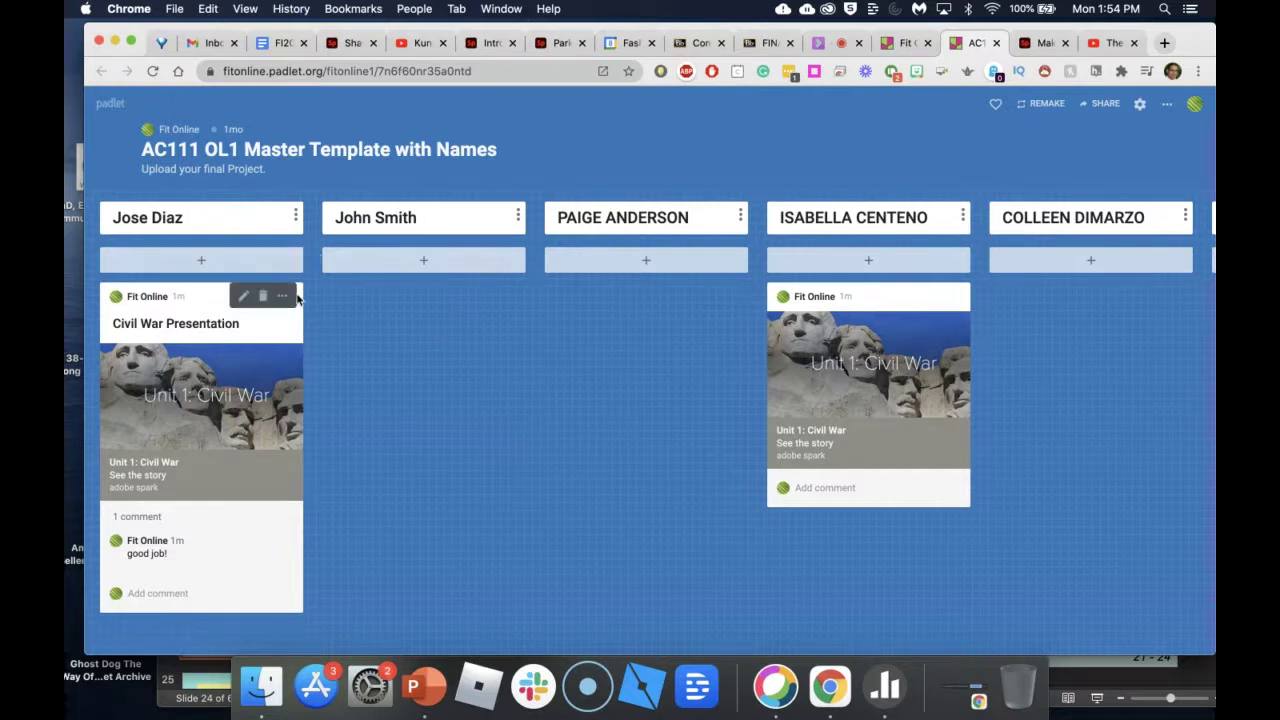
- Look across all of the board's student columns to compare the submissions in one place
scroll(592, 380, right, 1)
scroll(592, 380, right, 5)
scroll(592, 380, left, 5)
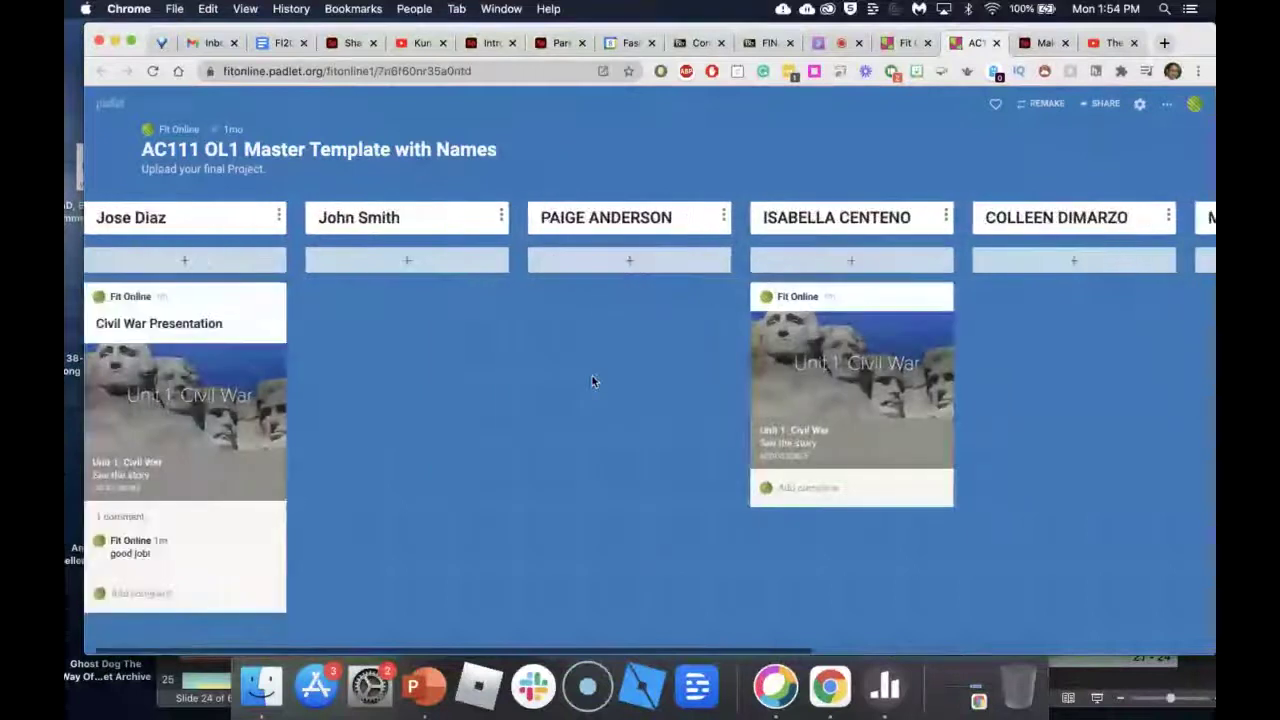
scroll(592, 380, right, 10)
scroll(592, 380, left, 8)
scroll(593, 380, left, 3)
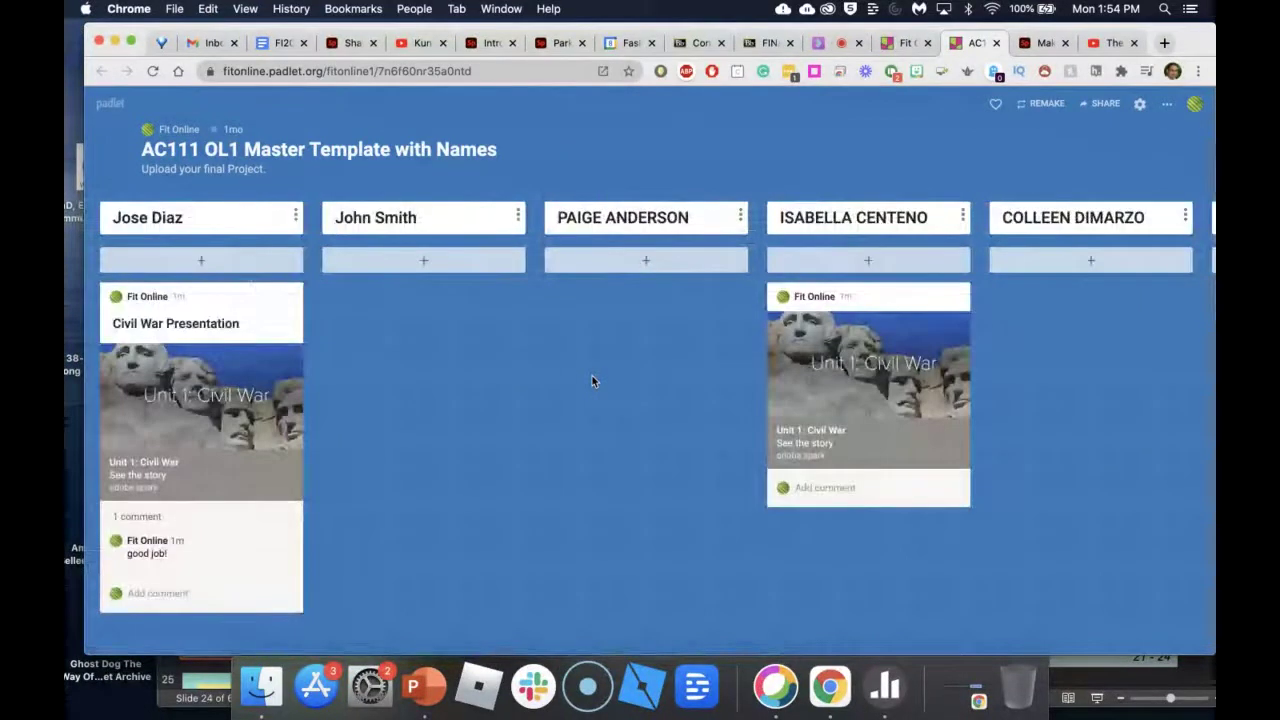
scroll(1115, 270, right, 9)
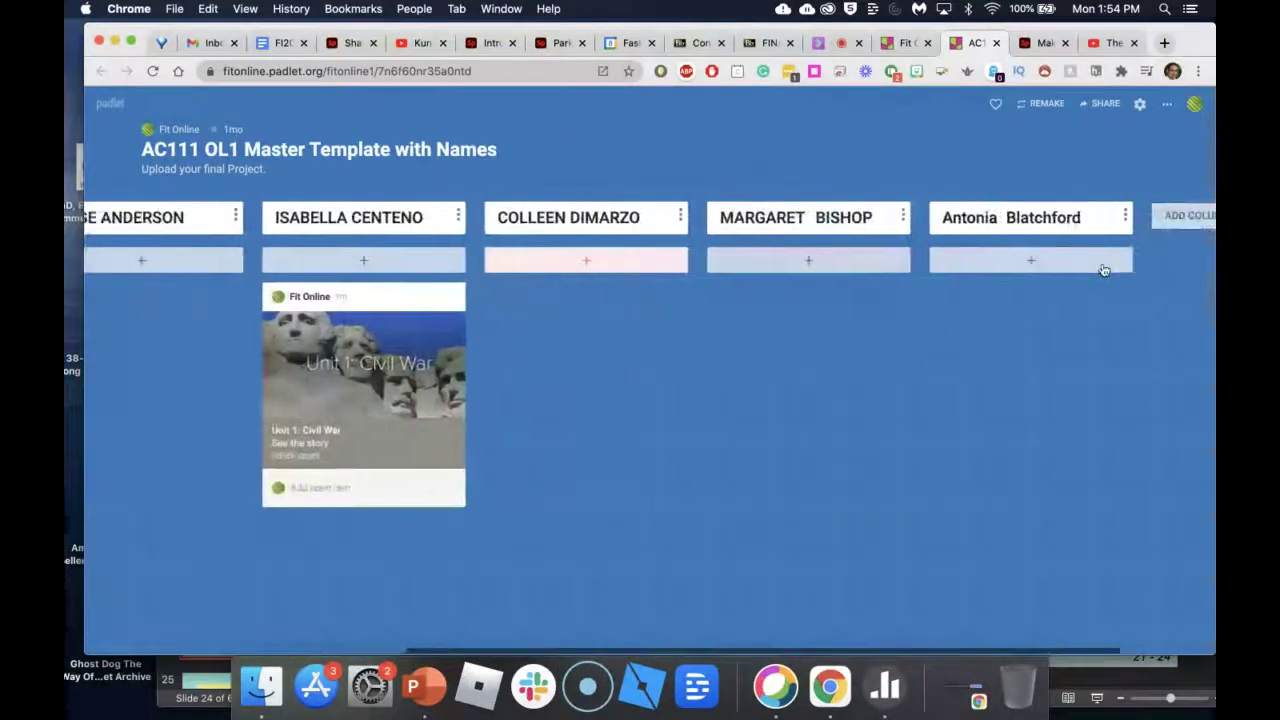
scroll(1110, 270, left, 9)
scroll(1104, 270, right, 7)
scroll(1100, 262, left, 5)
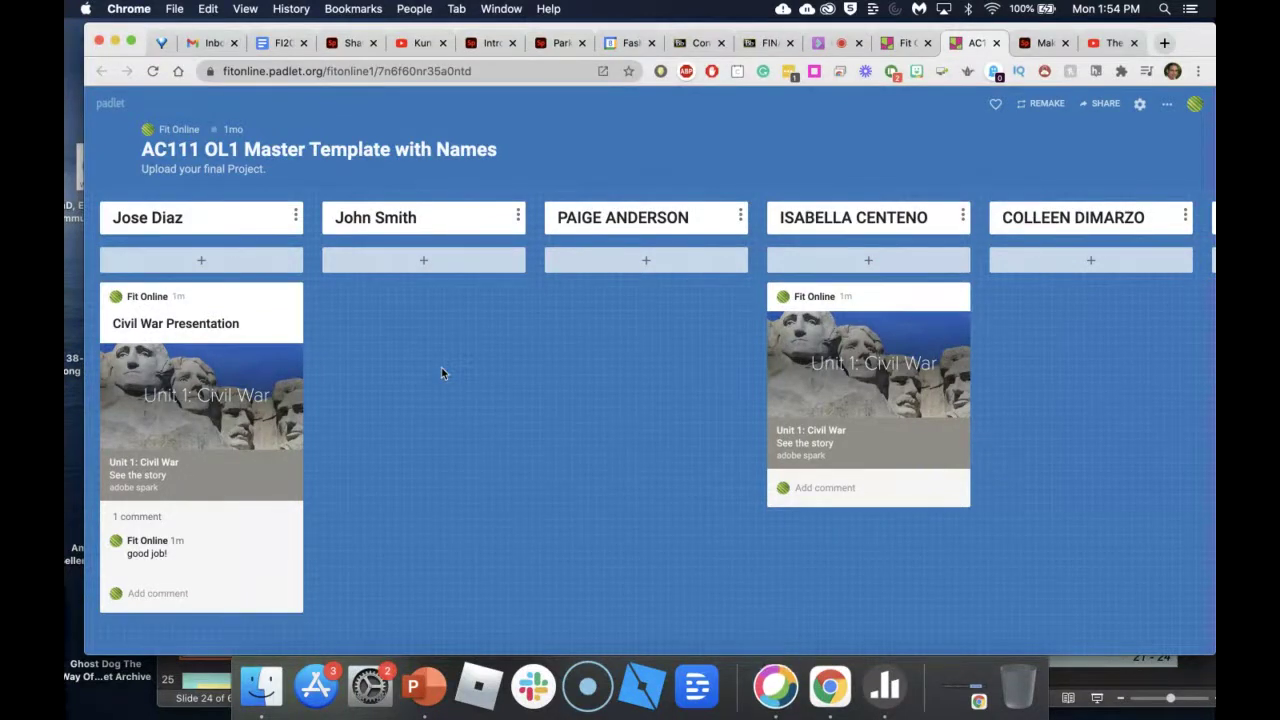
- Return to the Blackboard FINAL EXAM folder and review the Part 4 transcript submission and the Part 2 video tutorial
click(762, 44)
scroll(640, 432, down, 2)
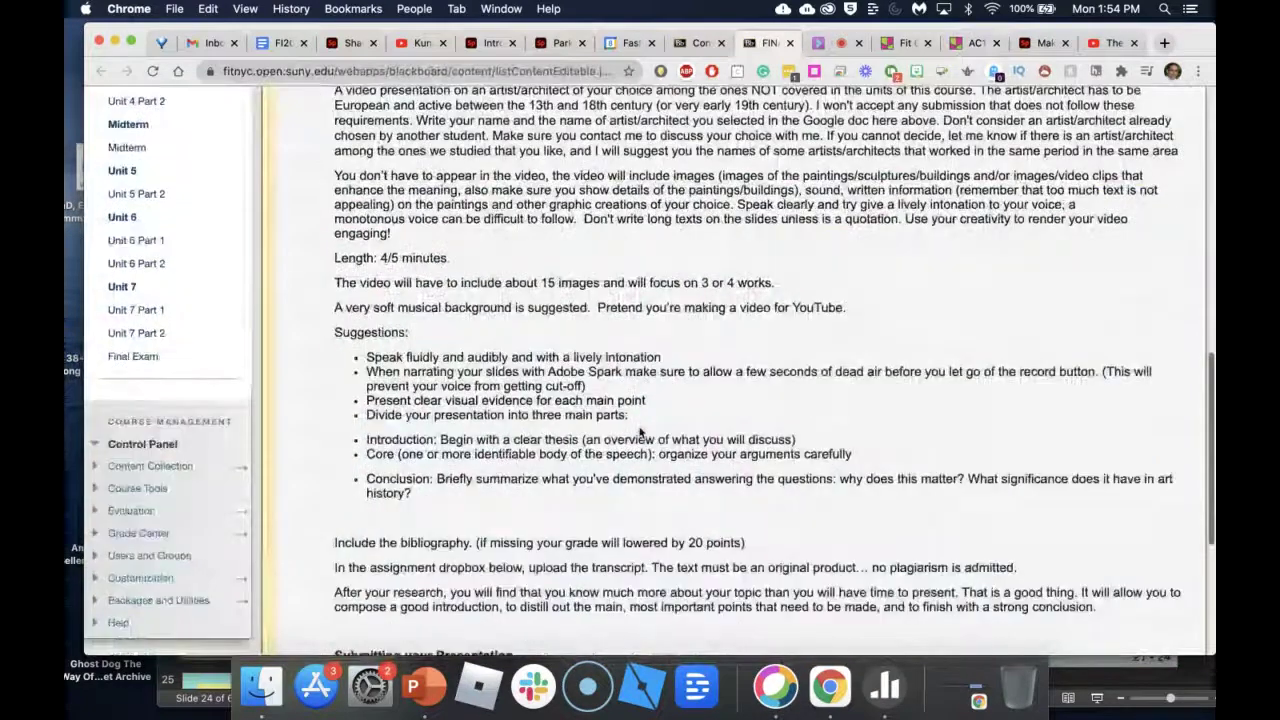
scroll(640, 432, down, 5)
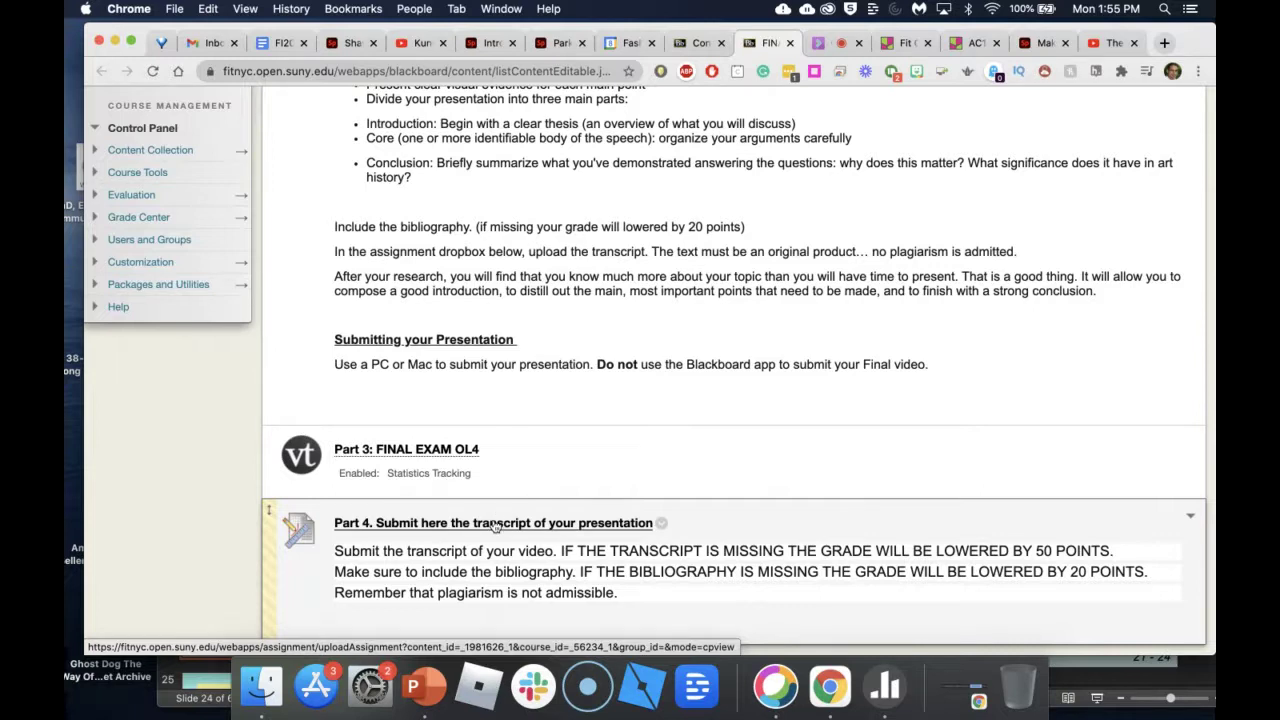
scroll(495, 527, up, 10)
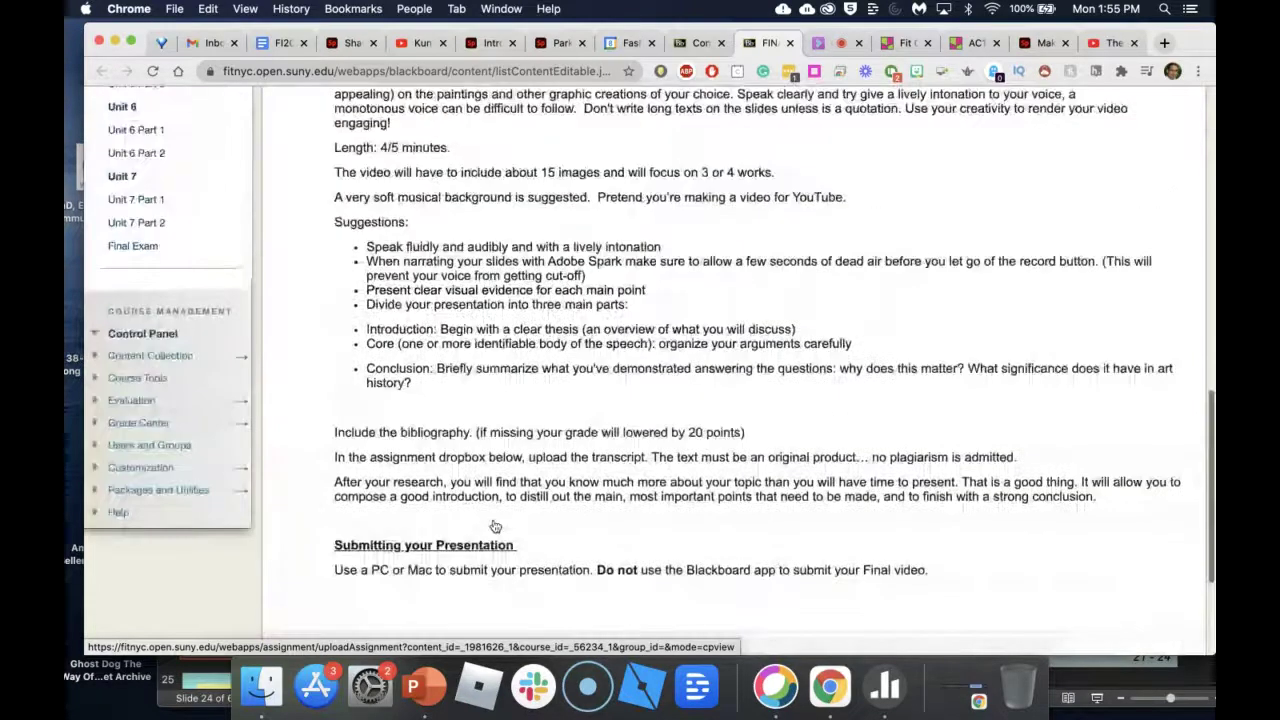
scroll(495, 520, up, 8)
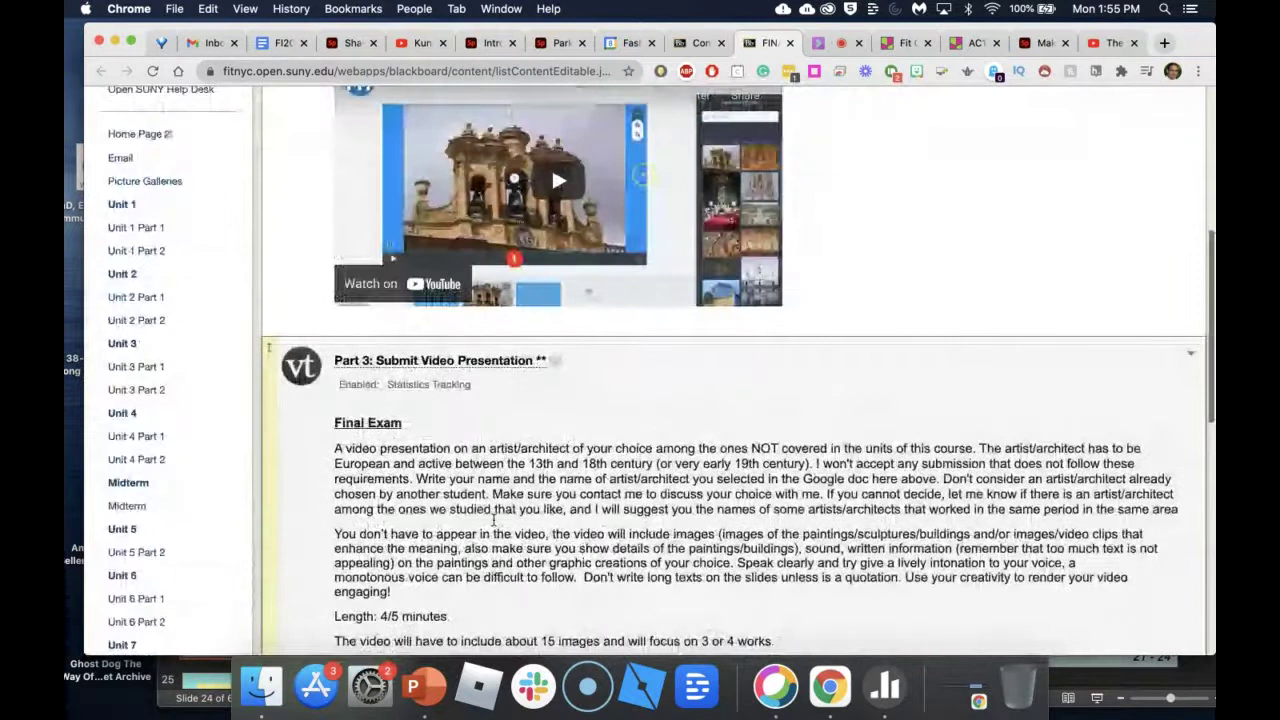
scroll(493, 519, up, 5)
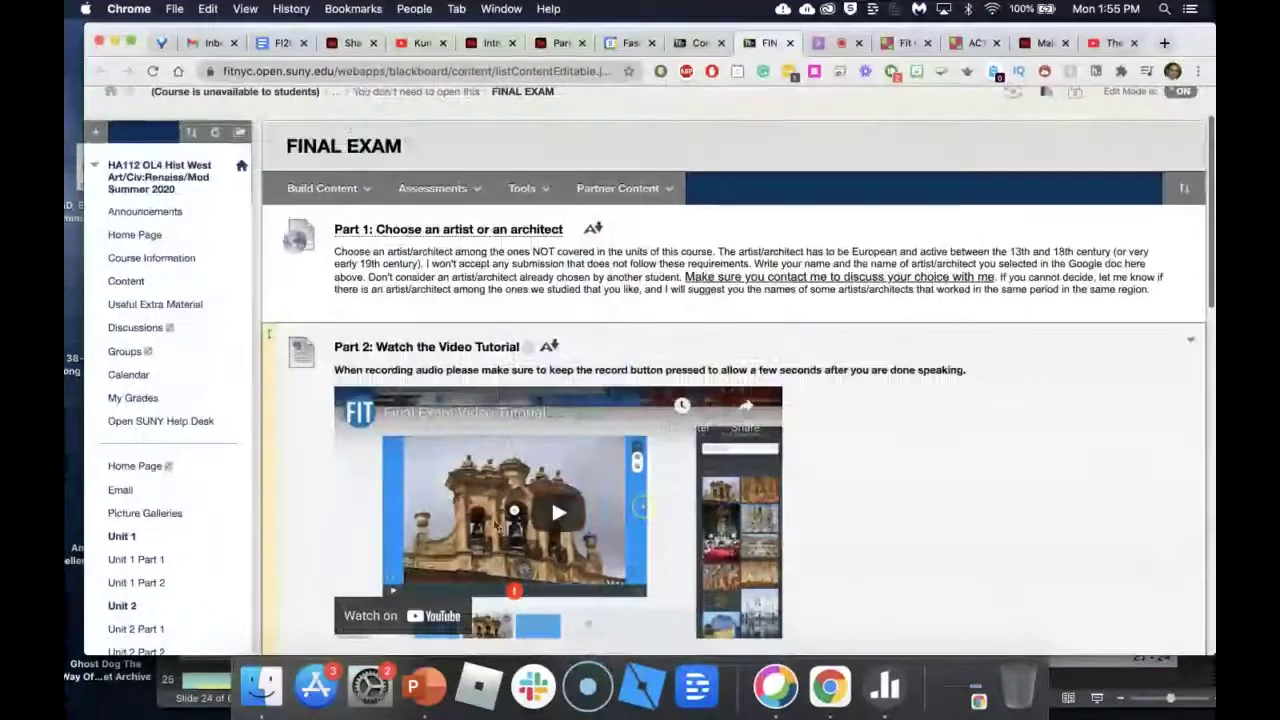
scroll(521, 369, down, 2)
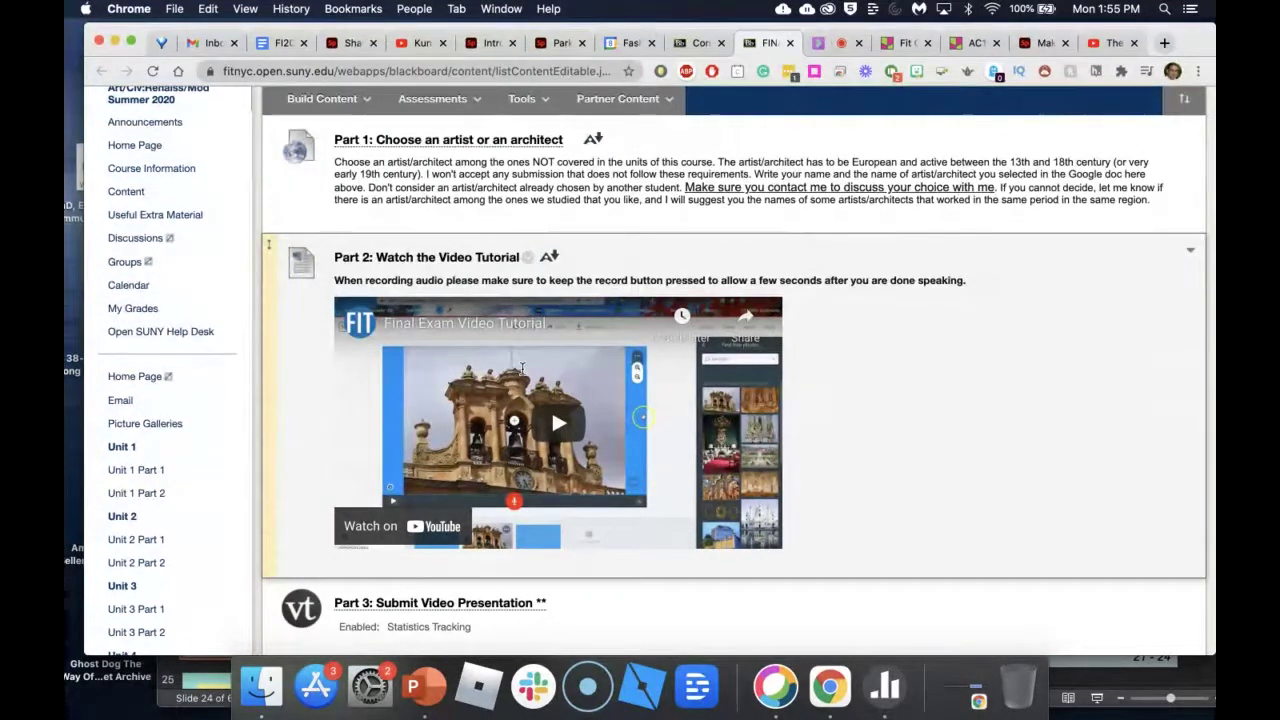
- Review the Part 3: Submit Video Presentation instructions in the final exam folder, including the length, image and narration requirements
scroll(521, 369, down, 4)
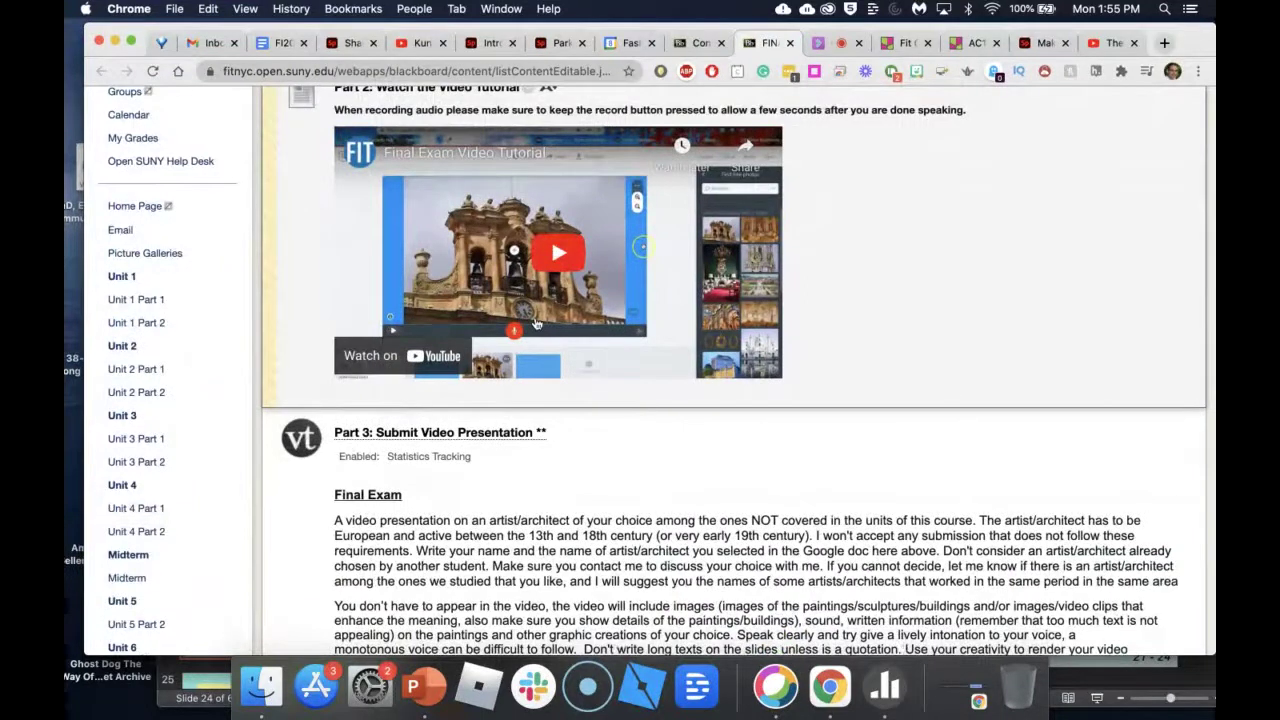
scroll(536, 323, down, 3)
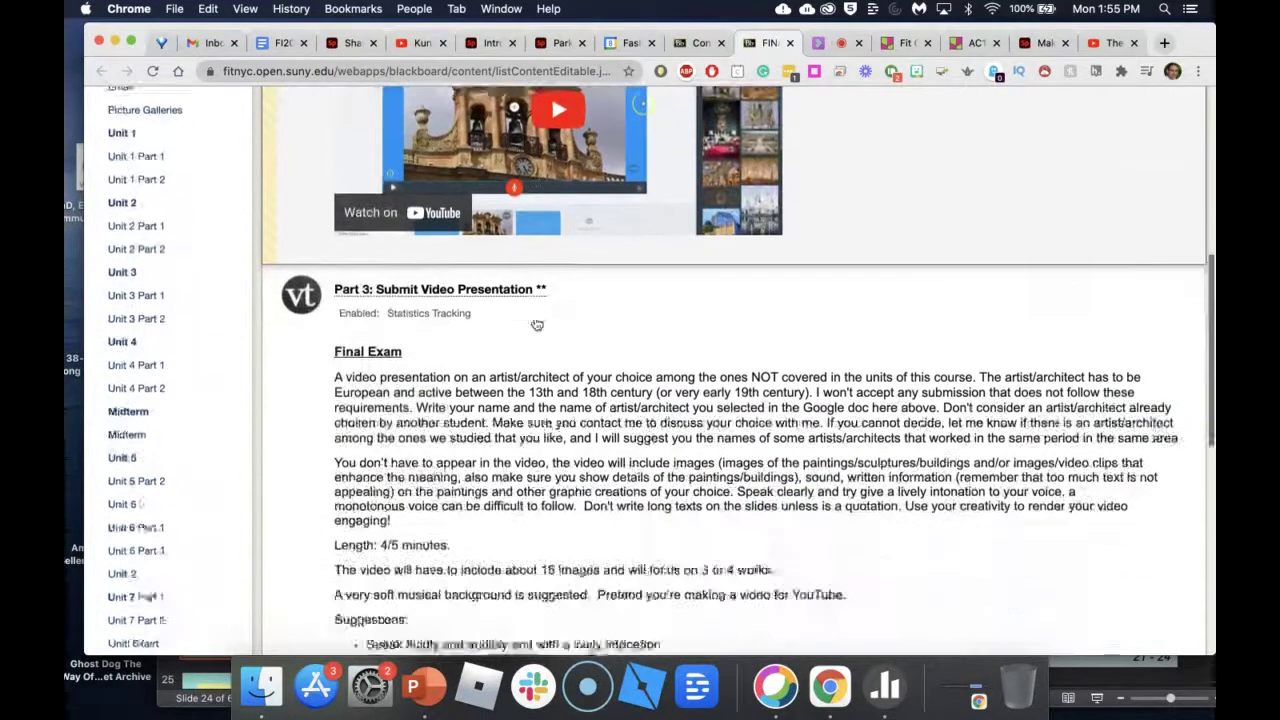
scroll(536, 323, up, 4)
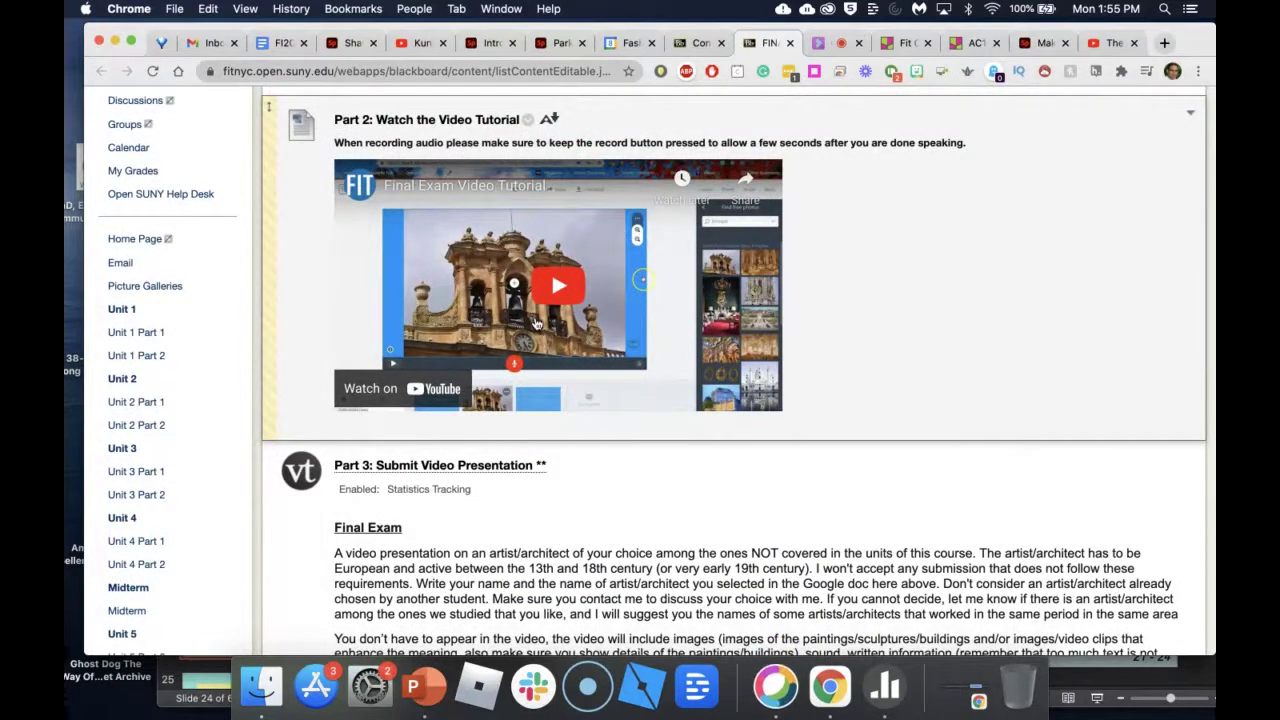
scroll(536, 323, down, 5)
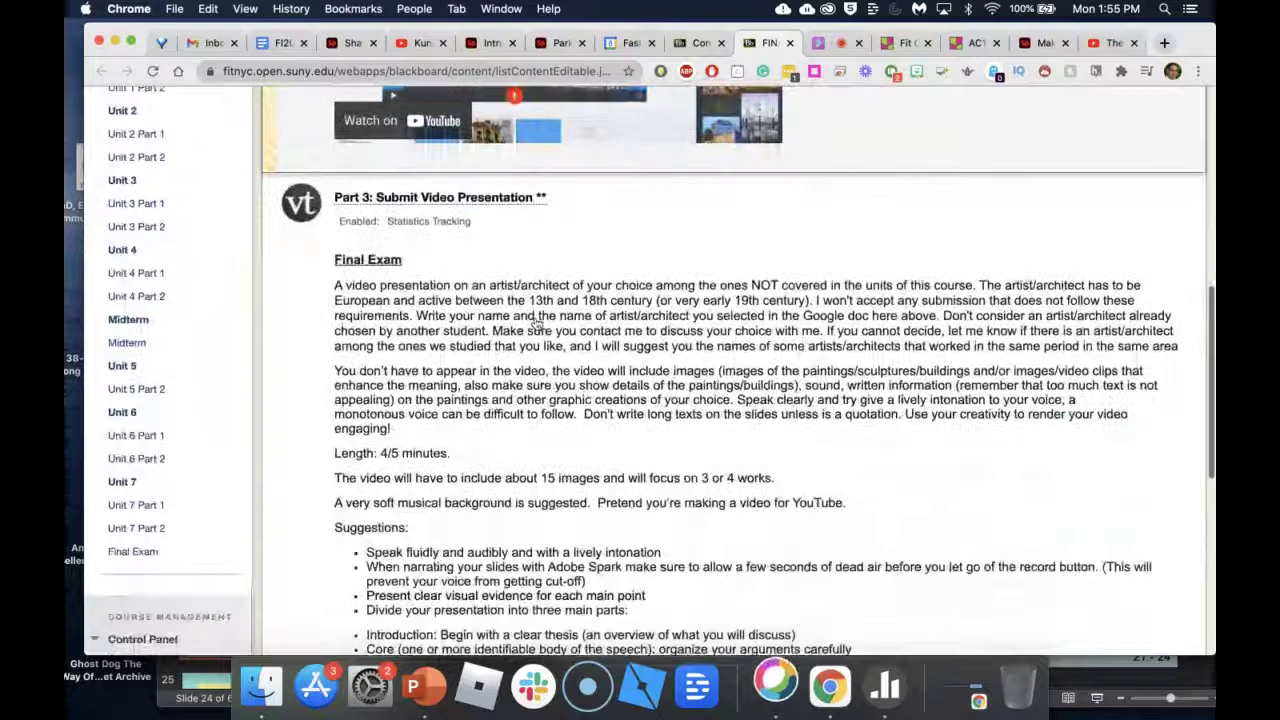
scroll(536, 323, down, 2)
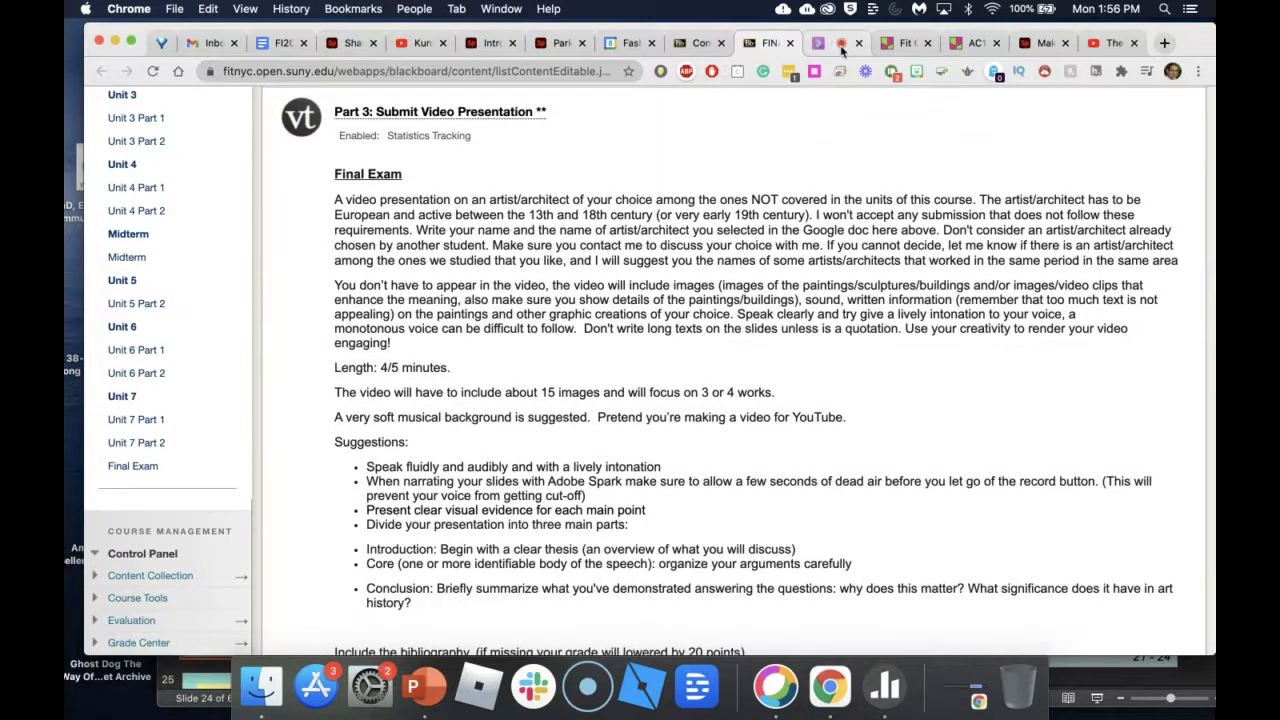
- Switch to Adobe Spark, leave the Unit 1: Civil War page and start a new video titled "Civil War"
click(840, 46)
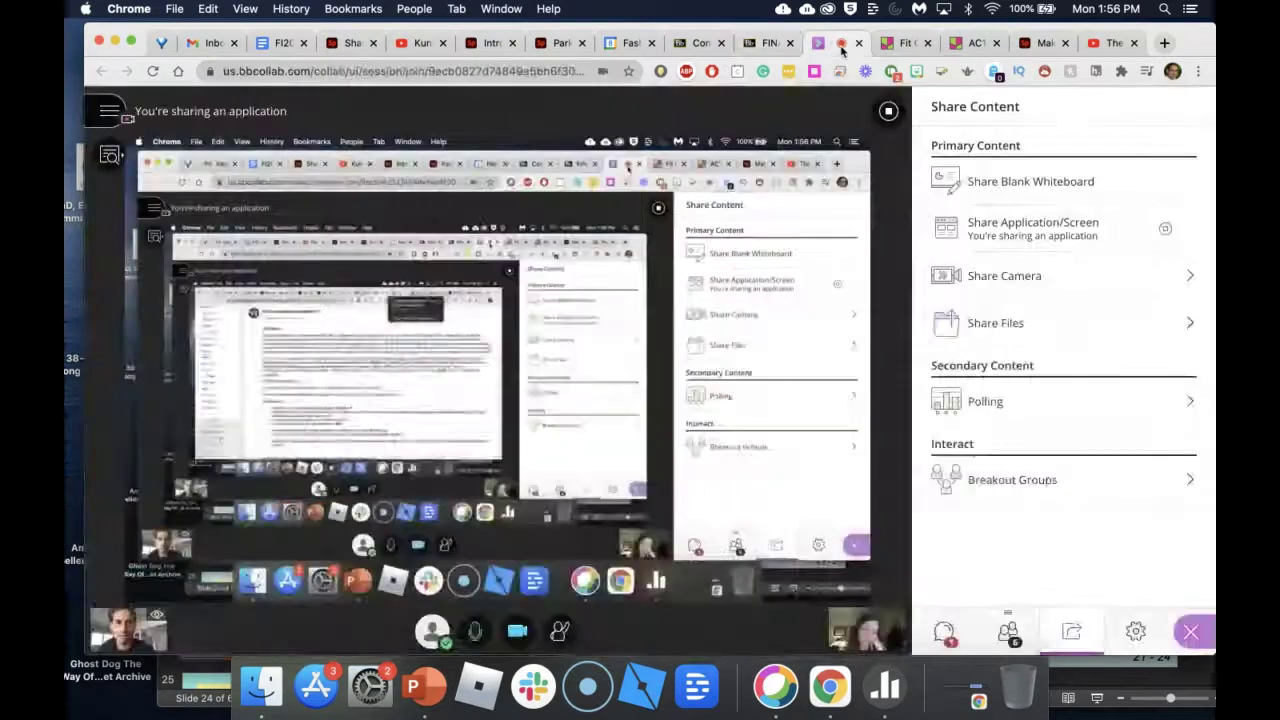
click(1038, 45)
click(980, 179)
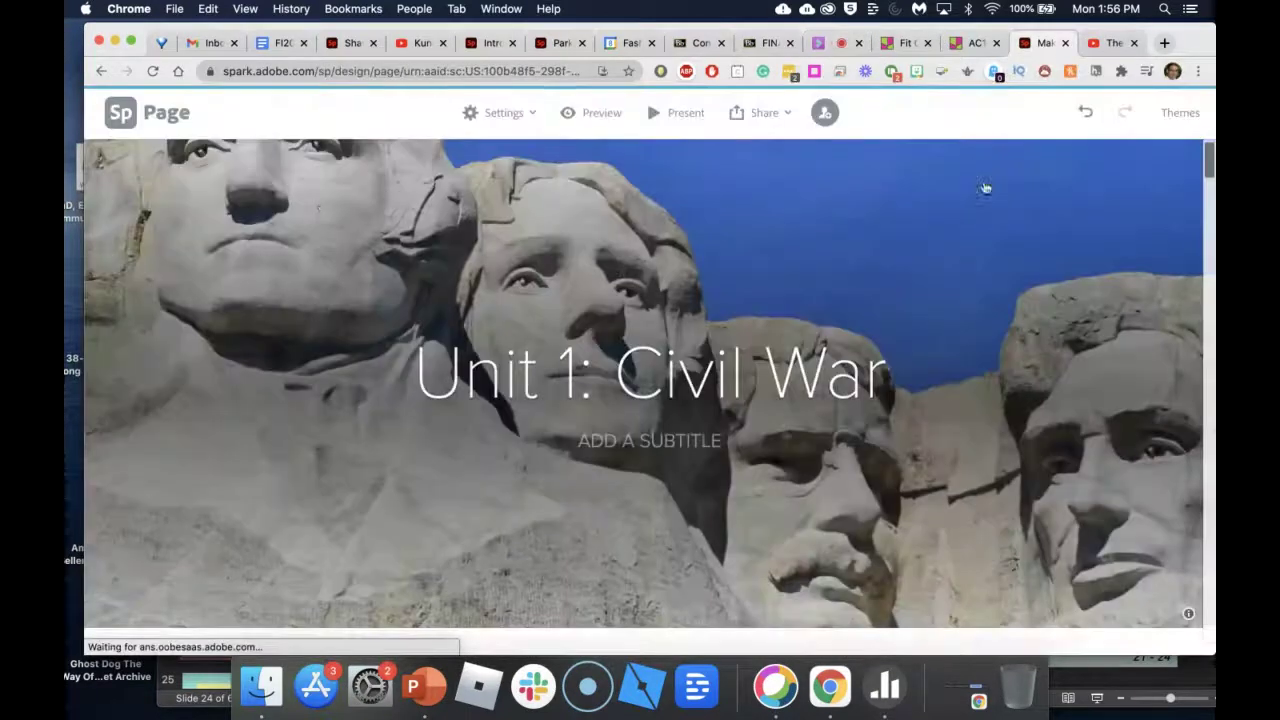
click(121, 112)
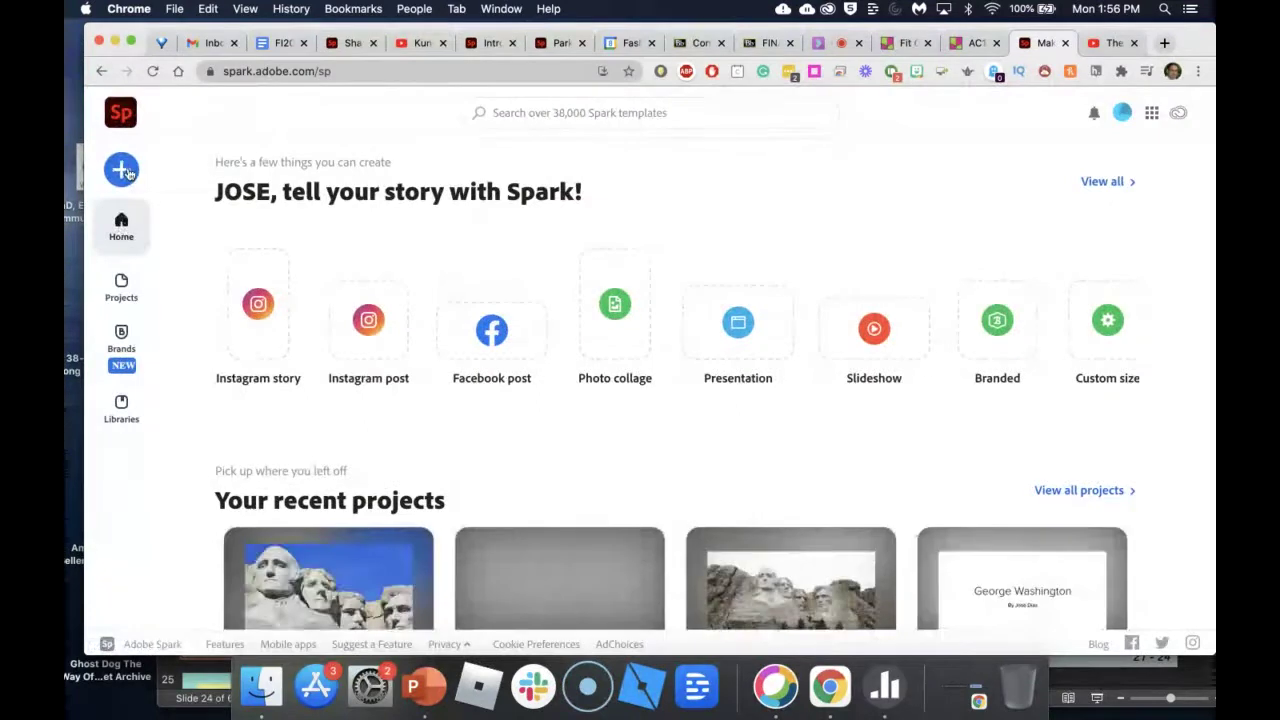
click(125, 171)
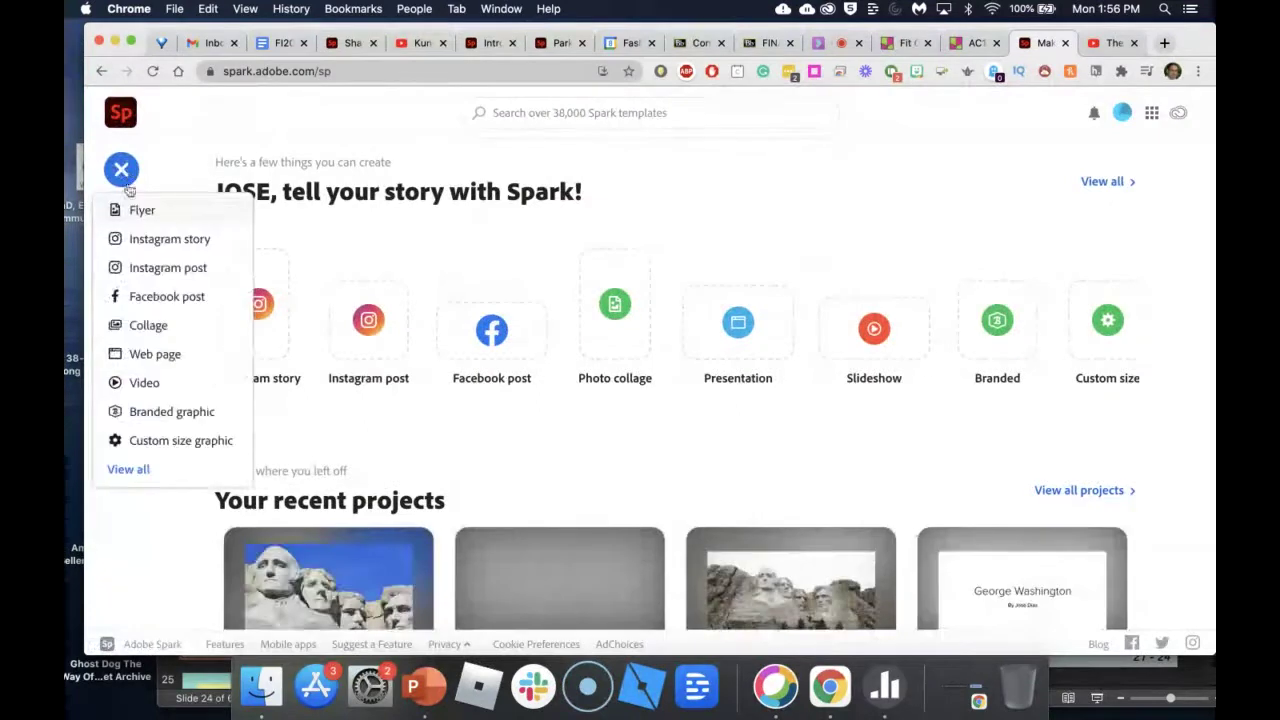
click(142, 384)
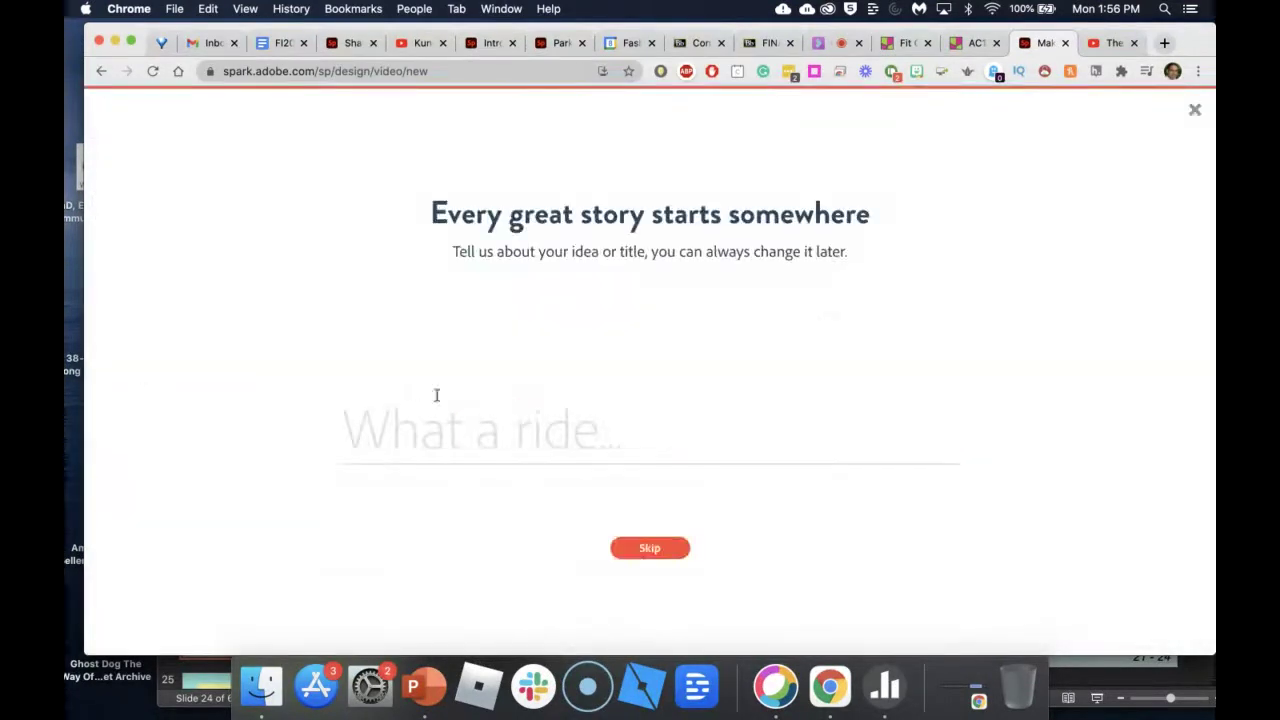
click(487, 440)
text(Civil War)
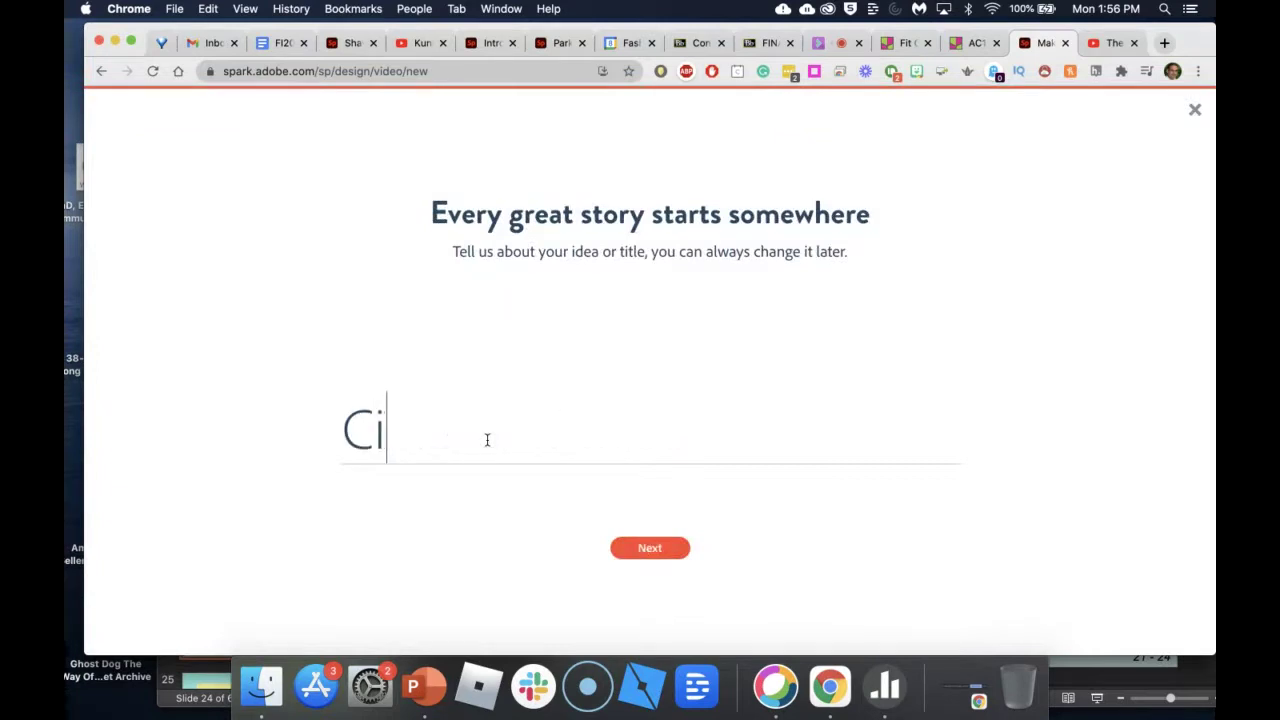
click(658, 548)
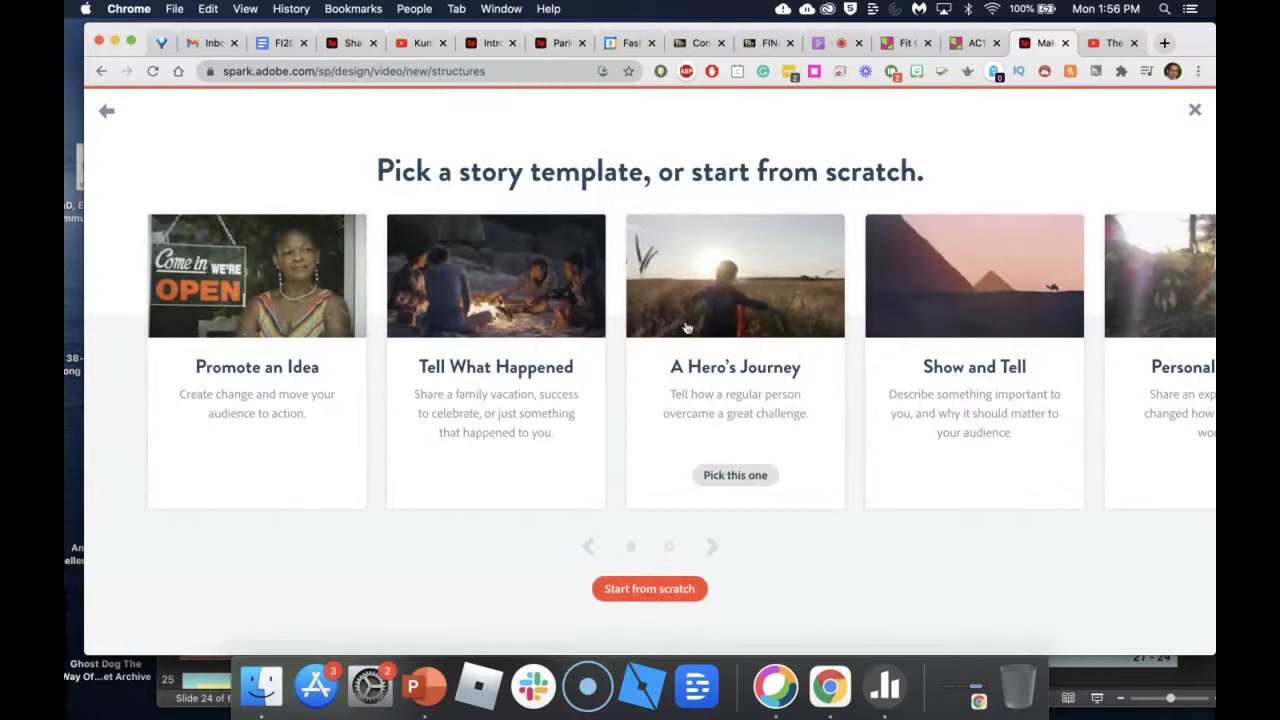
- Browse the story templates, start the video from scratch and dismiss the quick tips tutorial
scroll(800, 357, right, 5)
scroll(800, 357, left, 5)
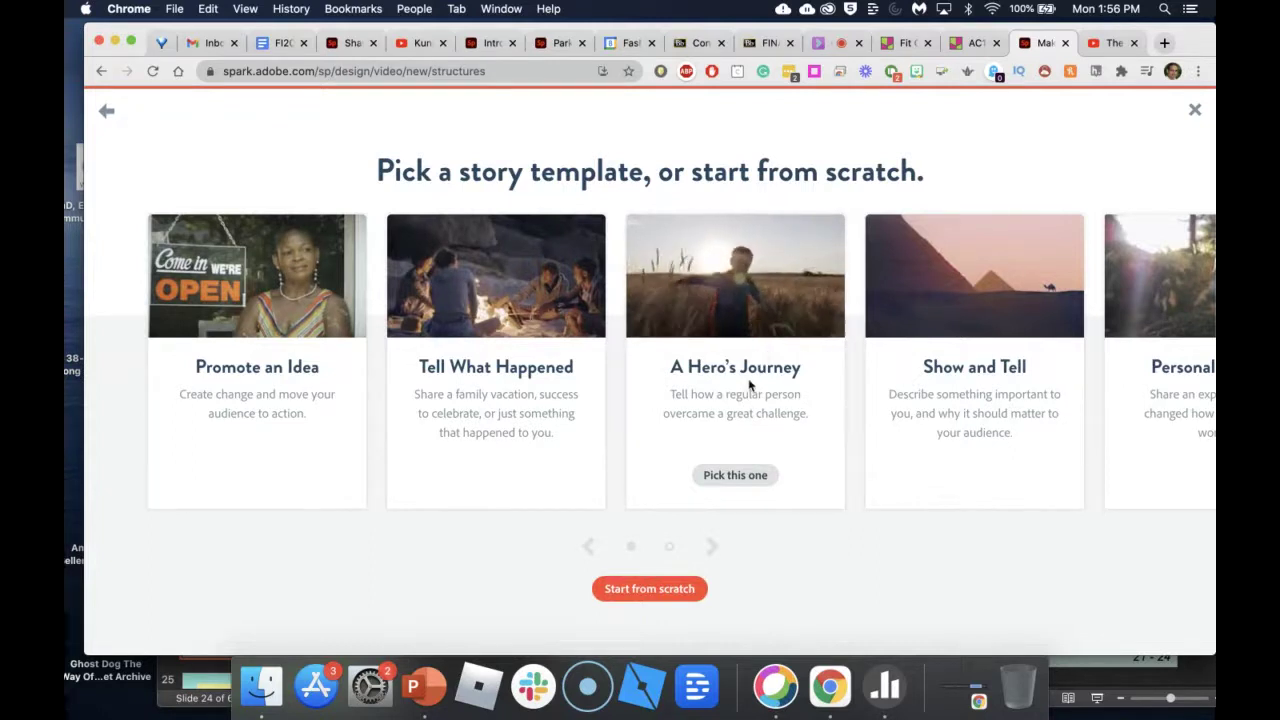
scroll(748, 385, right, 5)
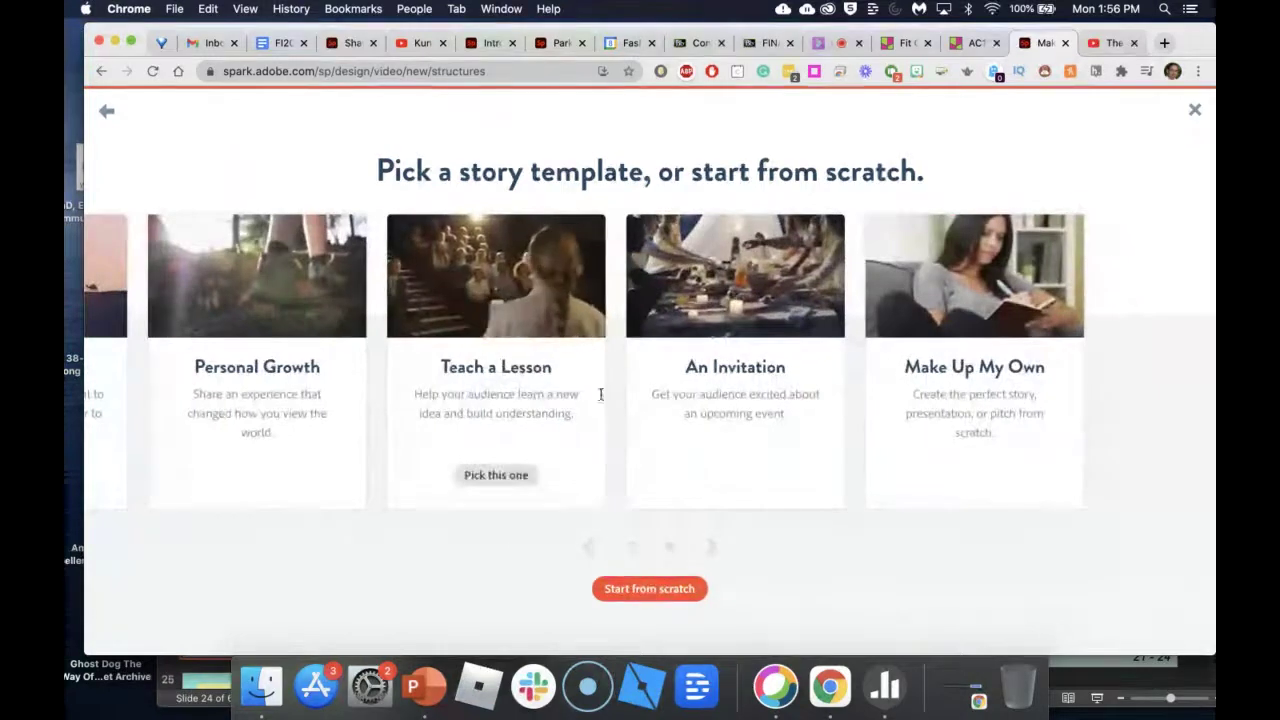
mouse_move(680, 397)
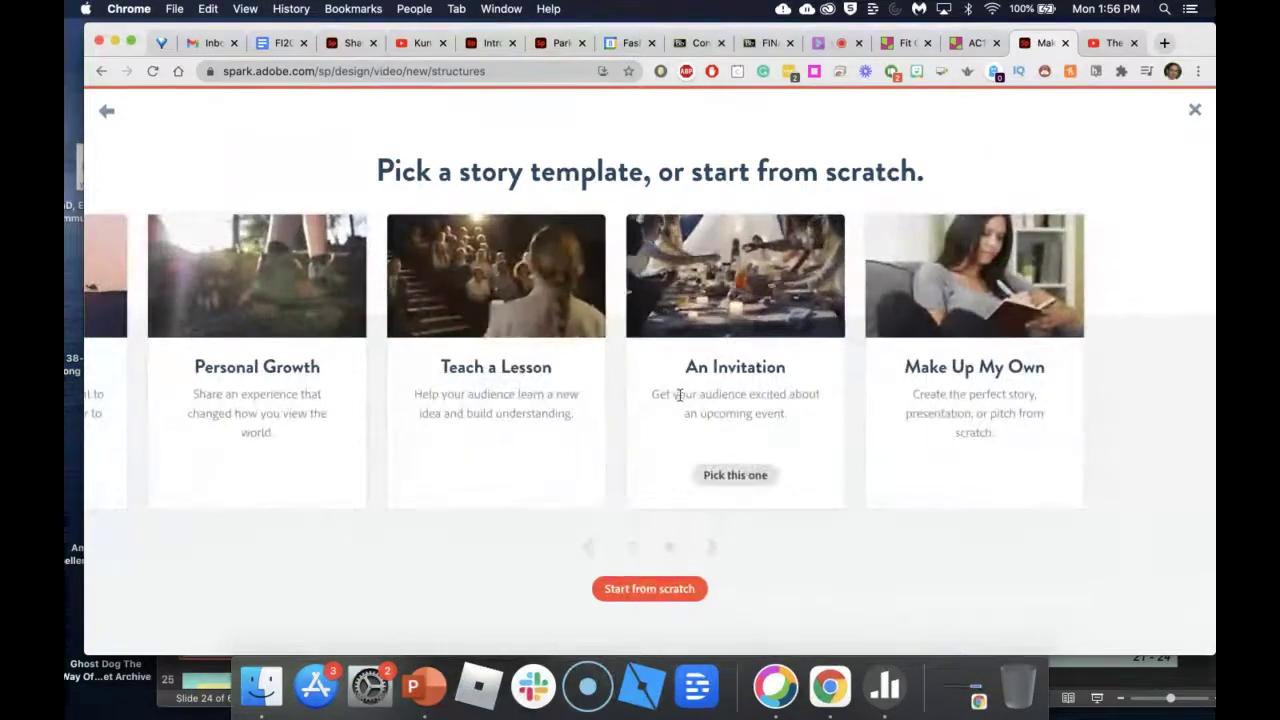
click(657, 591)
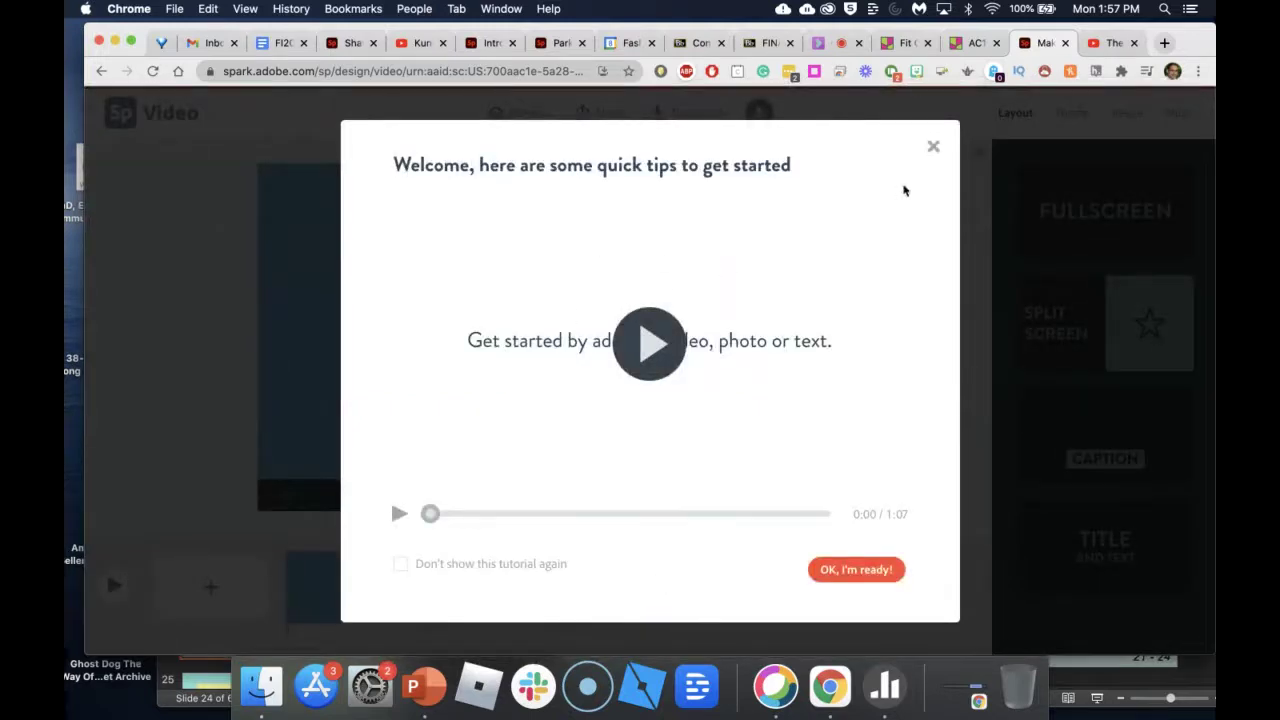
click(935, 147)
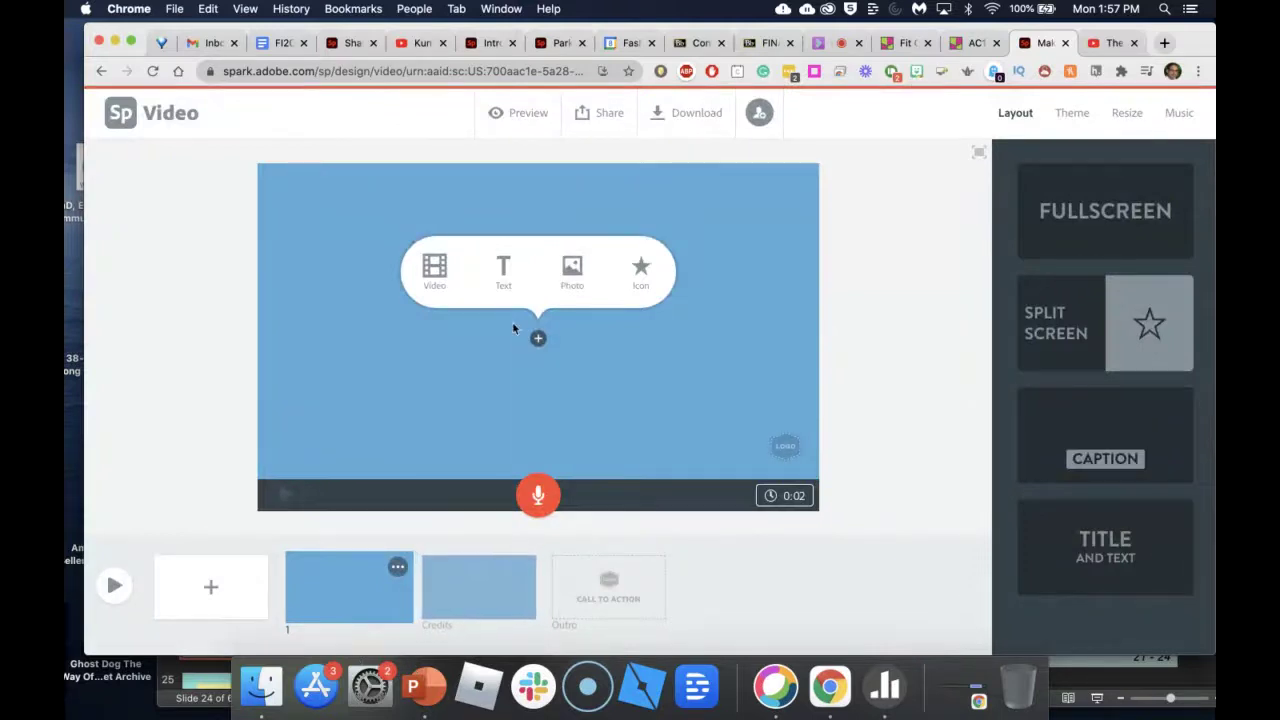
- Give the first slide the Title and Text layout with the title "Civil War" and a "by" line containing the author's name
click(1095, 530)
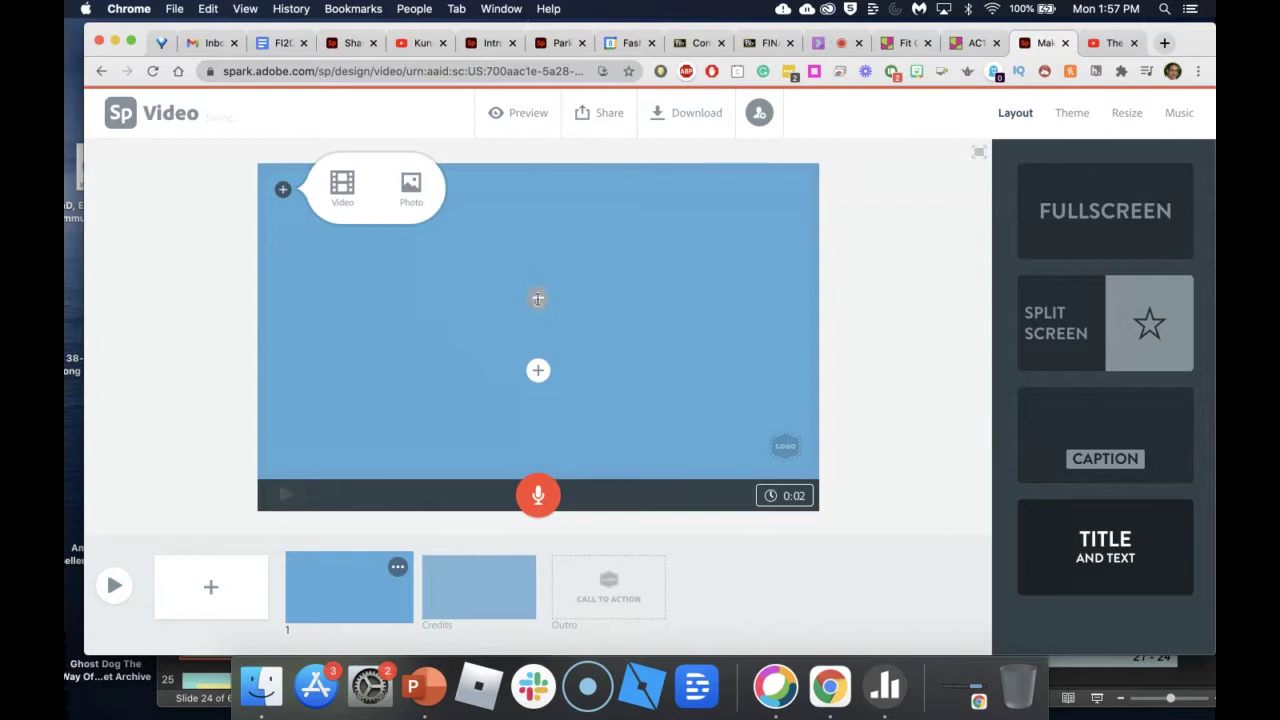
click(538, 298)
text(Civil )
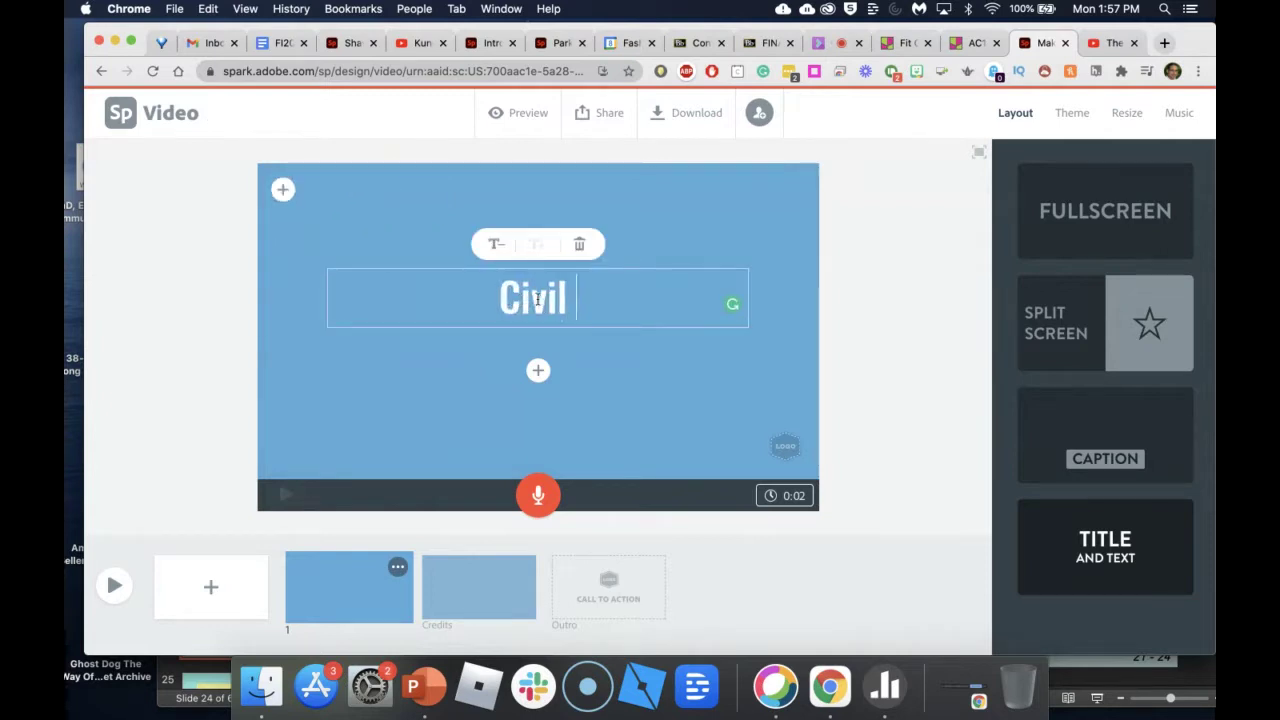
text(War)
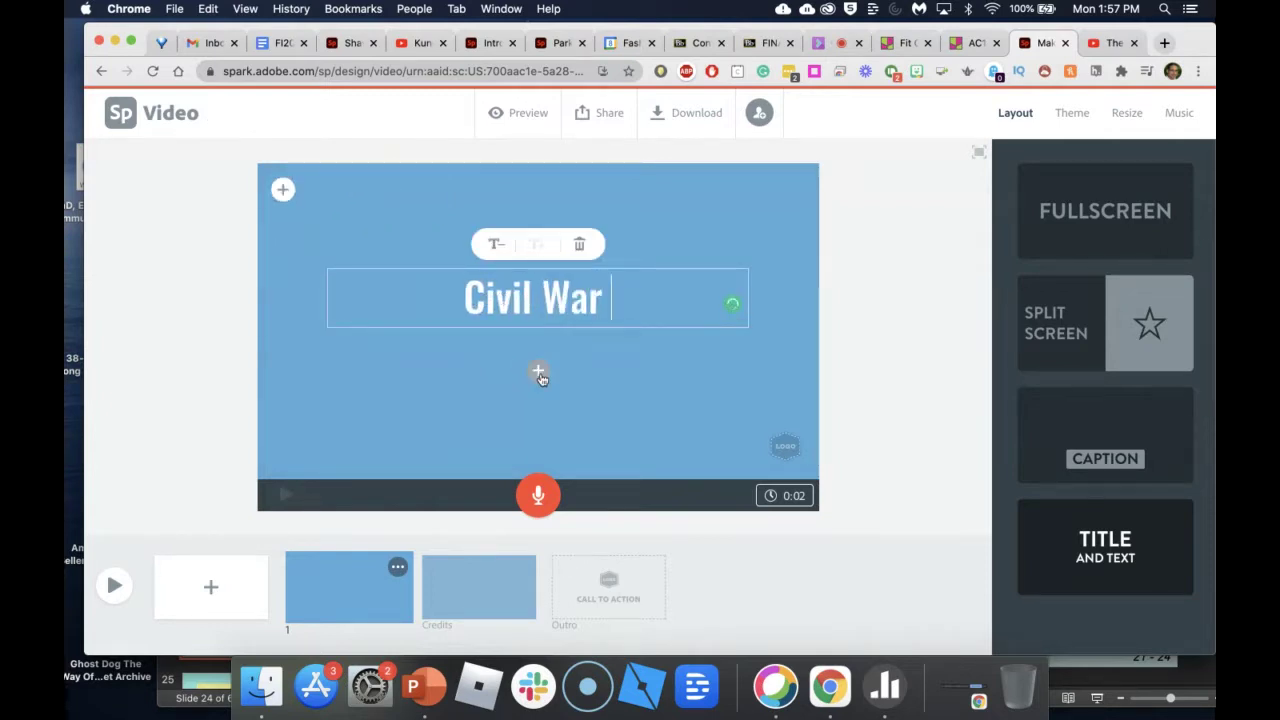
click(538, 371)
text(b)
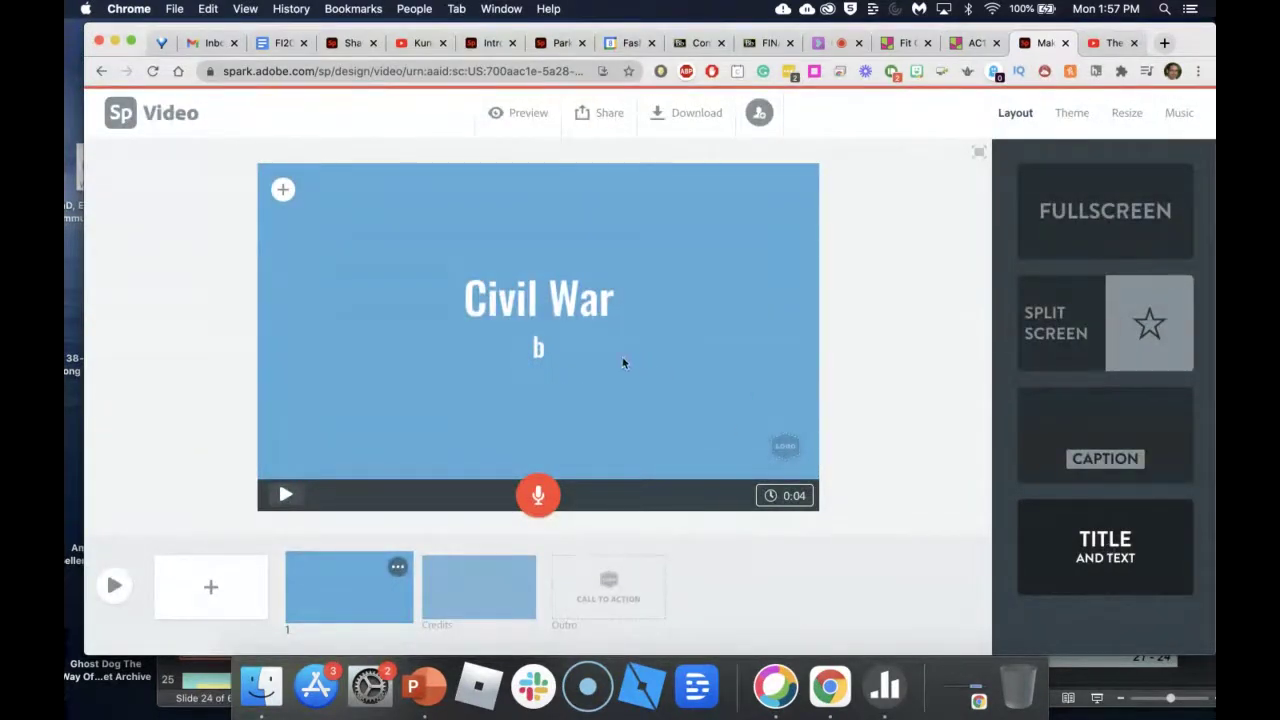
click(537, 350)
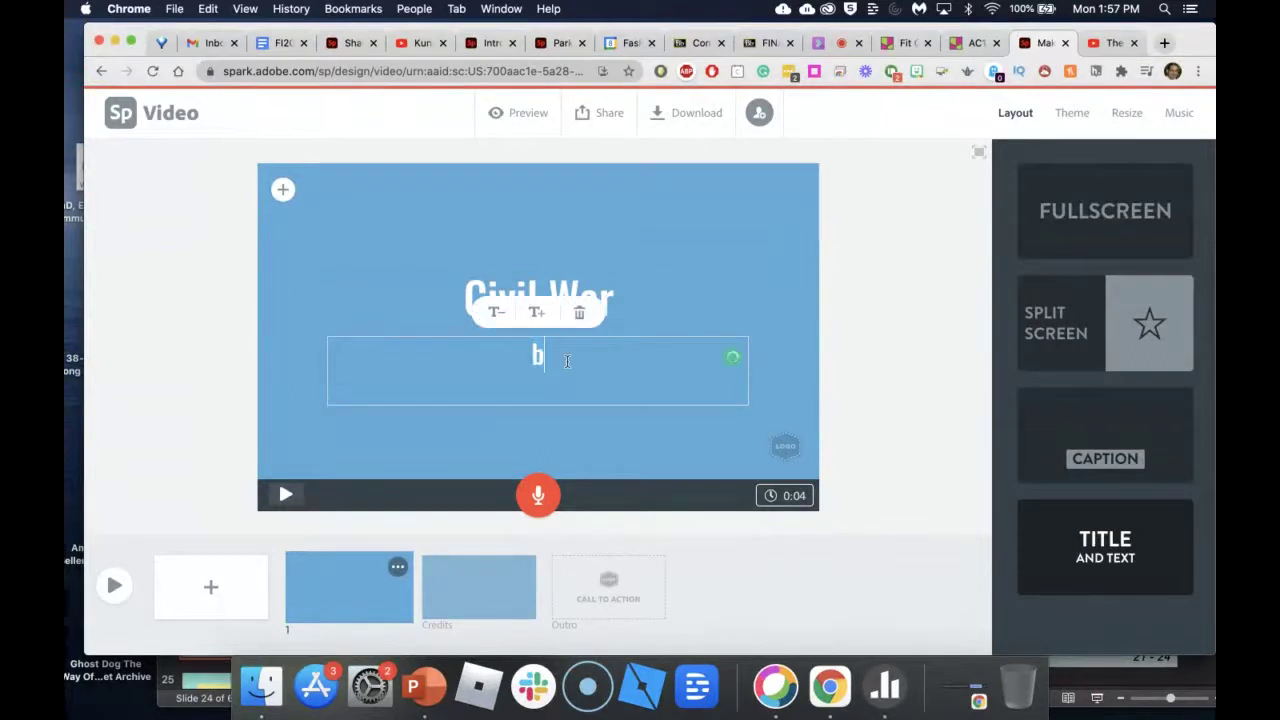
text(y Jose Diaz)
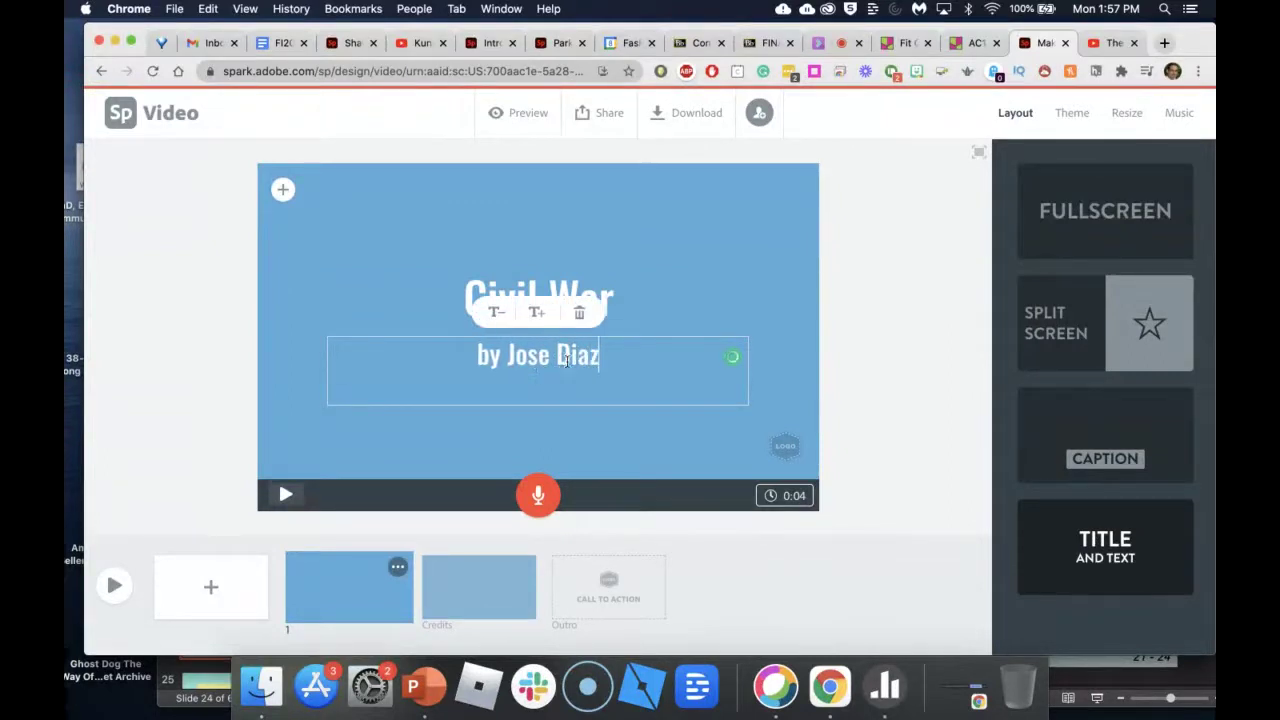
click(875, 417)
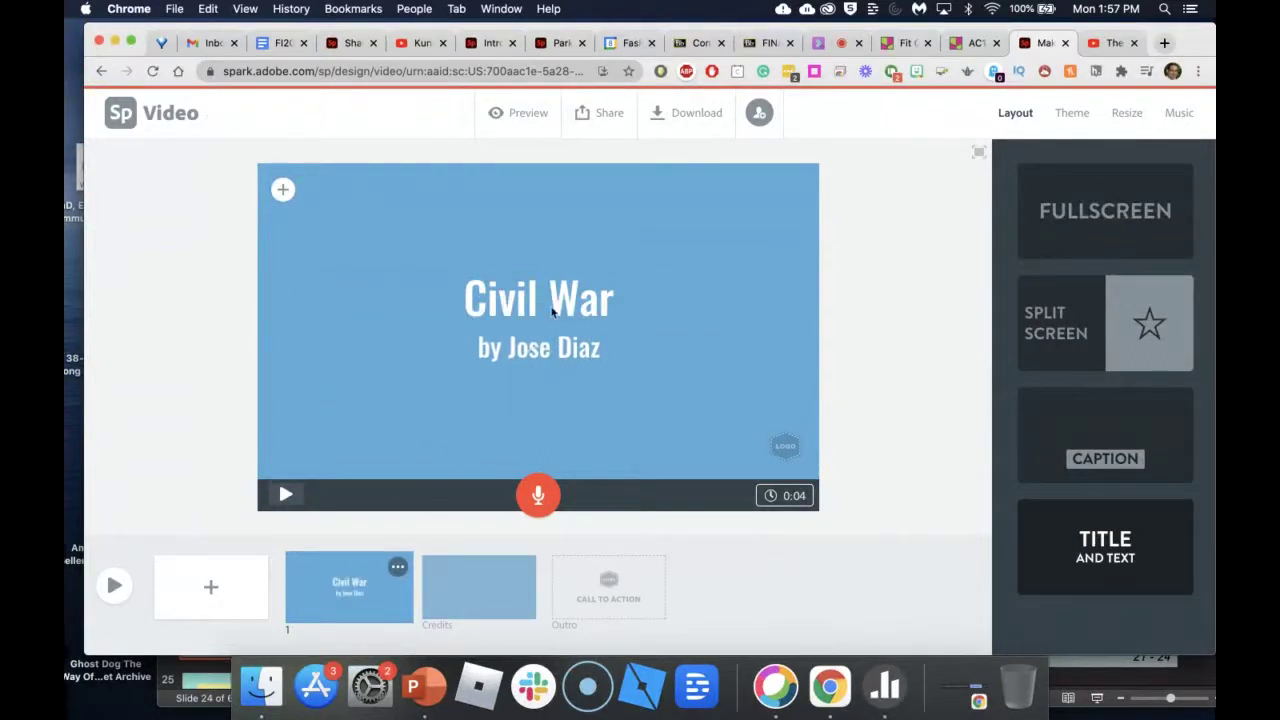
- Add a second slide and fill it with the free photo of cavalry in smoke, found by searching "civil war"
click(213, 590)
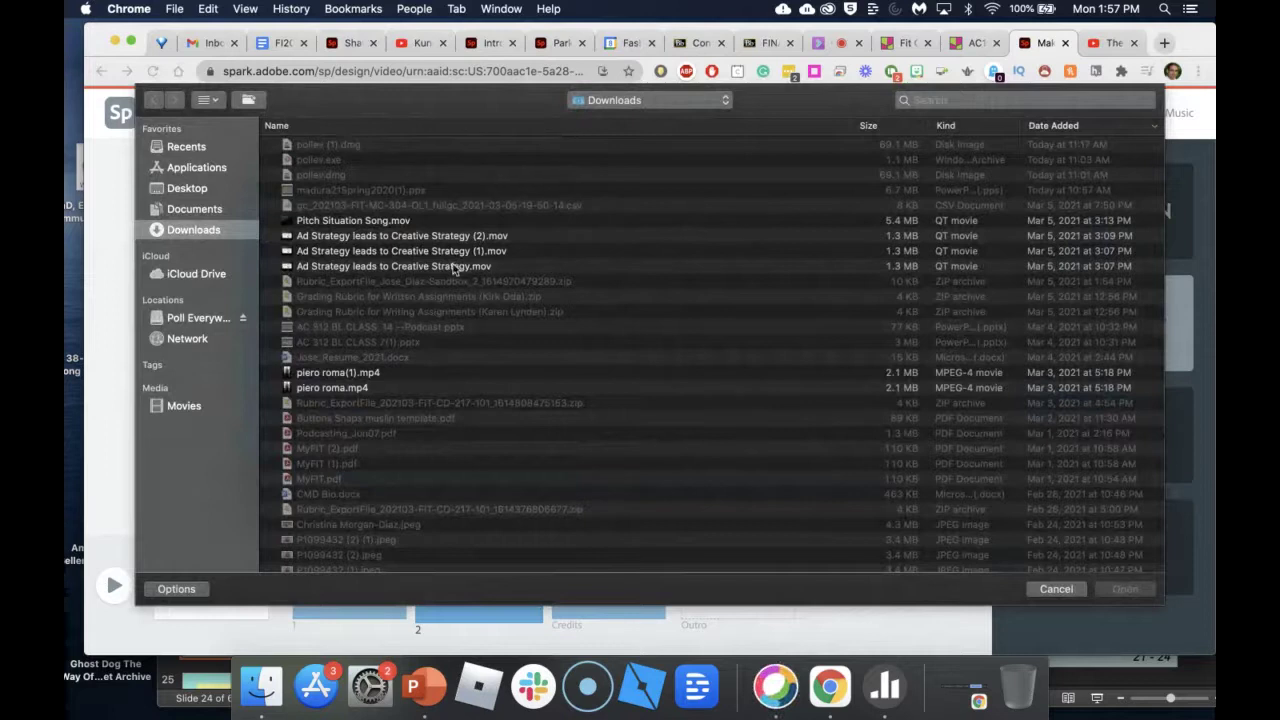
click(1068, 588)
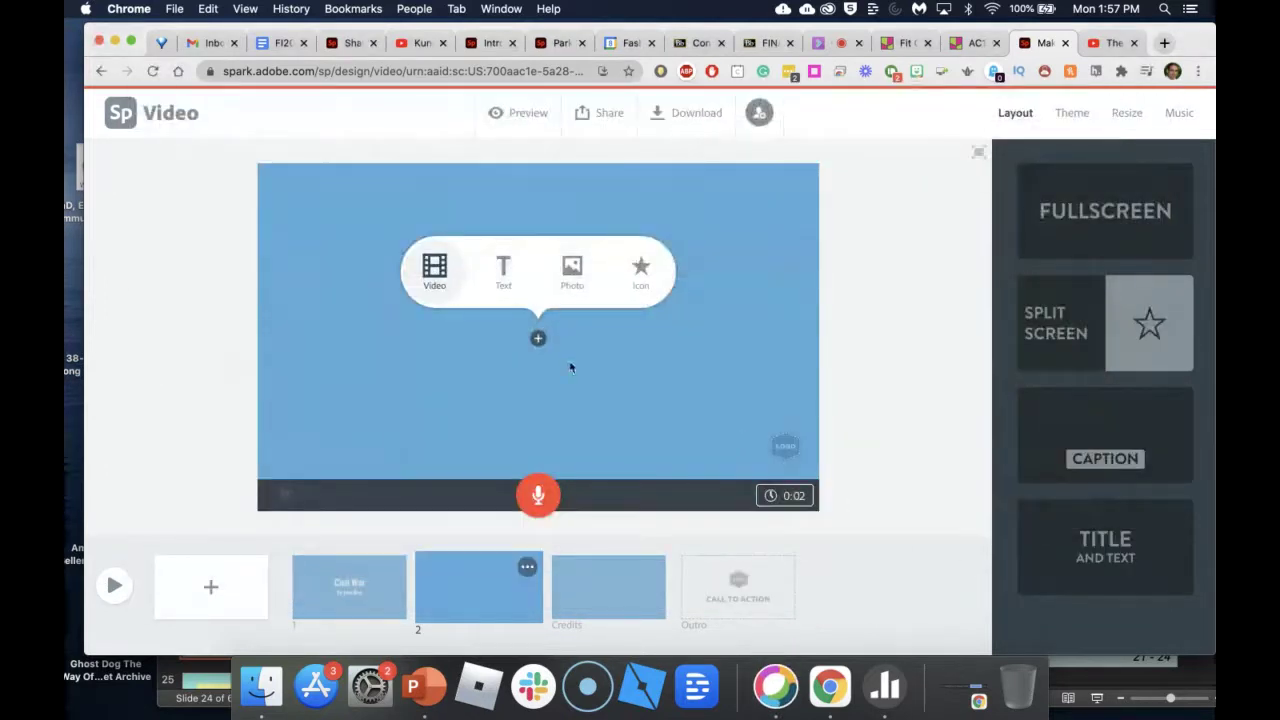
click(572, 268)
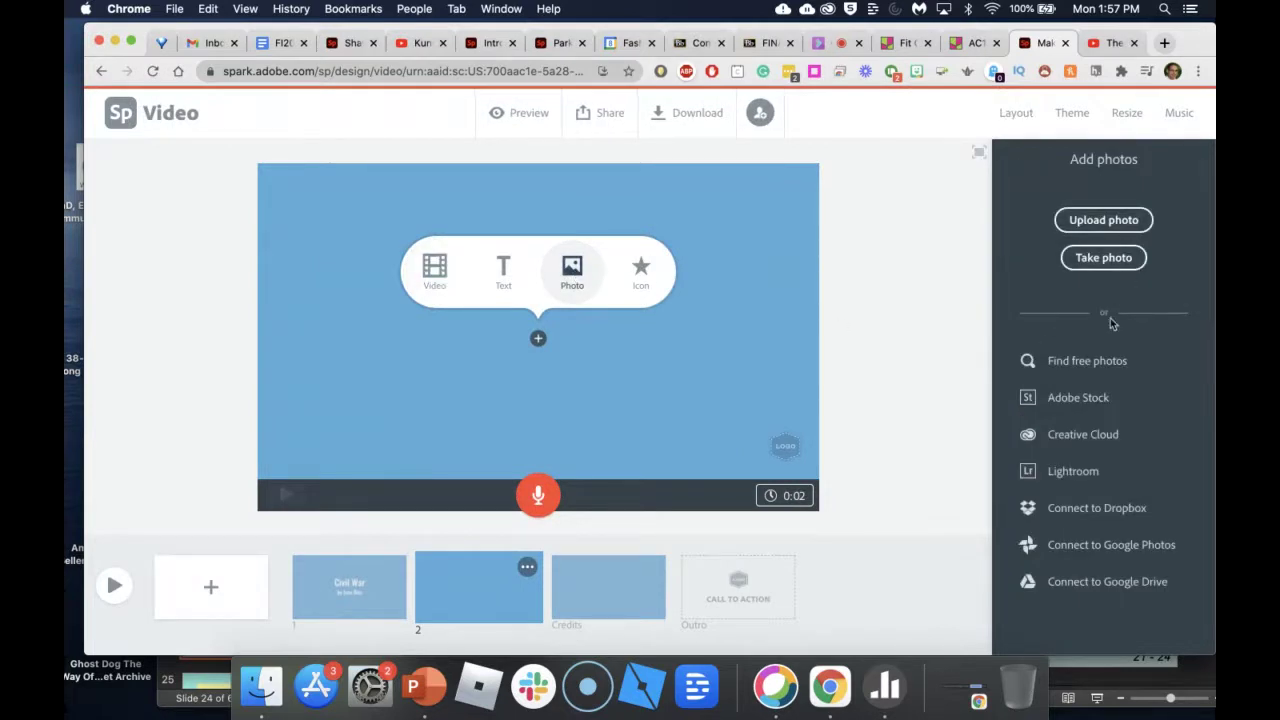
click(1092, 366)
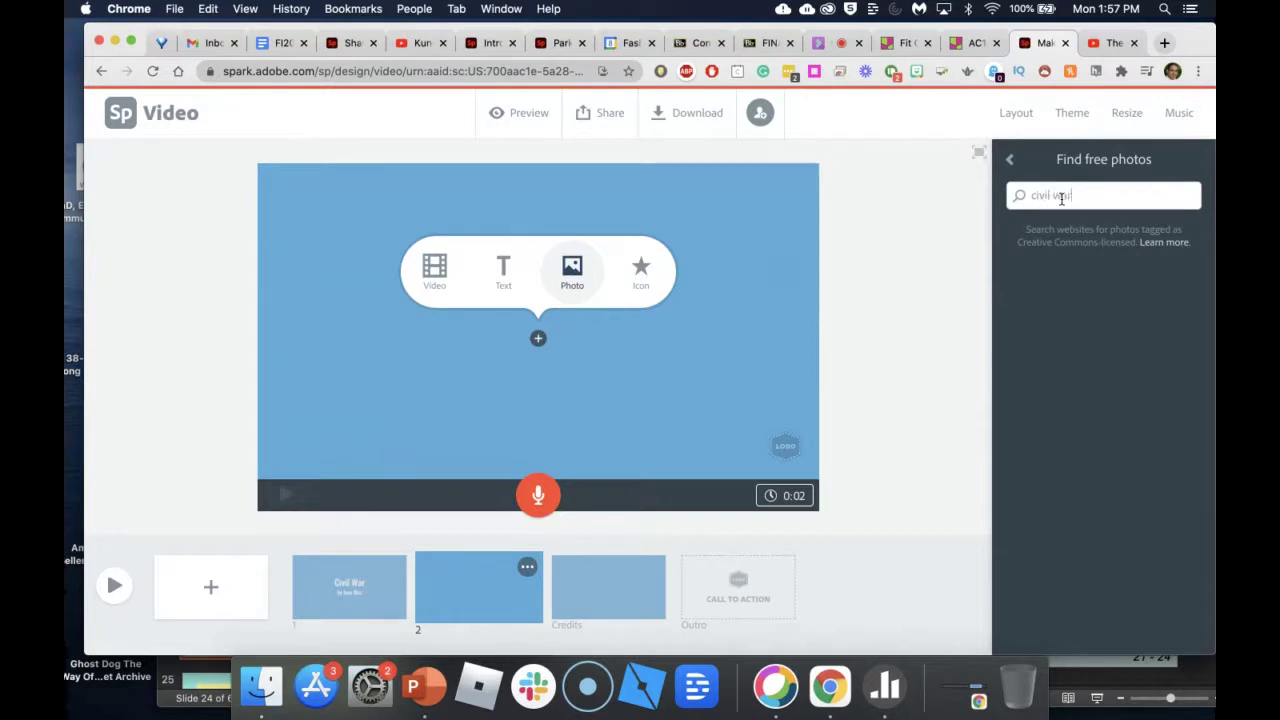
key(Return)
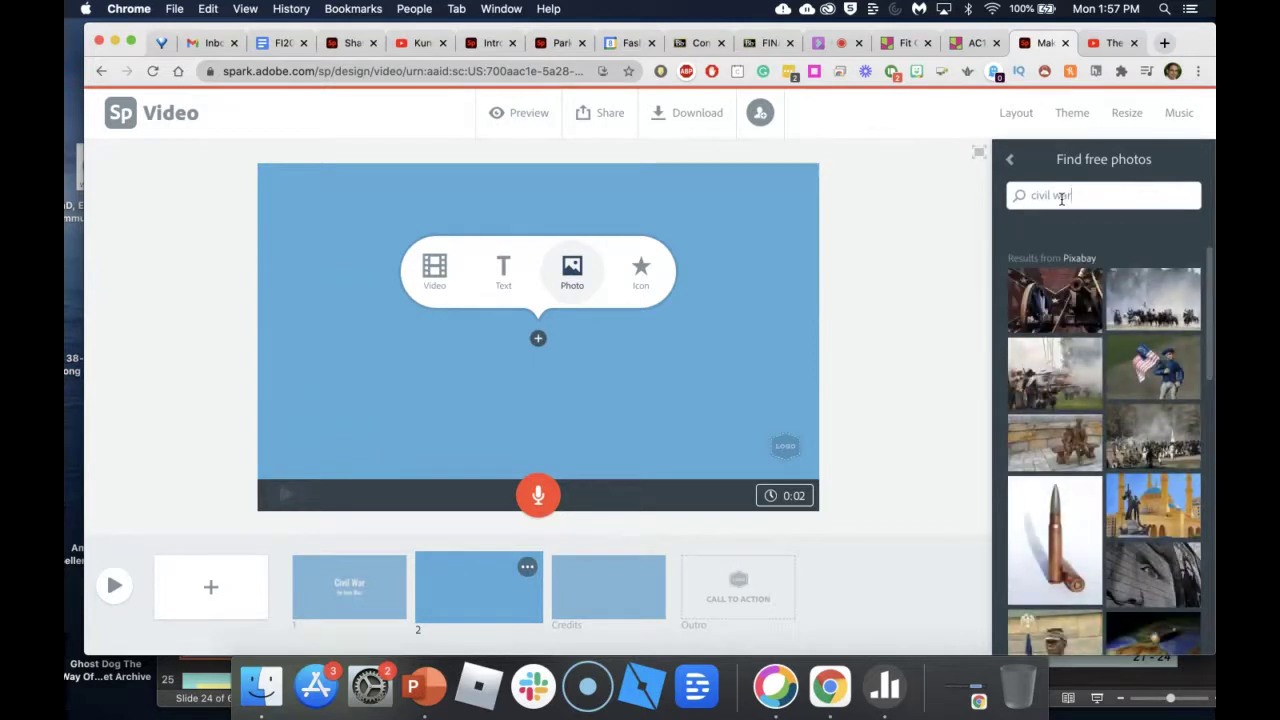
click(1178, 306)
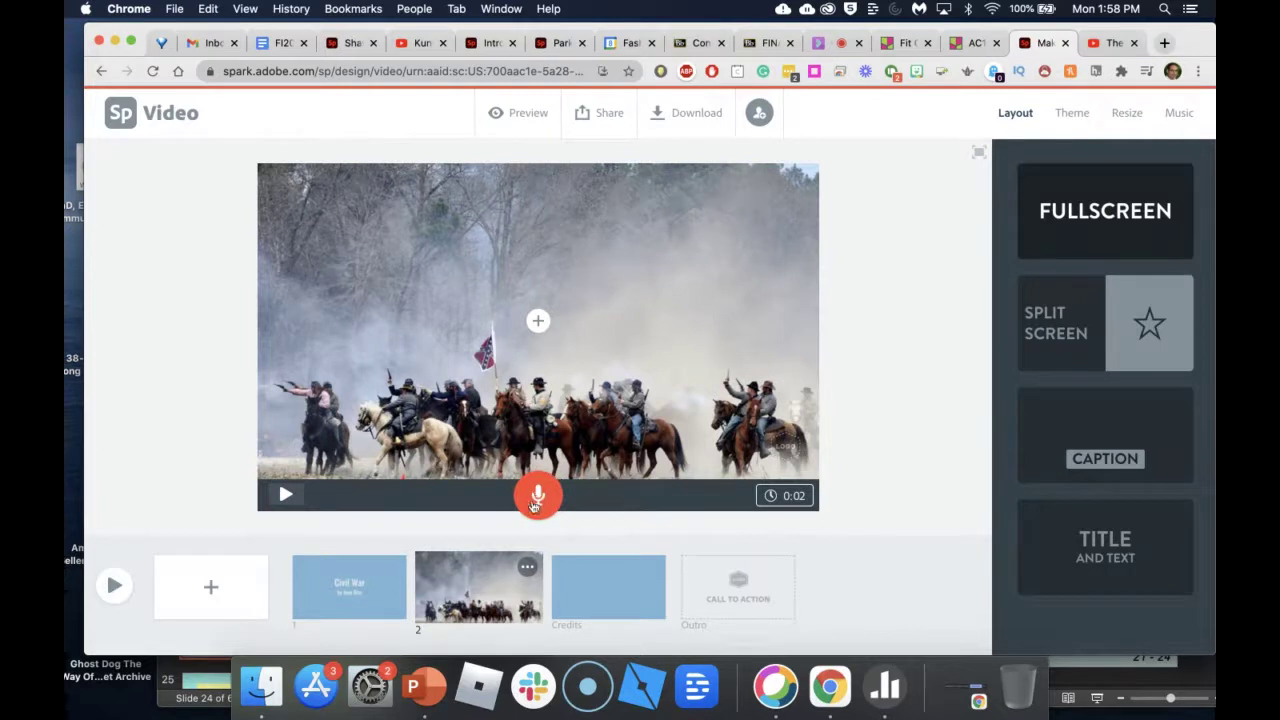
- Record voice narration for the Civil War title slide and for the cavalry photo slide
key(Left)
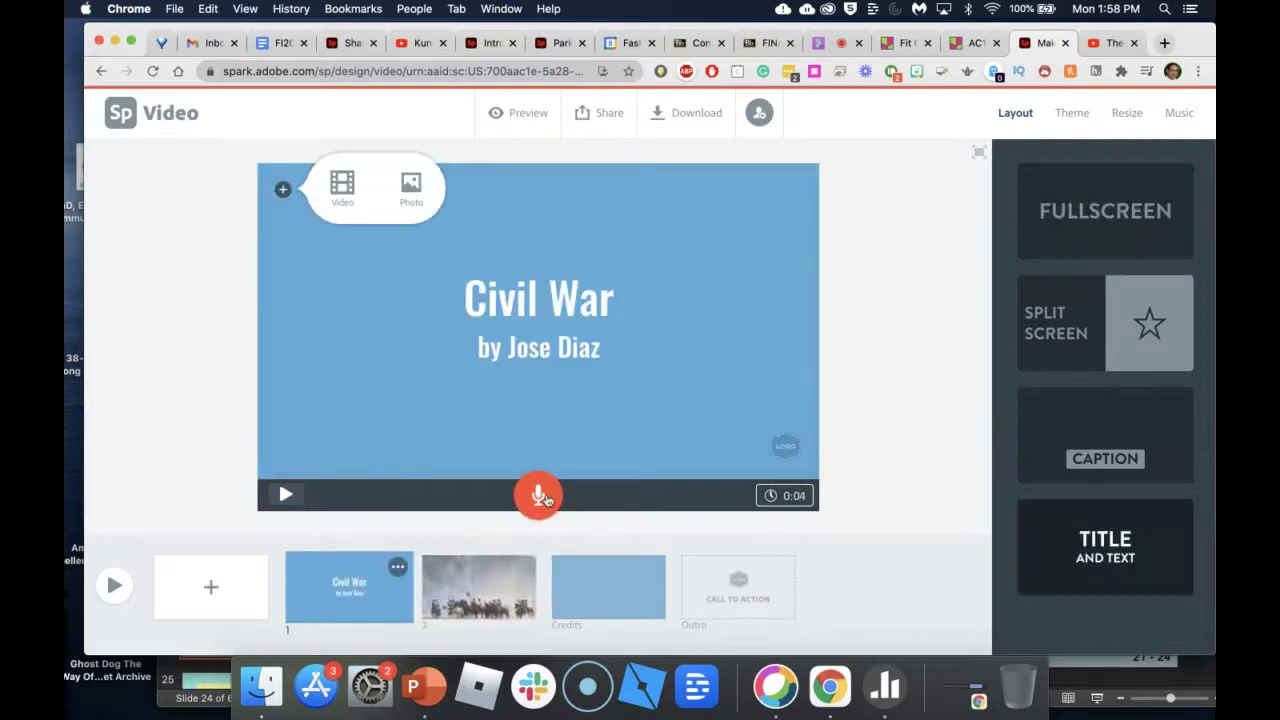
click(546, 500)
drag(546, 500, 546, 500)
click(480, 614)
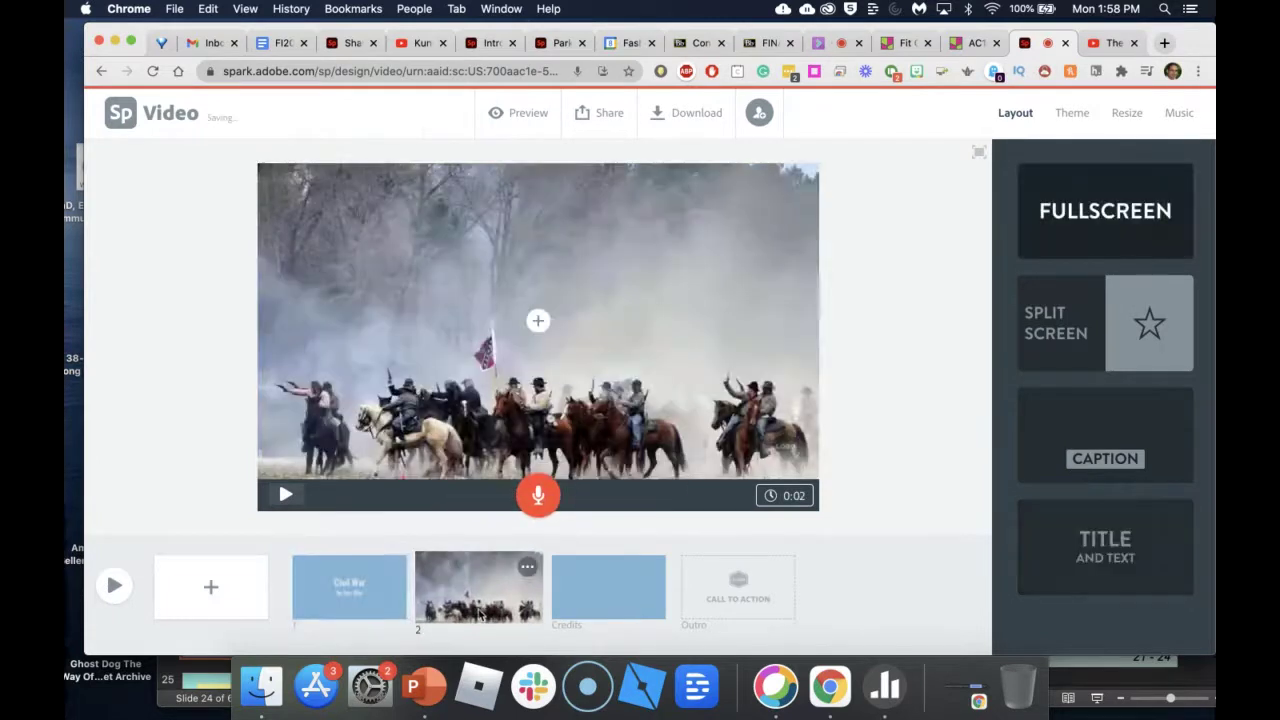
drag(542, 496, 547, 496)
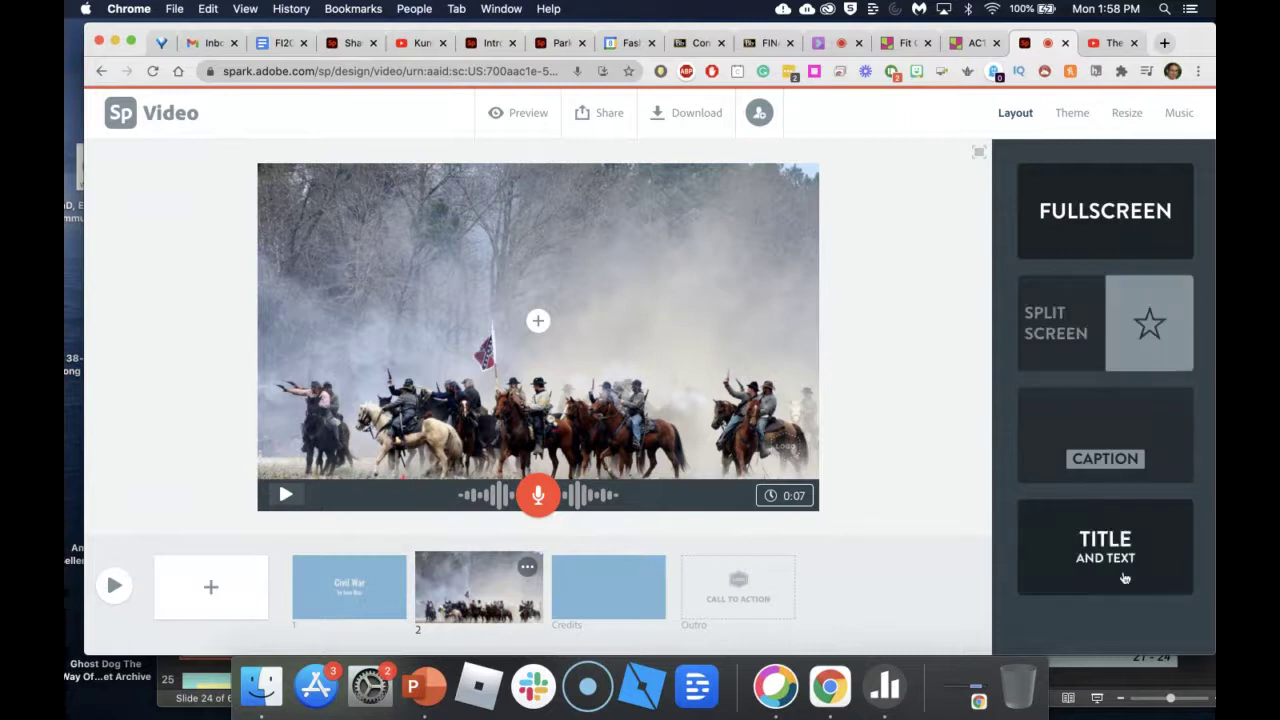
- Apply the Focus theme to the video
click(1072, 112)
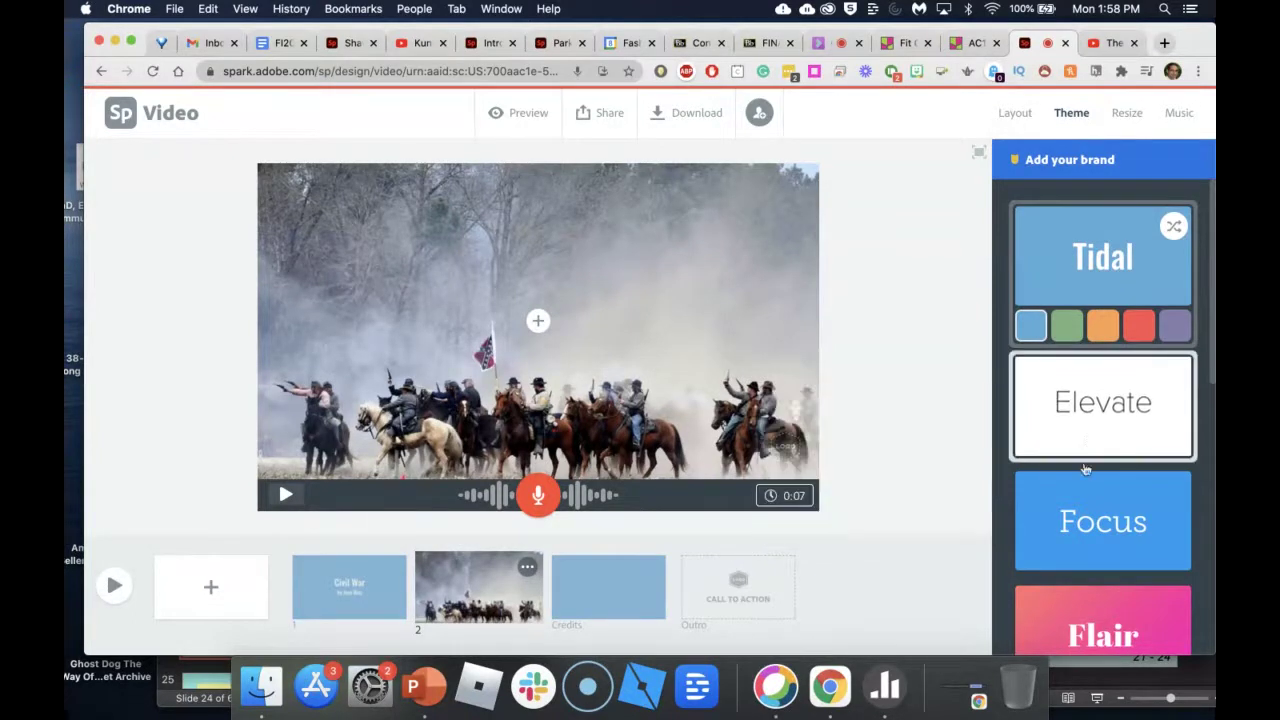
click(1087, 550)
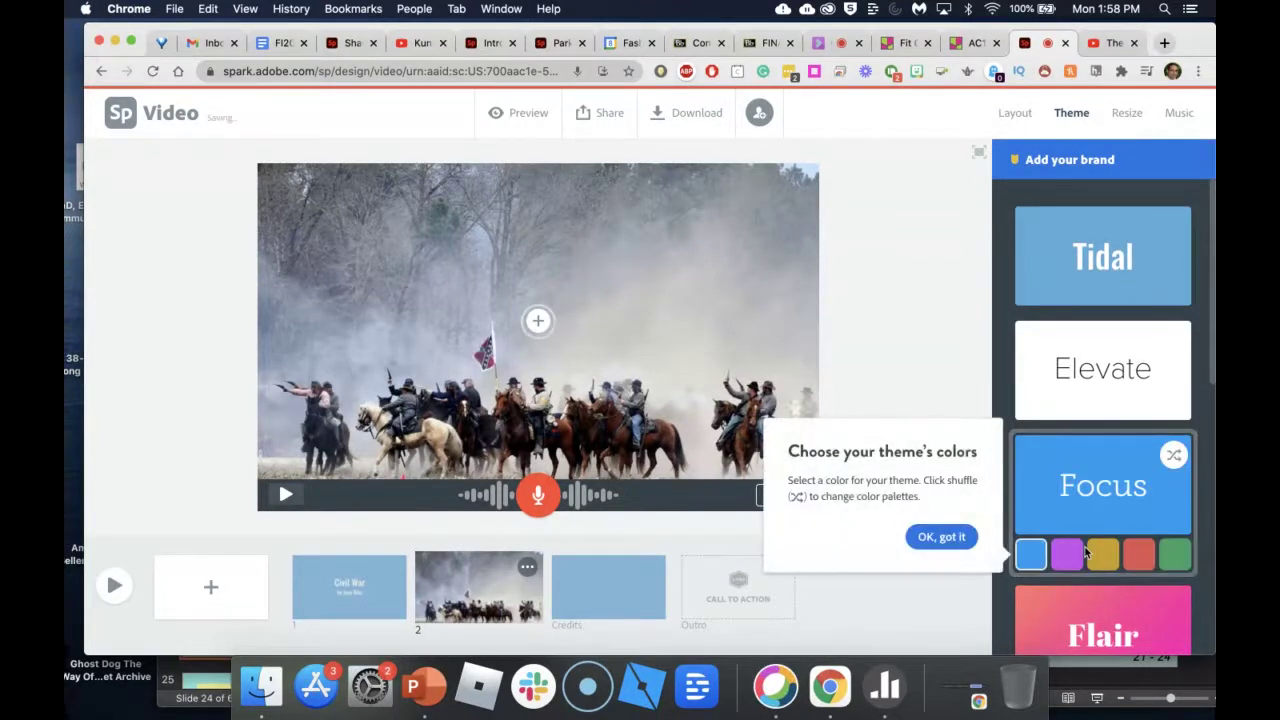
- Publish the video under the title "Civil War" and create its shareable link
click(1088, 558)
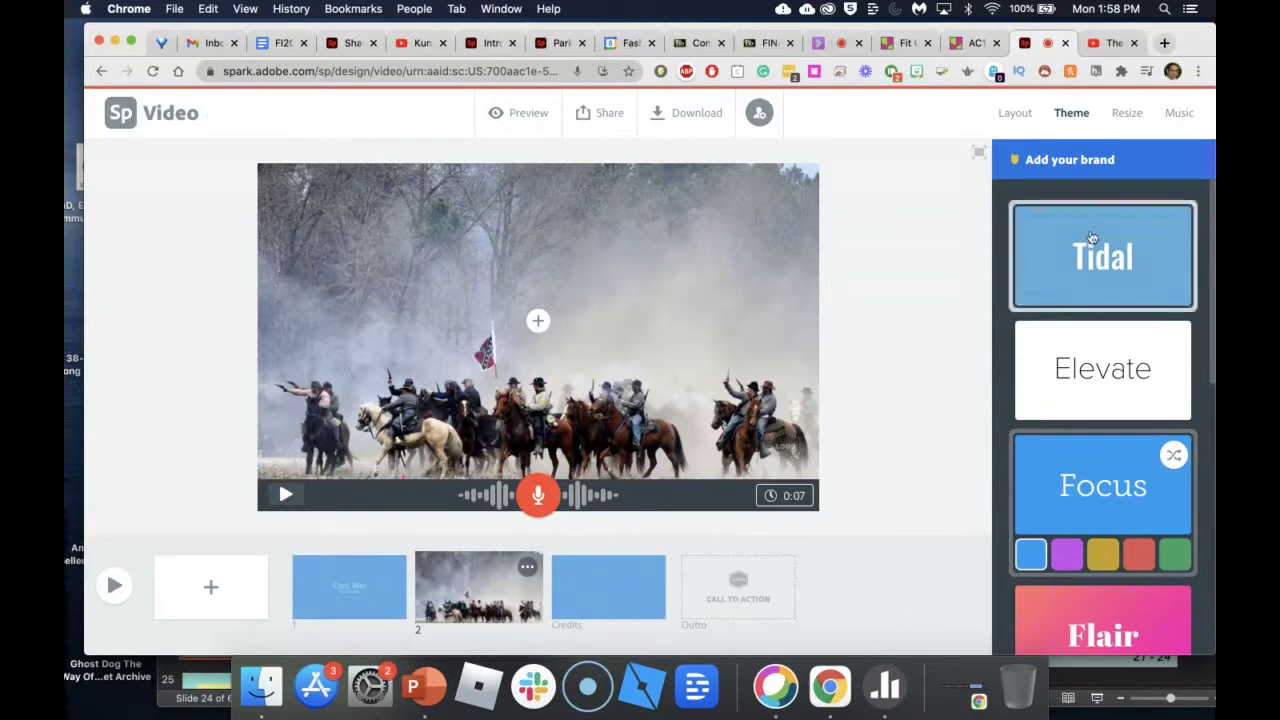
click(606, 122)
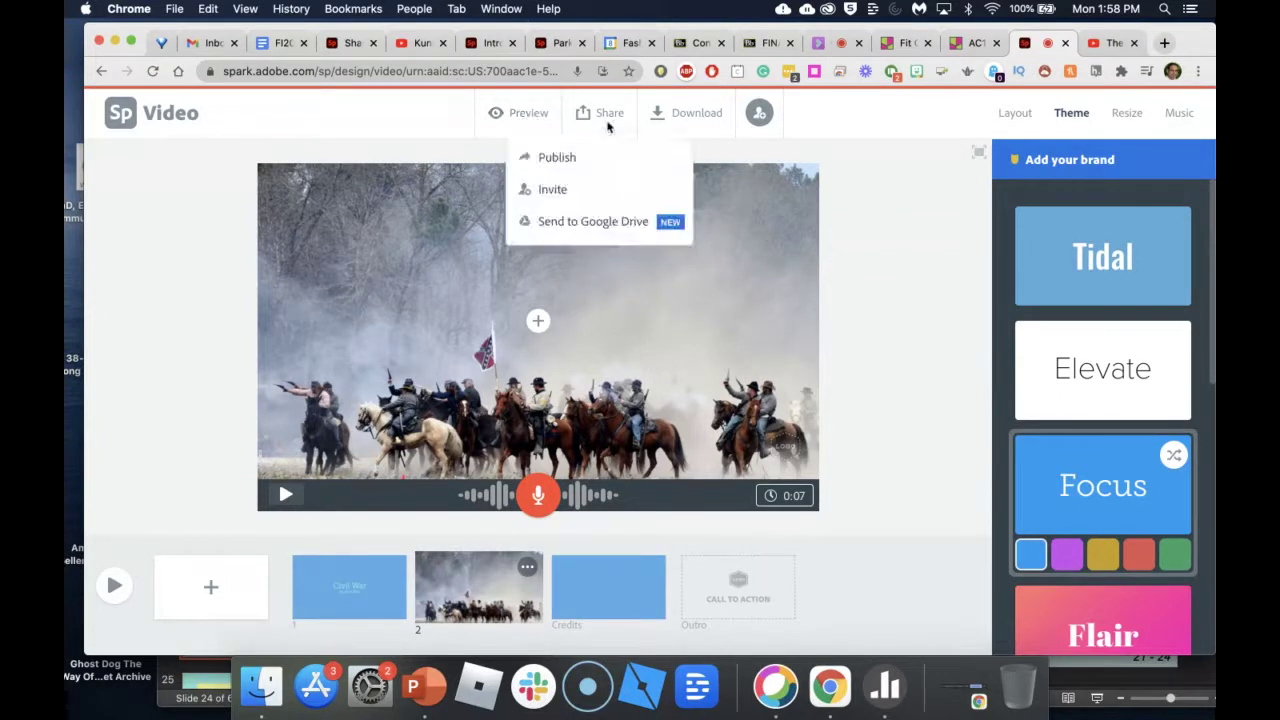
click(552, 171)
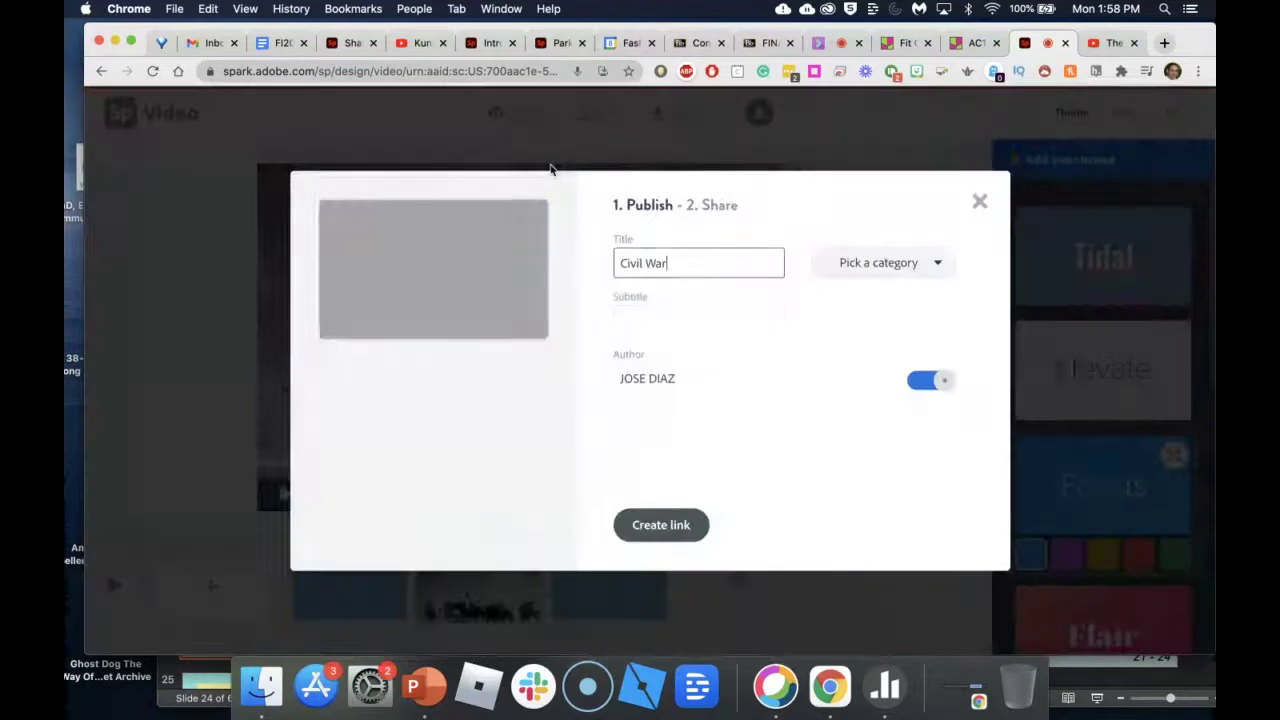
click(667, 532)
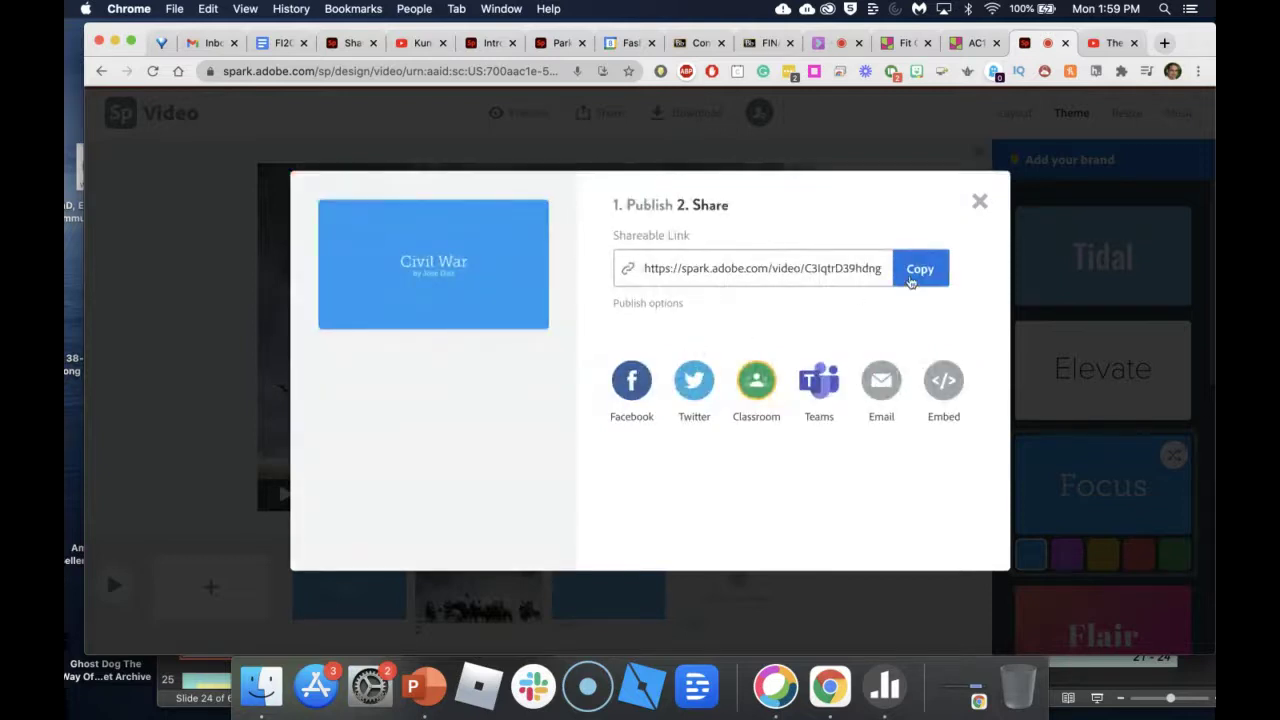
- Copy the published video's shareable link and switch to the Blackboard Collaborate session
click(914, 280)
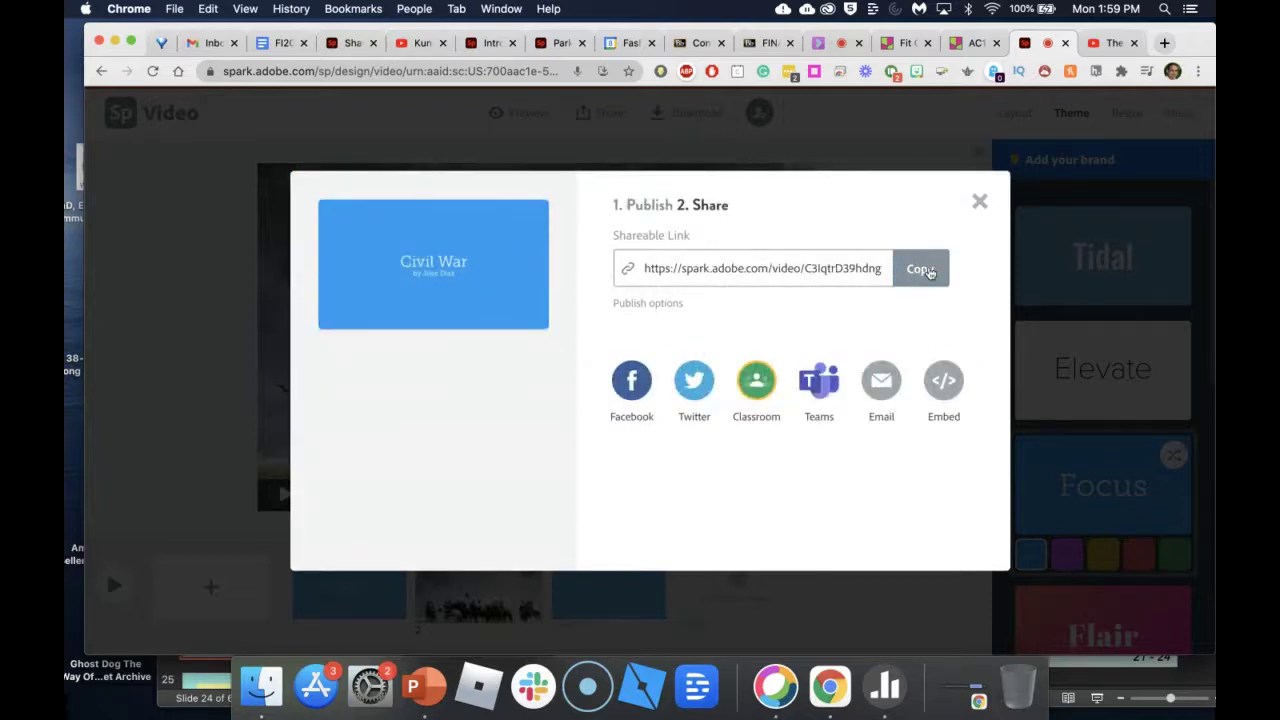
click(929, 272)
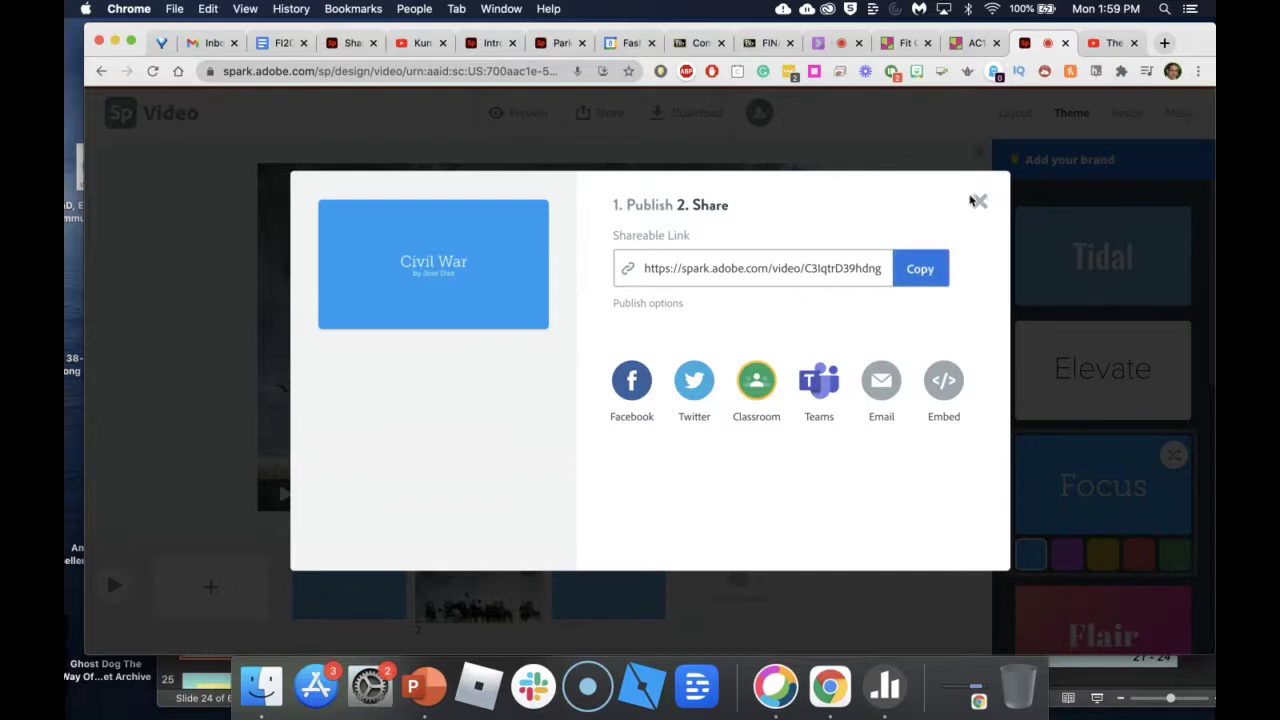
click(838, 45)
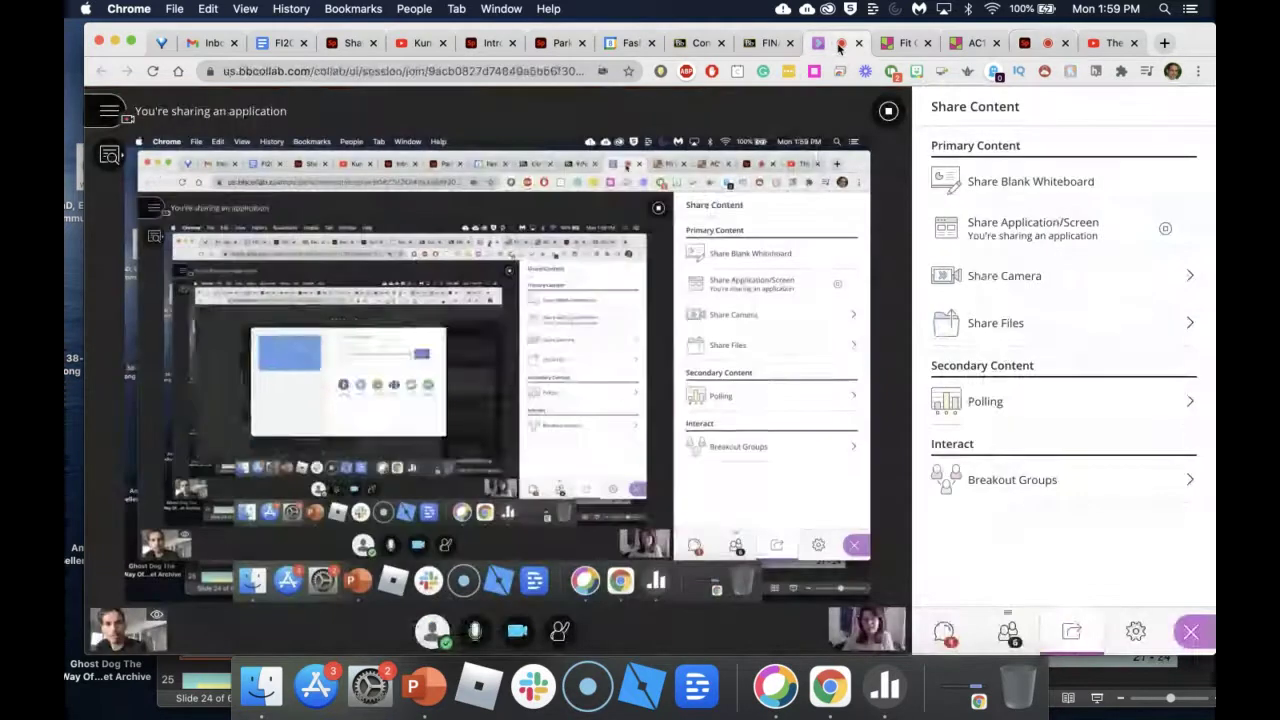